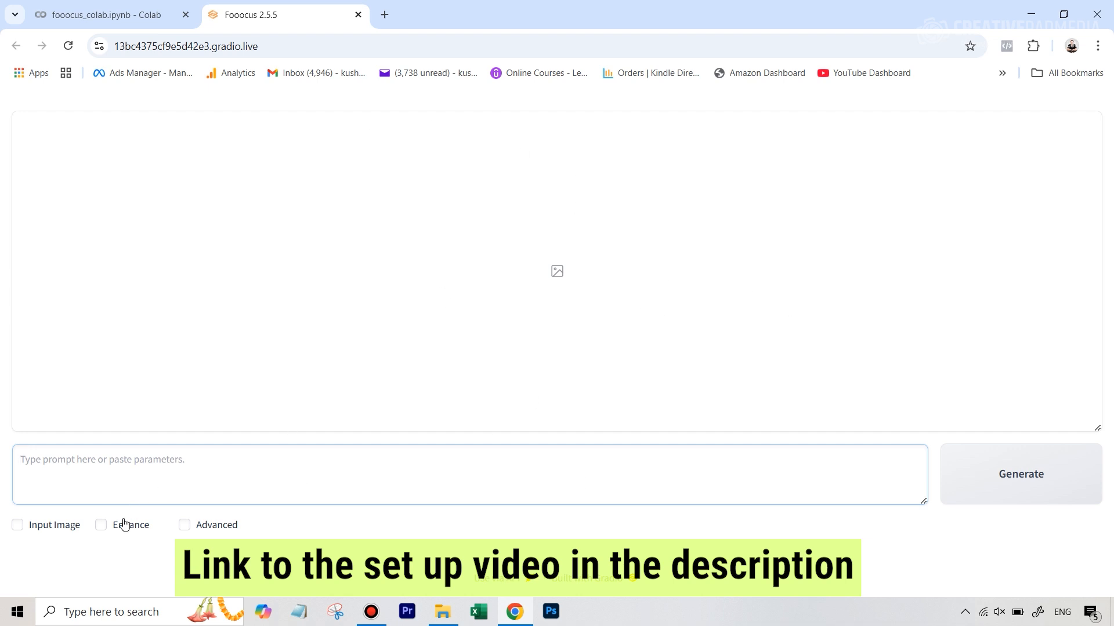
Enable Enhance below the prompt and bring its upscale and variation settings into view
left_click(102, 526)
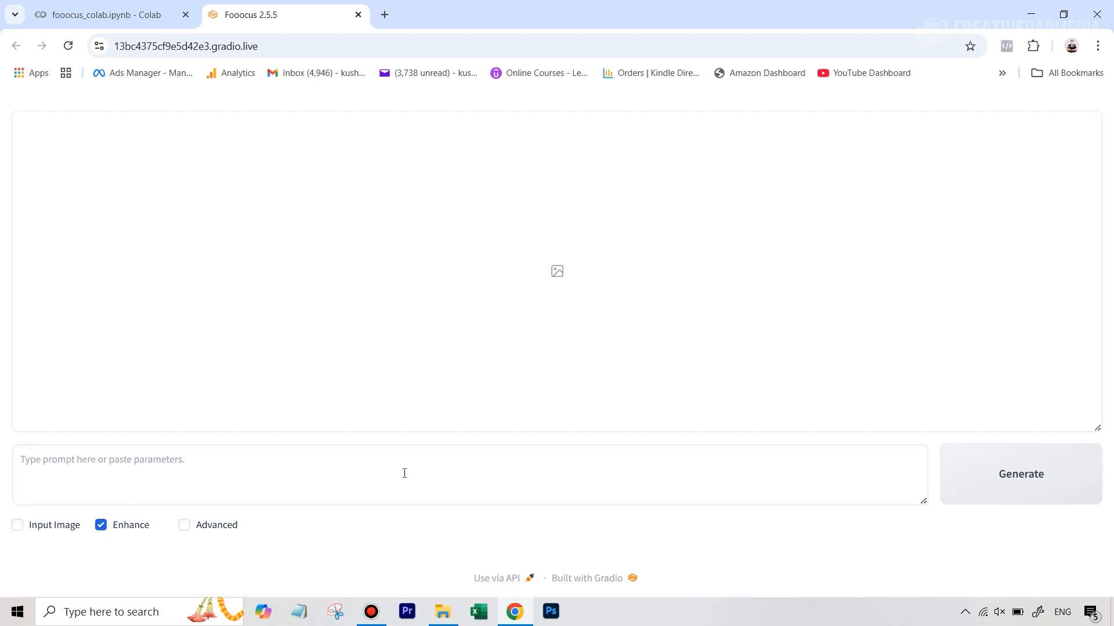
scroll(428, 457, "down", 1)
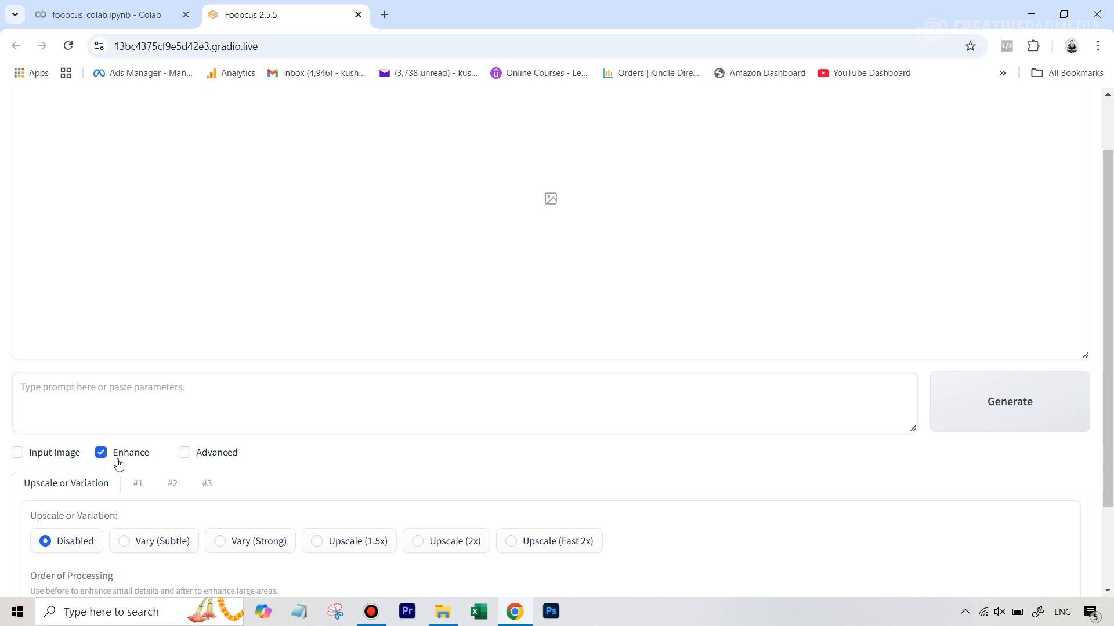
View photos 1 to 5 in the "enhance fooocus tutorial" folder one after another, and return to Fooocus in Chrome
left_click(443, 612)
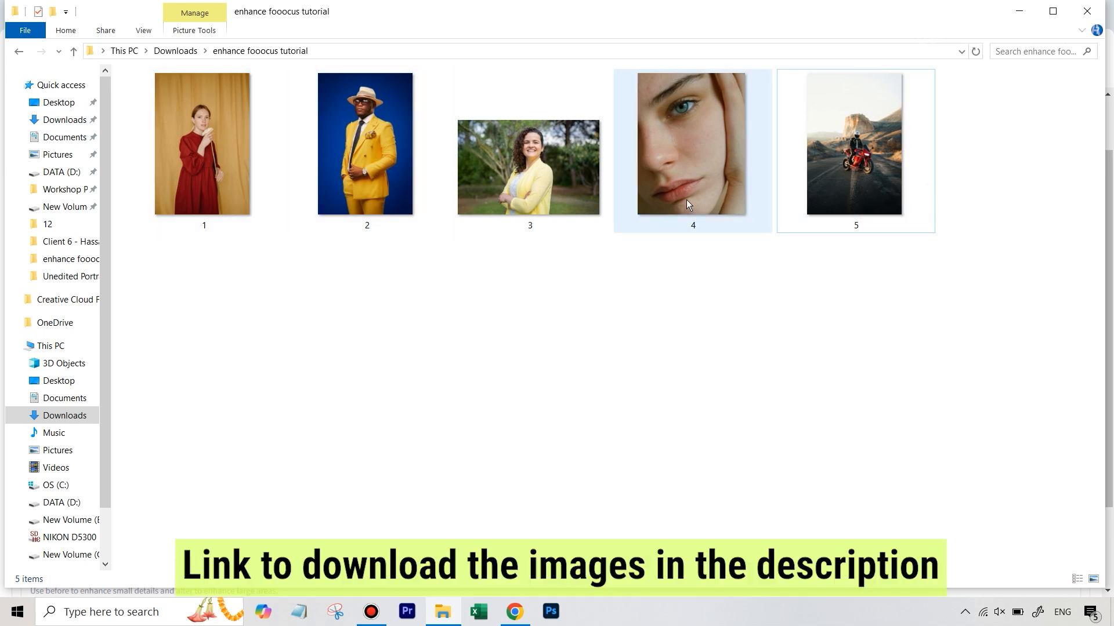
left_click(218, 168)
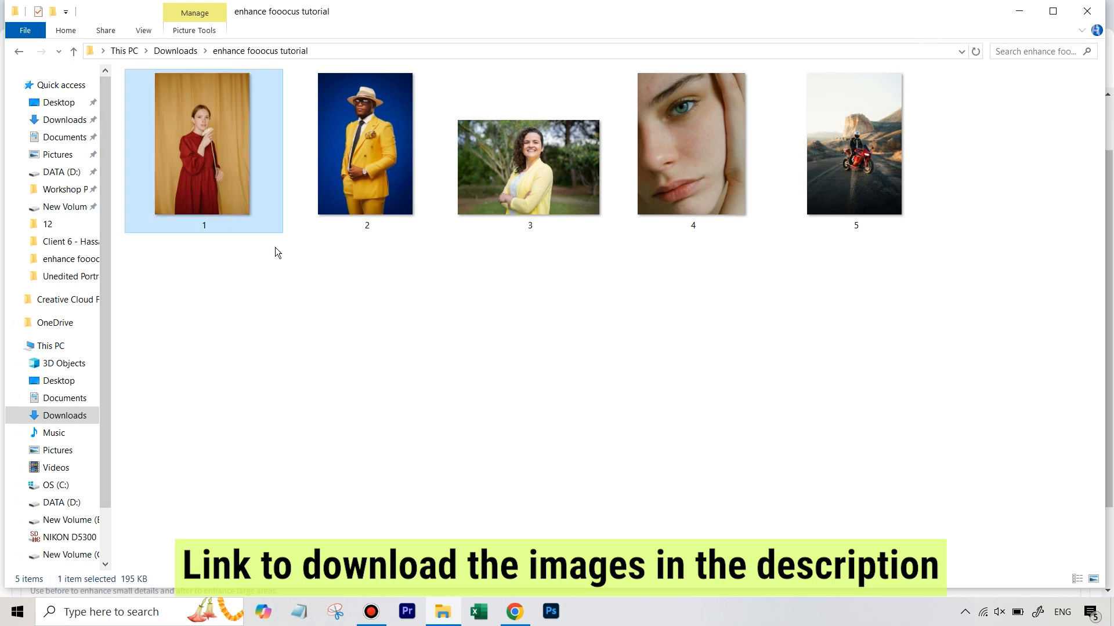
key("Return")
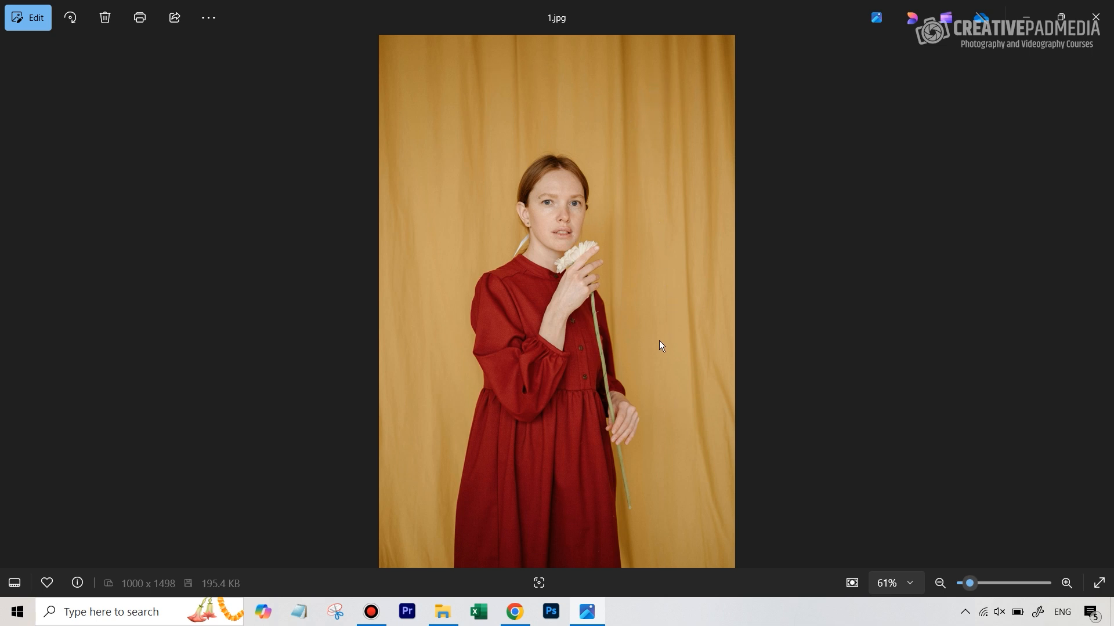
key("Right")
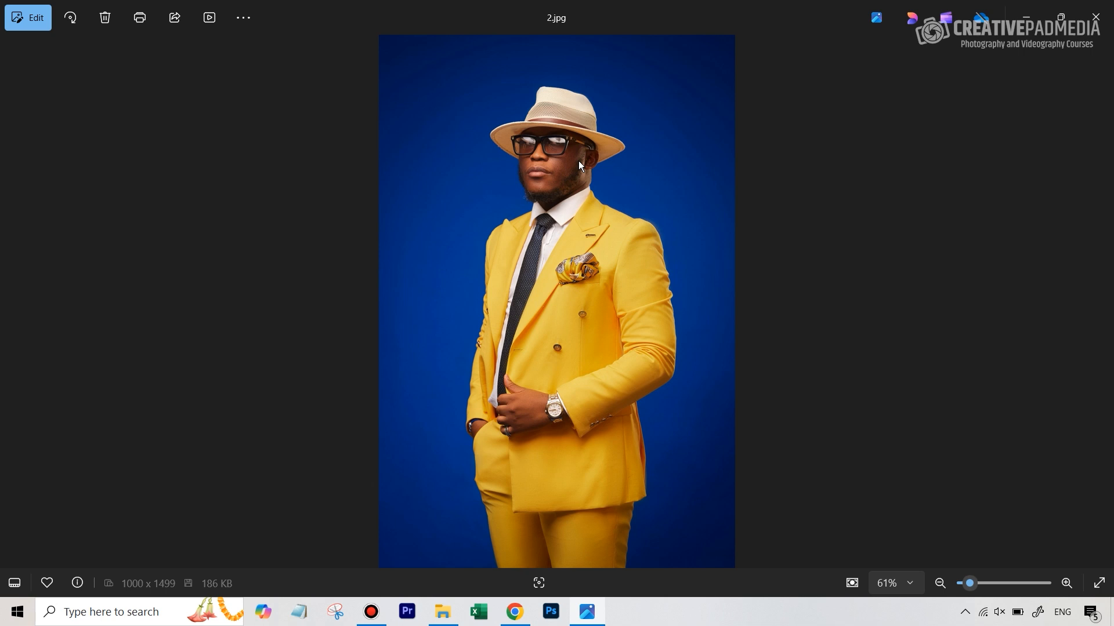
key("Right")
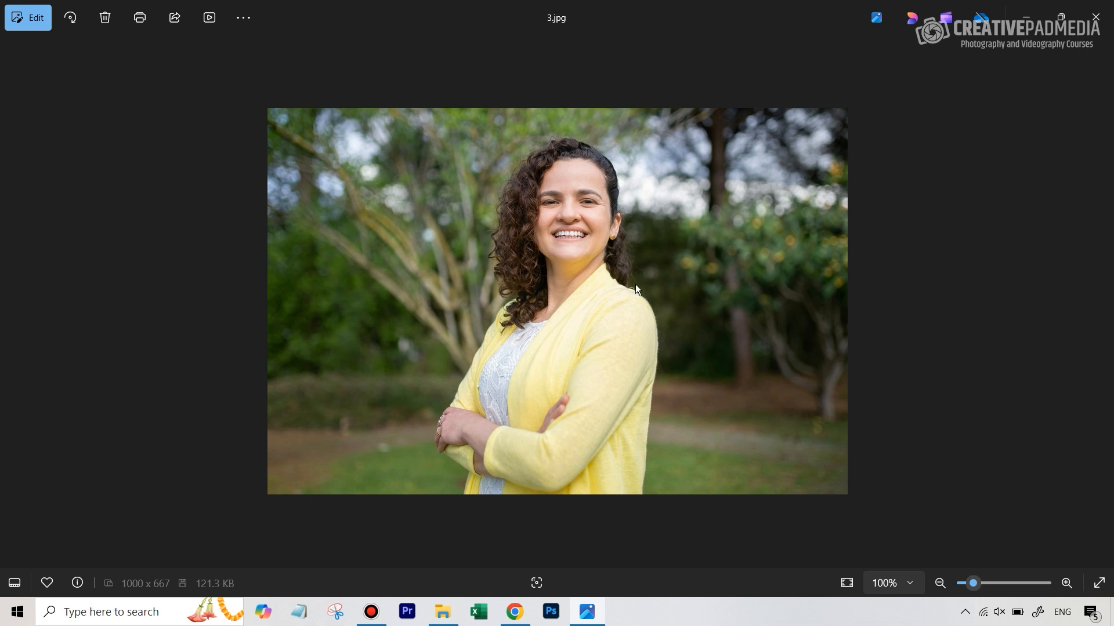
key("Right")
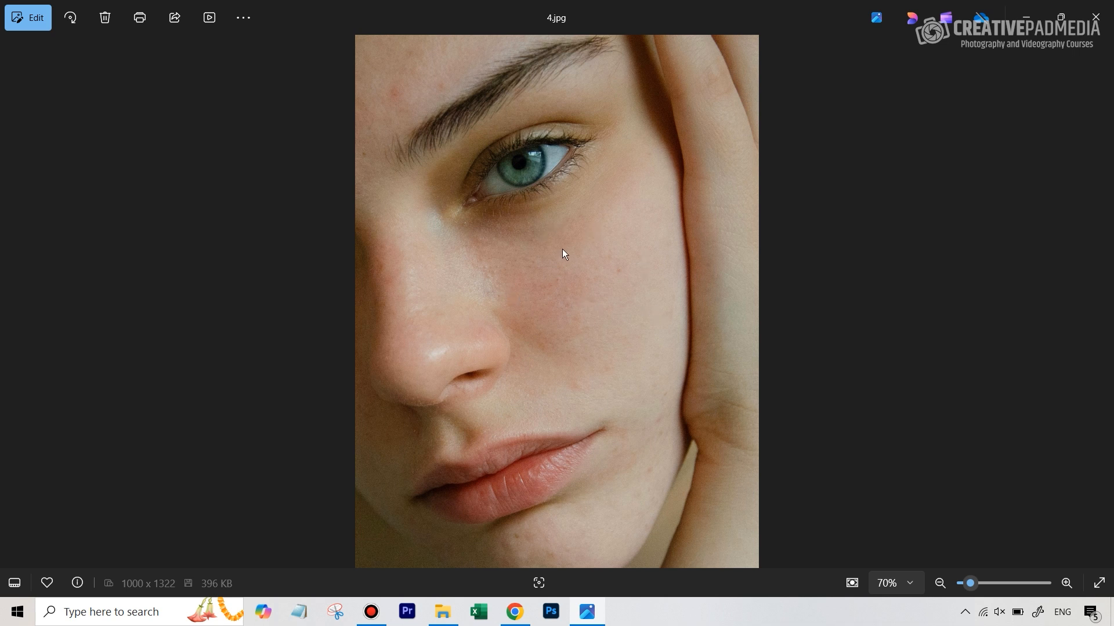
key("Right")
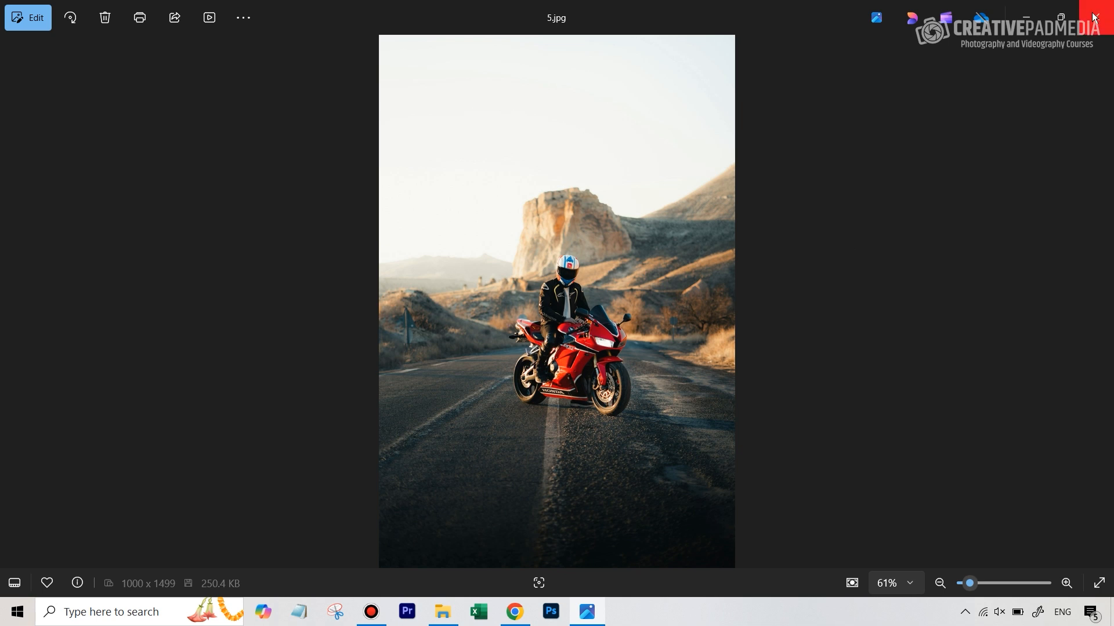
left_click(519, 619)
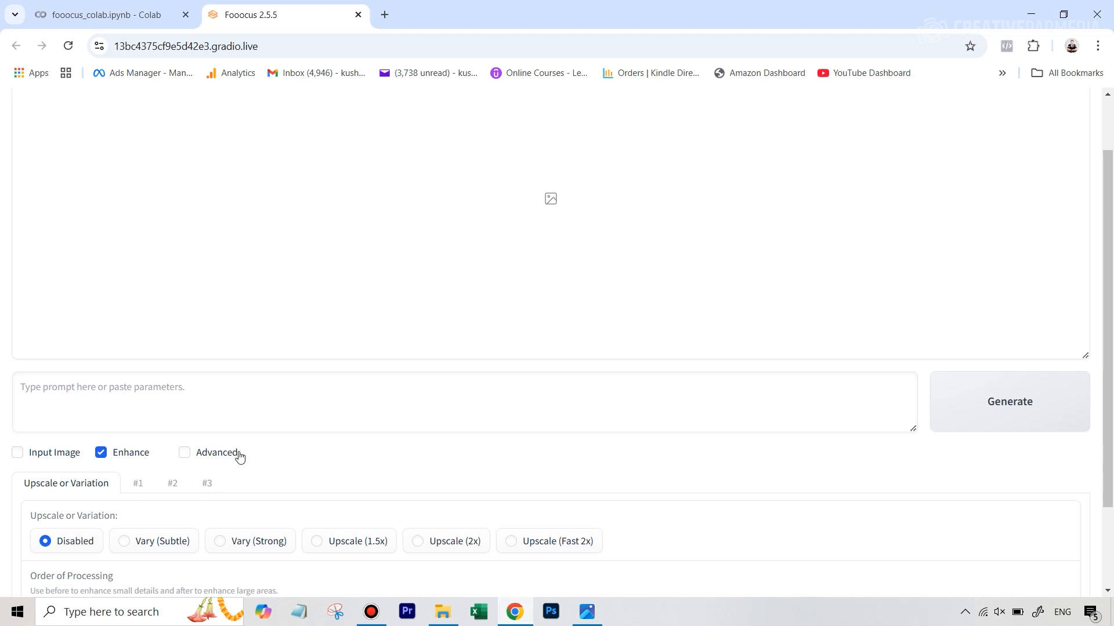
Enable Input Image and load the photo 1.jpg of the woman in the red dress for Inpaint or Outpaint
scroll(448, 418, "down", 2)
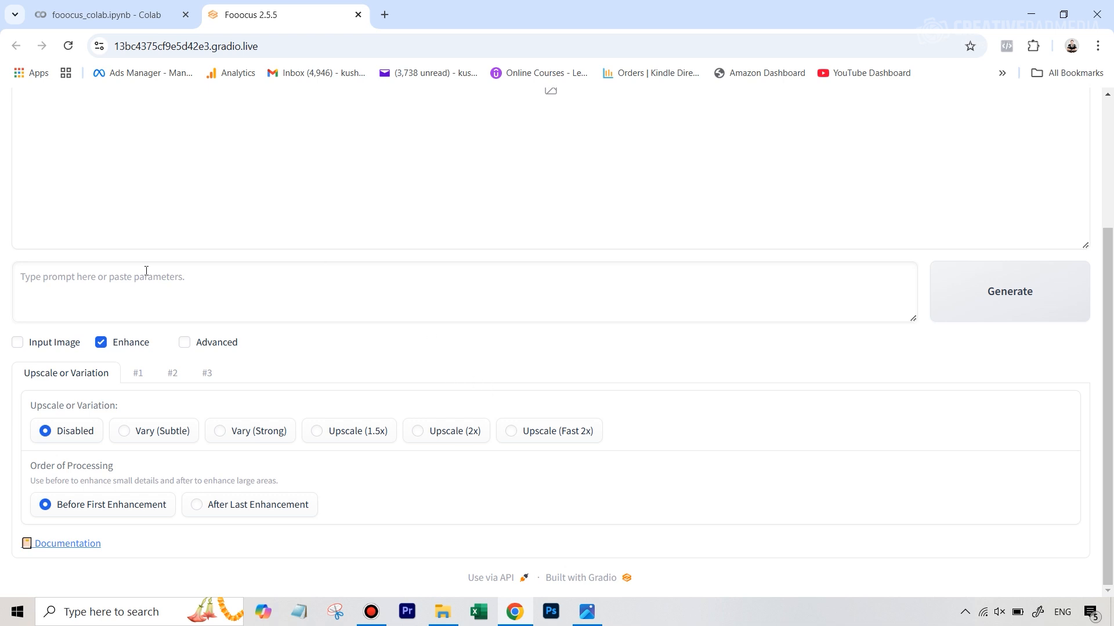
left_click(36, 345)
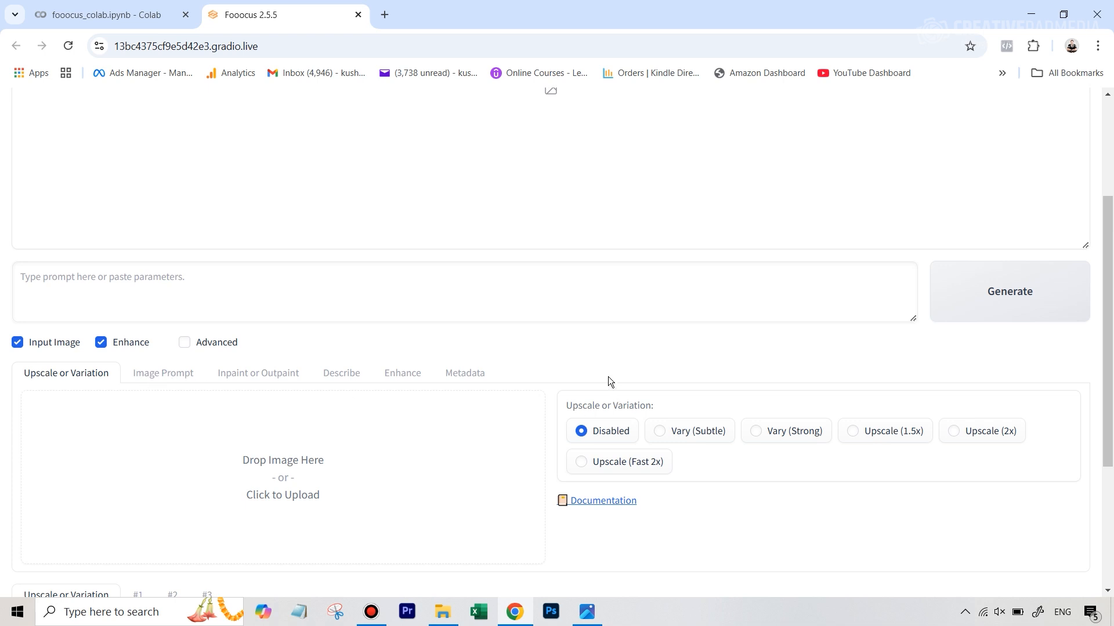
scroll(608, 380, "down", 4)
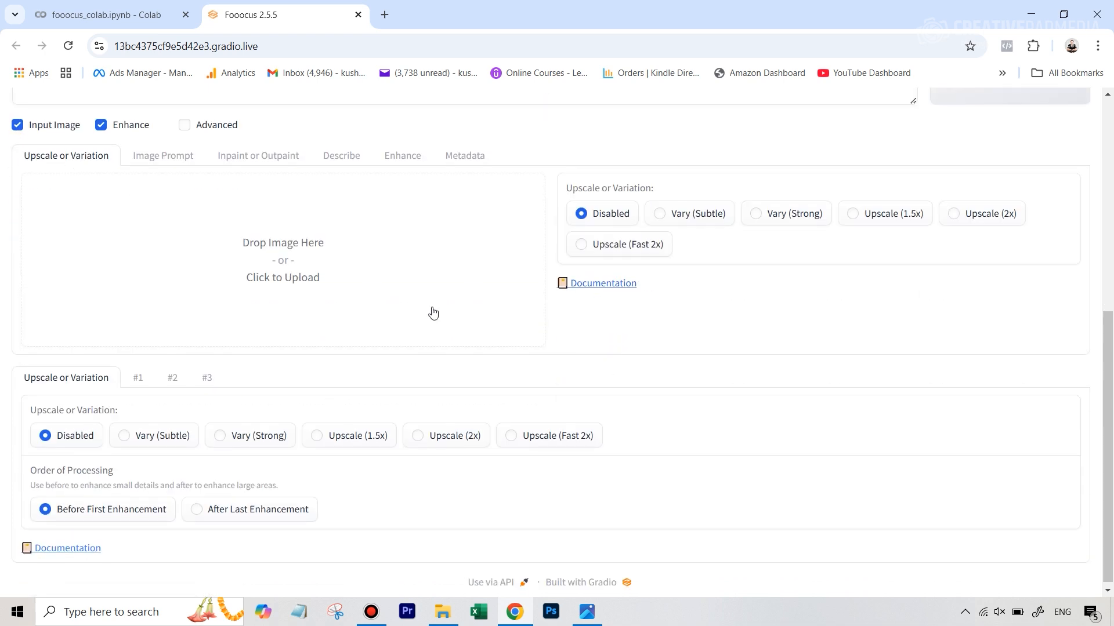
left_click(262, 156)
scroll(475, 292, "down", 3)
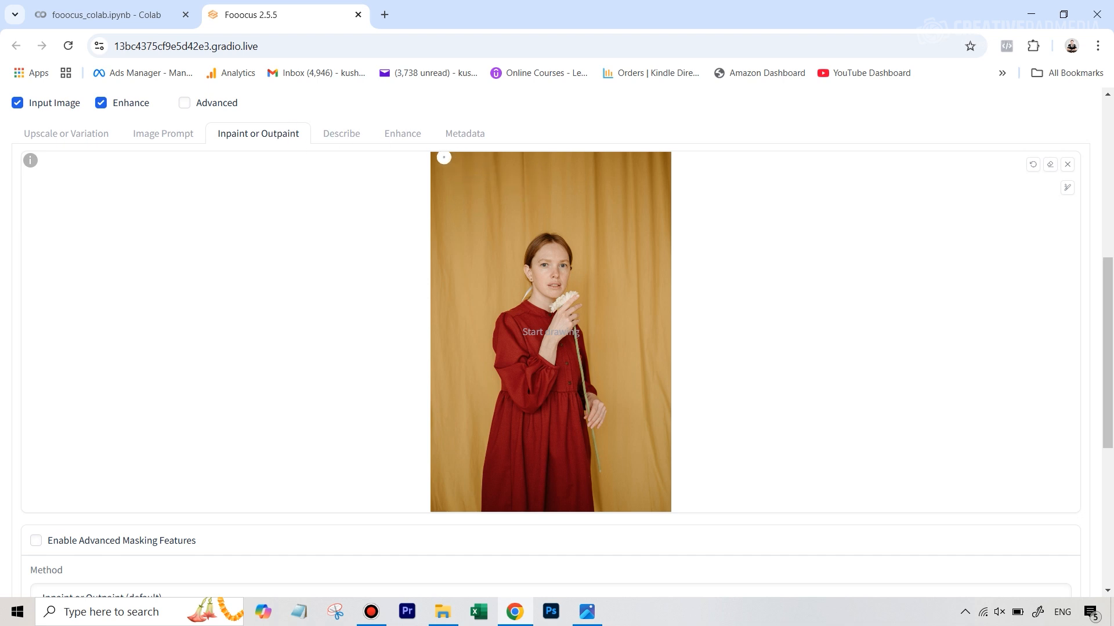
Try painting a mask by hand over the curtain beside the woman's head, and undo the stroke
mouse_move(436, 157)
left_mouse_down()
mouse_move(461, 156)
mouse_move(433, 162)
mouse_move(475, 169)
mouse_move(478, 180)
mouse_move(439, 210)
mouse_move(442, 240)
mouse_move(505, 266)
mouse_move(528, 233)
left_mouse_up()
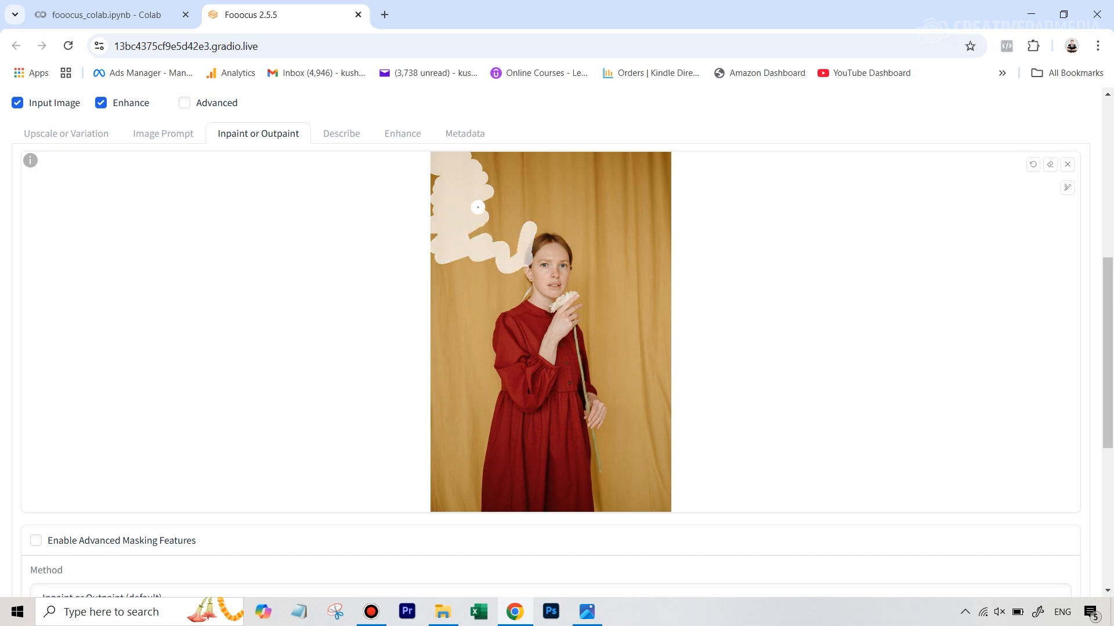
scroll(246, 198, "up", 3)
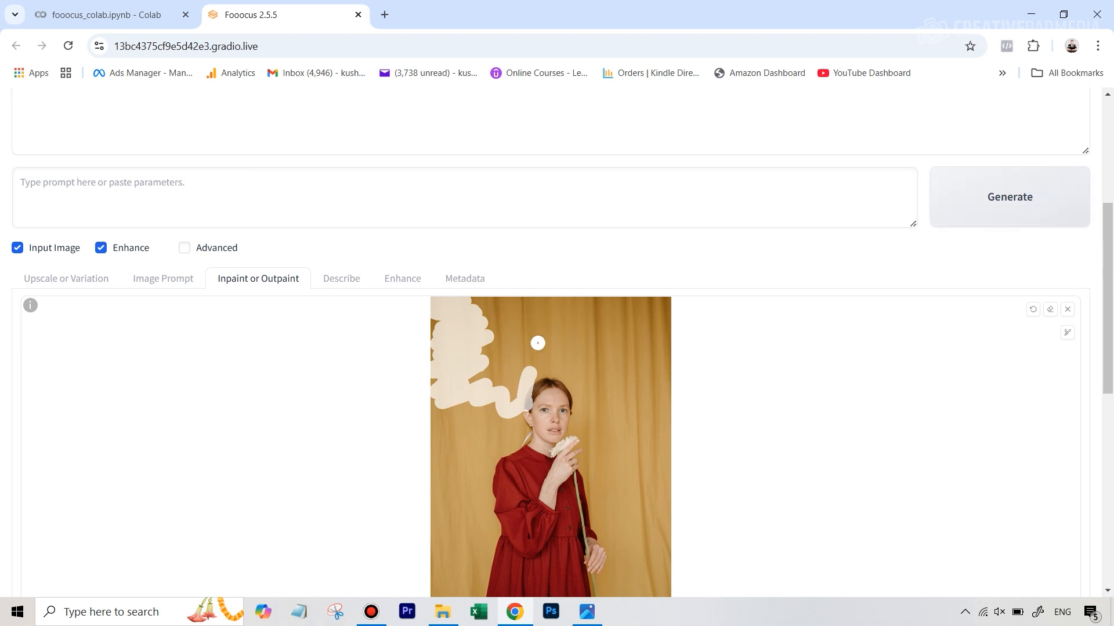
scroll(534, 344, "down", 3)
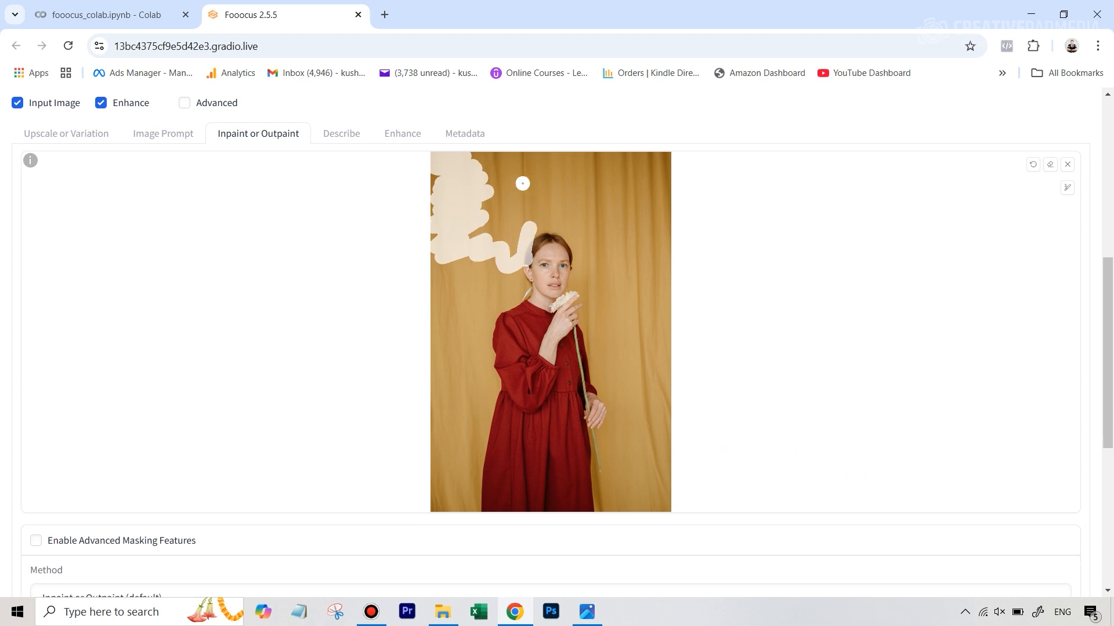
left_click(1033, 165)
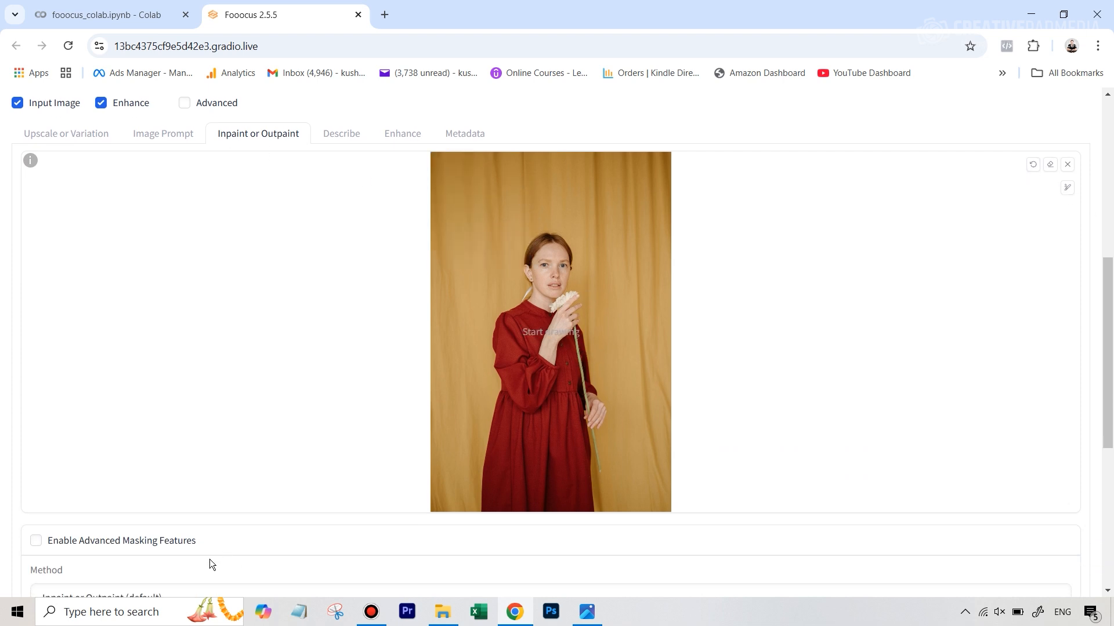
Enable Advanced Masking Features for the loaded photo and show the mask generation settings
left_click(90, 545)
scroll(806, 310, "down", 3)
scroll(807, 311, "up", 3)
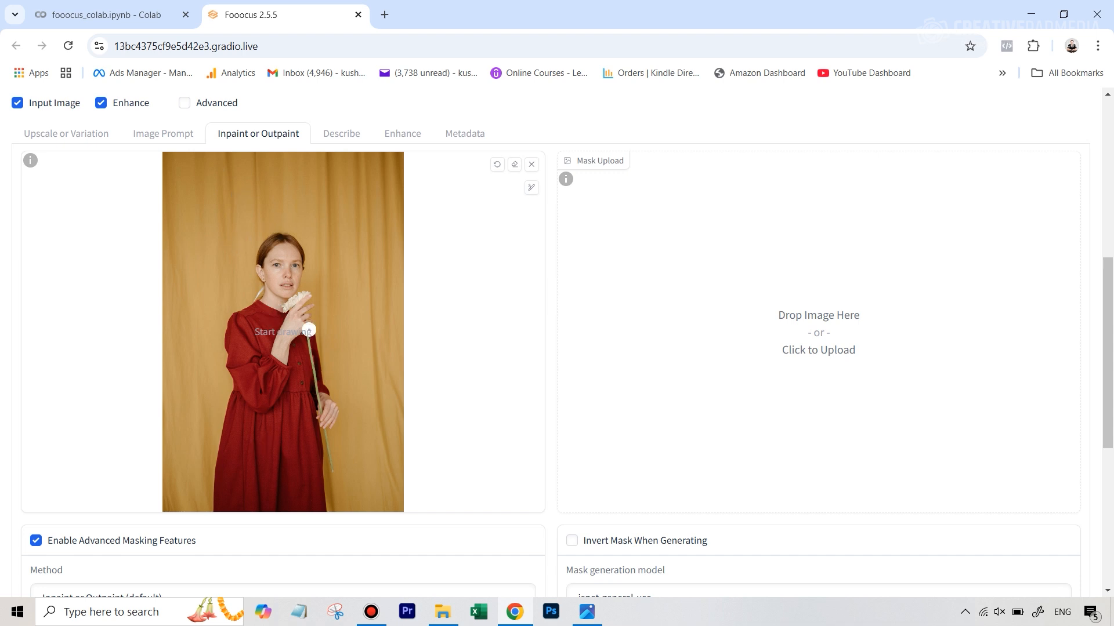
scroll(917, 493, "down", 3)
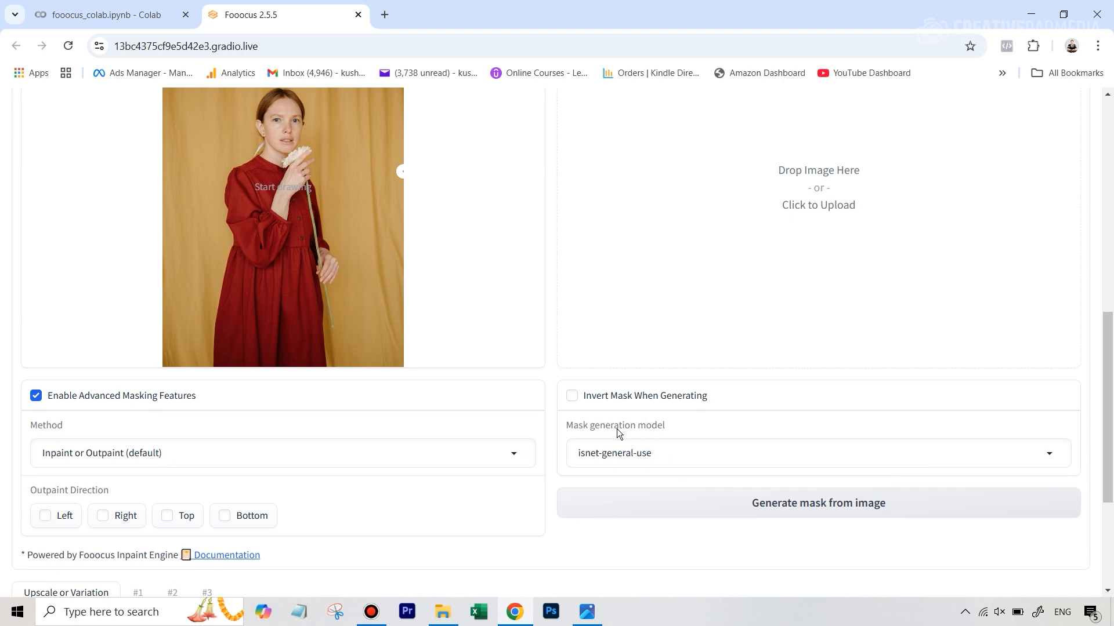
Generate a mask of the woman from the photo with the isnet-general-use mask generation model
left_click(1046, 455)
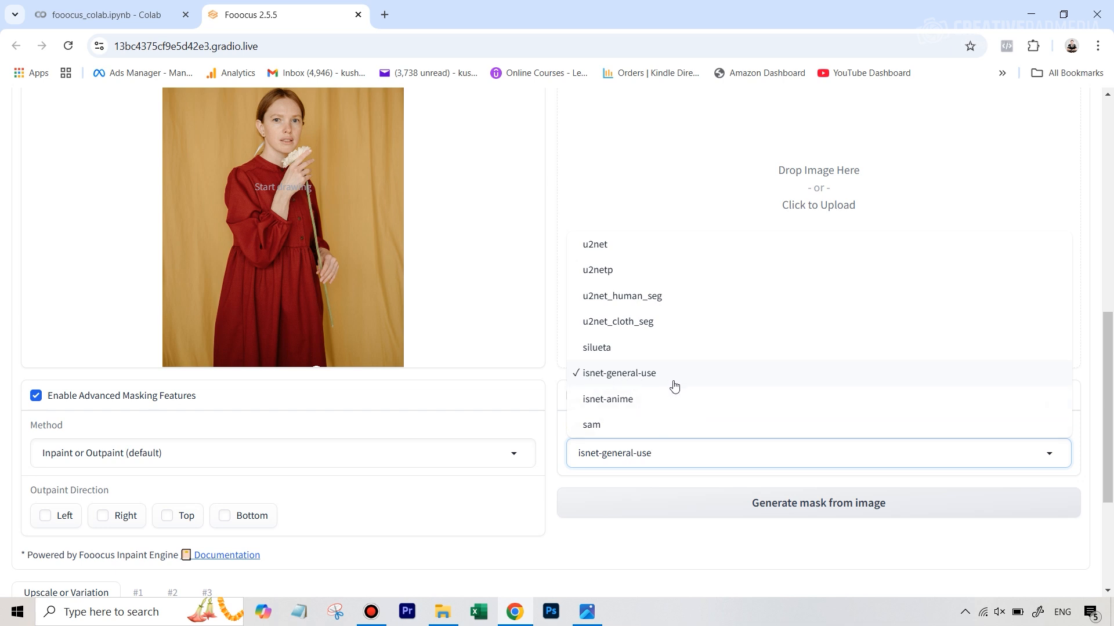
left_click(632, 379)
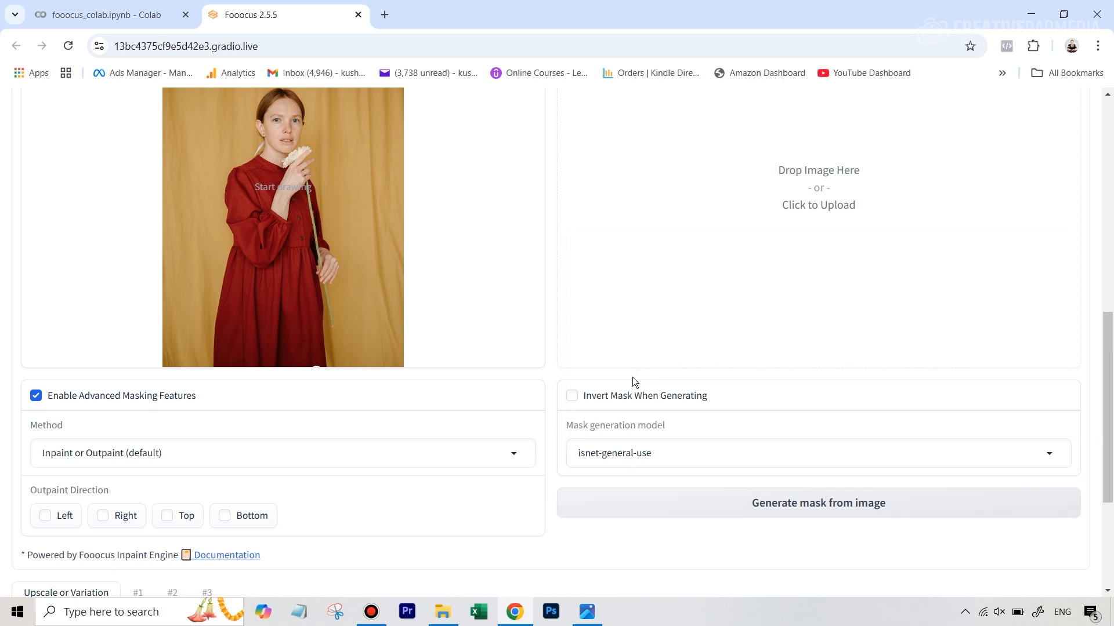
left_click(763, 507)
scroll(712, 336, "up", 2)
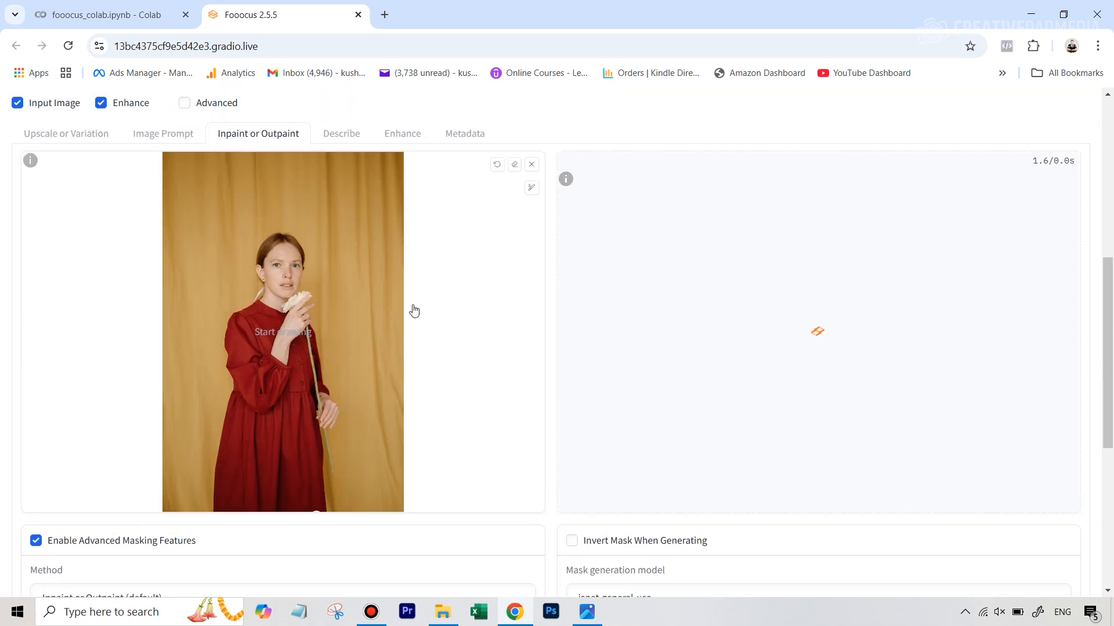
scroll(800, 473, "down", 1)
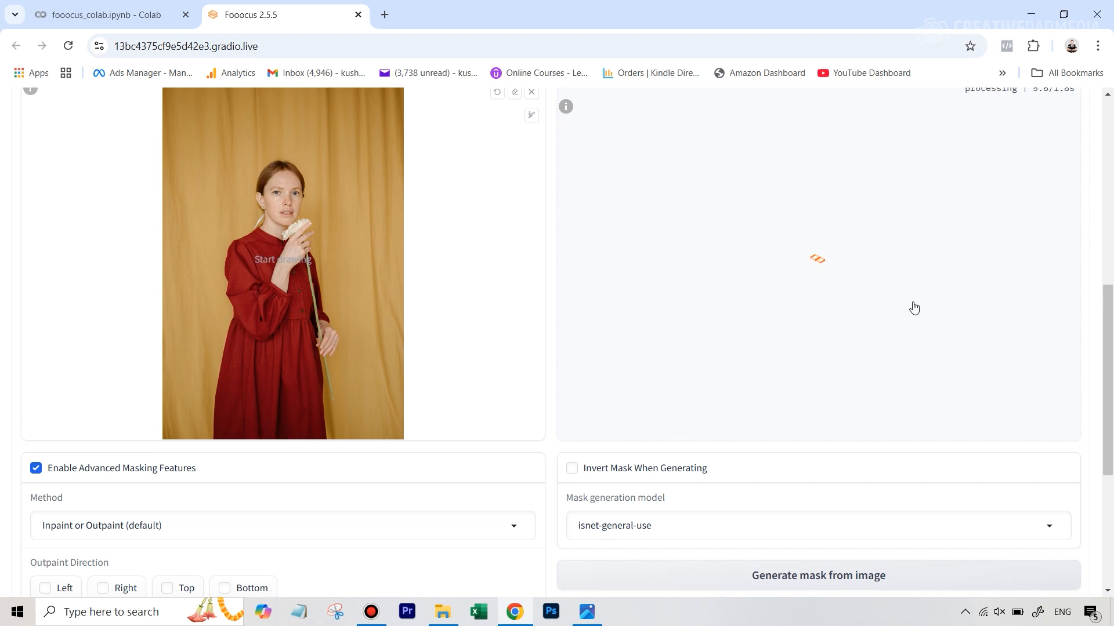
scroll(812, 279, "up", 2)
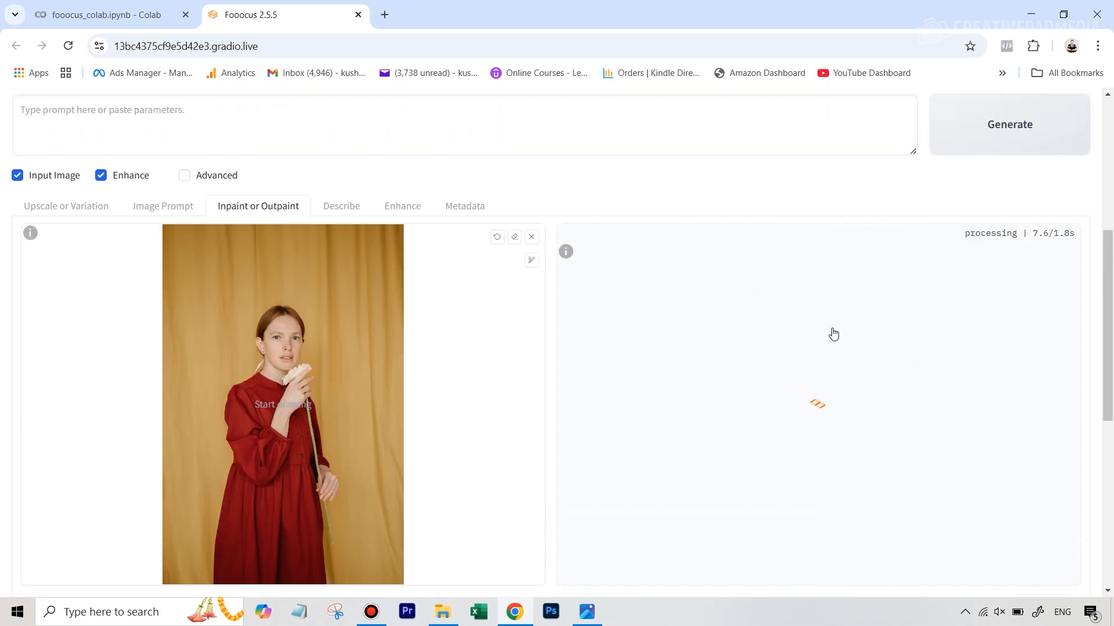
scroll(638, 302, "down", 1)
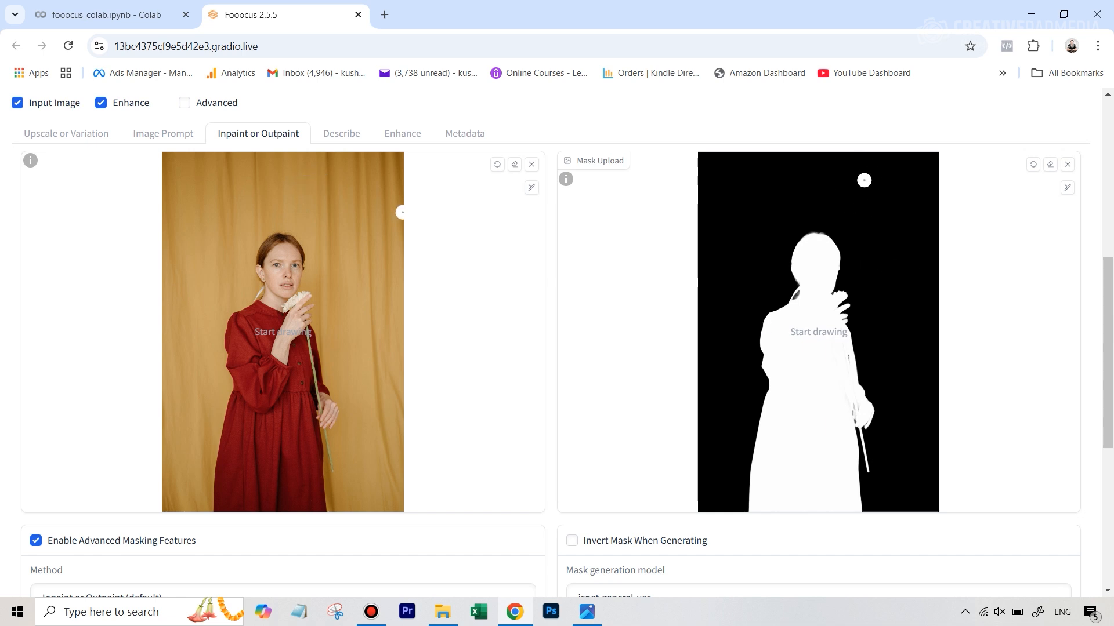
Try the Invert Mask When Generating option and leave it off
scroll(778, 296, "down", 4)
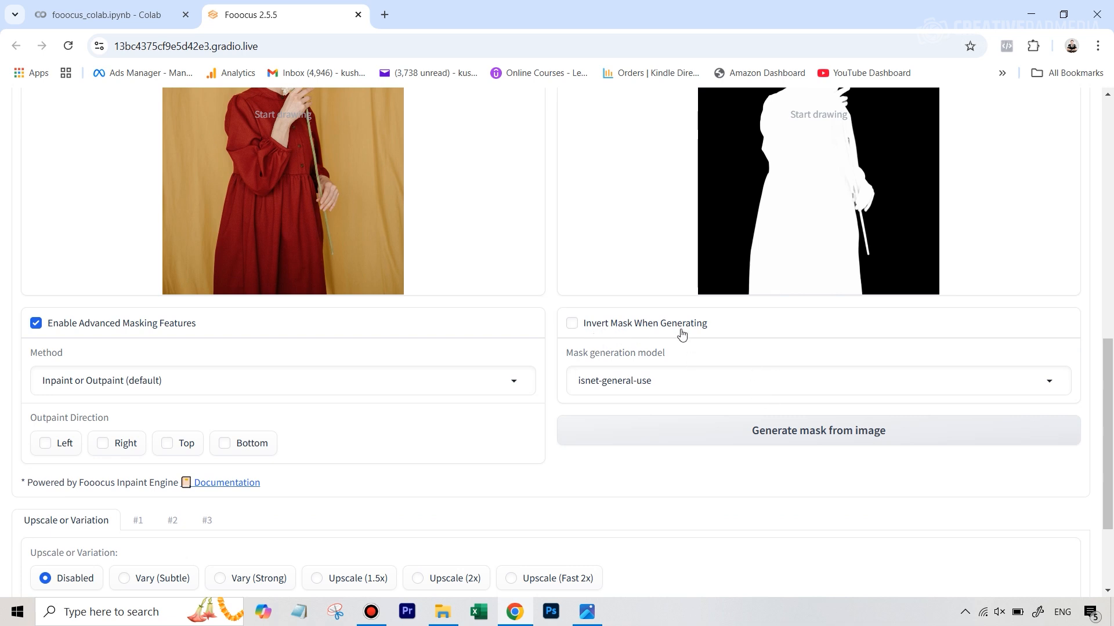
left_click(572, 326)
scroll(576, 326, "up", 5)
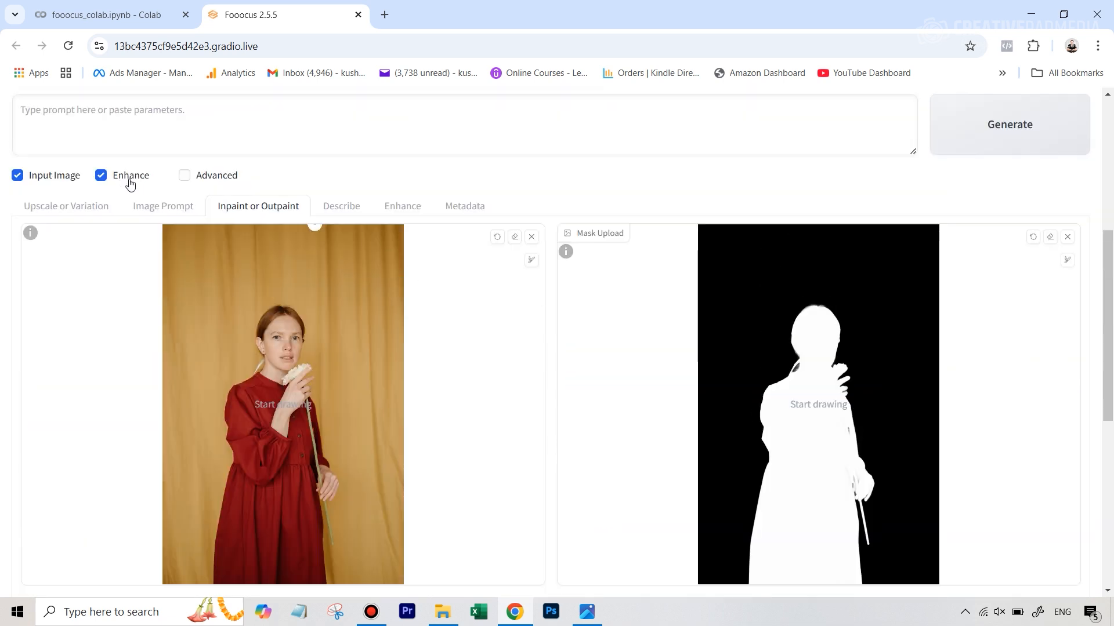
scroll(638, 464, "down", 3)
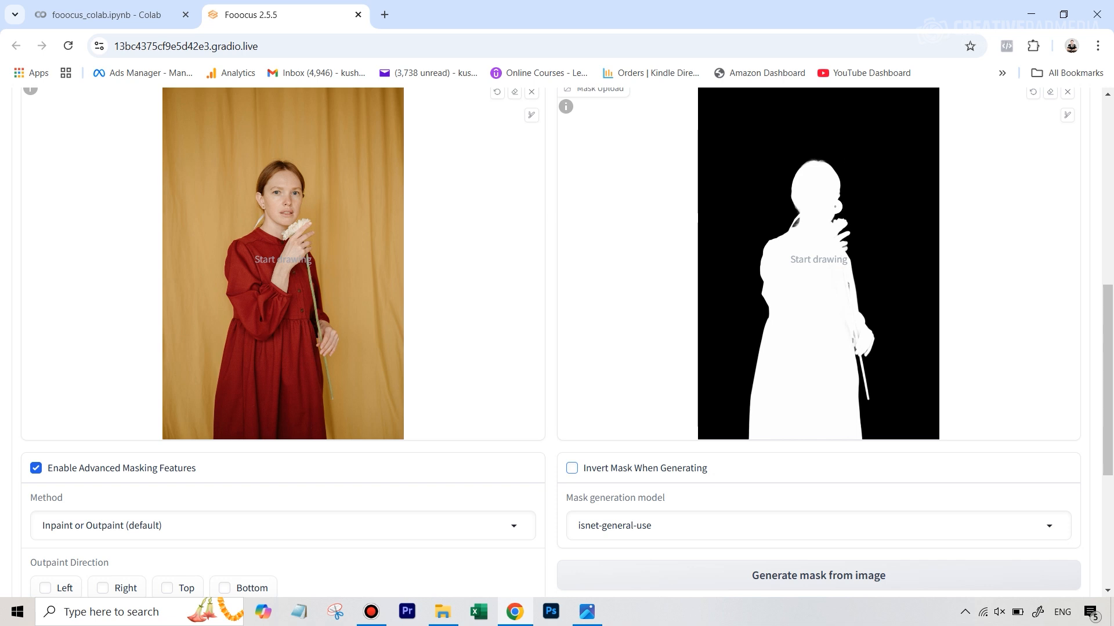
Change the mask generation model to sam and review its detection prompt options beside the photo
scroll(723, 479, "down", 2)
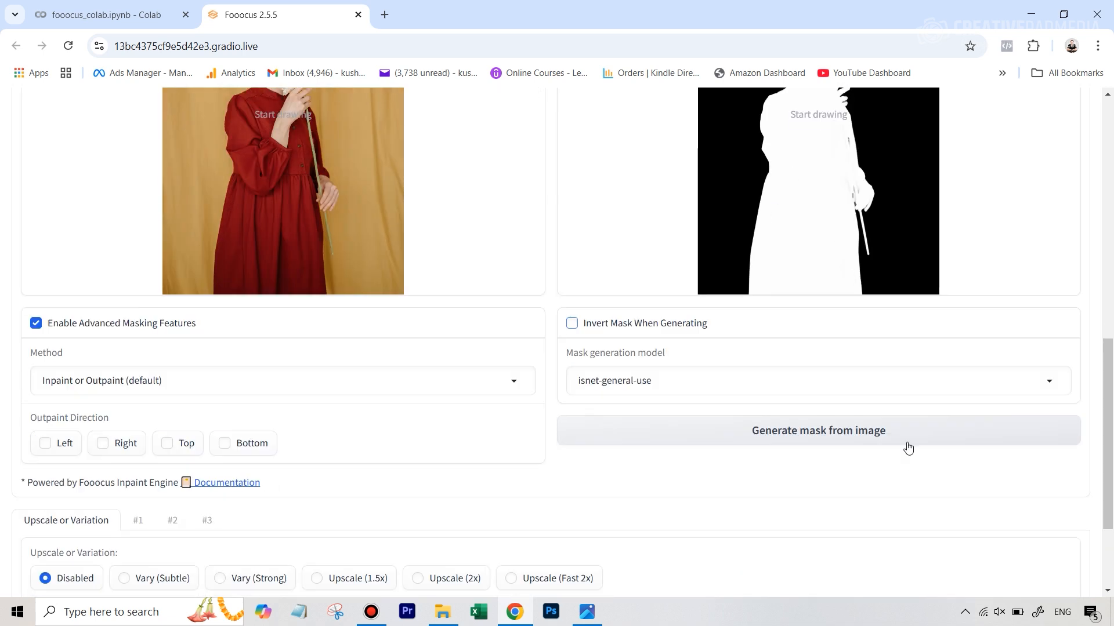
left_click(827, 378)
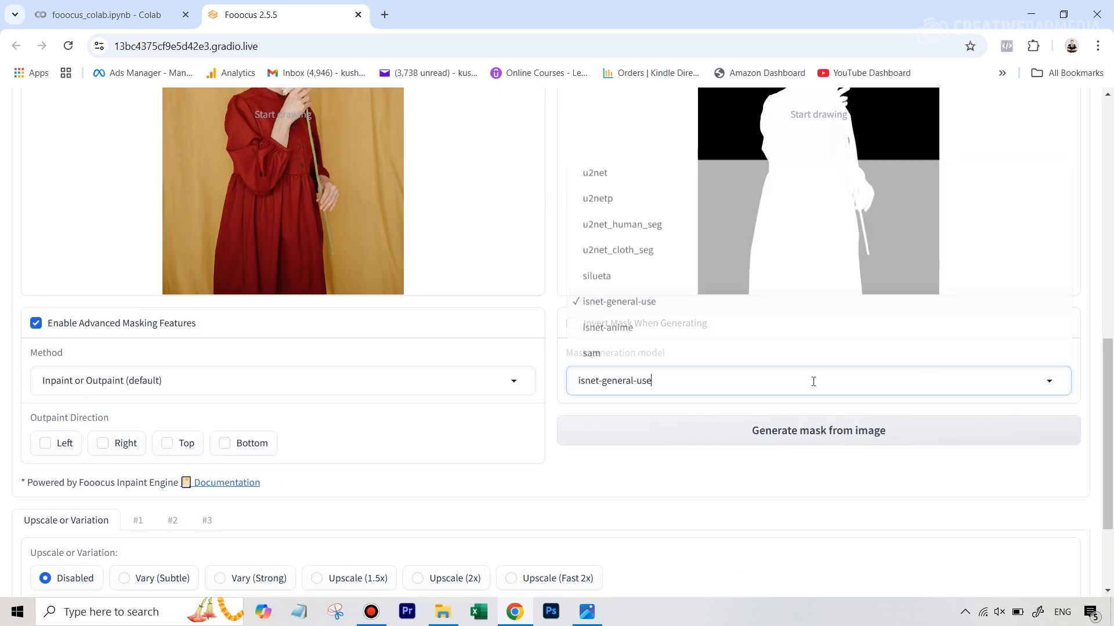
left_click(597, 355)
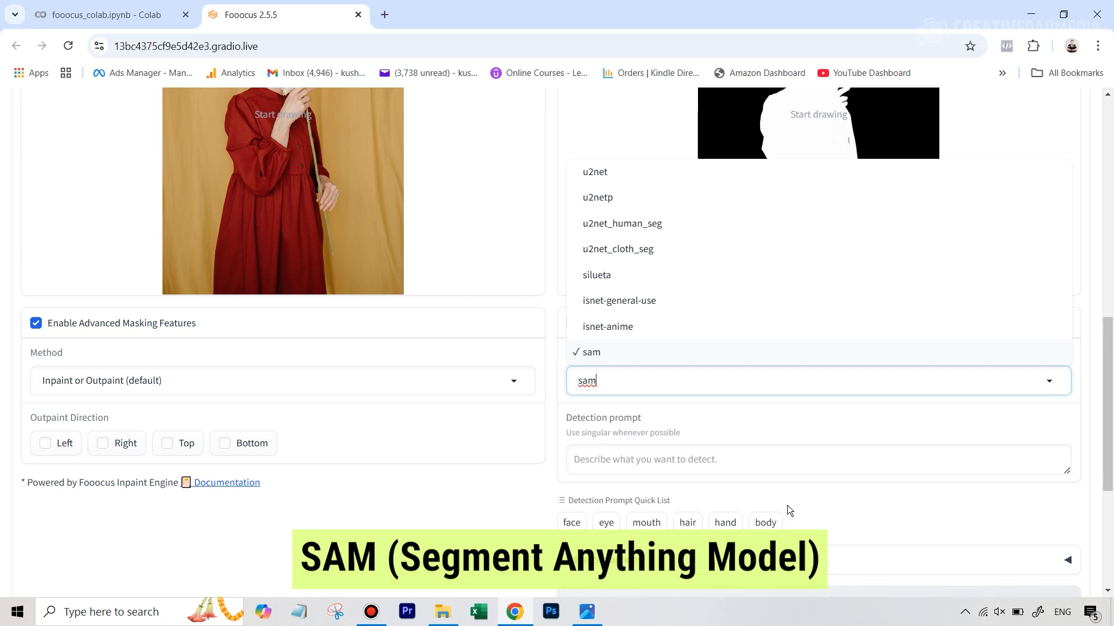
left_click(555, 432)
scroll(647, 316, "down", 3)
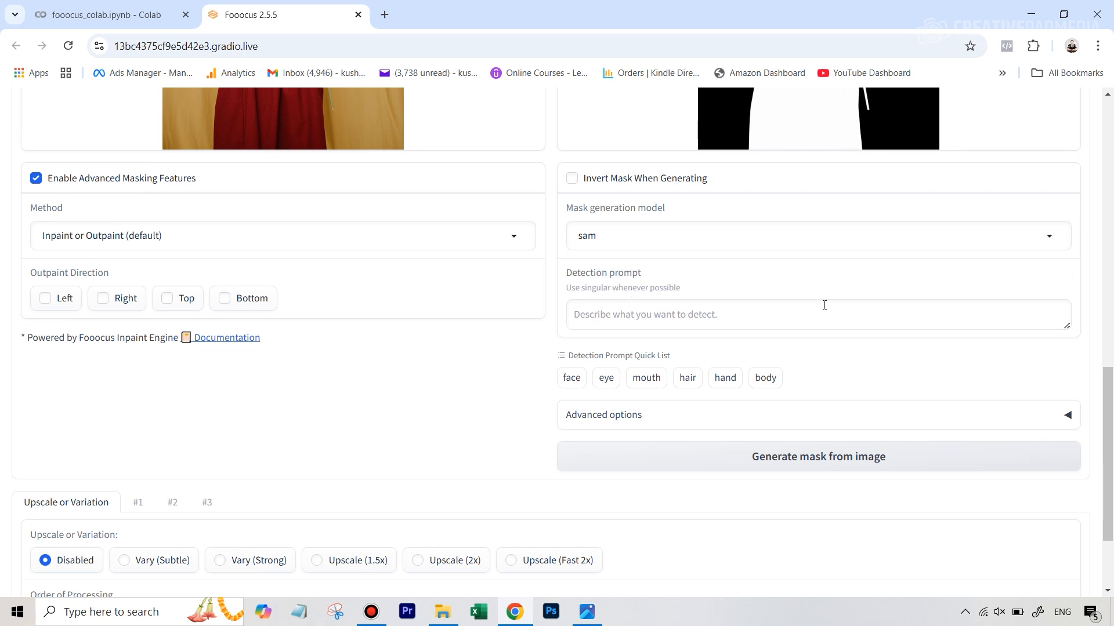
scroll(659, 327, "up", 1)
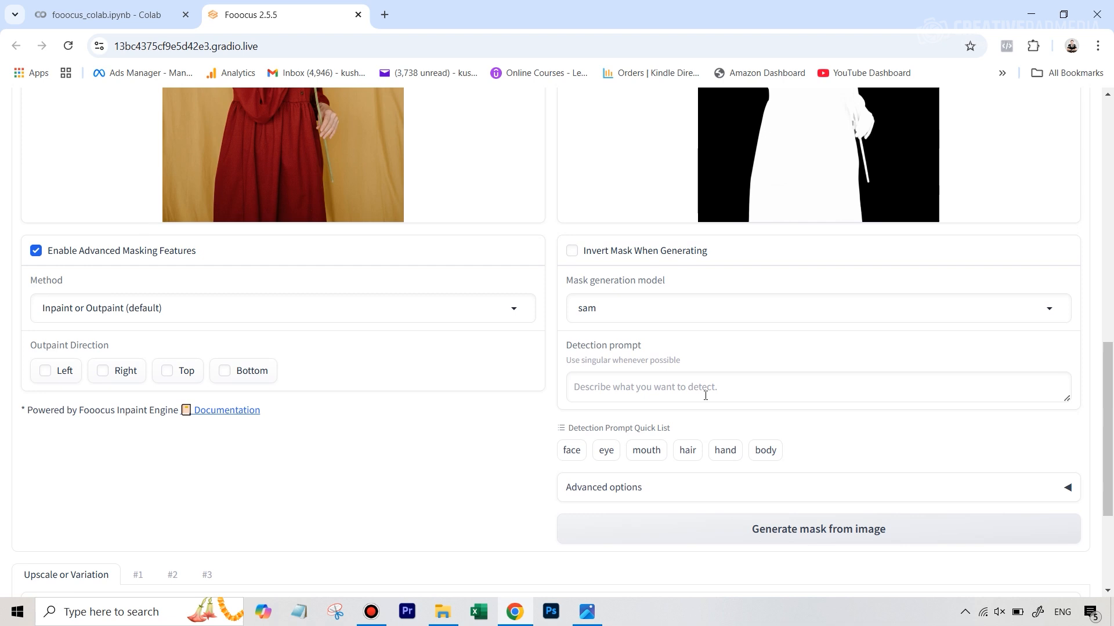
scroll(541, 350, "up", 3)
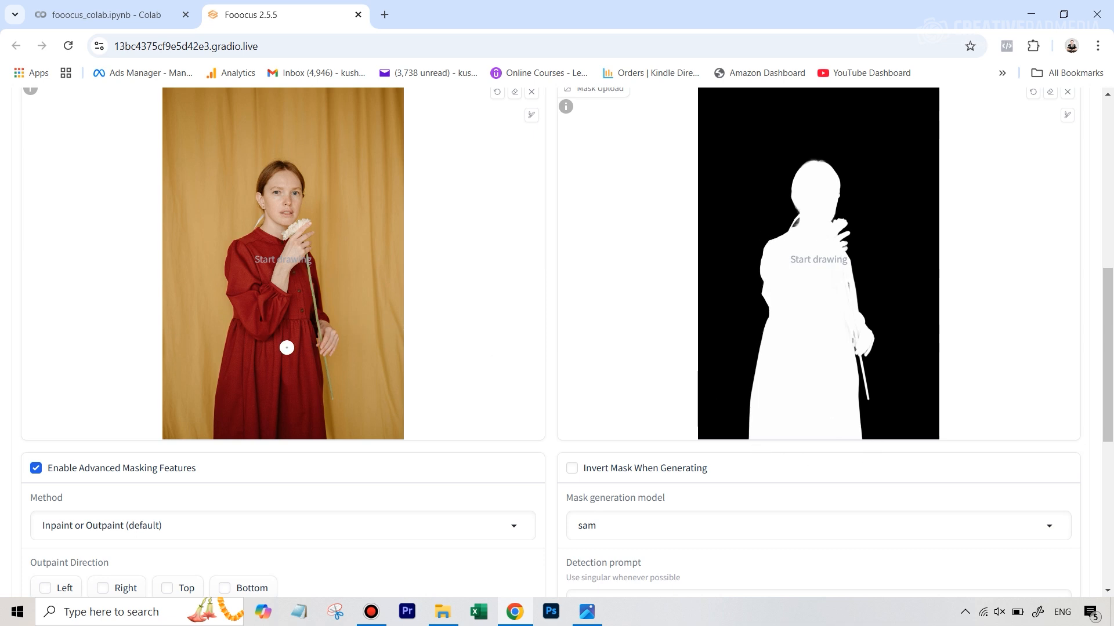
Examine the sam model's detection prompt quick list and the choices of mask generation model
scroll(586, 375, "down", 2)
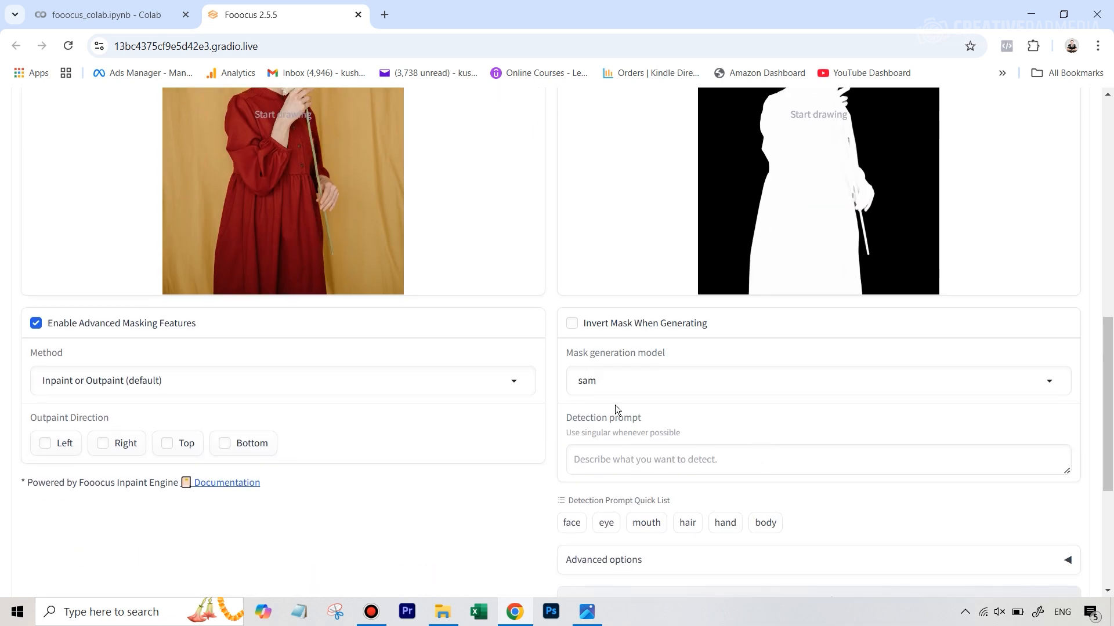
scroll(615, 406, "down", 2)
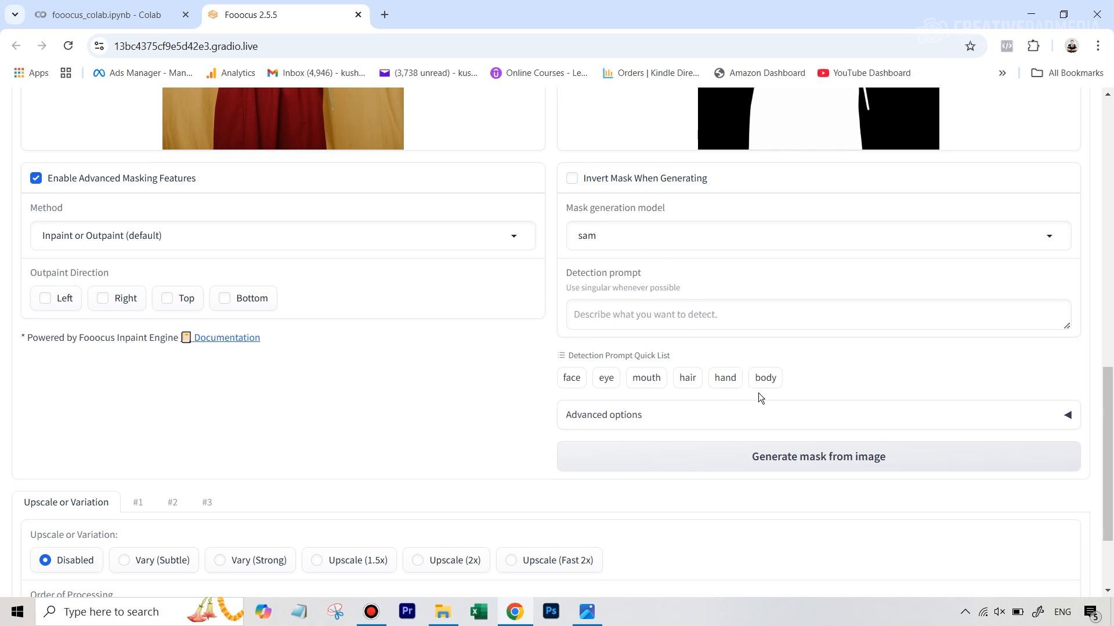
scroll(757, 392, "down", 1)
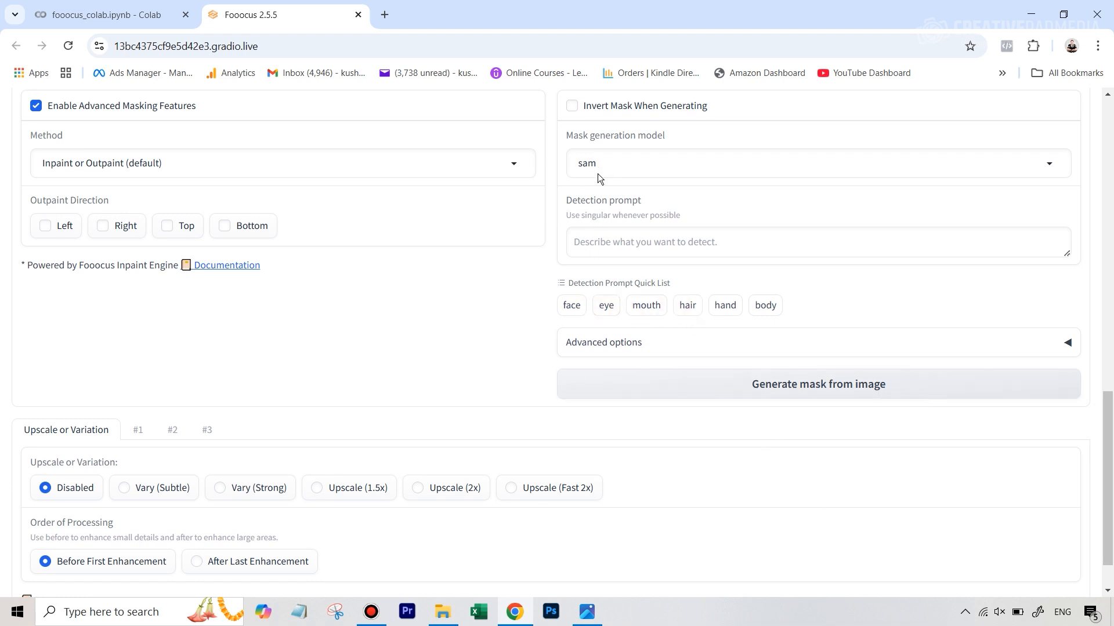
scroll(714, 356, "up", 2)
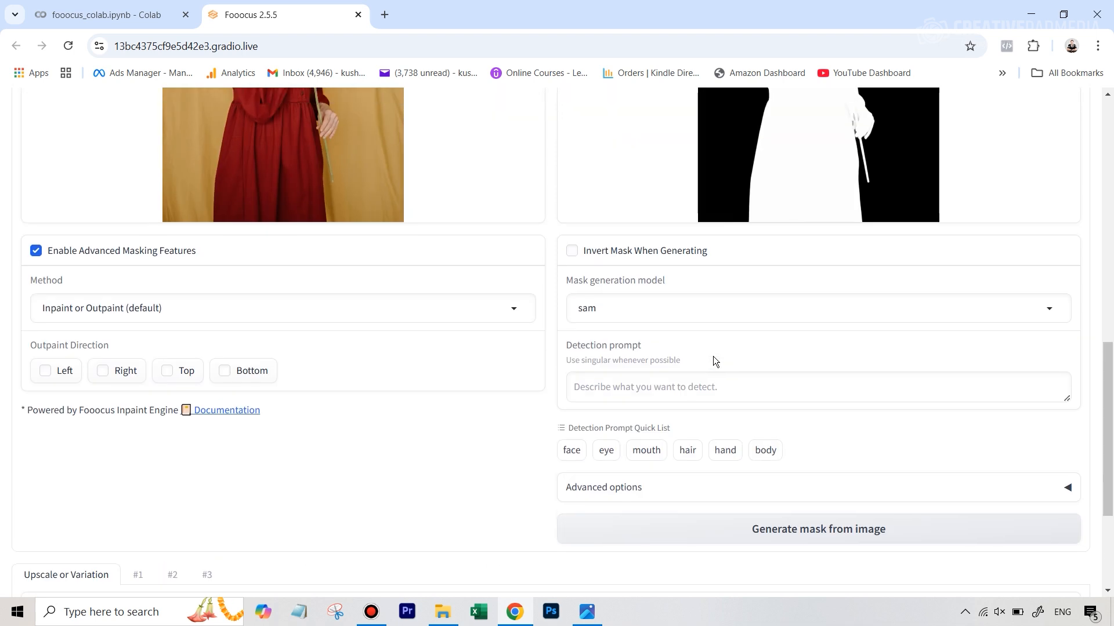
left_click(666, 317)
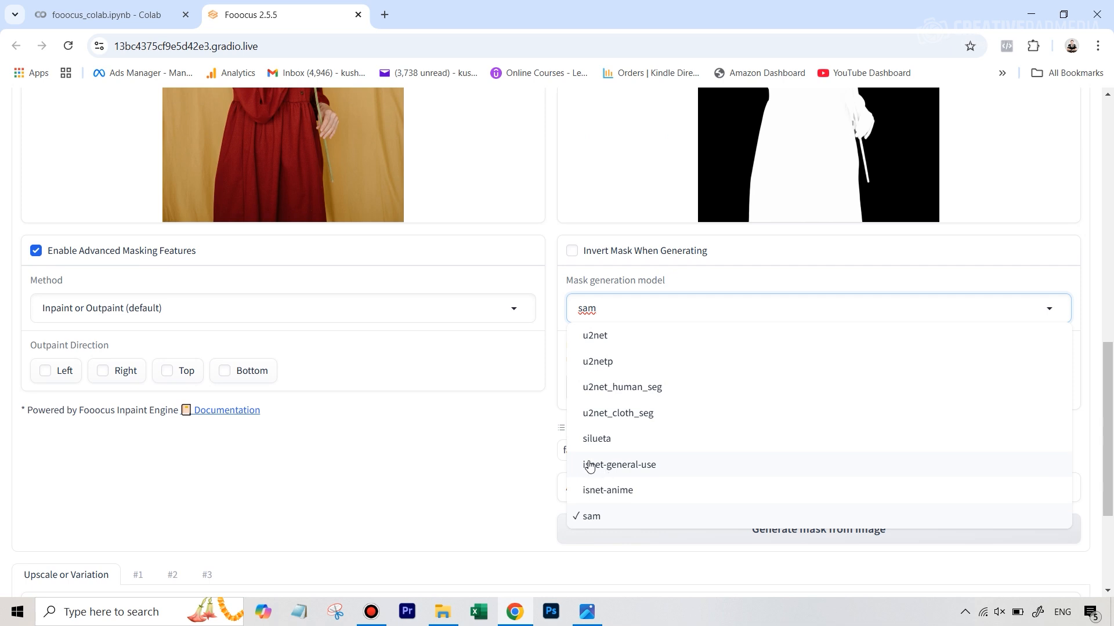
left_click(551, 262)
Switch the input image section from Inpaint or Outpaint to Enhance, showing the portrait photo
scroll(551, 262, "up", 3)
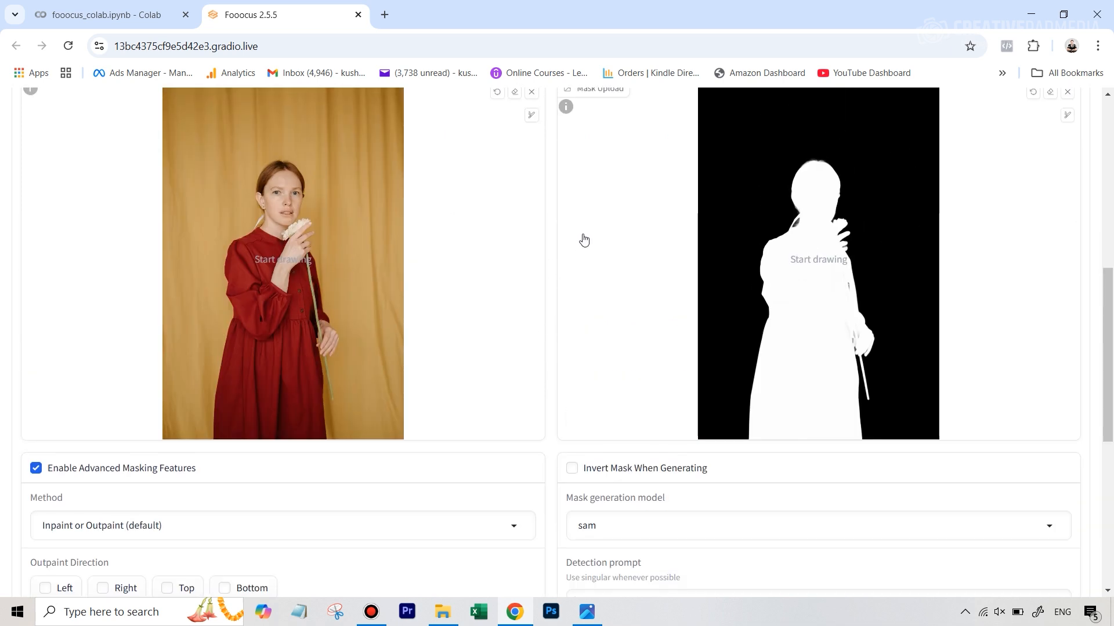
scroll(561, 235, "up", 3)
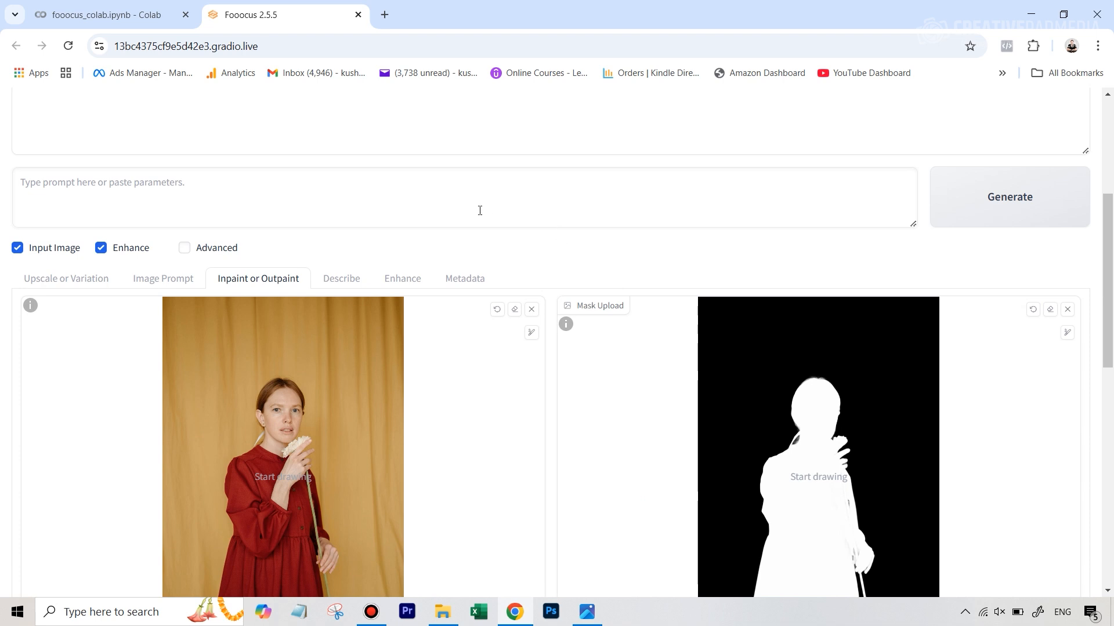
scroll(435, 203, "up", 1)
scroll(435, 205, "down", 4)
scroll(427, 201, "up", 3)
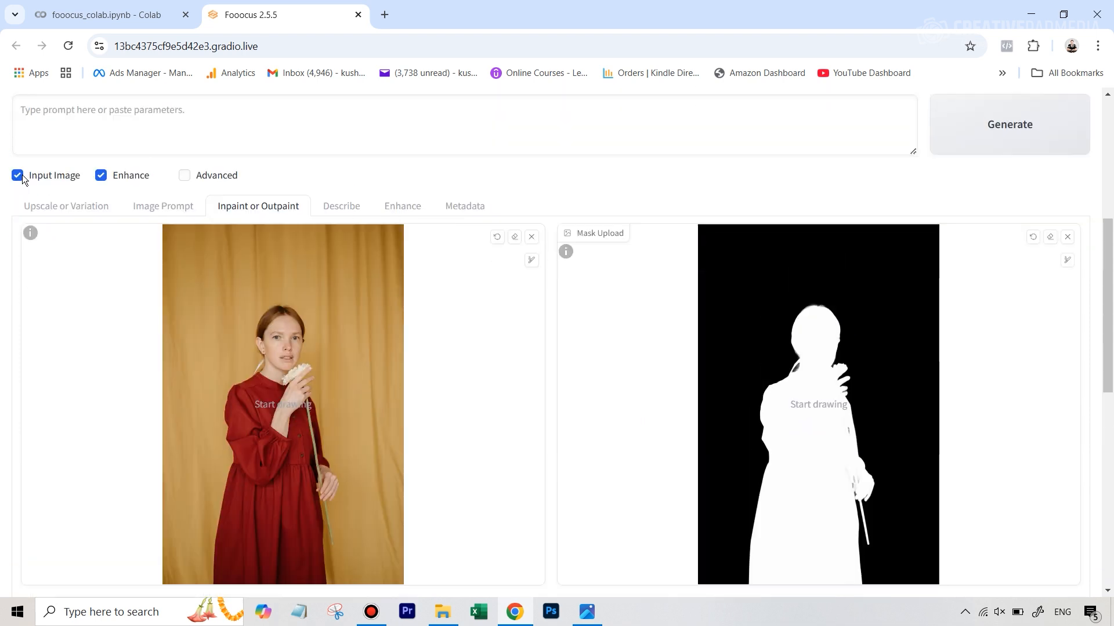
left_click(401, 213)
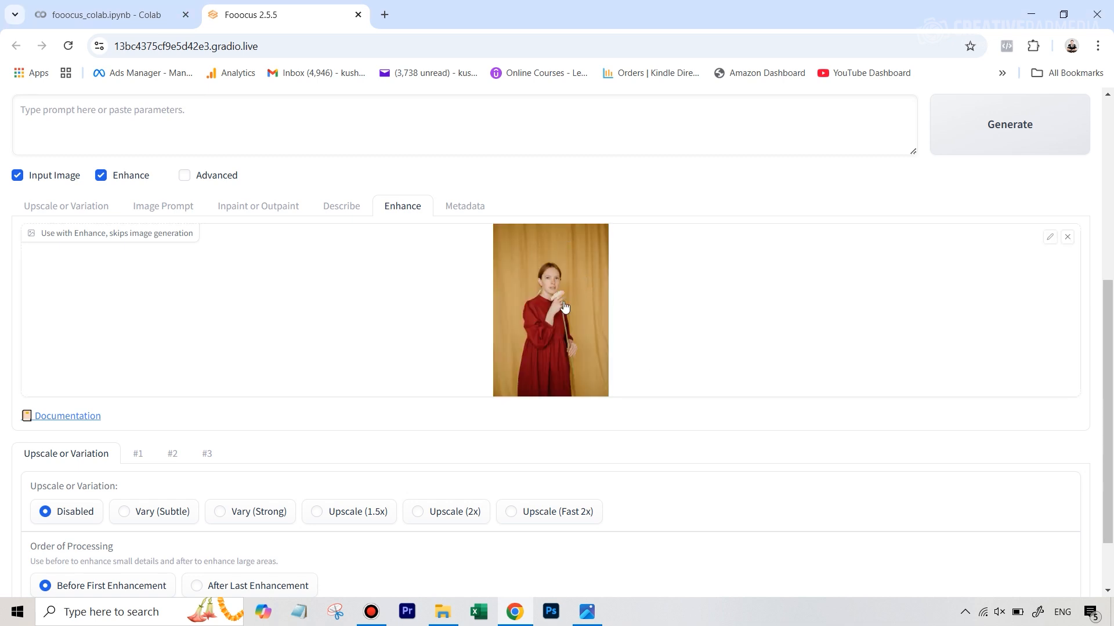
Try turning the Enhance option off with the portrait loaded and switch it back on
left_click(102, 177)
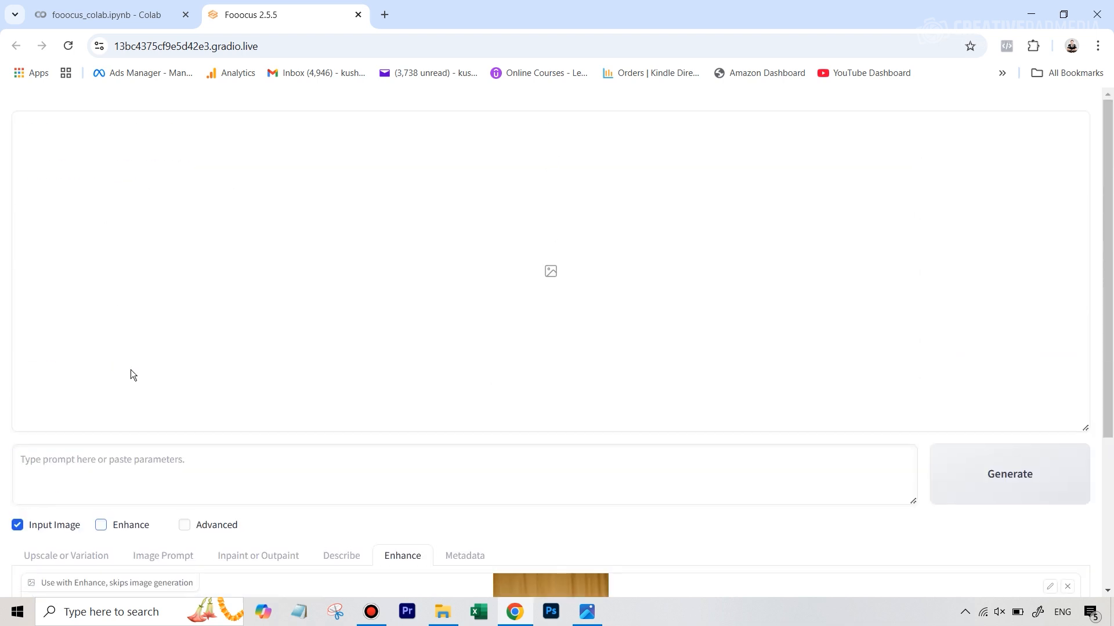
scroll(244, 377, "down", 4)
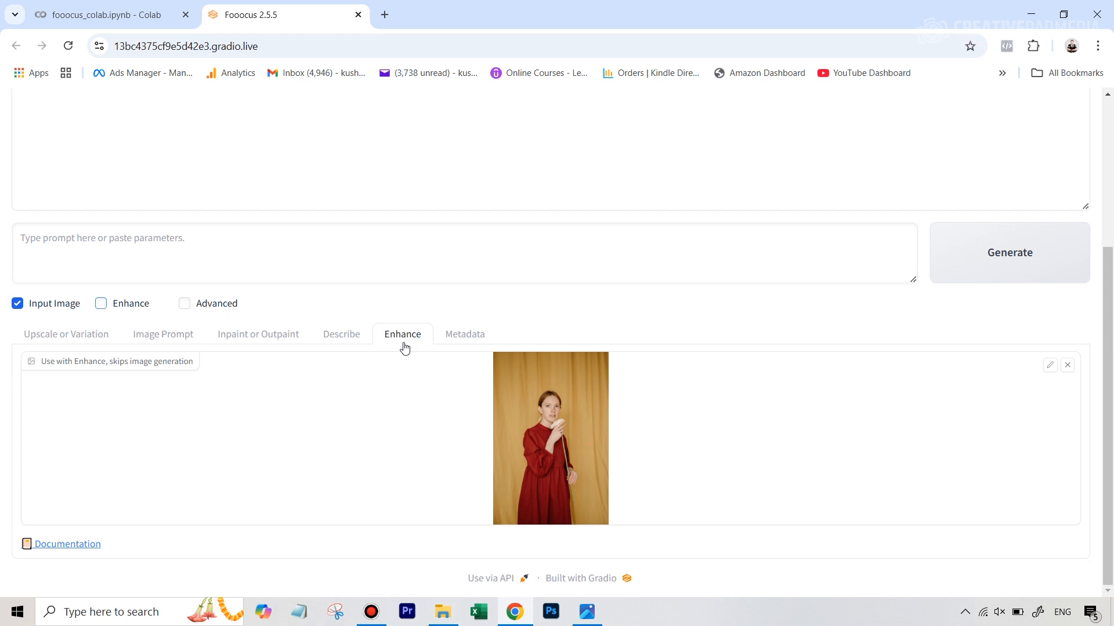
scroll(214, 340, "down", 2)
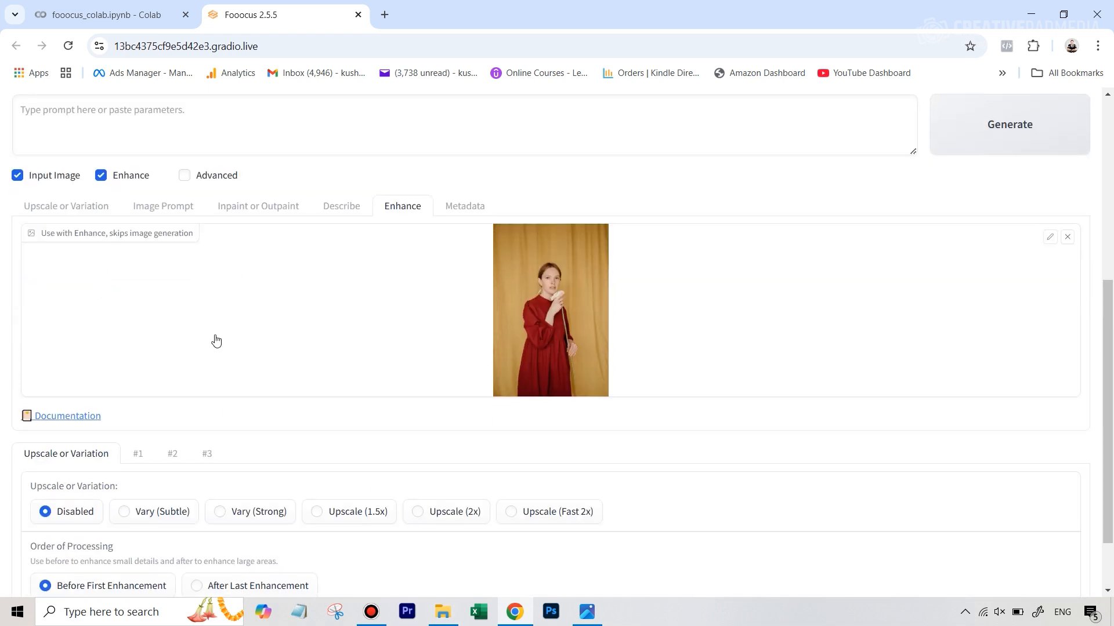
Examine the Upscale or Variation choices and the Order of Processing options beneath the Enhance portrait
scroll(396, 348, "down", 2)
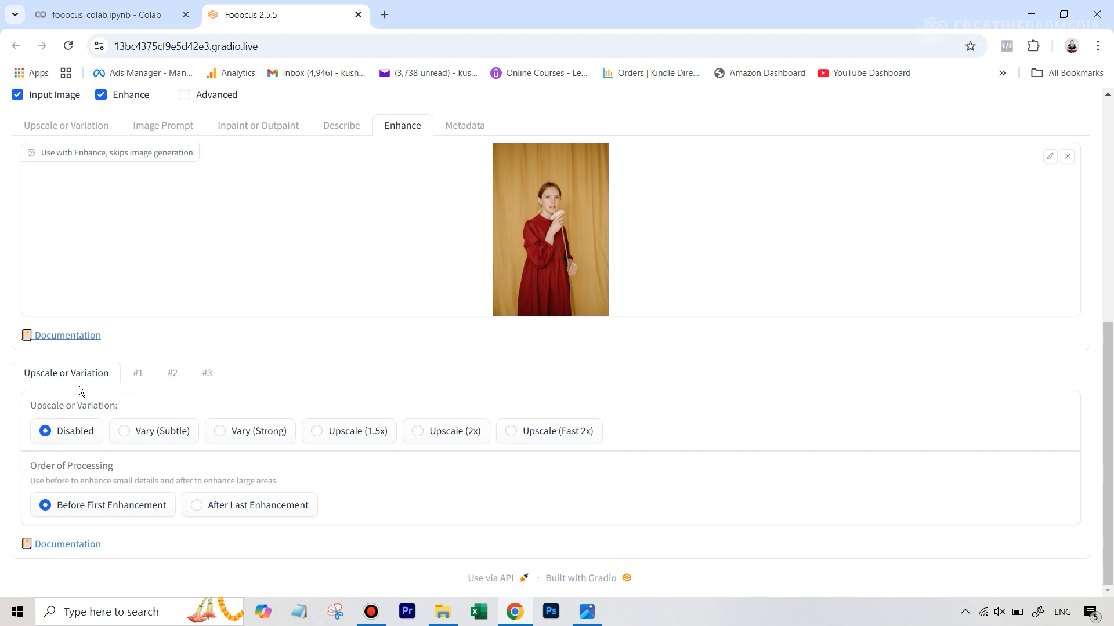
scroll(195, 443, "up", 1)
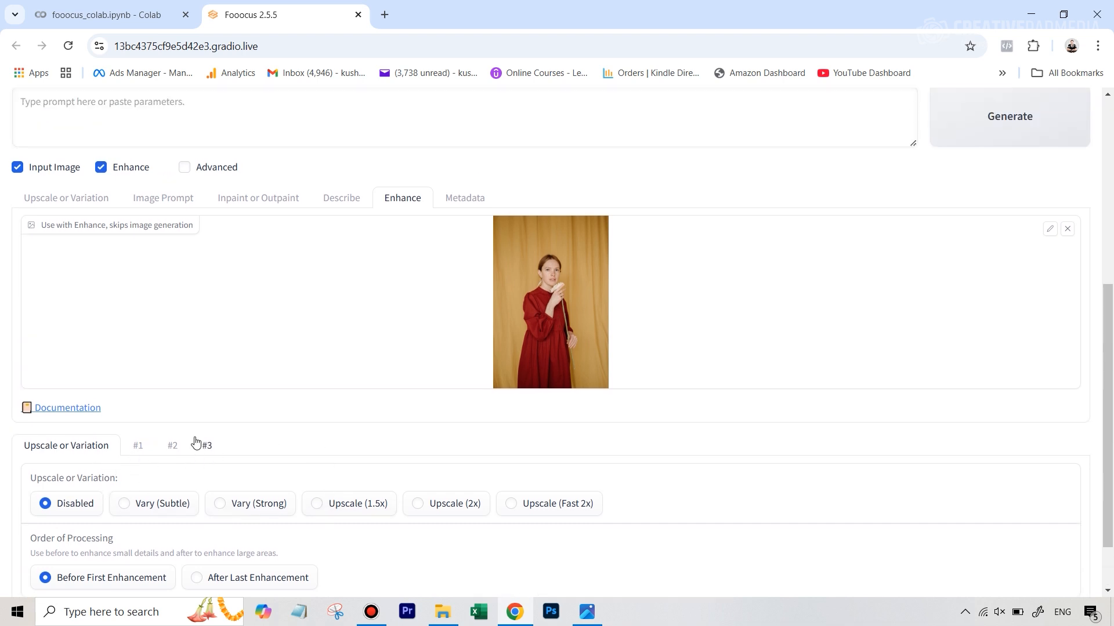
scroll(196, 443, "down", 1)
scroll(162, 417, "down", 3)
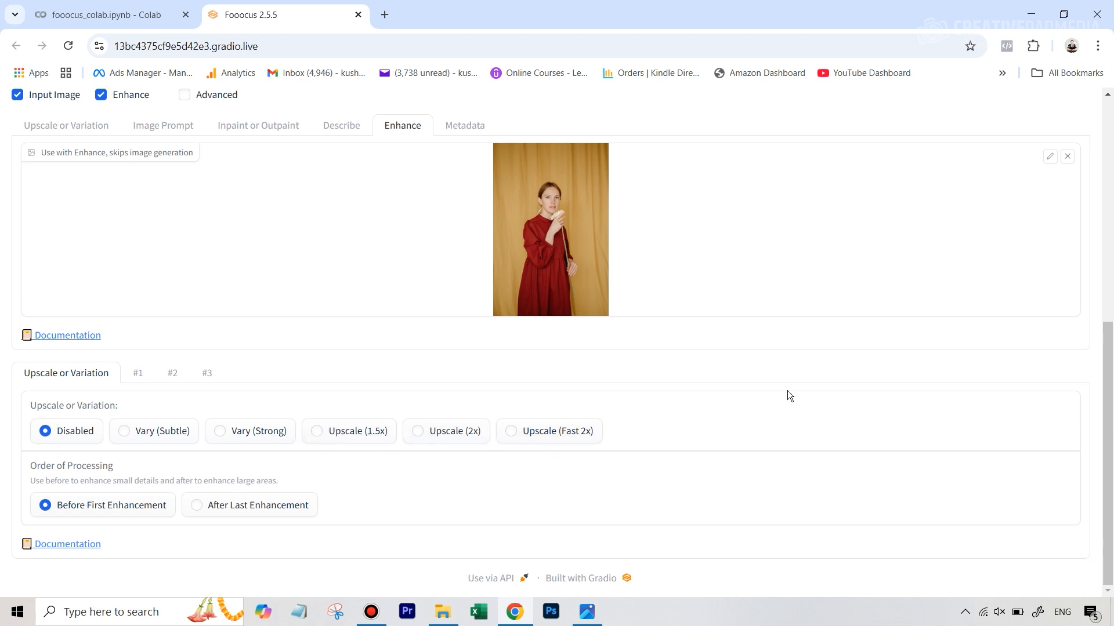
scroll(933, 315, "up", 5)
scroll(395, 468, "down", 4)
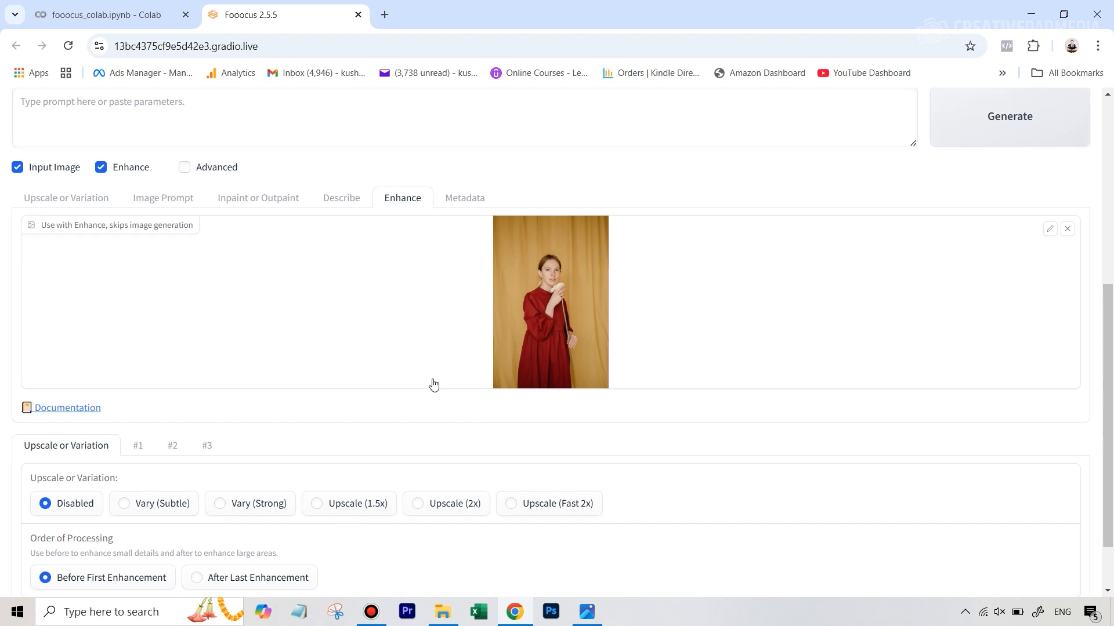
scroll(420, 399, "down", 2)
scroll(418, 396, "up", 1)
scroll(417, 396, "down", 1)
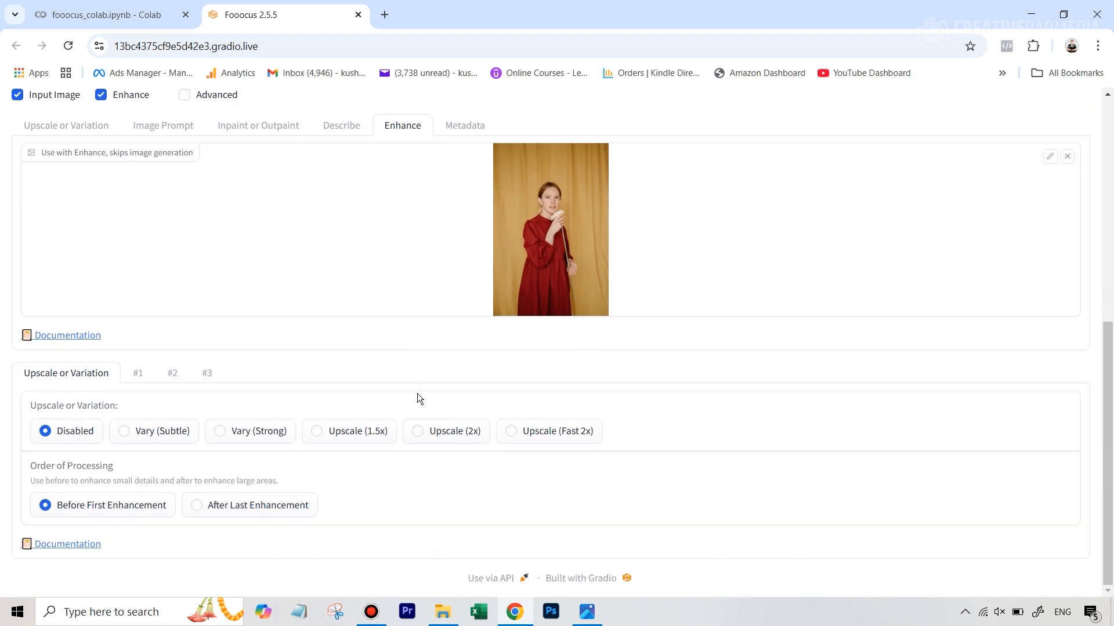
scroll(417, 398, "up", 3)
scroll(418, 398, "down", 3)
Open enhancement #1 with its Enable option on and review its detection prompt and enhancement prompt fields
left_click(139, 376)
scroll(279, 375, "down", 2)
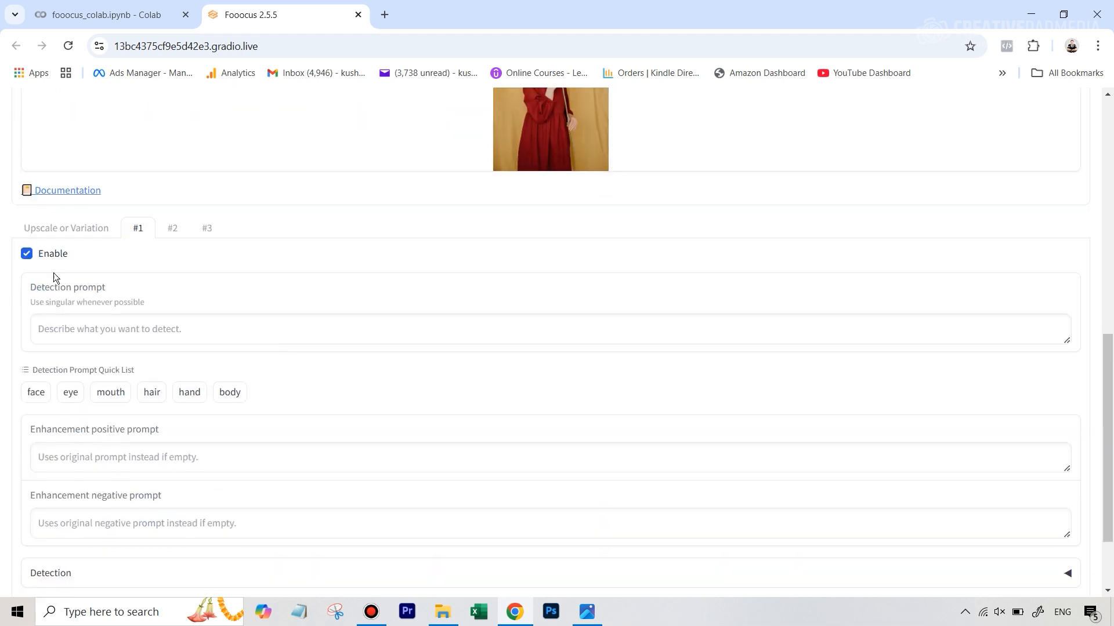
scroll(185, 338, "up", 2)
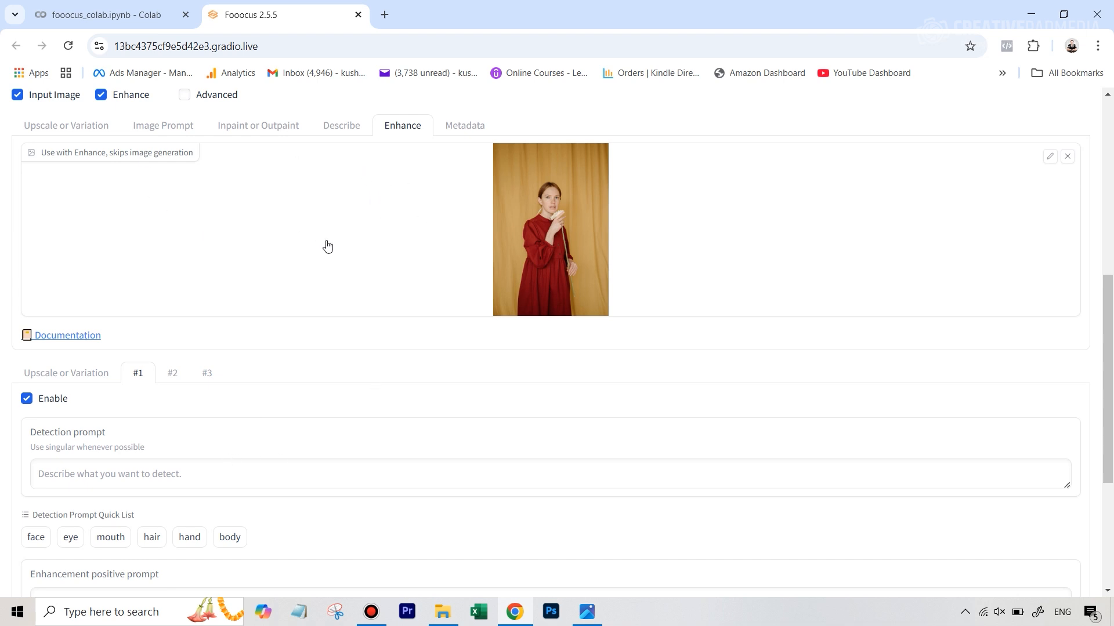
scroll(326, 246, "down", 2)
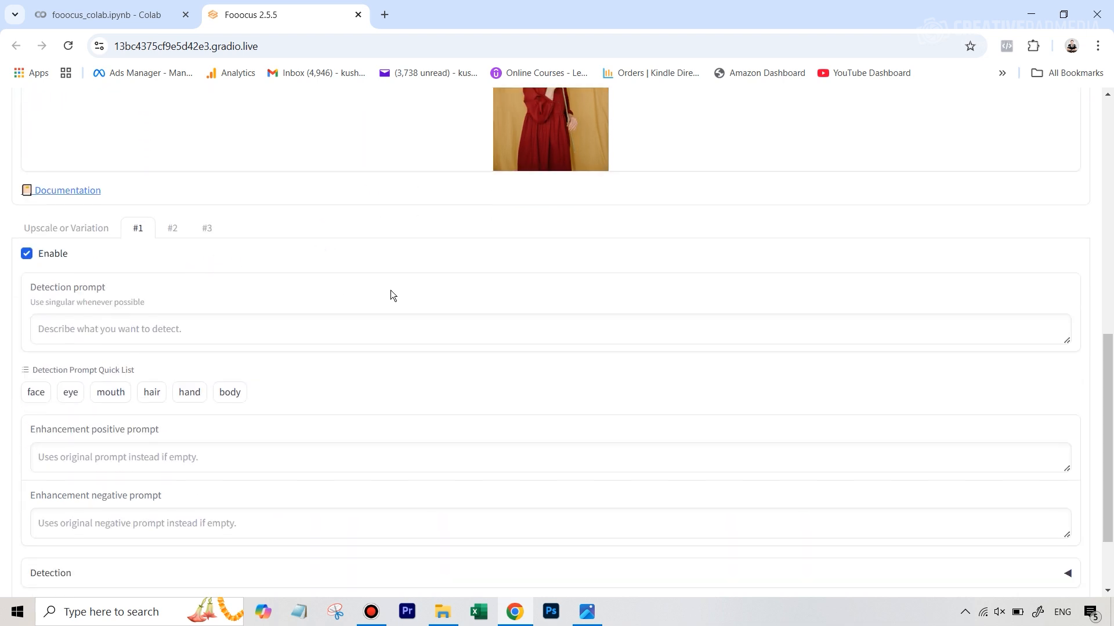
scroll(391, 290, "up", 1)
scroll(391, 290, "down", 2)
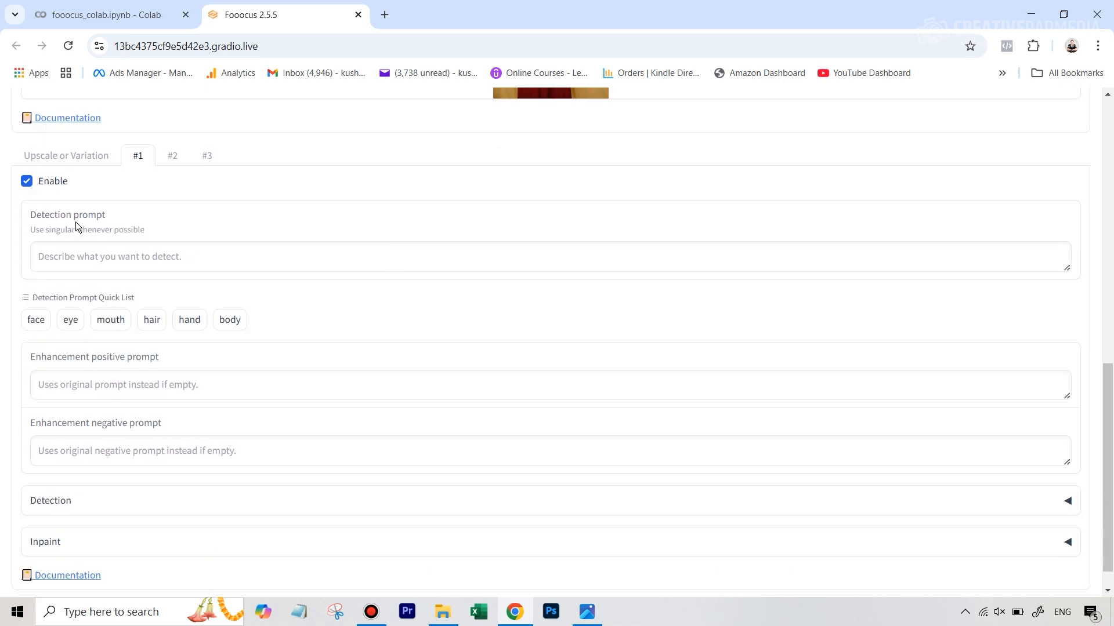
scroll(72, 410, "down", 1)
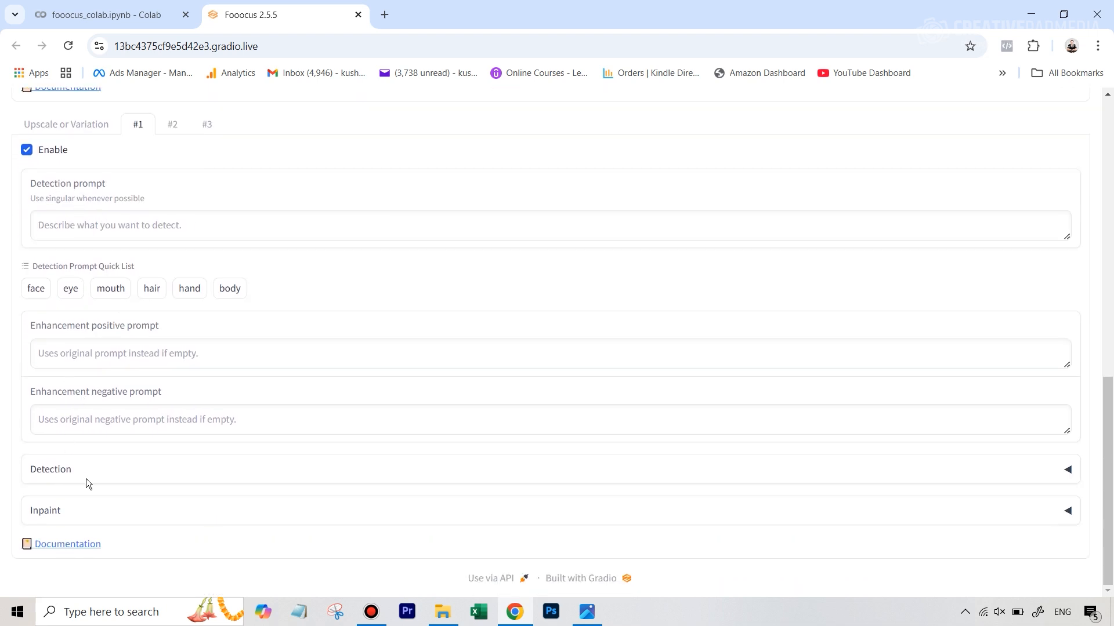
Set the detection mask generation model of enhancement #1 to isnet-general-use after a look at the SAM Options
left_click(1067, 469)
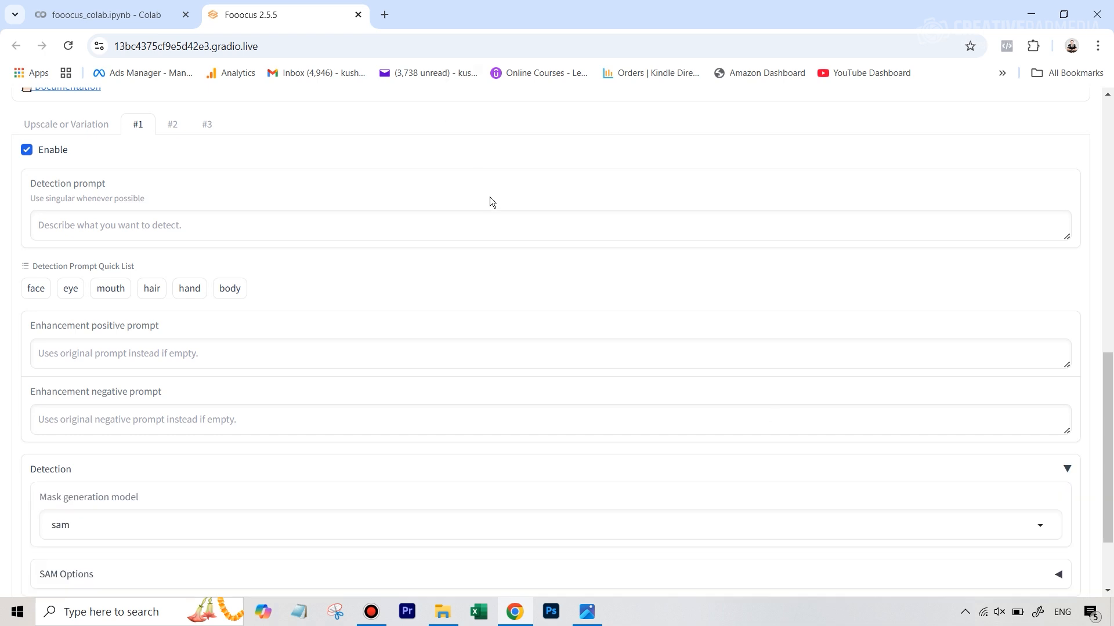
scroll(490, 200, "down", 2)
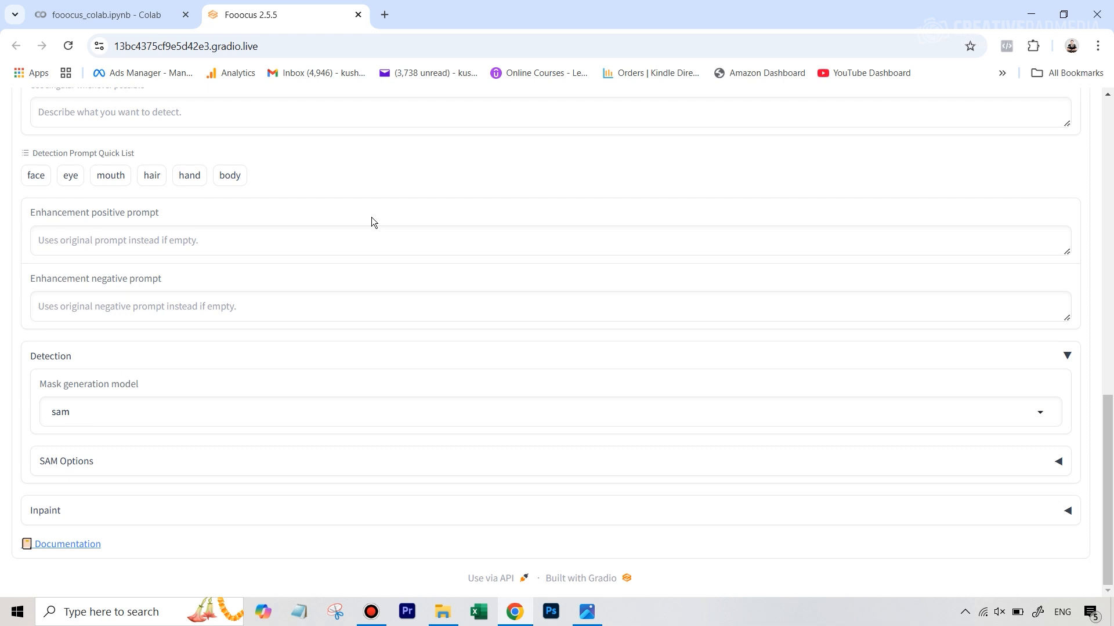
left_click(1060, 463)
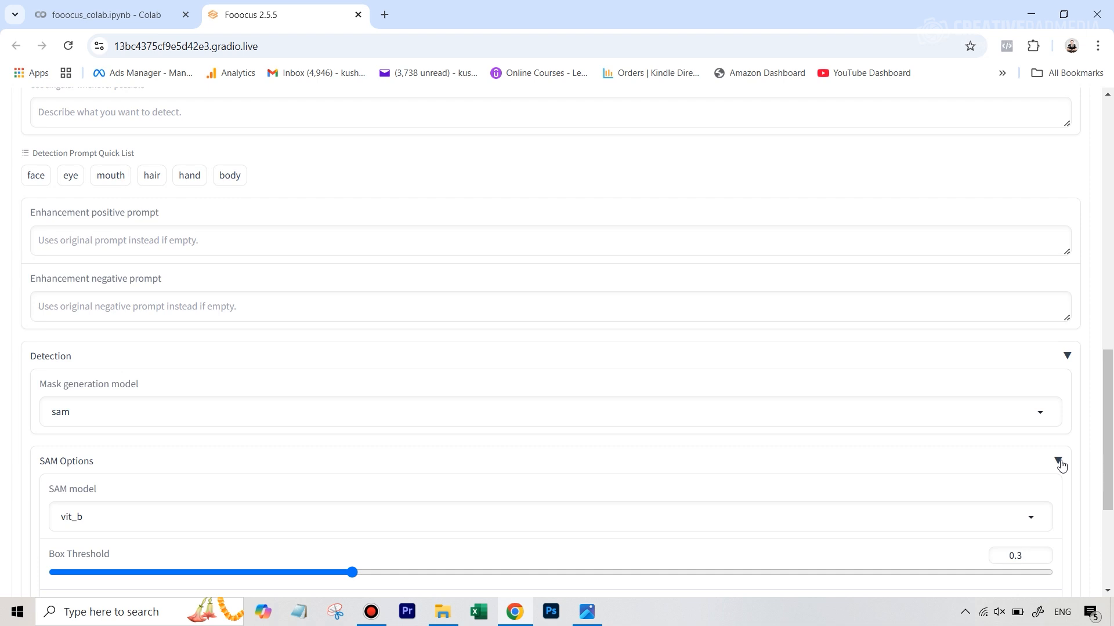
left_click(1059, 463)
left_click(1045, 418)
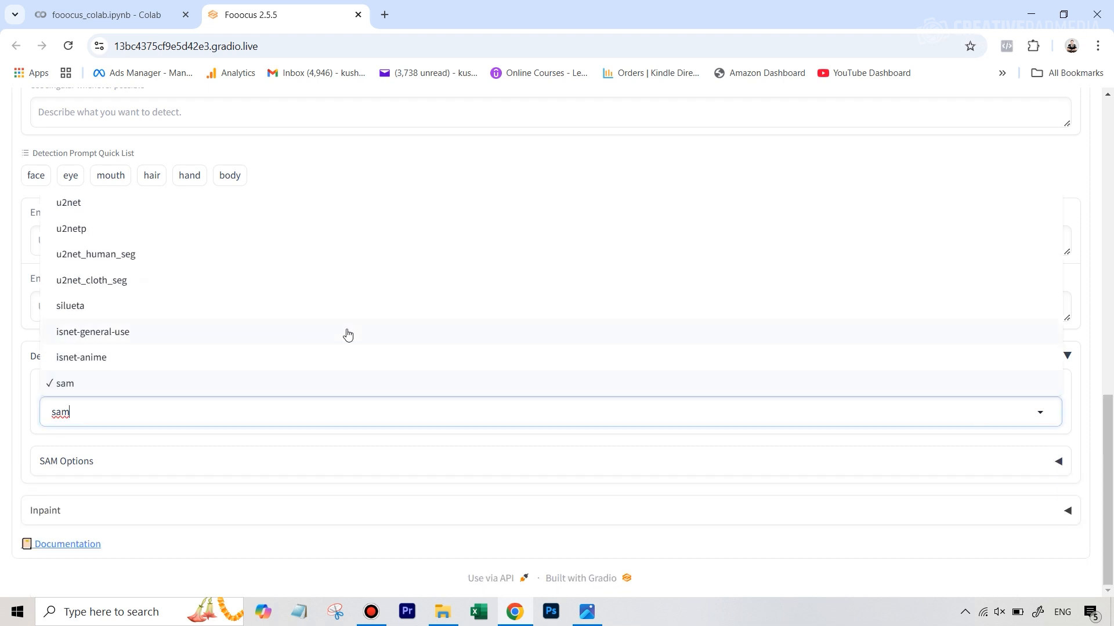
left_click(76, 339)
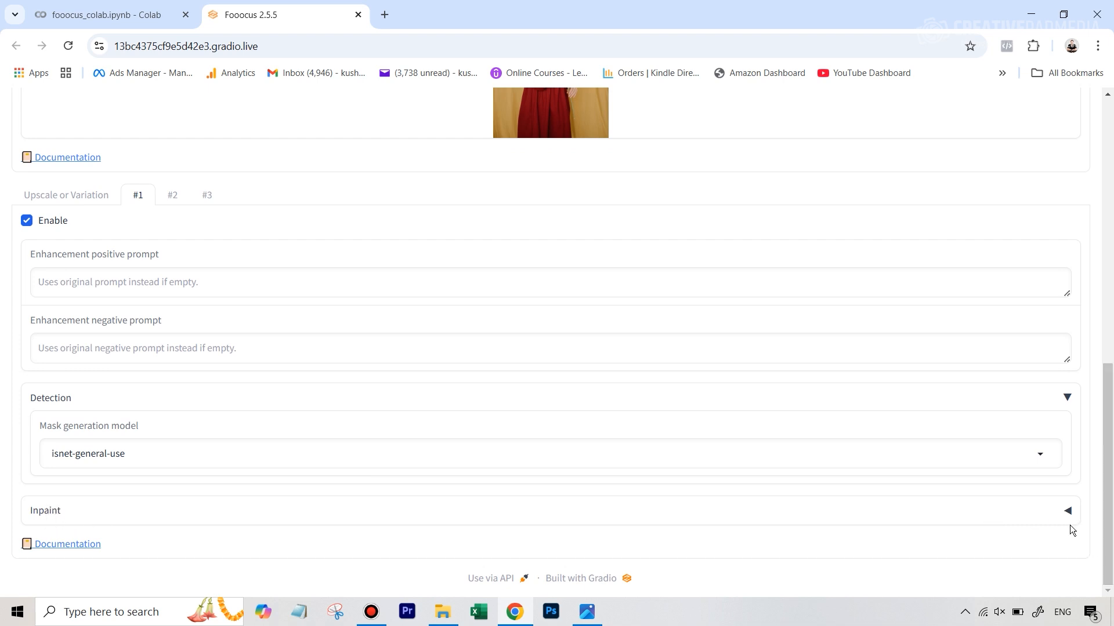
Show the Inpaint settings of enhancement #1 and turn on Invert Mask
left_click(1066, 519)
scroll(616, 398, "down", 7)
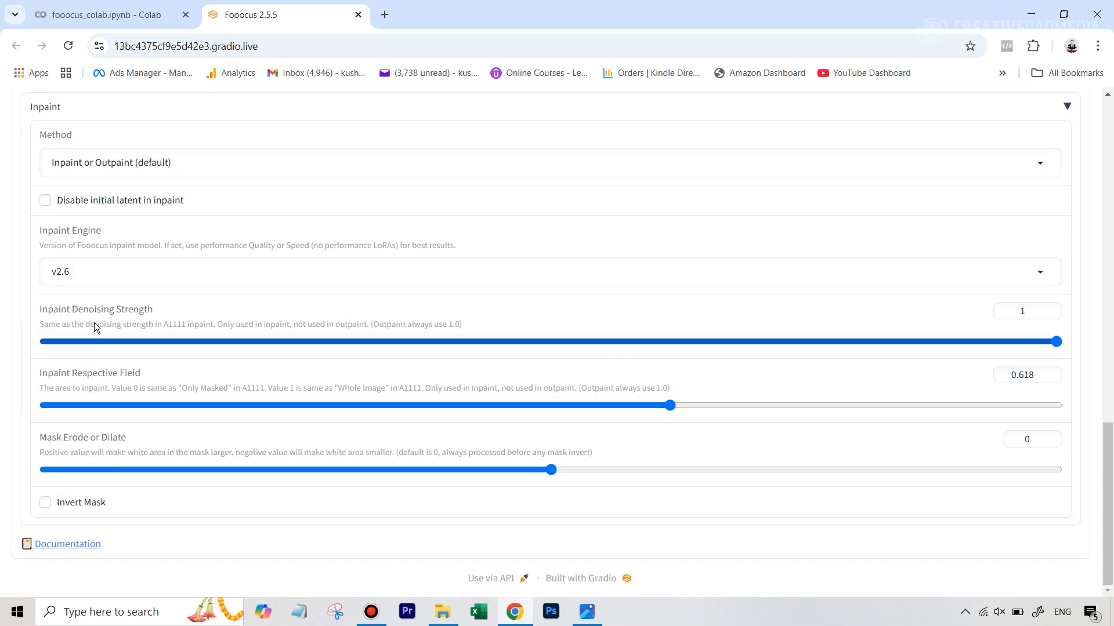
scroll(573, 246, "up", 5)
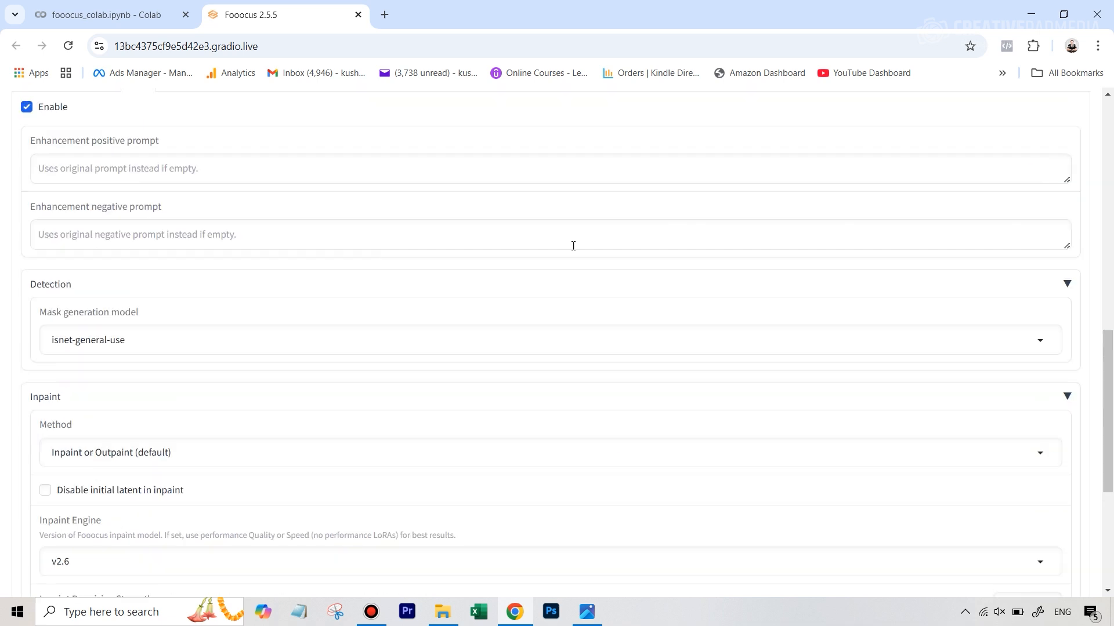
scroll(573, 245, "up", 6)
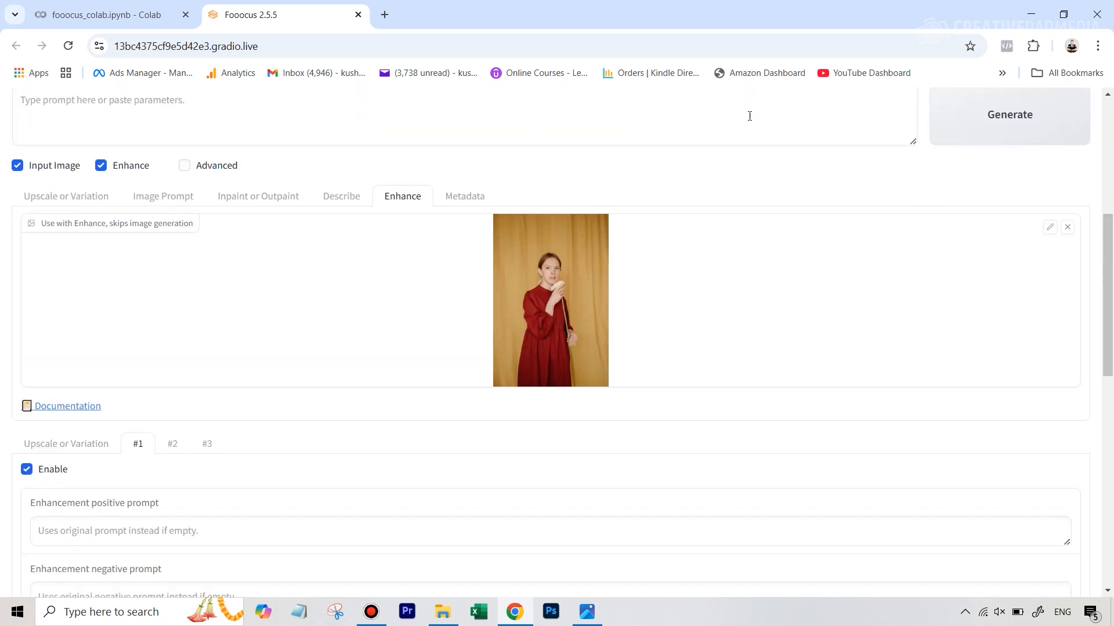
scroll(478, 463, "down", 10)
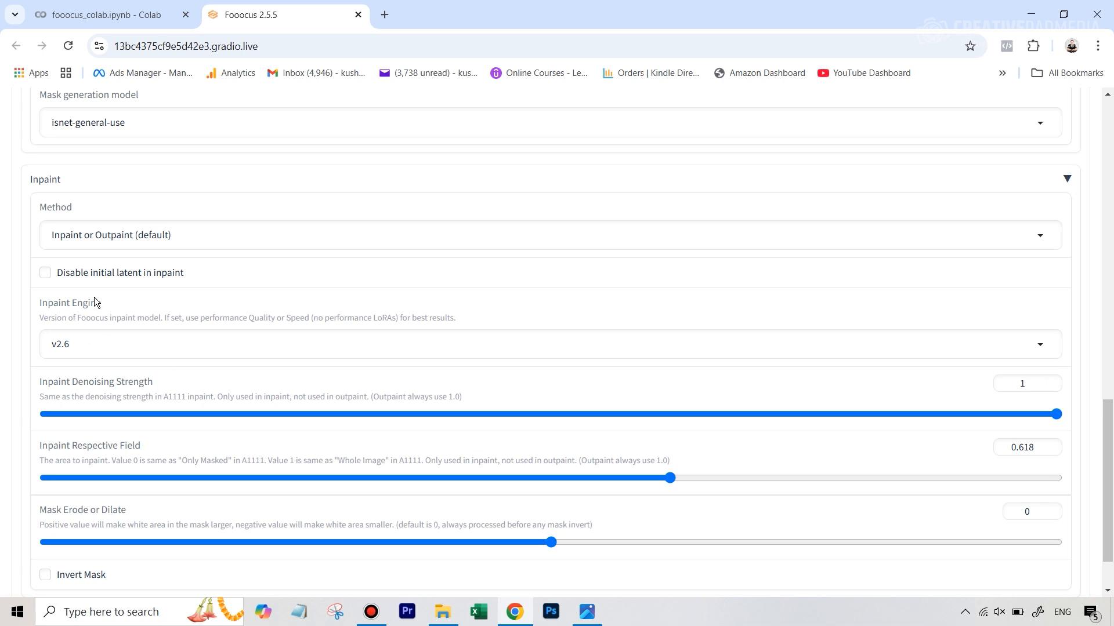
scroll(134, 394, "down", 2)
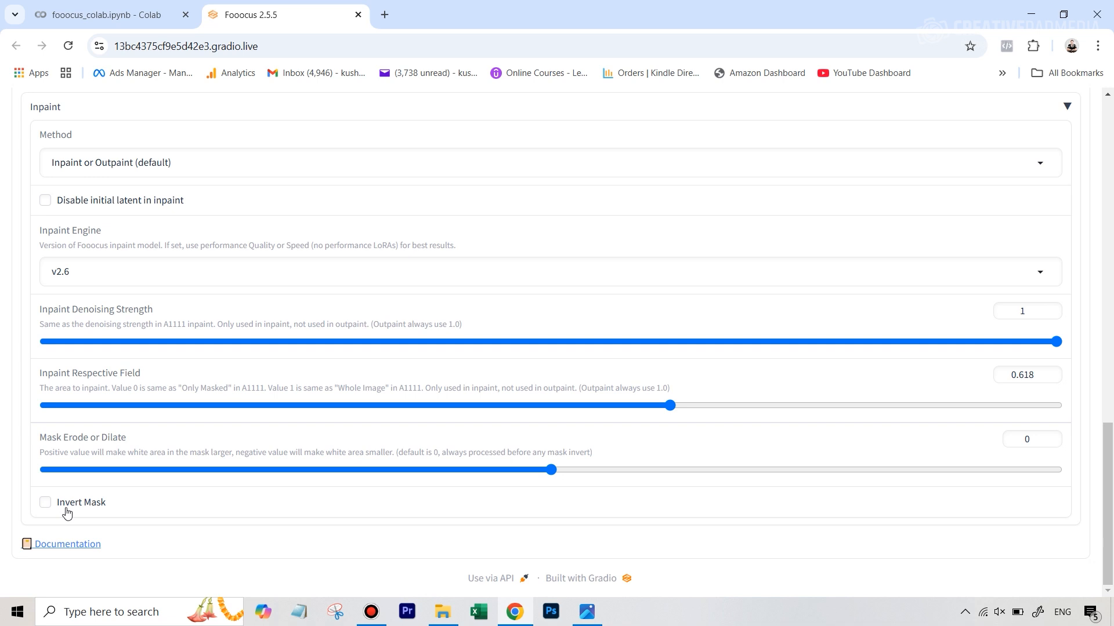
left_click(46, 503)
Enter "yellow seamless paper backdrop" as the enhancement positive prompt of enhancement #1
scroll(305, 398, "up", 5)
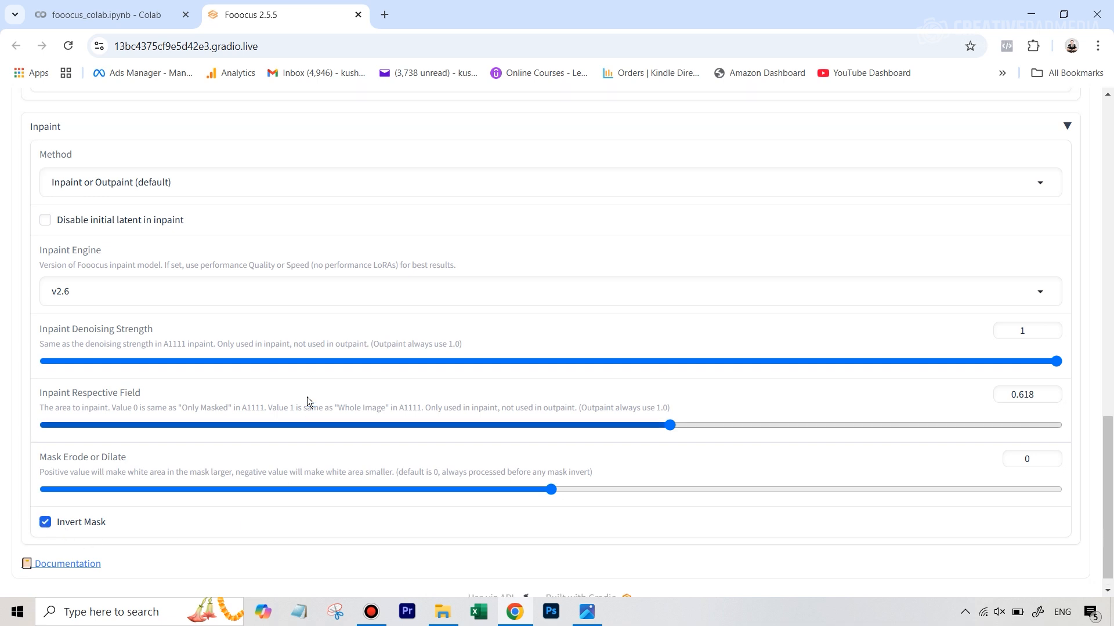
scroll(241, 324, "up", 6)
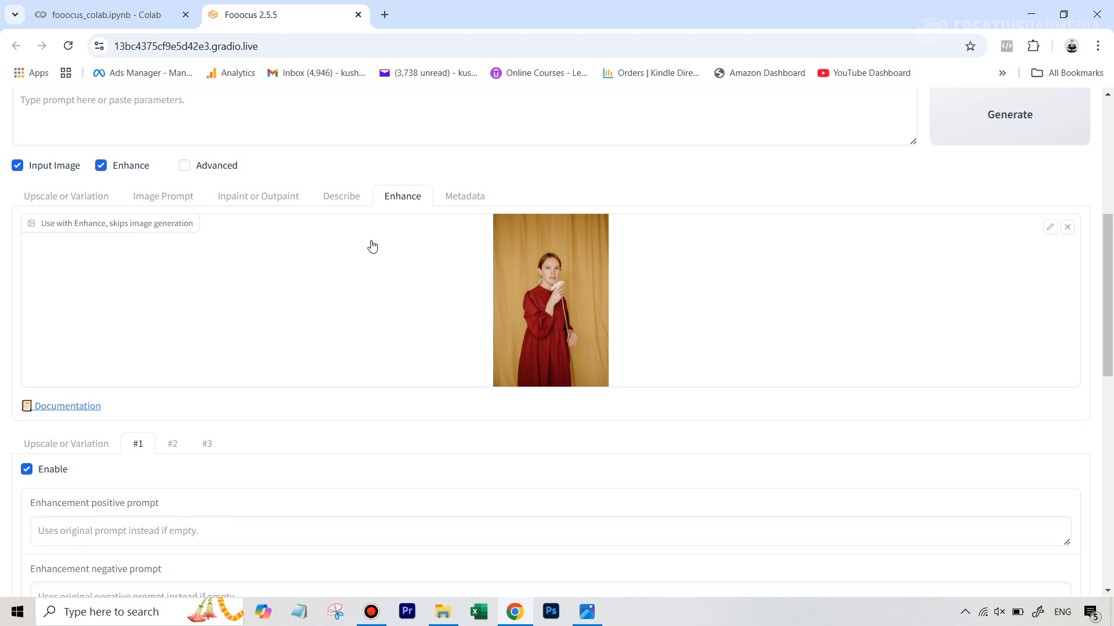
scroll(290, 350, "down", 3)
left_click(113, 388)
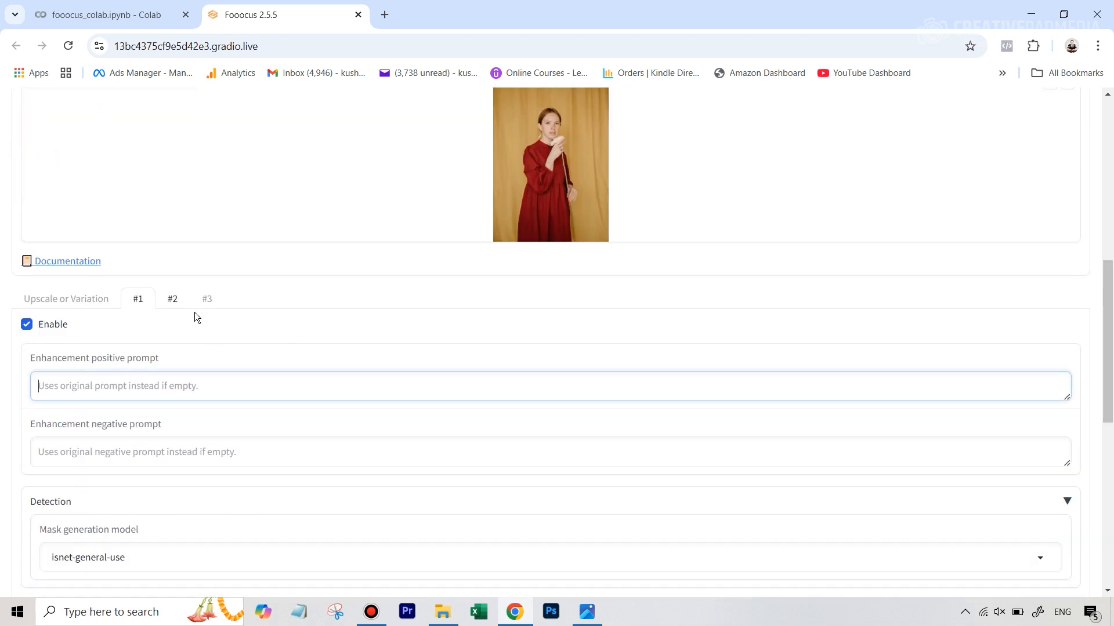
scroll(96, 273, "down", 3)
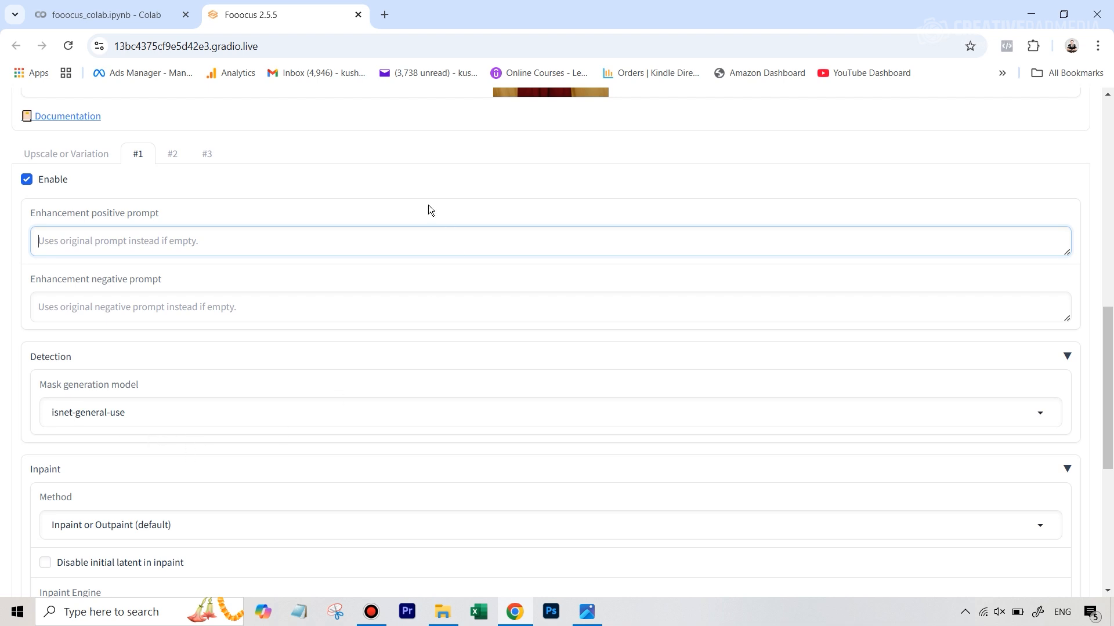
scroll(424, 179, "up", 2)
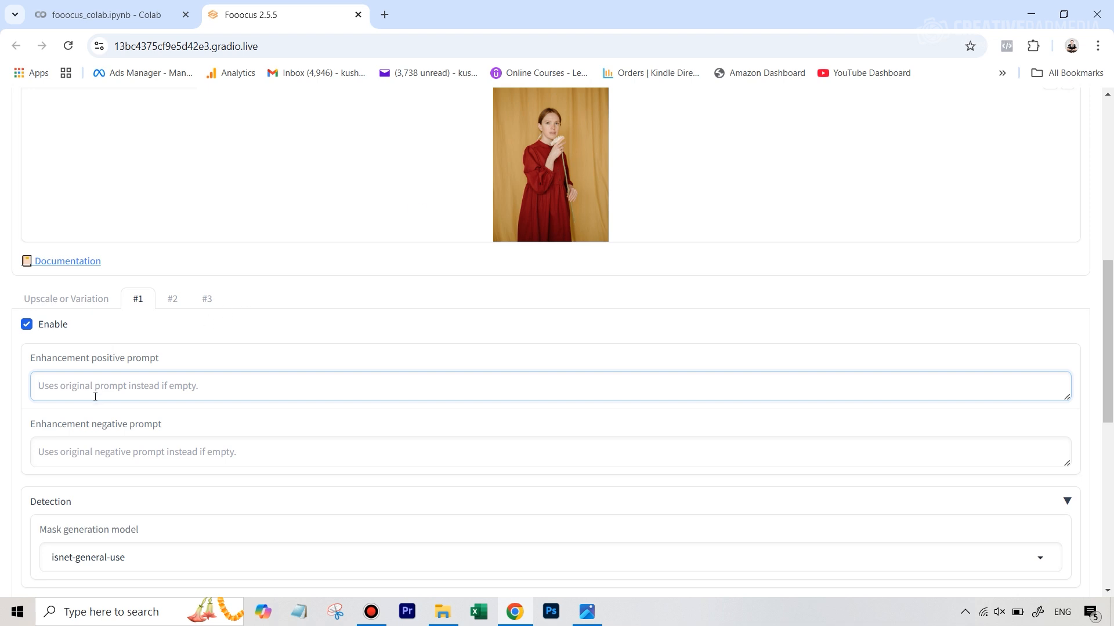
type("yellow sem")
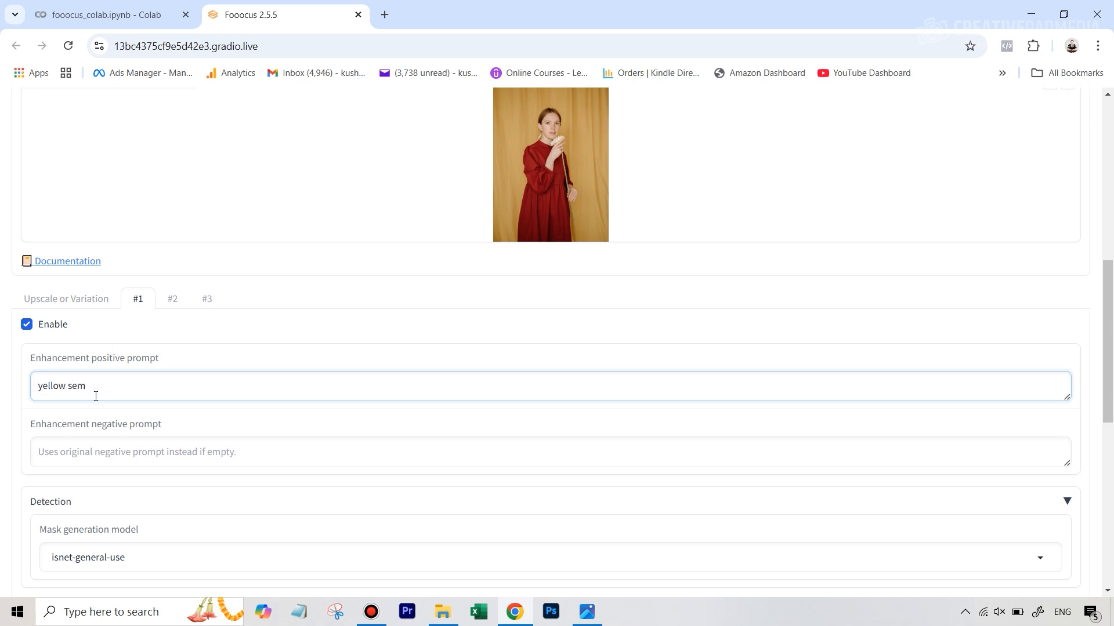
type("amless")
key("BackSpace")
key("BackSpace")
key("BackSpace")
key("BackSpace")
key("BackSpace")
key("BackSpace")
type("amless paper backdrop")
Review the Enhance portrait, the Upscale or Variation choices and the settings of enhancements #1, #2 and #3
scroll(192, 357, "down", 1)
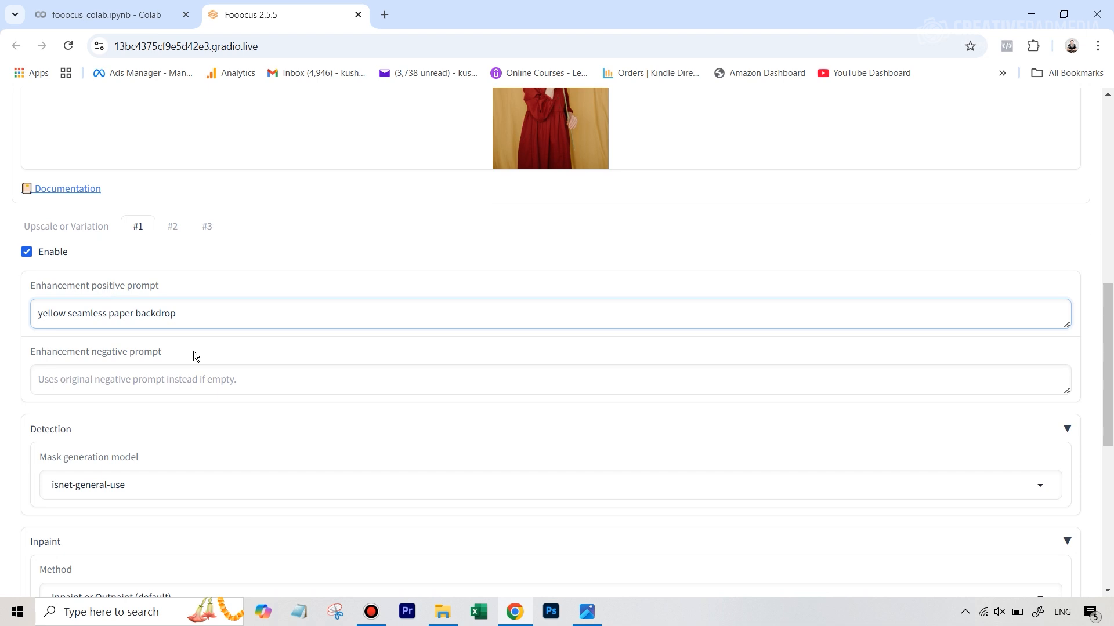
scroll(576, 122, "up", 1)
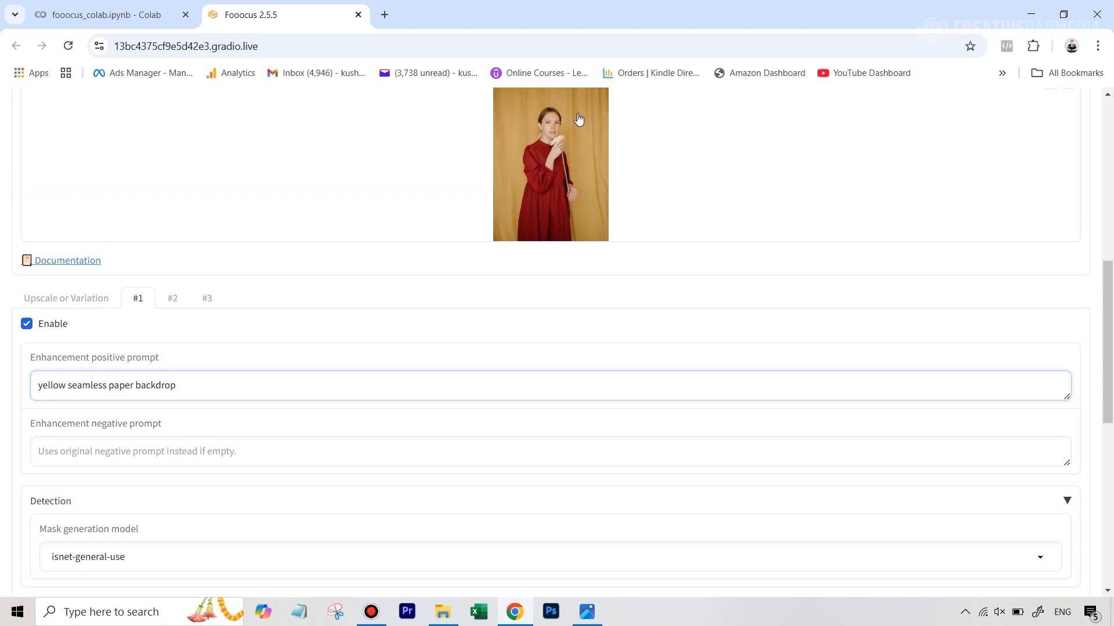
scroll(570, 121, "up", 2)
scroll(570, 121, "up", 1)
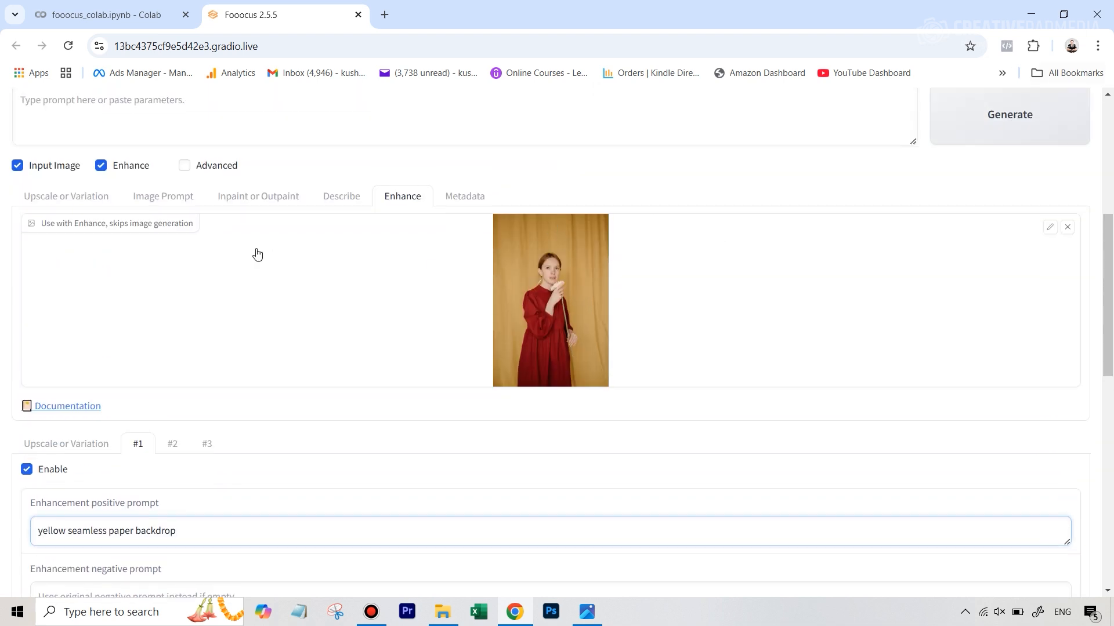
scroll(174, 278, "down", 2)
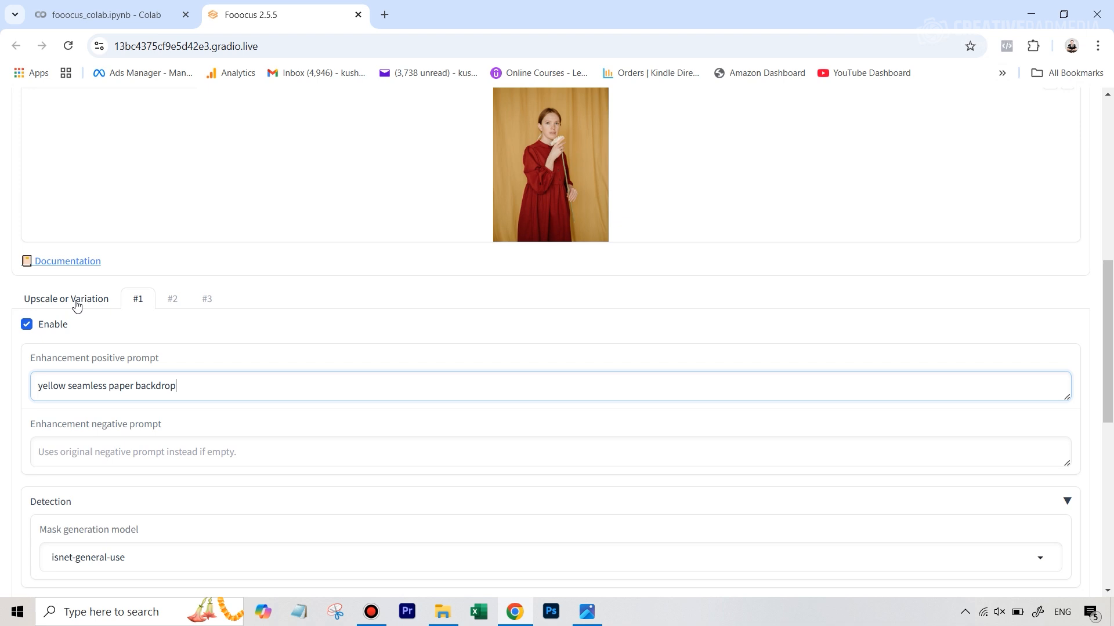
left_click(75, 300)
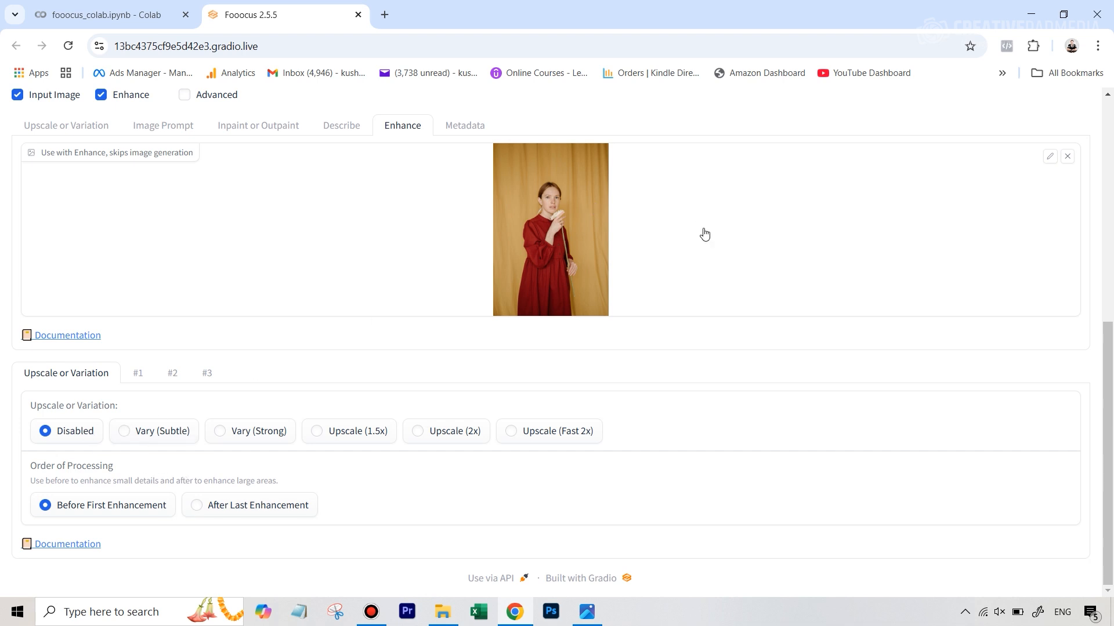
left_click(138, 377)
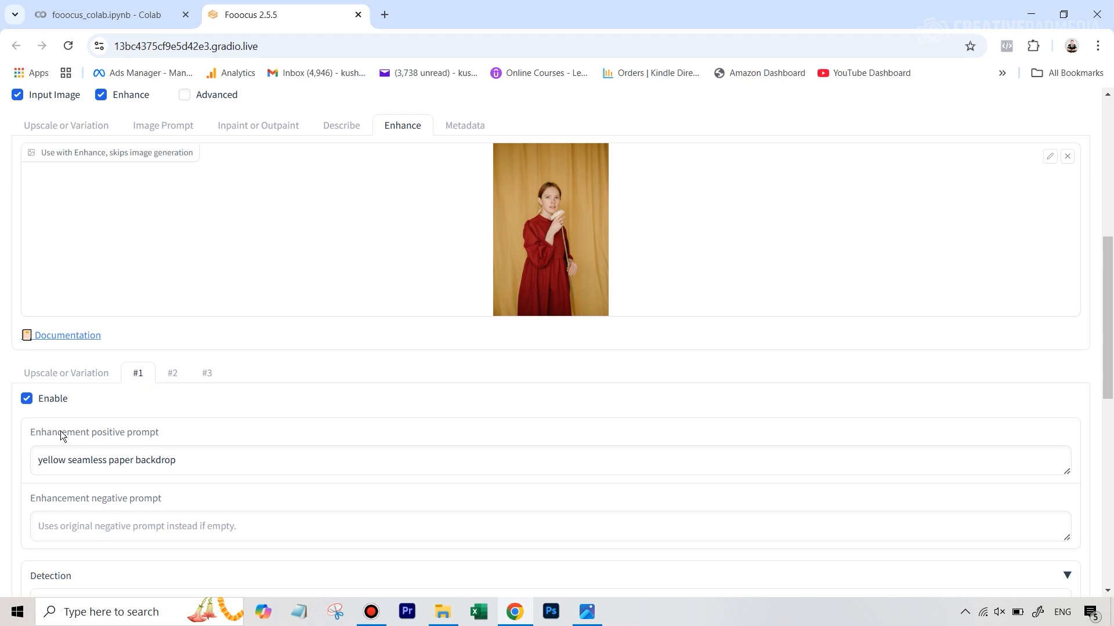
left_click(174, 374)
left_click(209, 376)
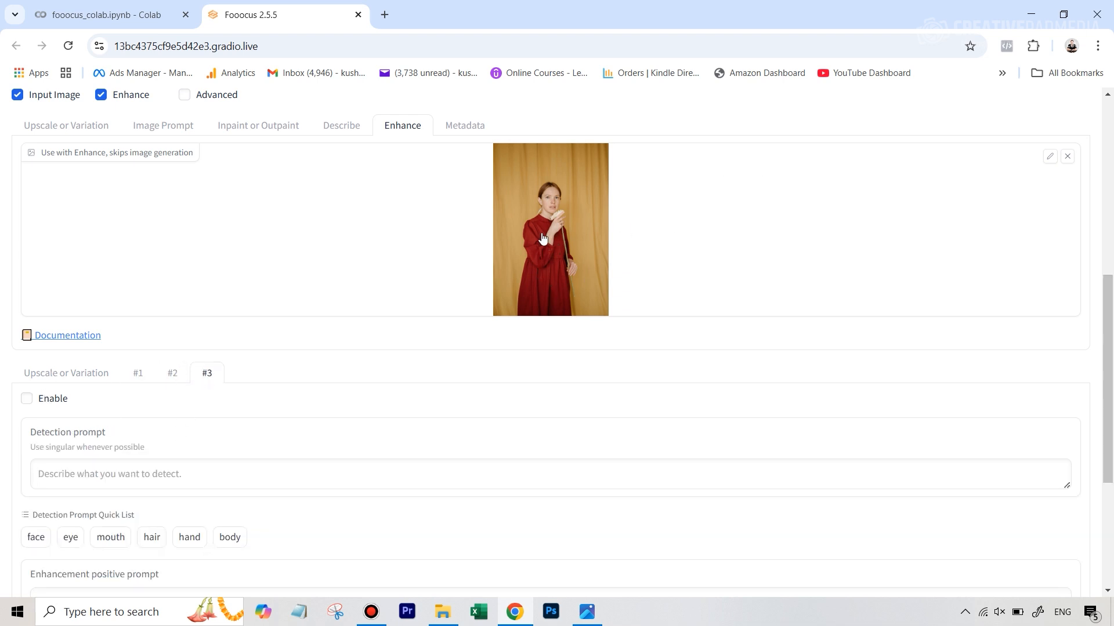
left_click(172, 374)
Generate the enhanced portrait with Quality performance, an image number of 1 and jpeg output from the Advanced settings
scroll(699, 304, "up", 2)
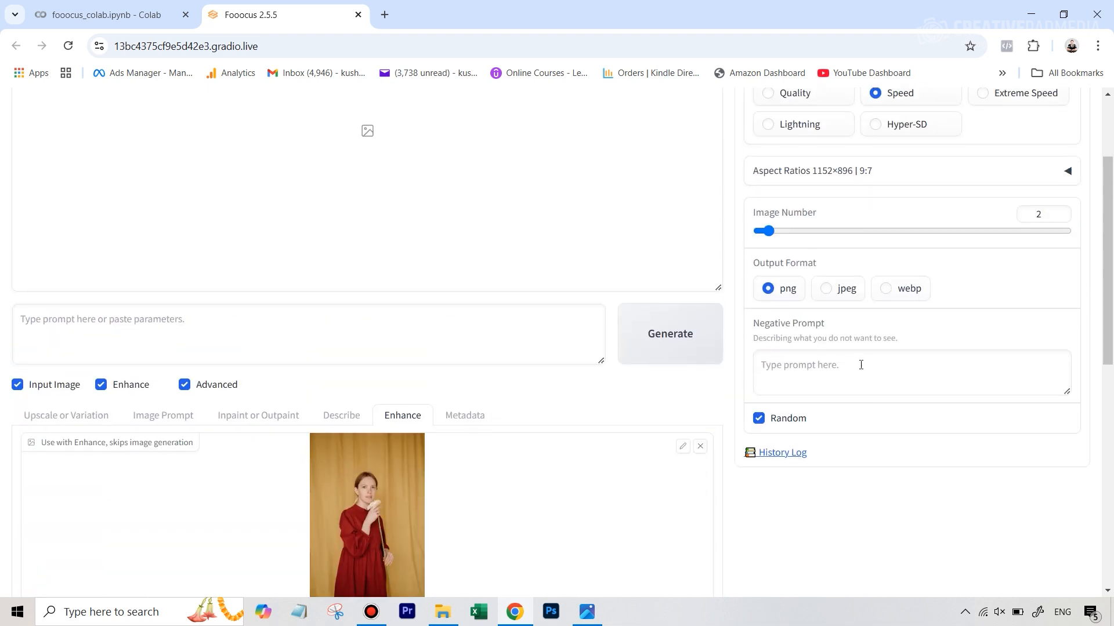
left_click(791, 233)
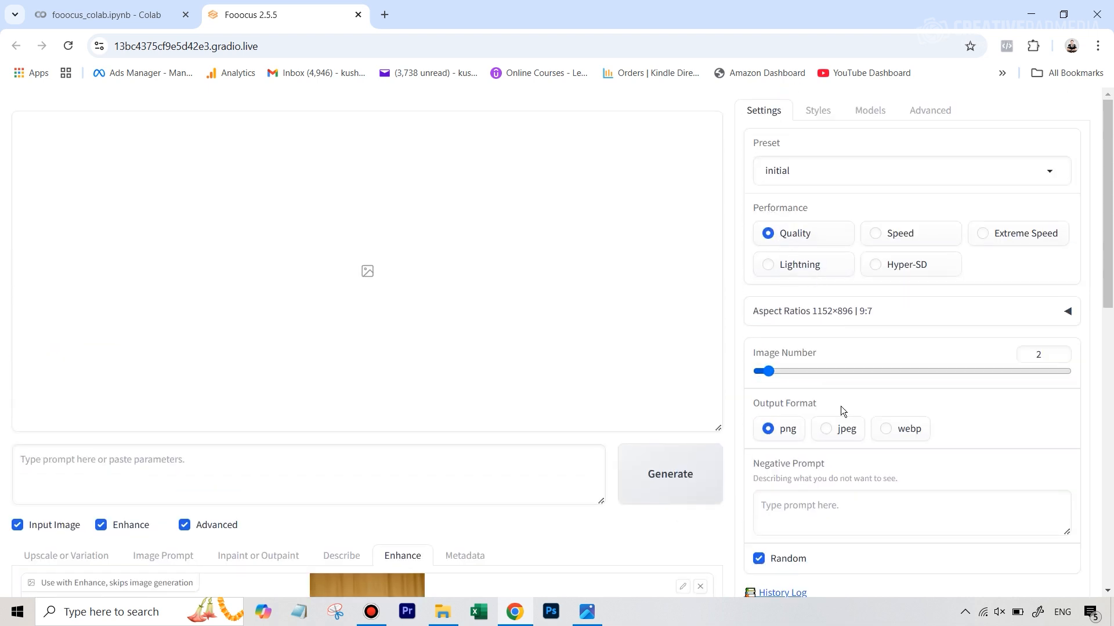
left_click_drag(779, 380, 752, 373)
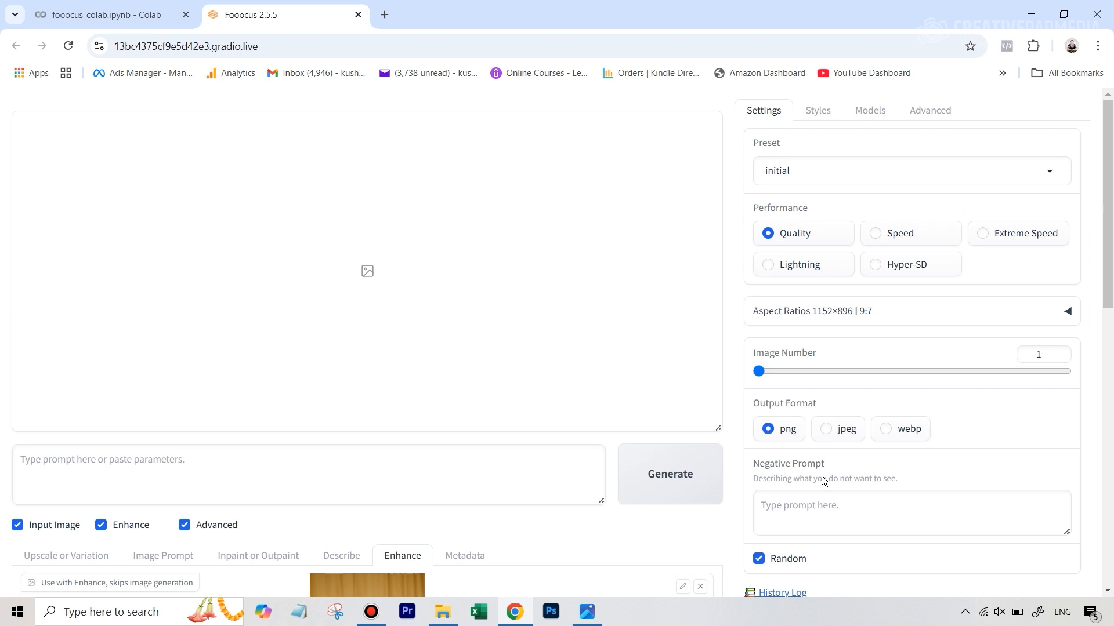
left_click(827, 430)
scroll(858, 482, "down", 2)
scroll(860, 479, "up", 2)
left_click(669, 493)
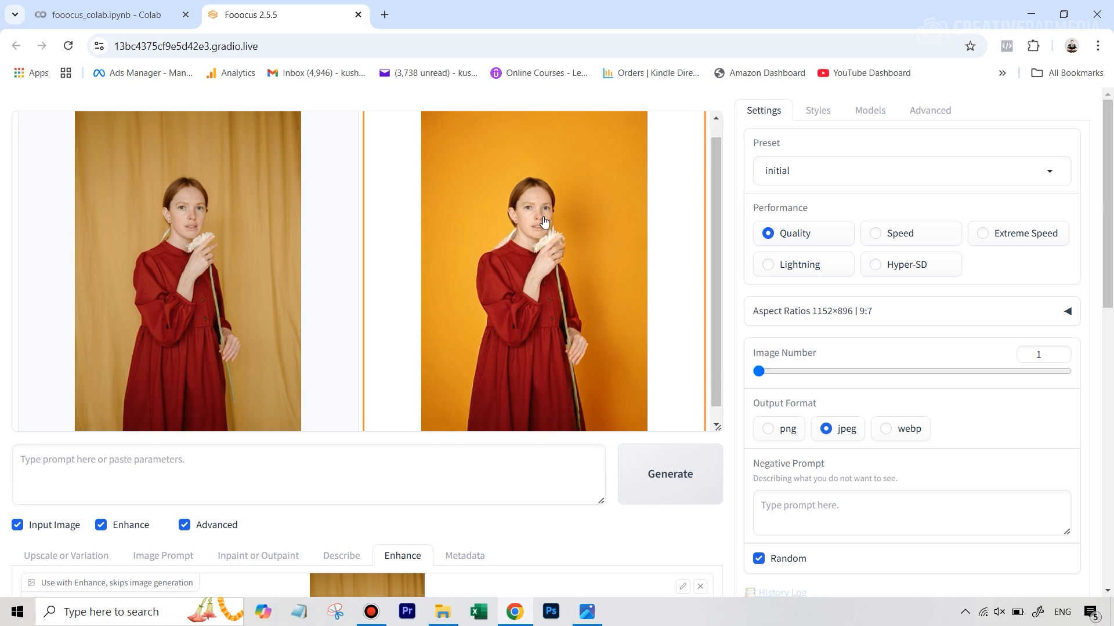
Compare the generated portrait with the original and inspect its new backdrop at full size
scroll(546, 222, "down", 2)
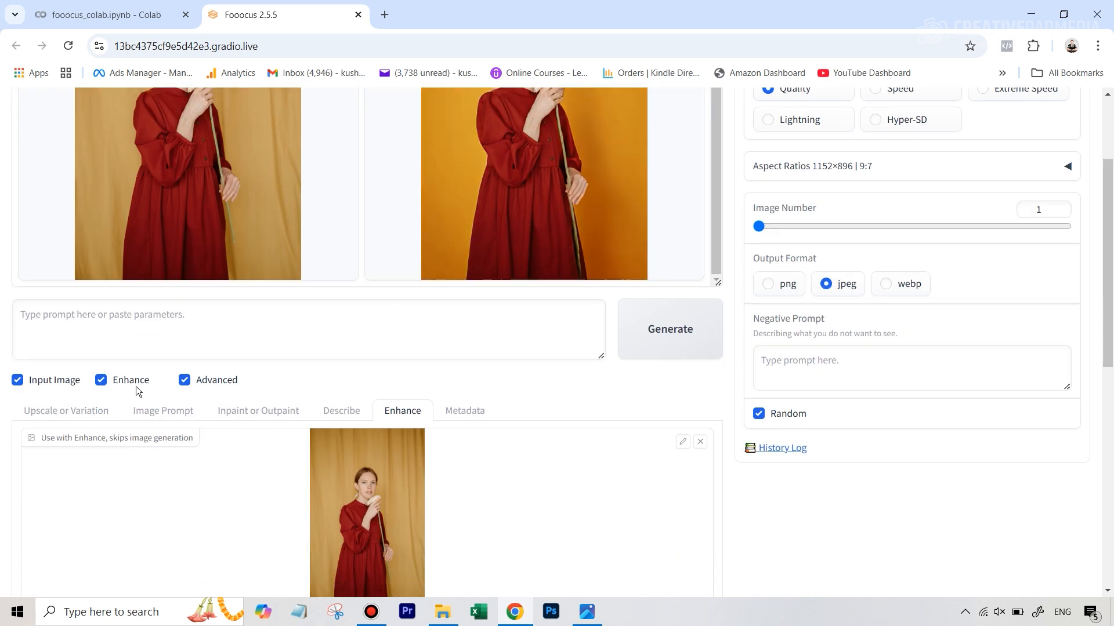
scroll(539, 267, "up", 3)
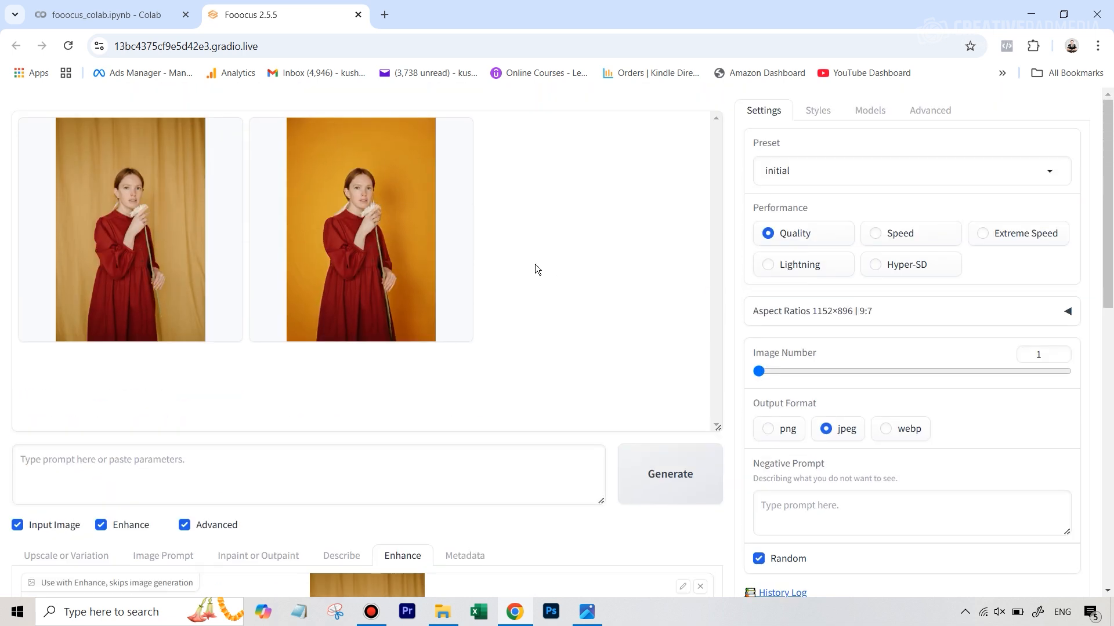
left_click(365, 214)
left_click(380, 219)
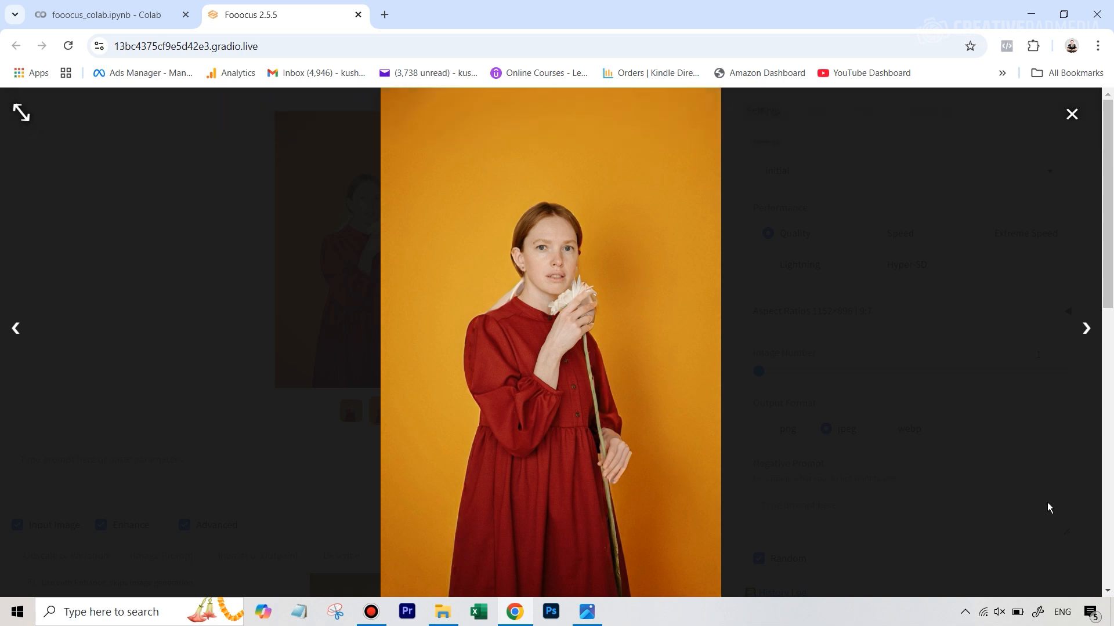
left_click(1022, 486)
Check the result against the Enhance source image and review the settings of enhancements #1 and #2
scroll(470, 337, "down", 1)
scroll(470, 337, "down", 2)
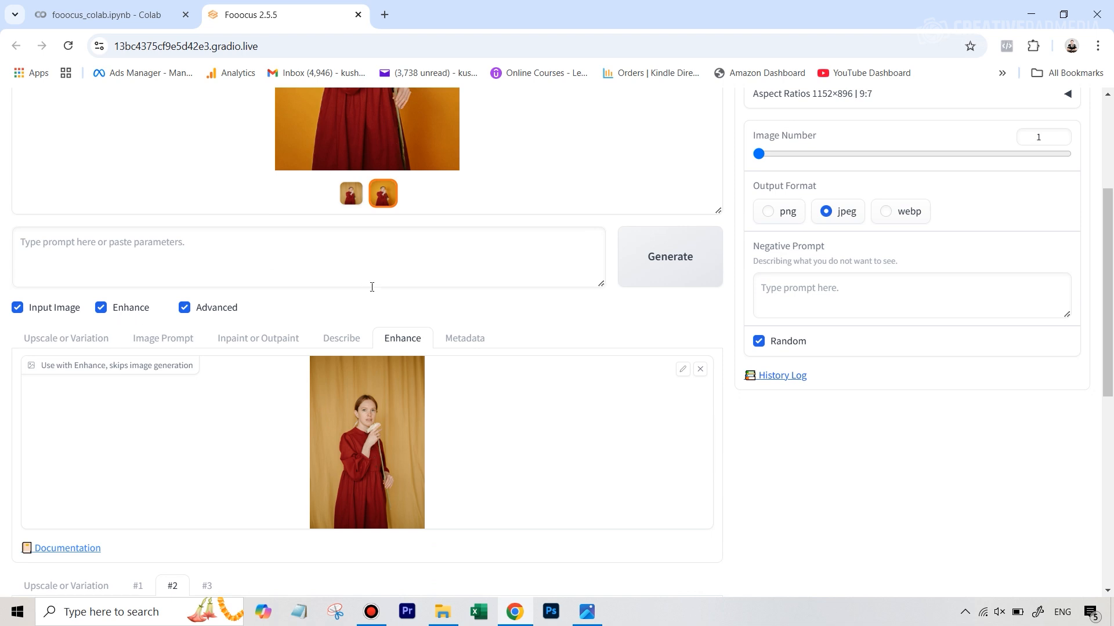
scroll(372, 280, "up", 3)
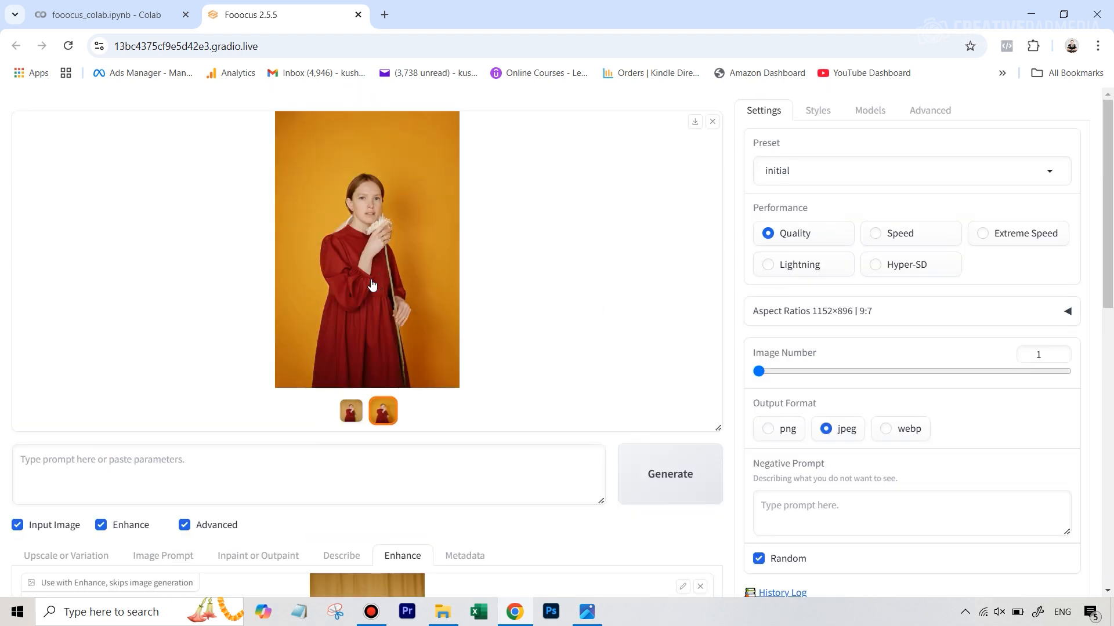
scroll(360, 301, "down", 5)
scroll(144, 381, "down", 4)
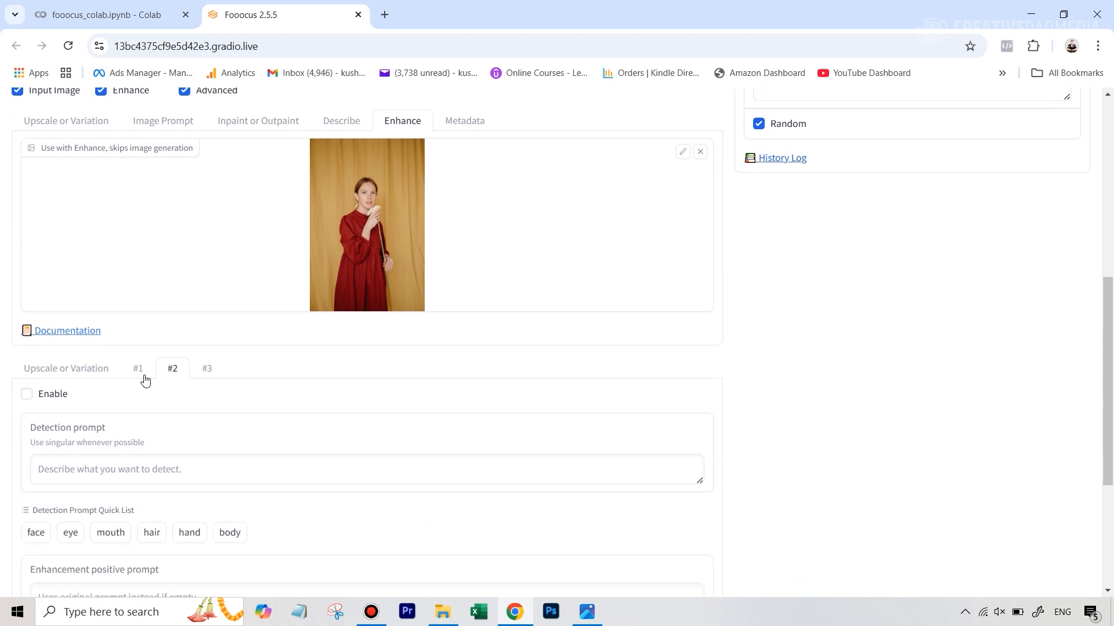
left_click(140, 224)
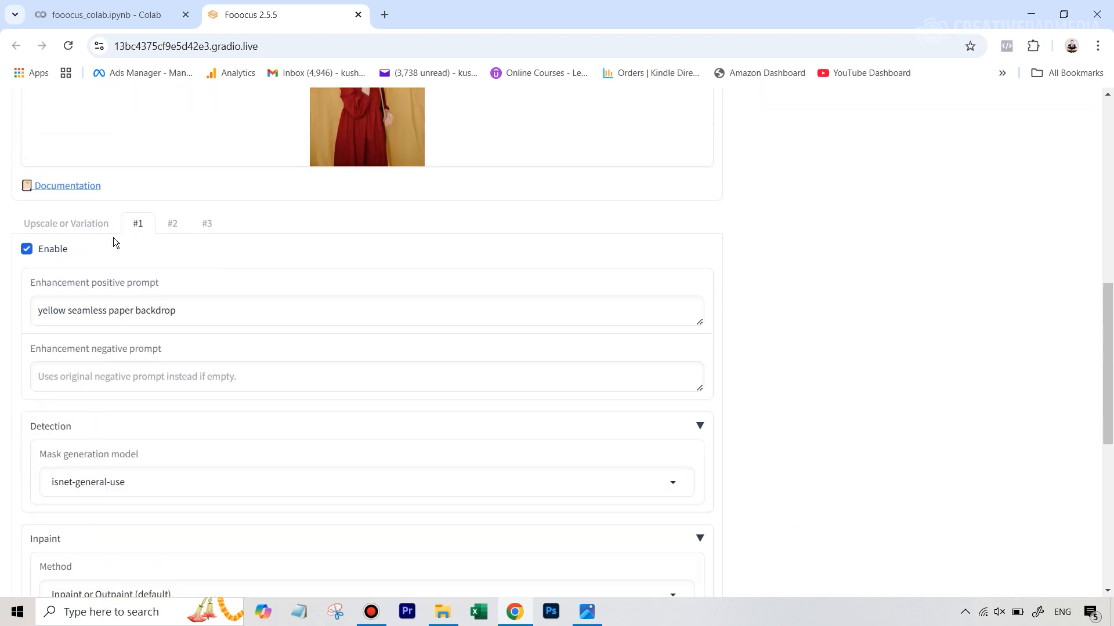
left_click(175, 227)
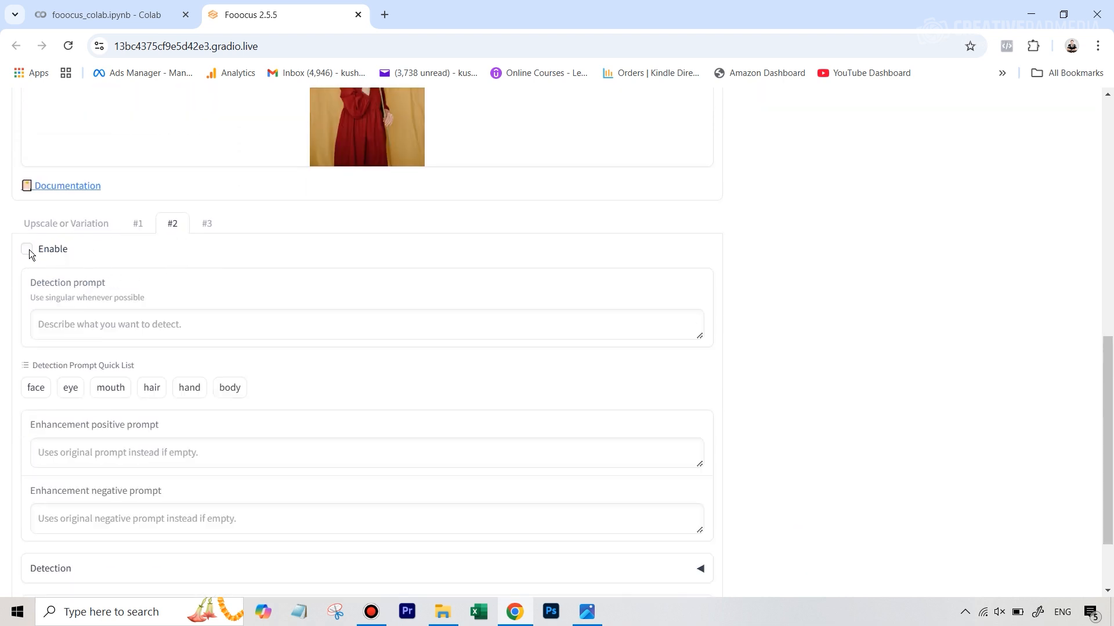
scroll(449, 295, "up", 3)
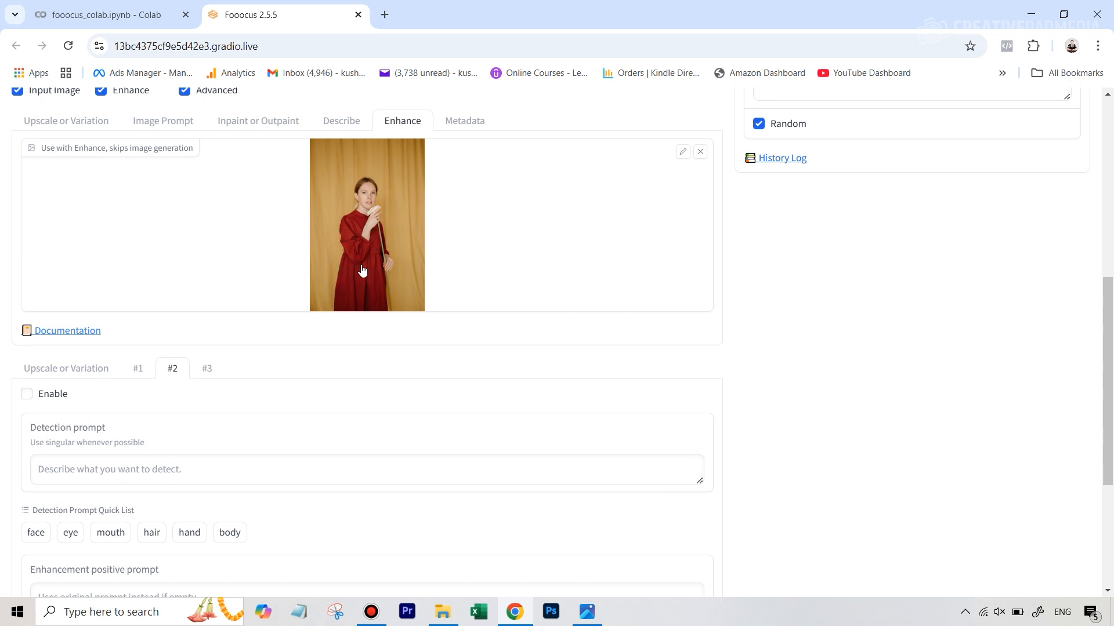
scroll(377, 272, "up", 6)
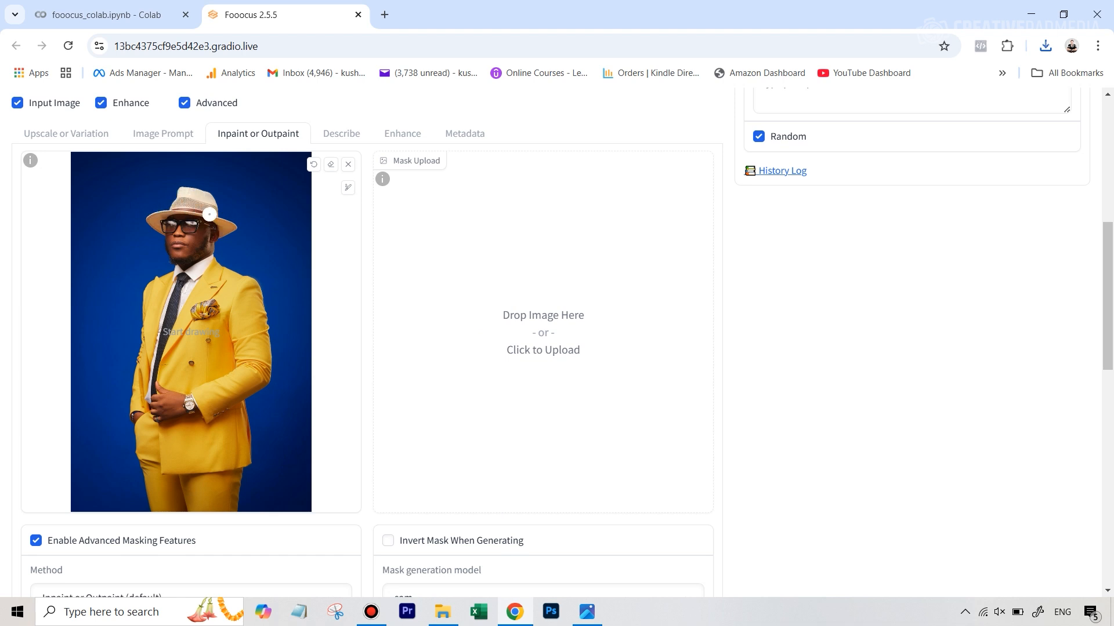
Generate an inpaint mask for the man in the yellow suit with the sam model and the detection prompt "hat"
scroll(480, 333, "down", 5)
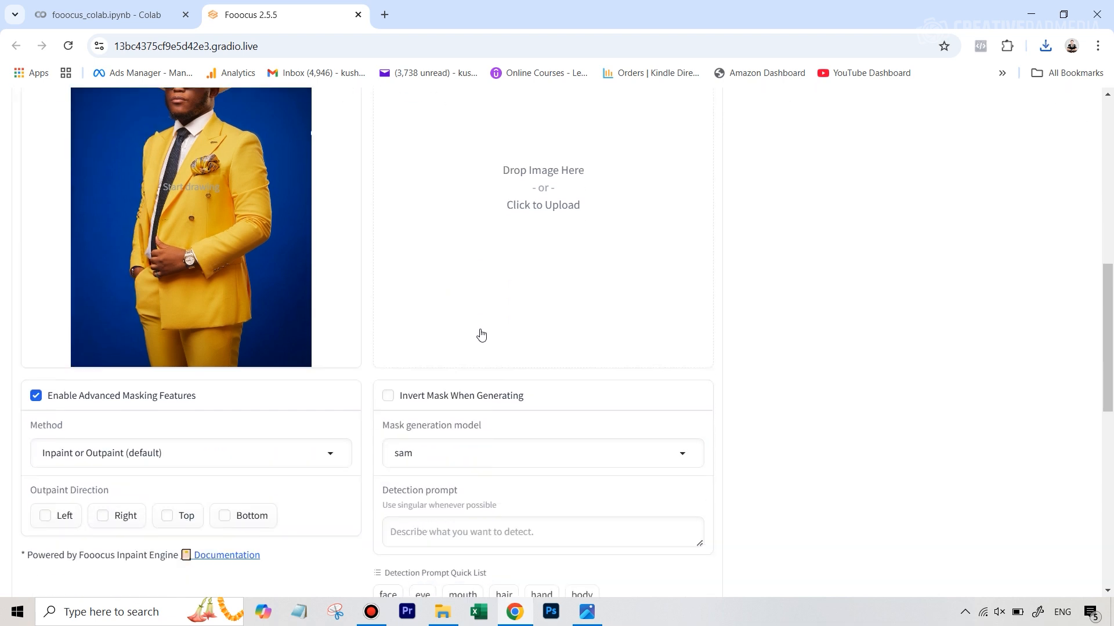
left_click(683, 303)
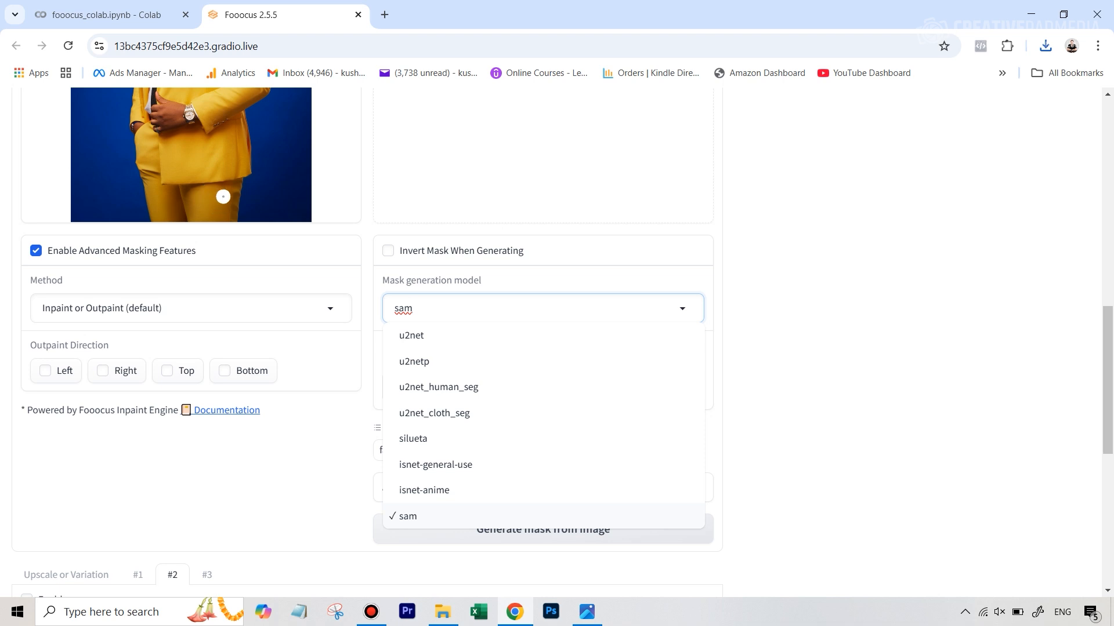
left_click(413, 518)
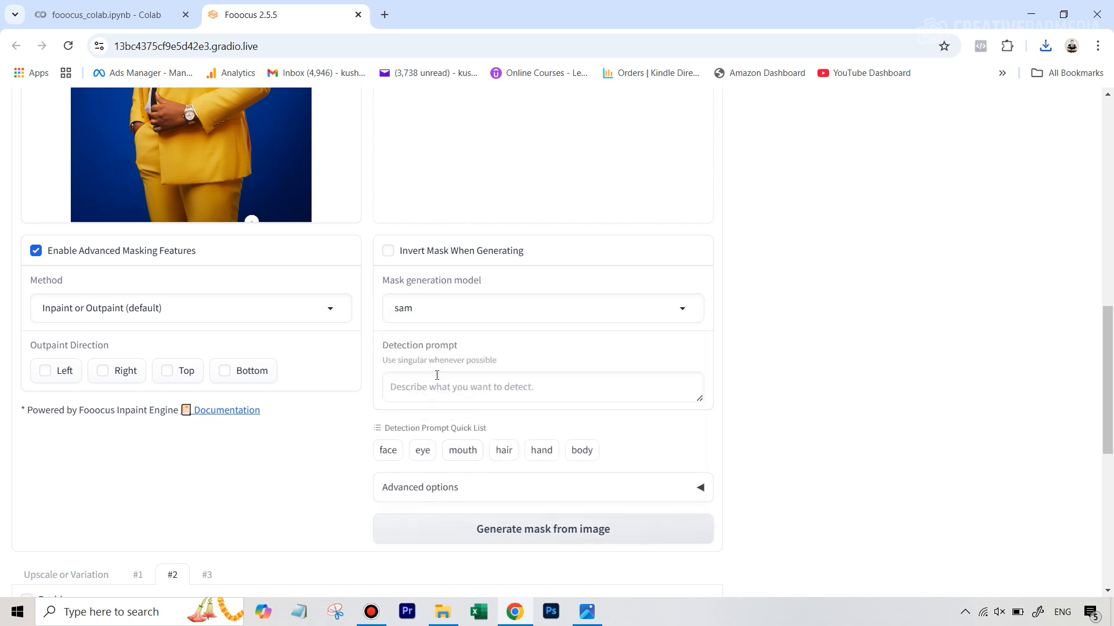
left_click(436, 400)
type("h")
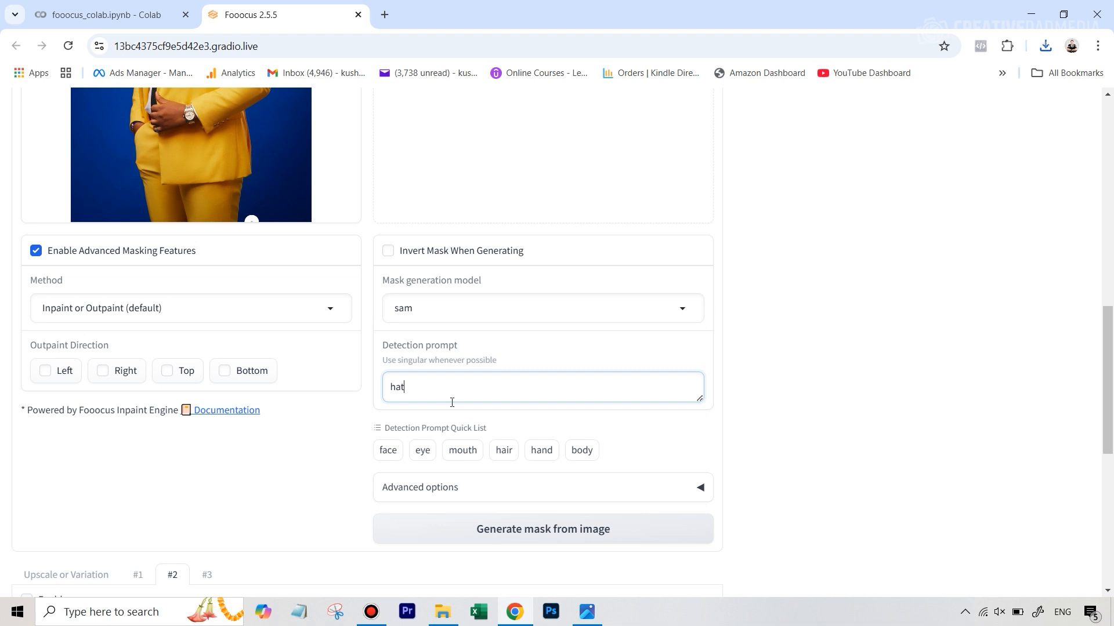
type("at")
left_click(497, 536)
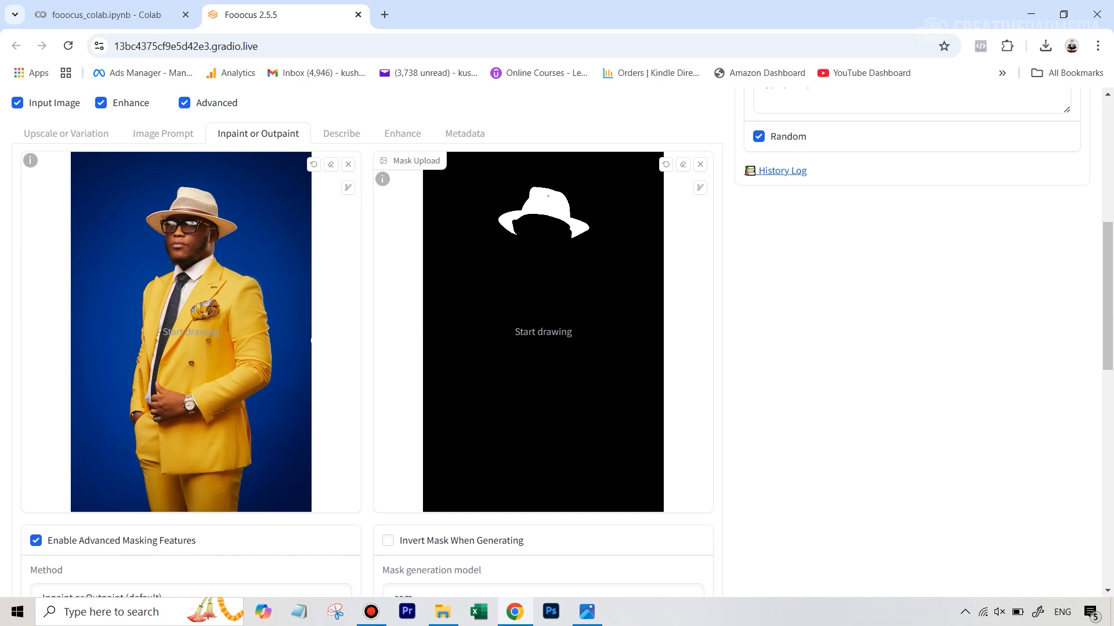
Examine the generated hat mask and the mask generation settings beneath it
left_click(542, 214)
scroll(735, 417, "down", 6)
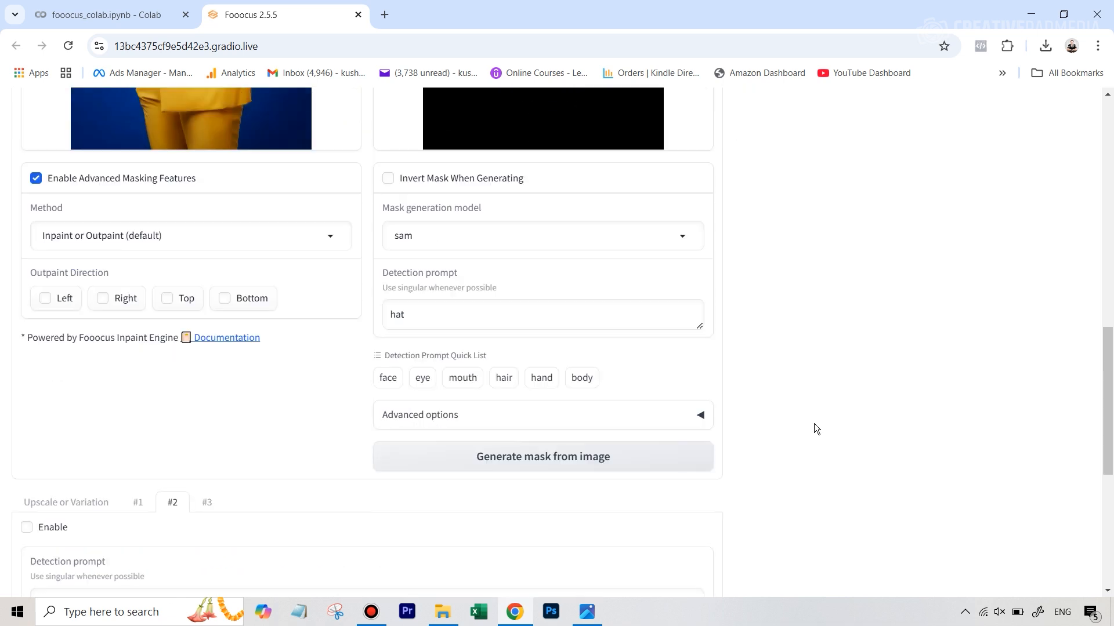
scroll(479, 186, "up", 2)
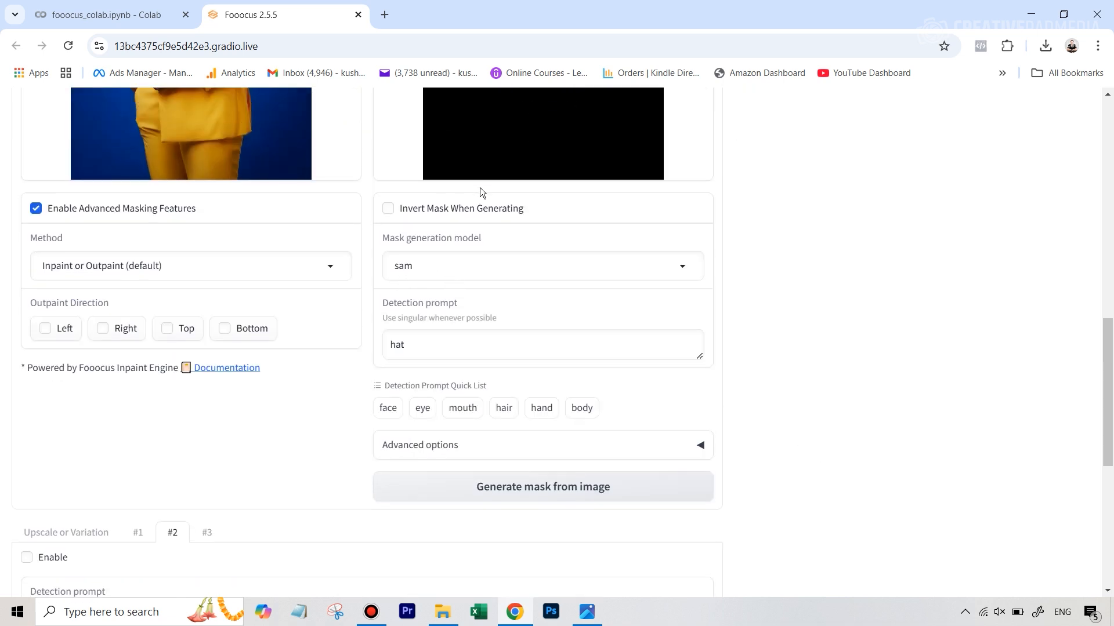
scroll(457, 256, "down", 3)
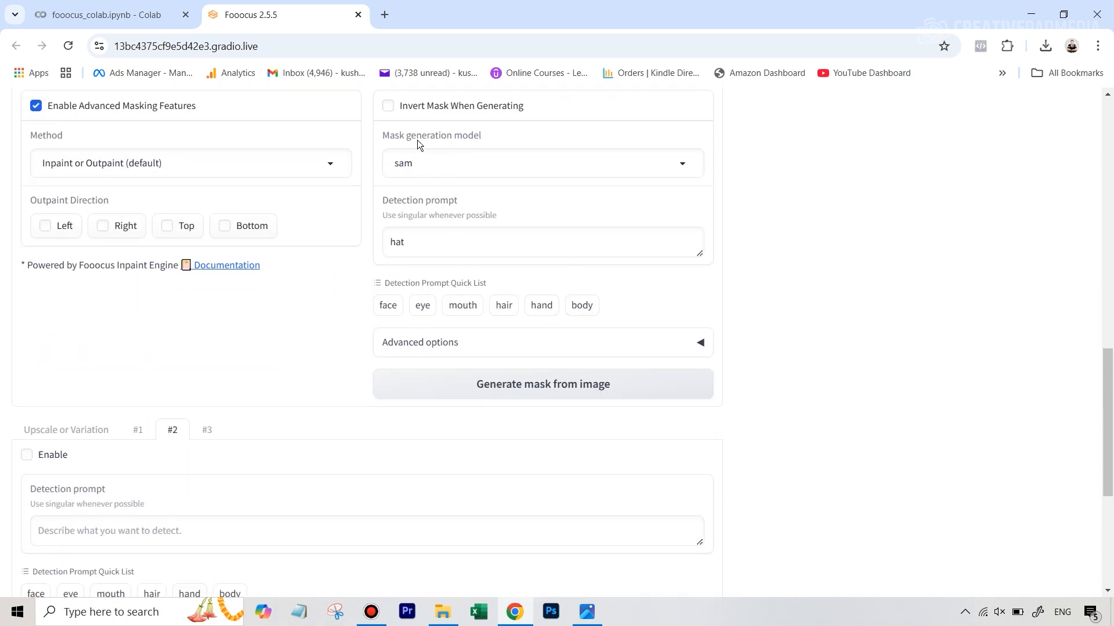
Review the advanced options for mask generation and the available SAM models, keeping vit_b selected
left_click(448, 350)
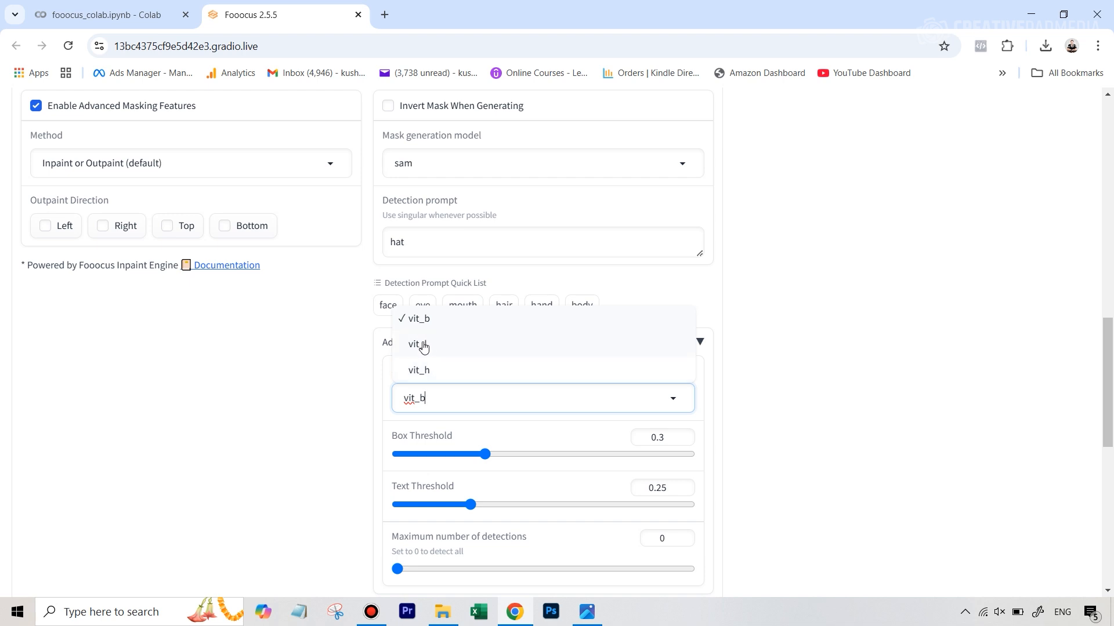
scroll(931, 289, "up", 3)
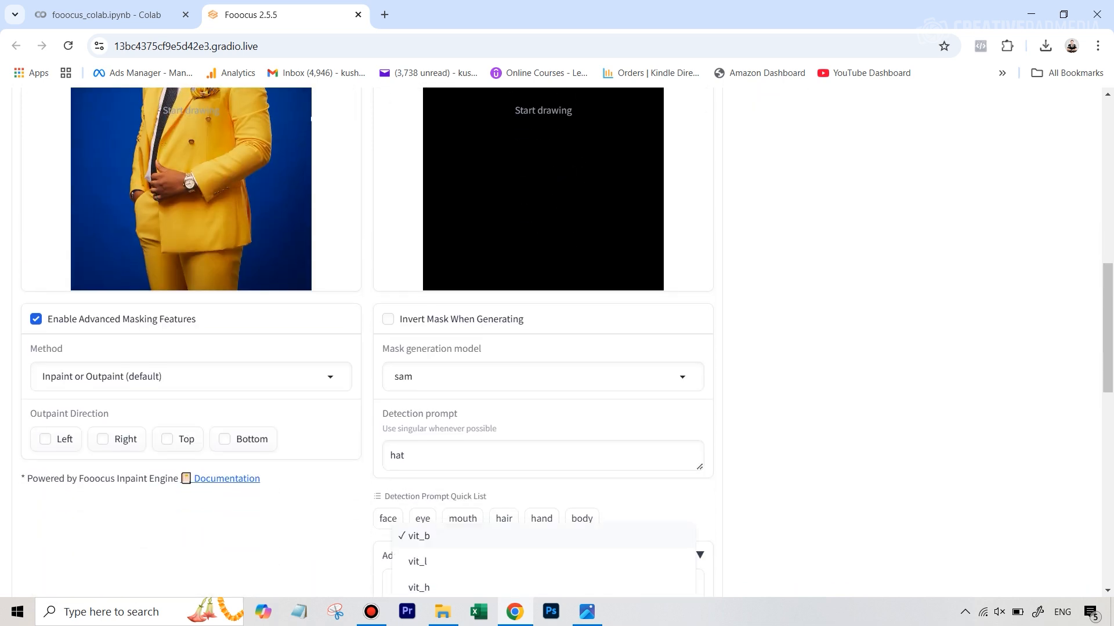
scroll(592, 338, "down", 2)
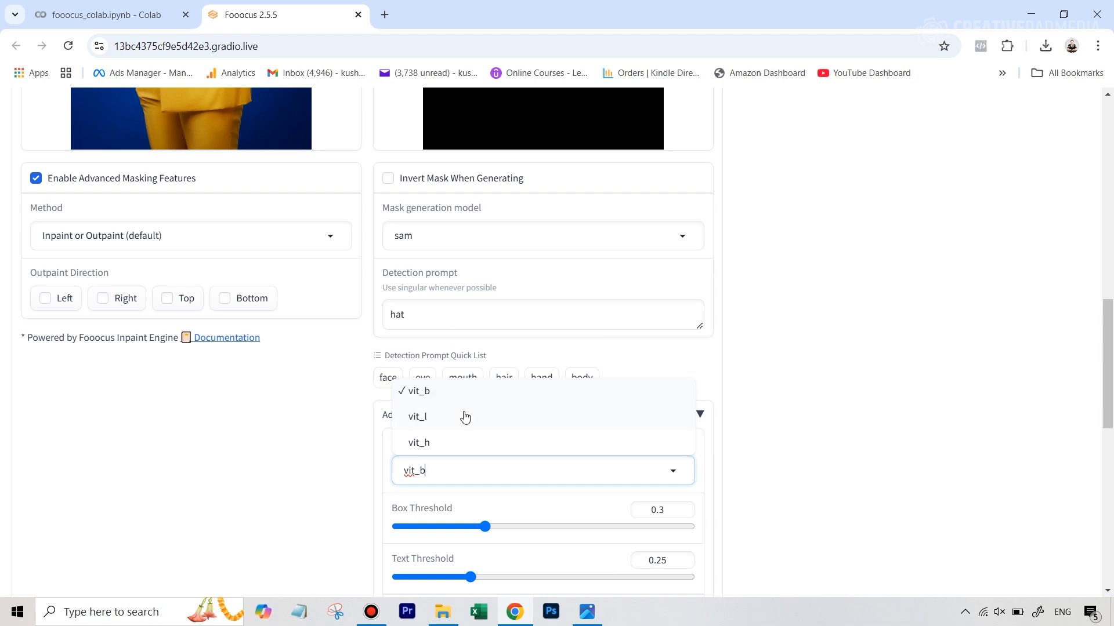
left_click(426, 393)
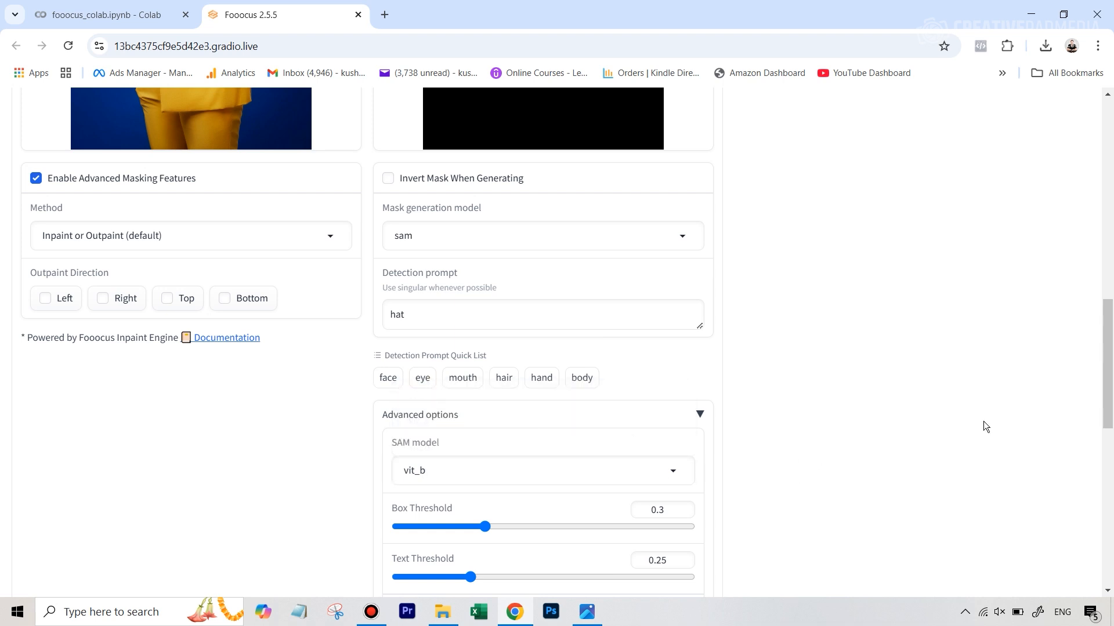
left_click(698, 413)
Load the photo of the man in the yellow suit as the source image for Enhance
scroll(855, 352, "up", 8)
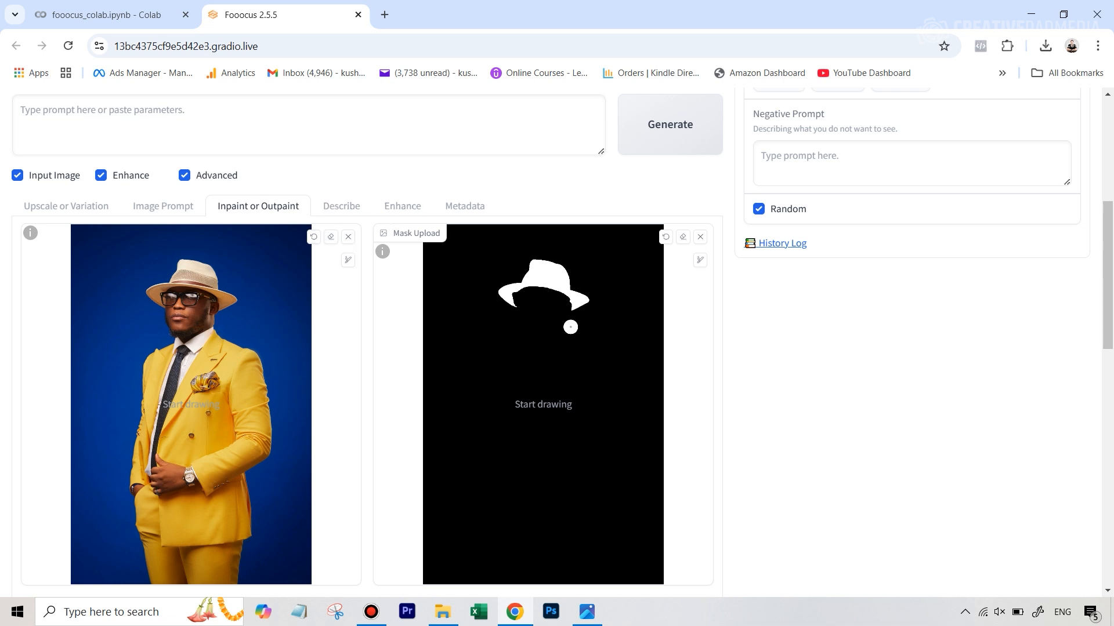
left_click(393, 210)
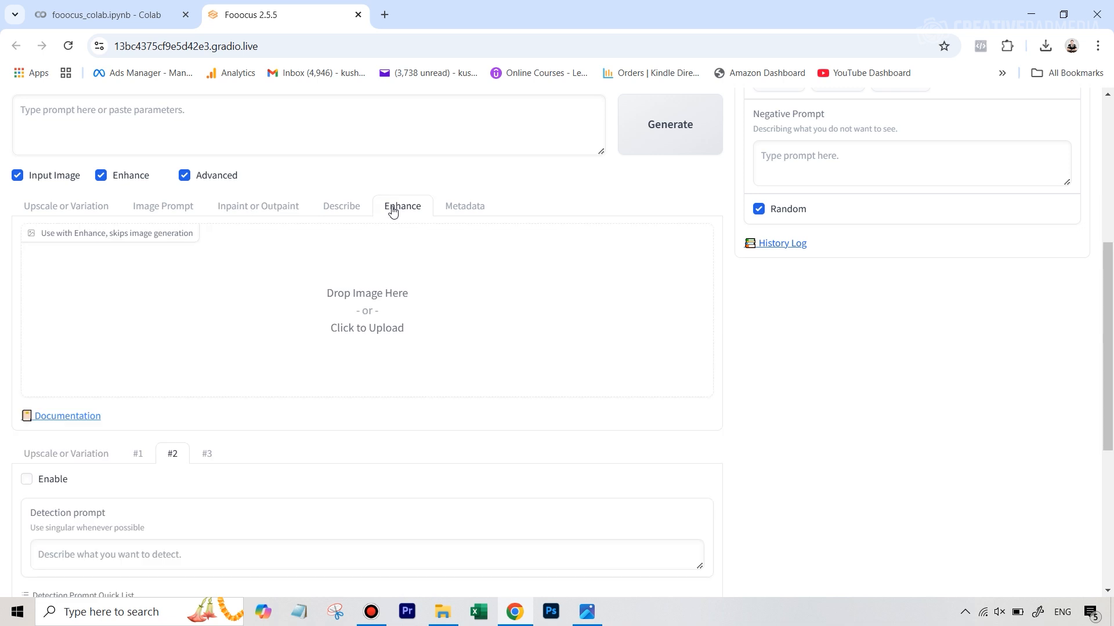
scroll(373, 279, "down", 1)
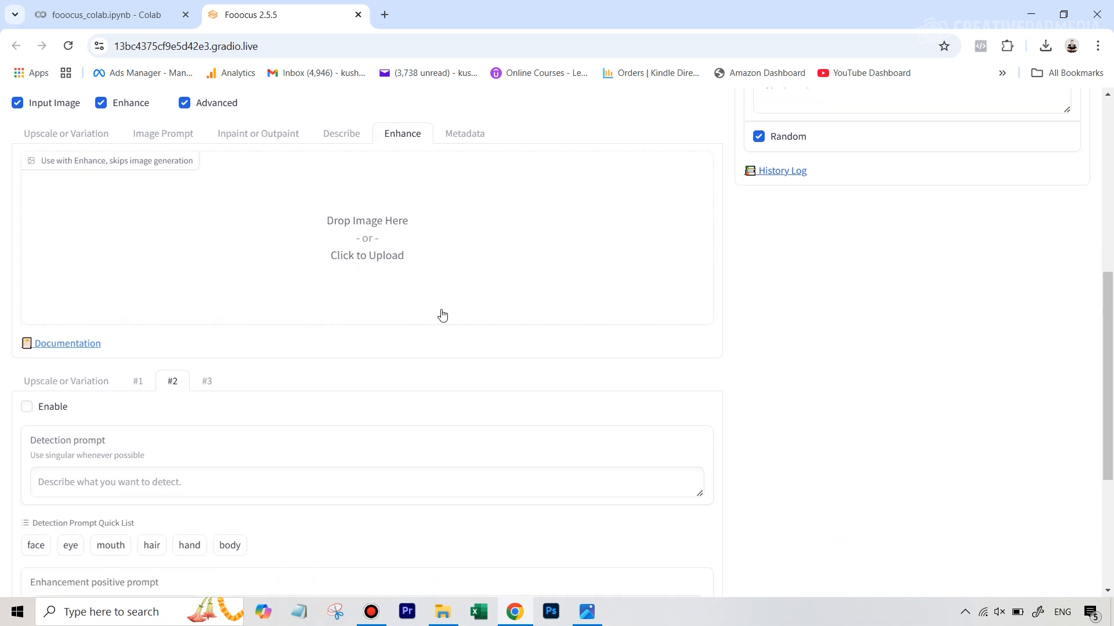
left_click(387, 245)
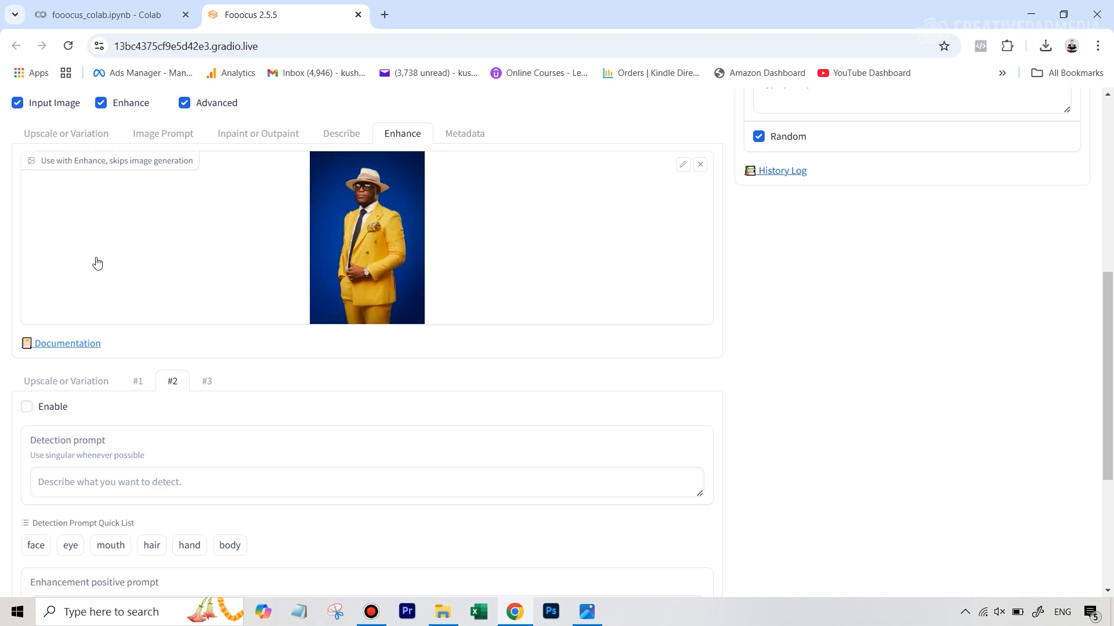
Clear the positive prompt of enhancement #1 and set its mask generation model to sam
scroll(174, 246, "down", 2)
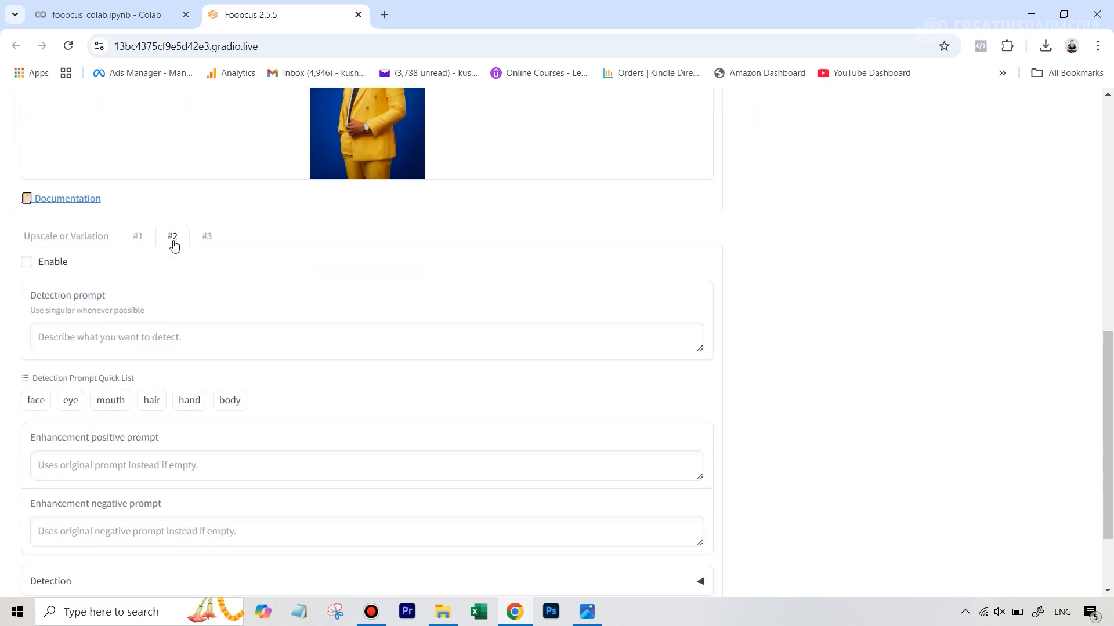
left_click(135, 244)
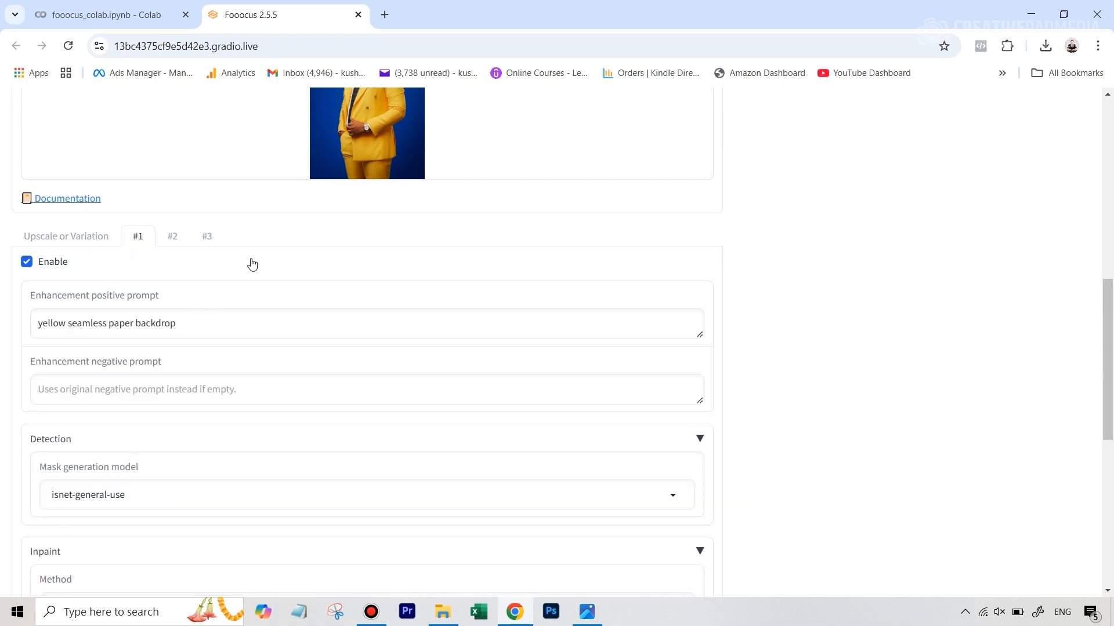
scroll(313, 305, "down", 1)
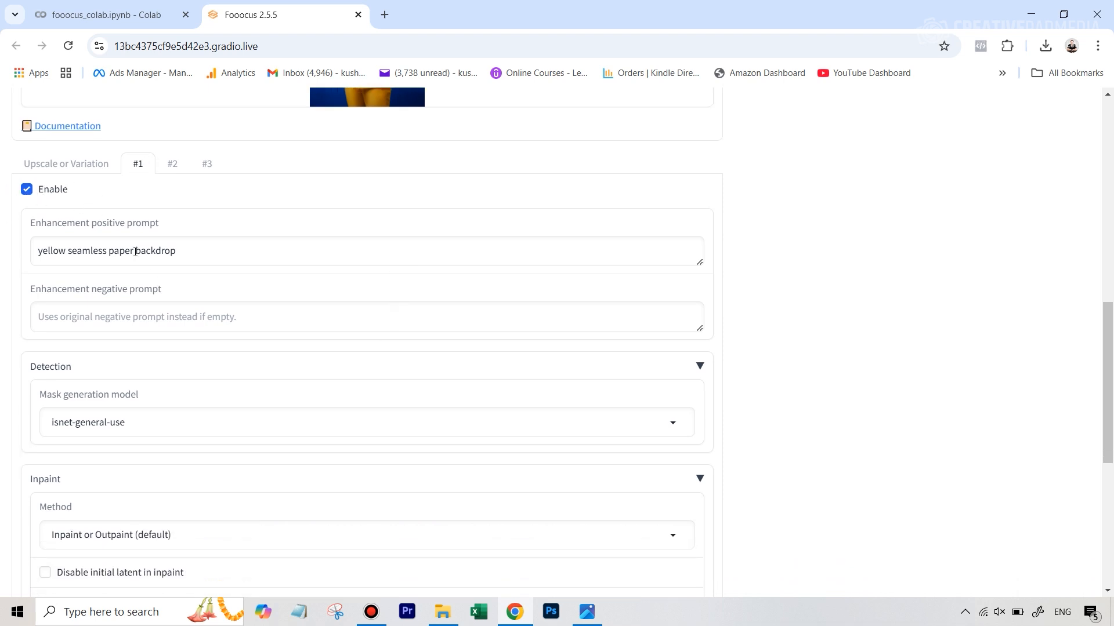
left_click_drag(189, 250, 33, 250)
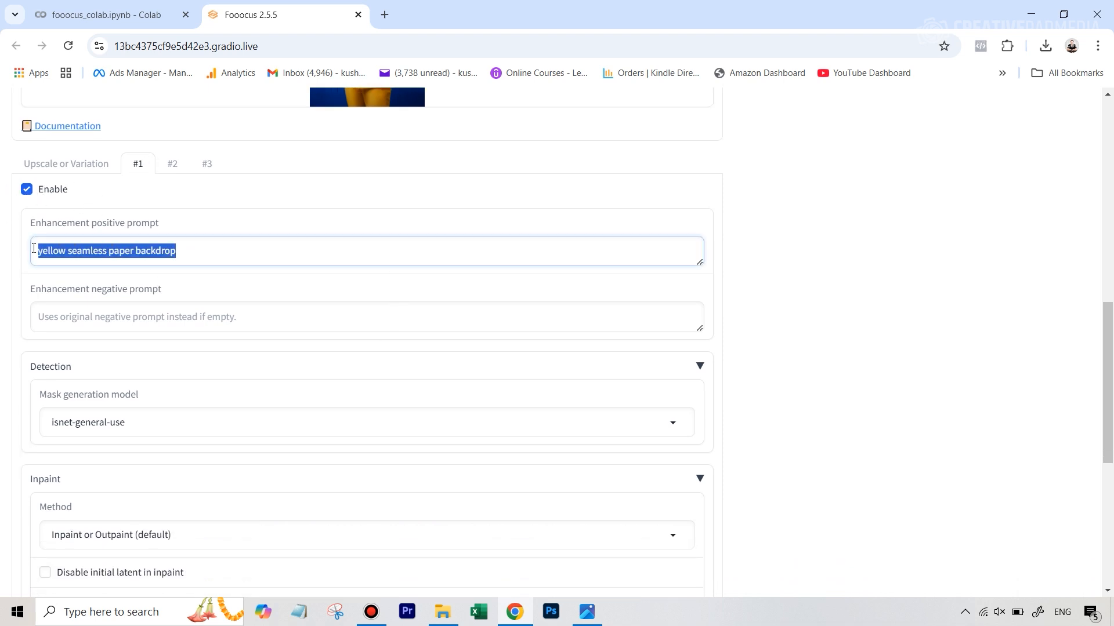
key("BackSpace")
scroll(139, 323, "down", 1)
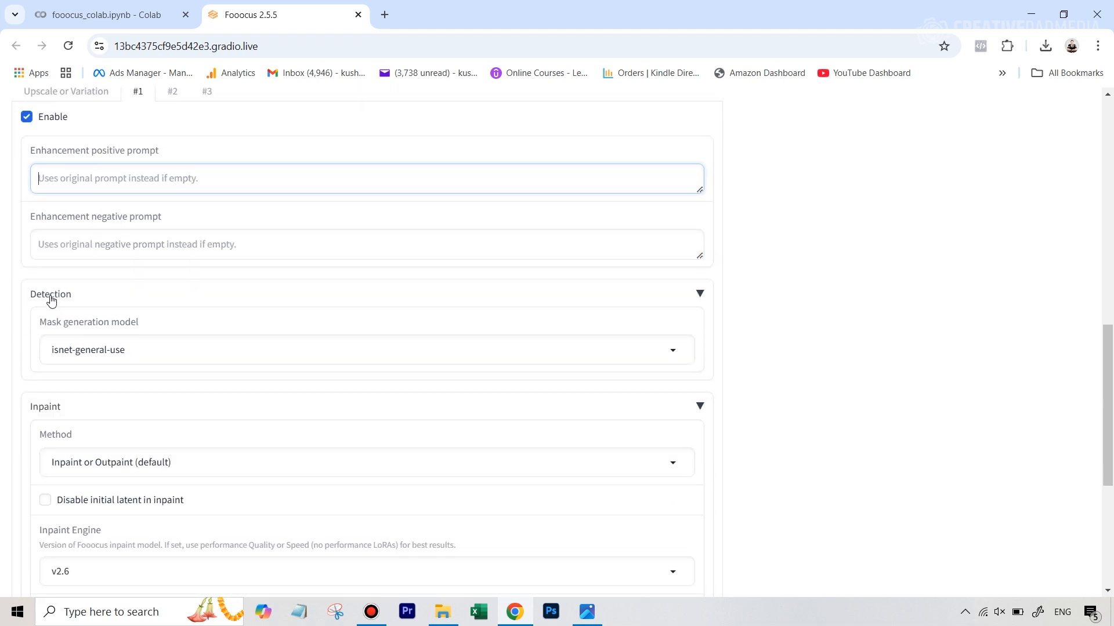
left_click(123, 355)
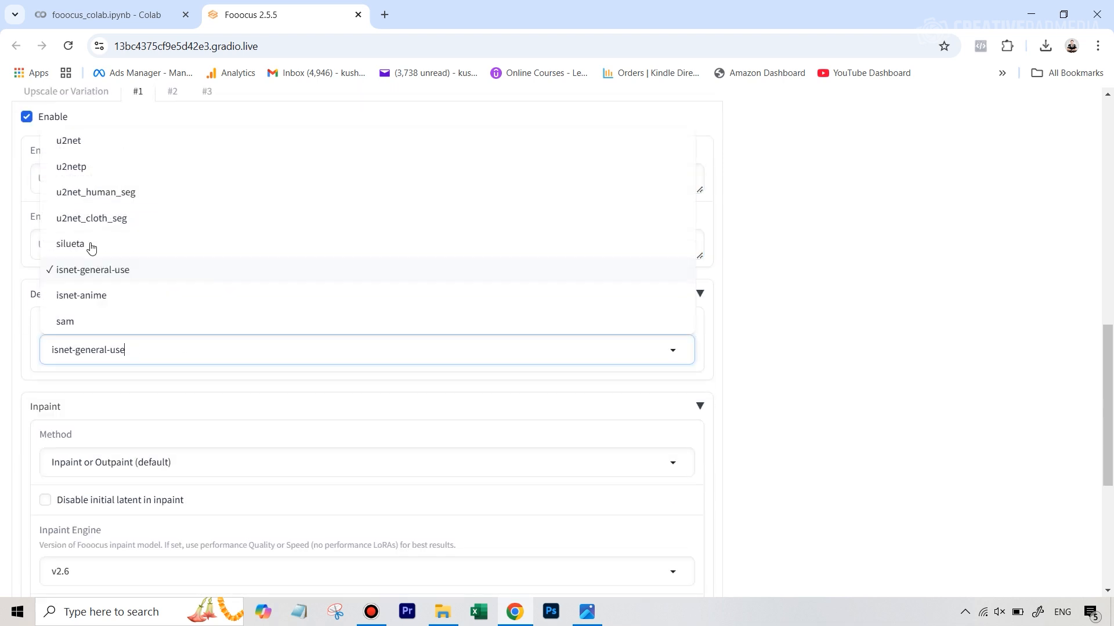
left_click(104, 325)
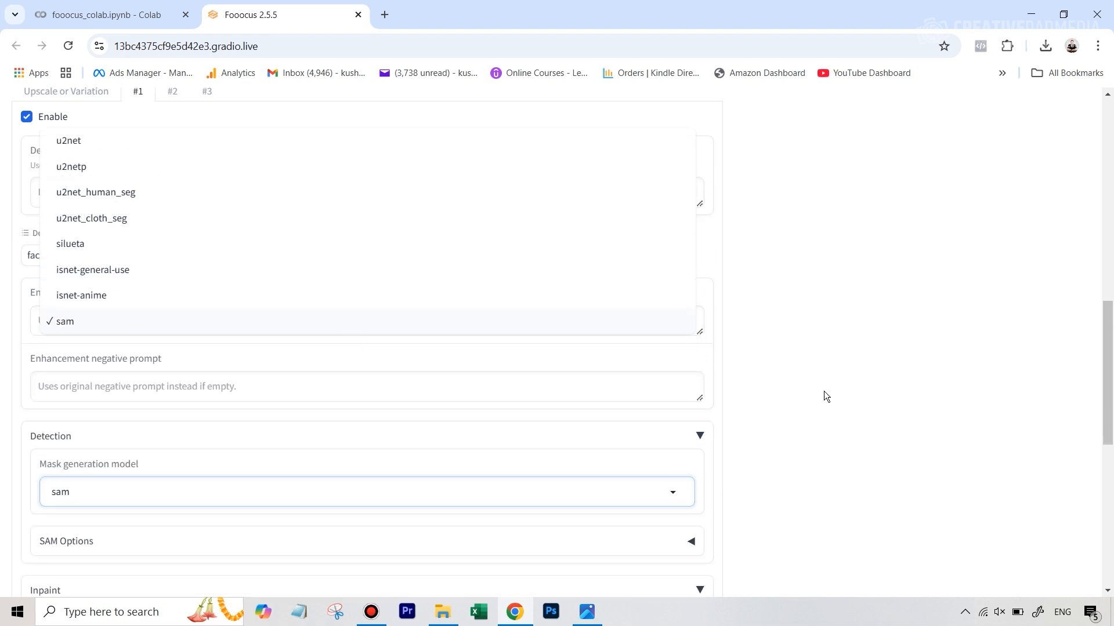
Give enhancement #1 the detection prompt "hat" and the enhancement positive prompt "red cap"
scroll(140, 220, "up", 1)
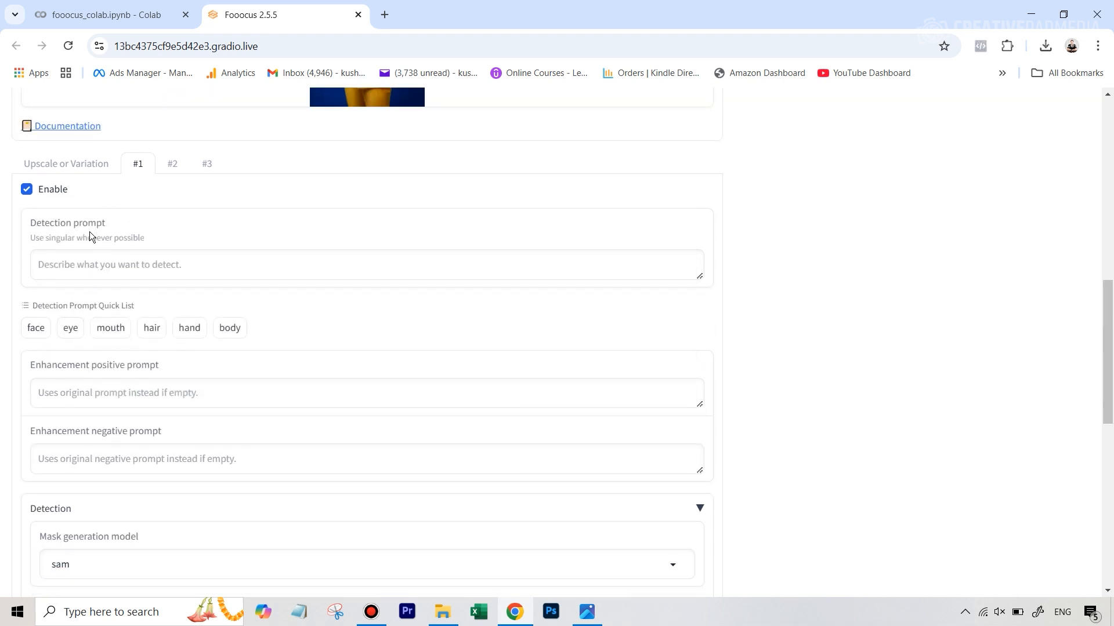
left_click(96, 263)
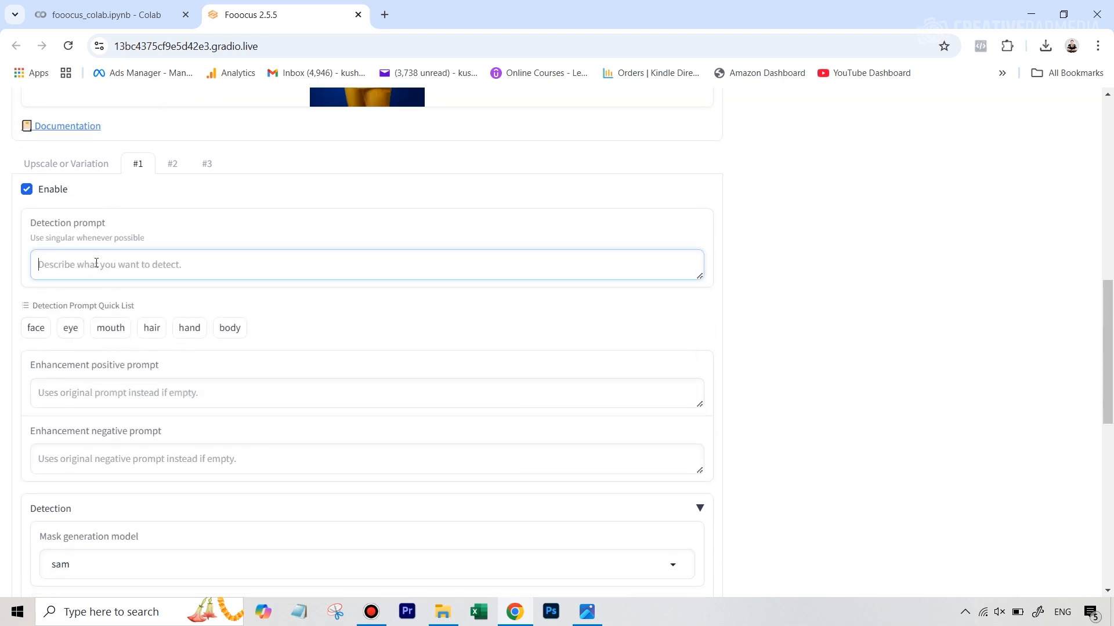
type("hat")
left_click(123, 397)
scroll(361, 297, "up", 4)
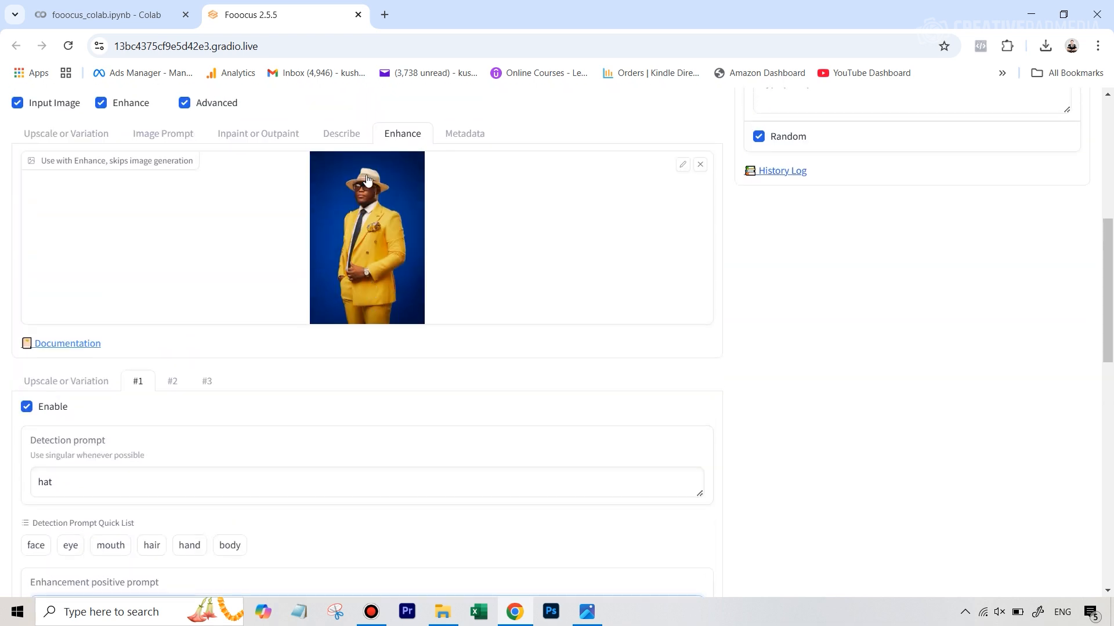
scroll(281, 410, "down", 1)
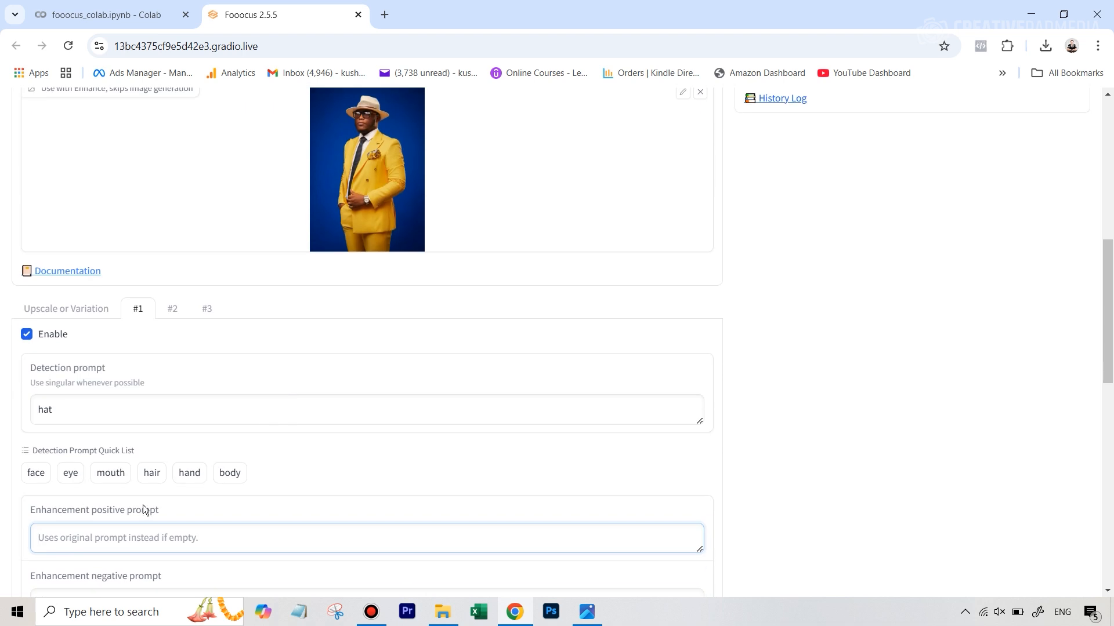
scroll(145, 511, "down", 2)
type("red cap")
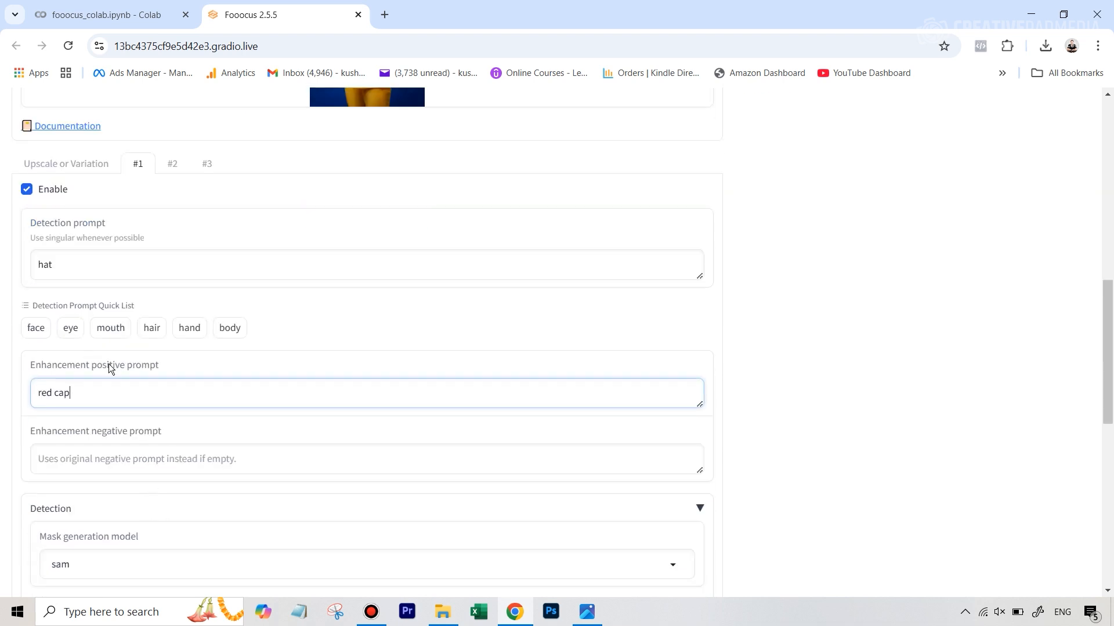
Check the detection and inpaint settings of enhancement #1 and make sure Invert Mask is off
scroll(358, 482, "down", 1)
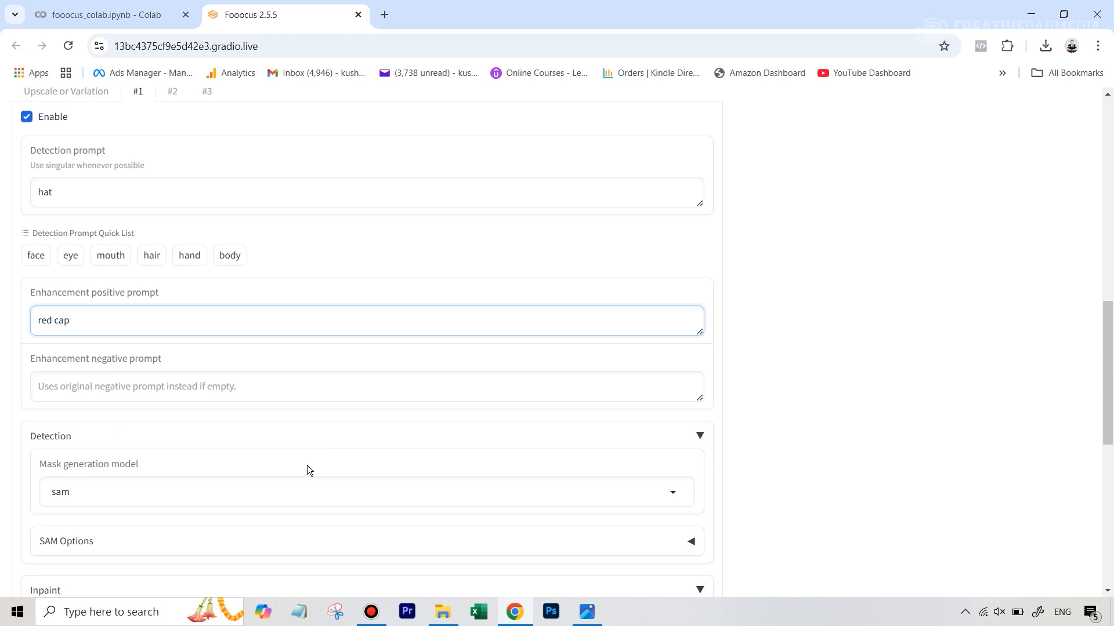
scroll(307, 465, "down", 2)
scroll(188, 413, "down", 2)
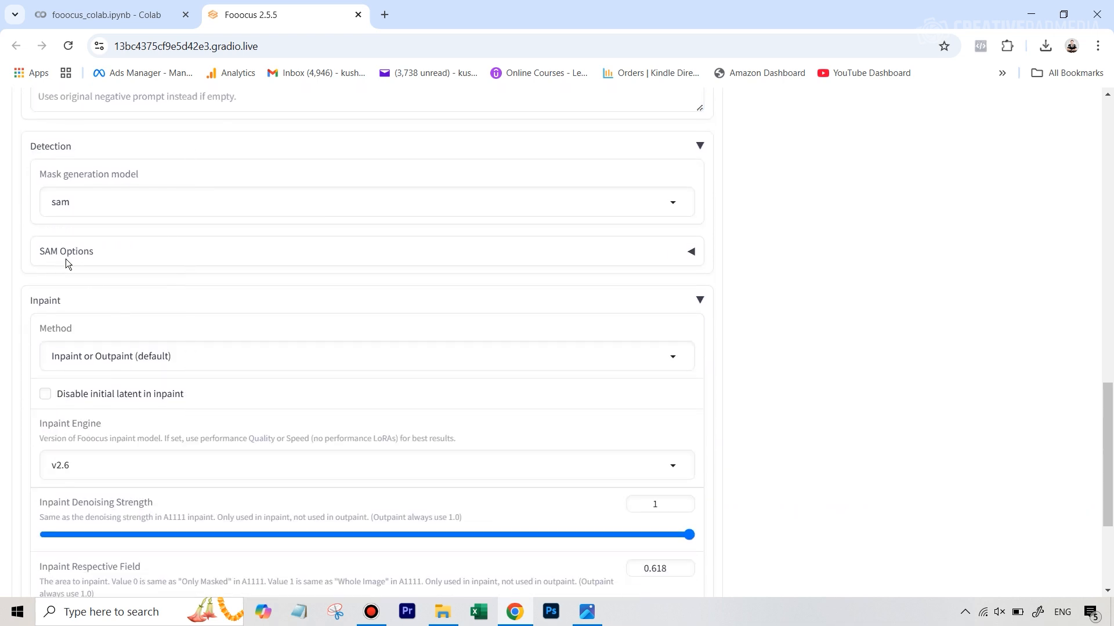
scroll(175, 363, "down", 2)
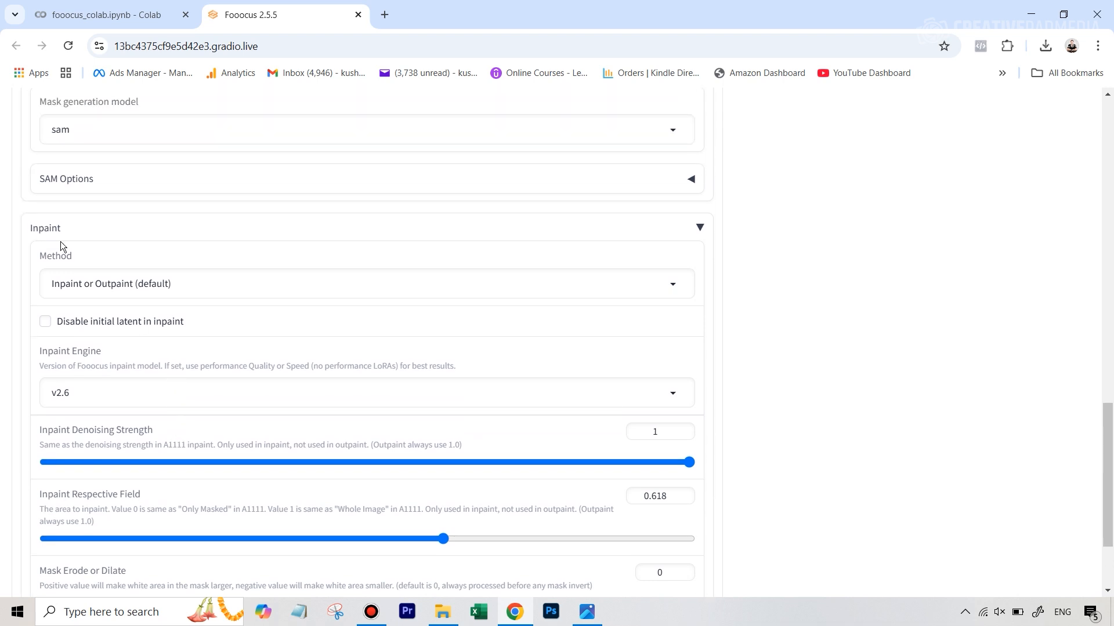
scroll(130, 350, "down", 3)
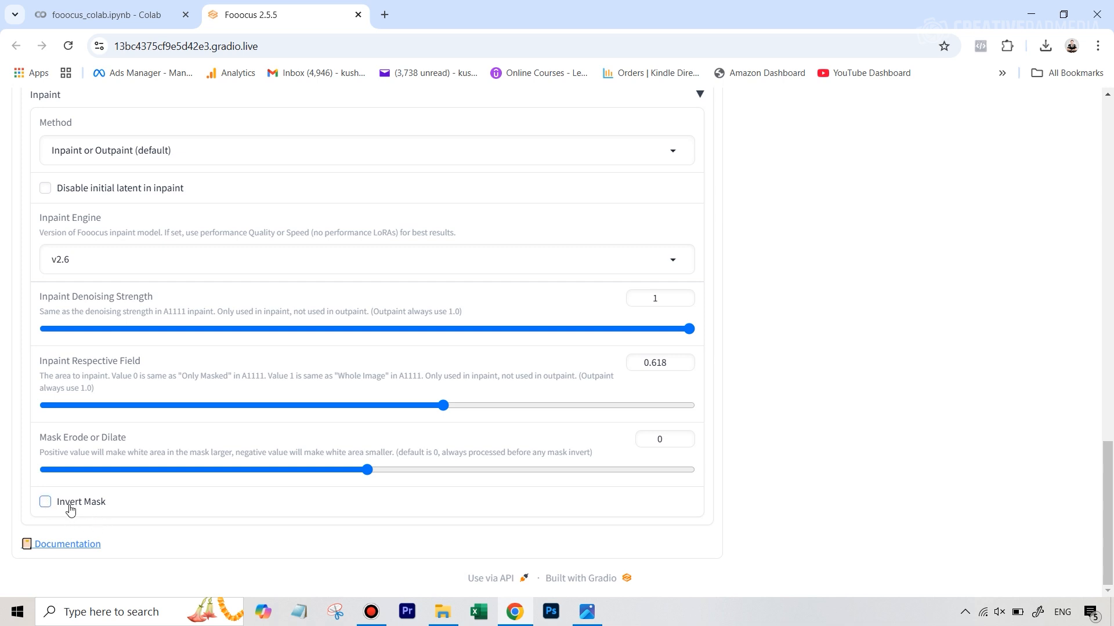
Generate the enhanced version of the yellow-suit portrait
scroll(571, 361, "up", 20)
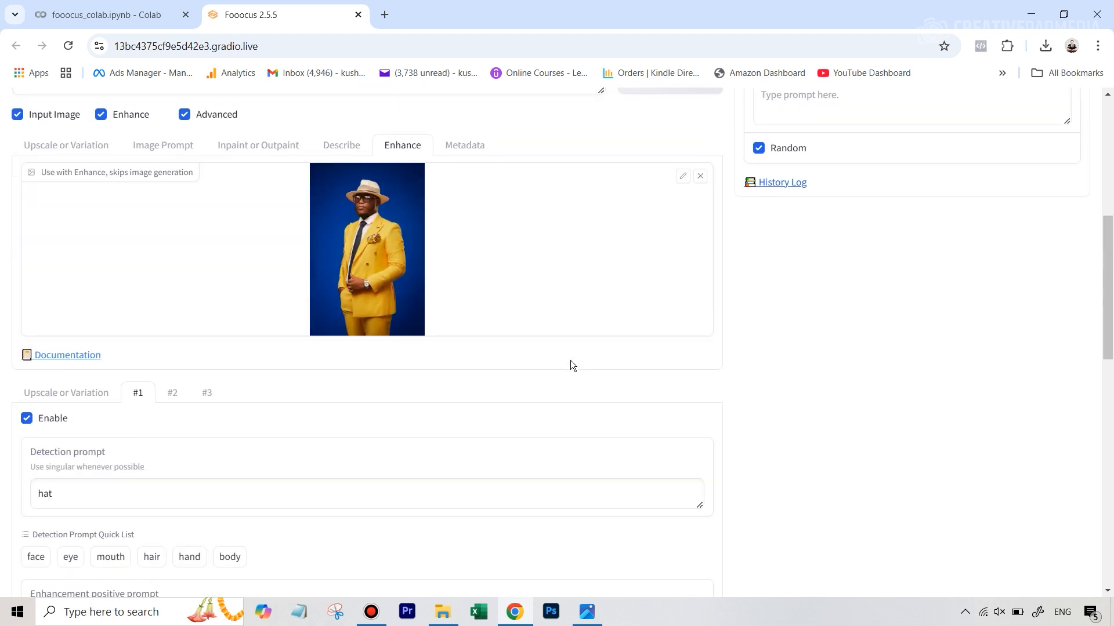
scroll(570, 364, "up", 4)
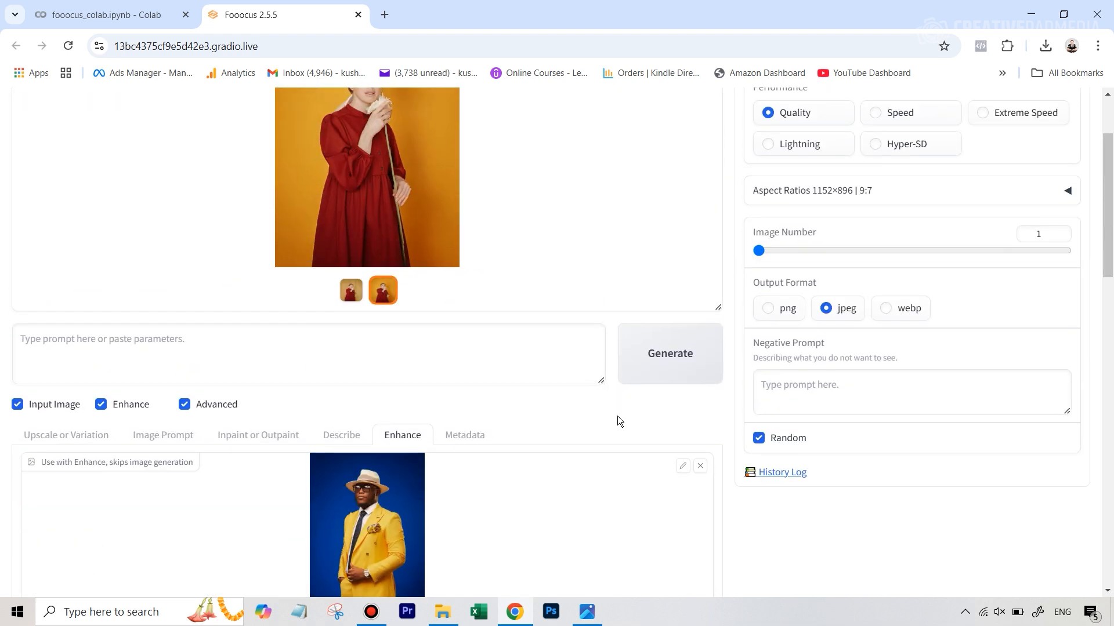
scroll(617, 416, "up", 2)
left_click(689, 471)
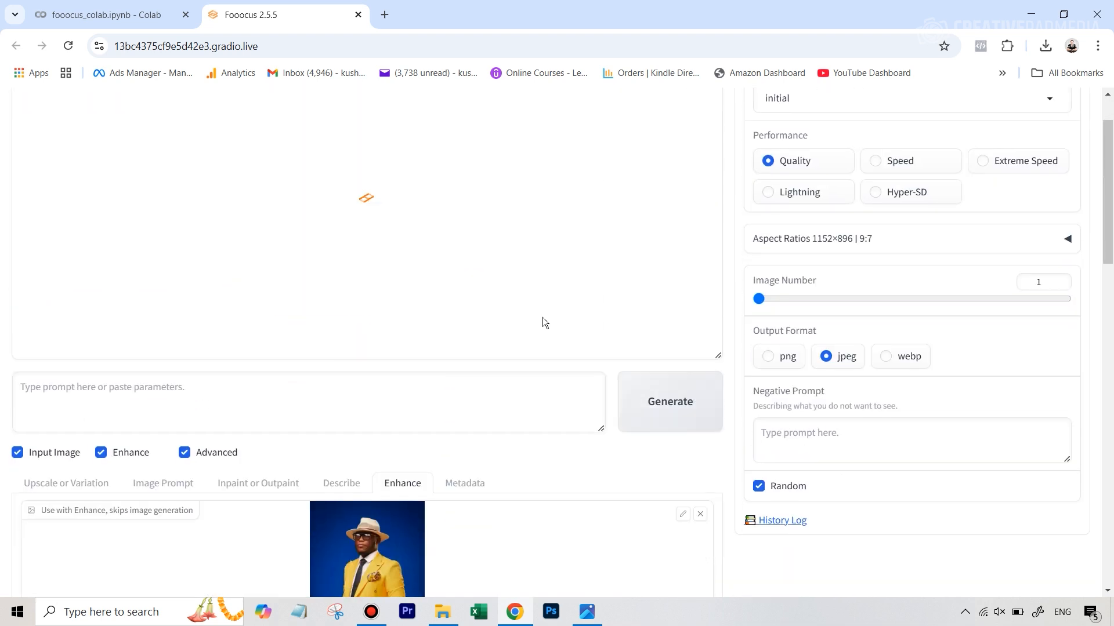
Inspect the generated portrait's replaced headwear at full size and close the enlarged view
scroll(542, 321, "up", 1)
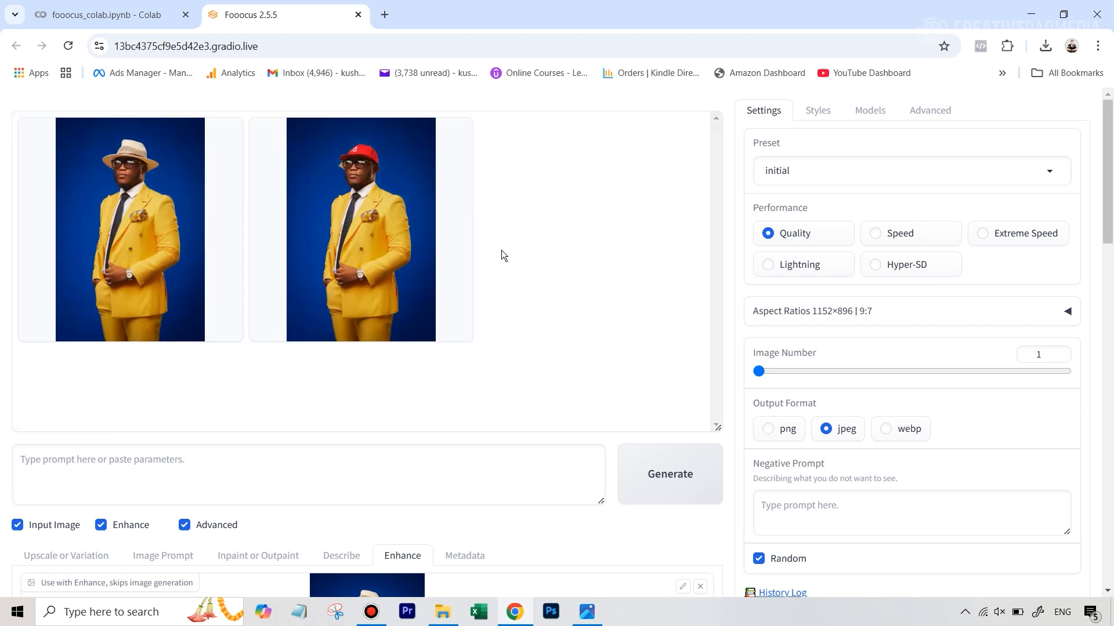
left_click(377, 199)
left_click(382, 192)
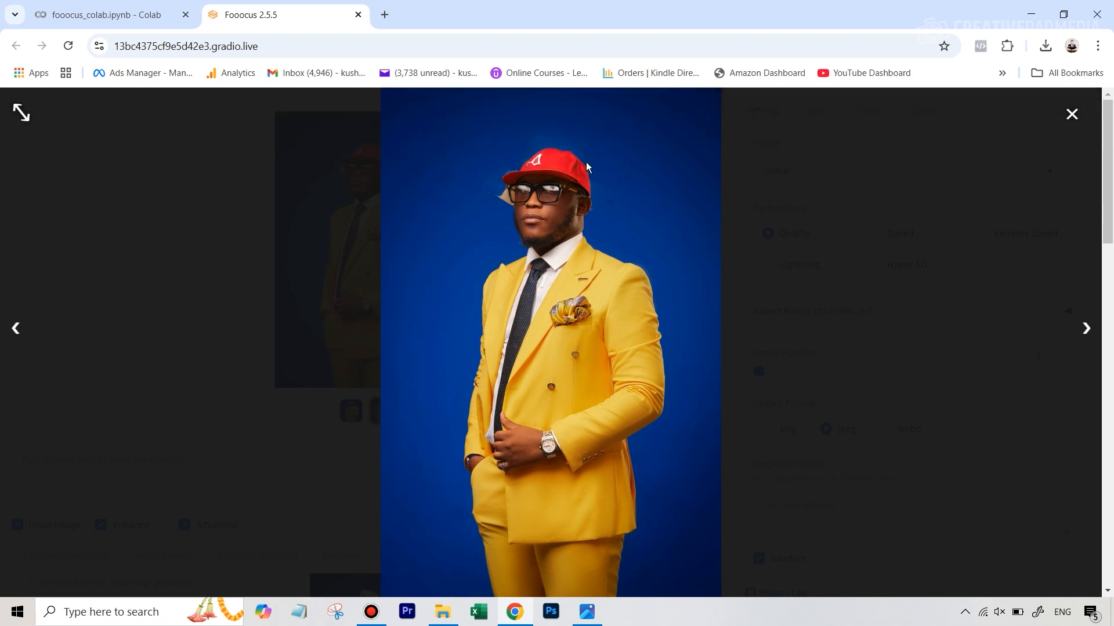
left_click(1072, 115)
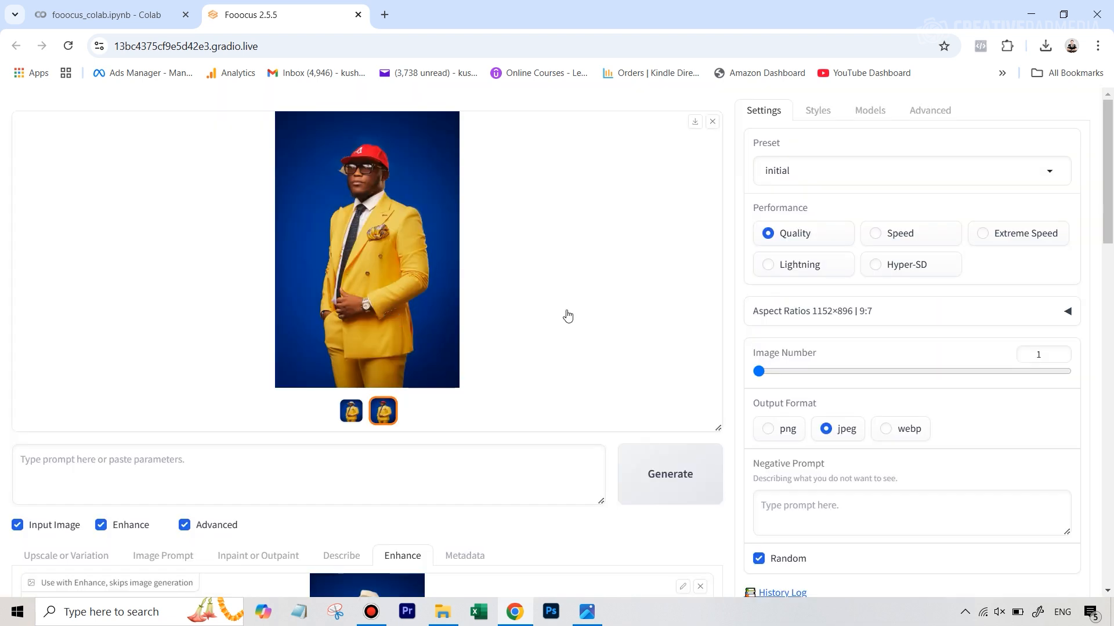
Review enhancement #1's inpaint method, denoising strength, respective field and mask erode or dilate settings, and return to the generated portrait
scroll(567, 316, "down", 17)
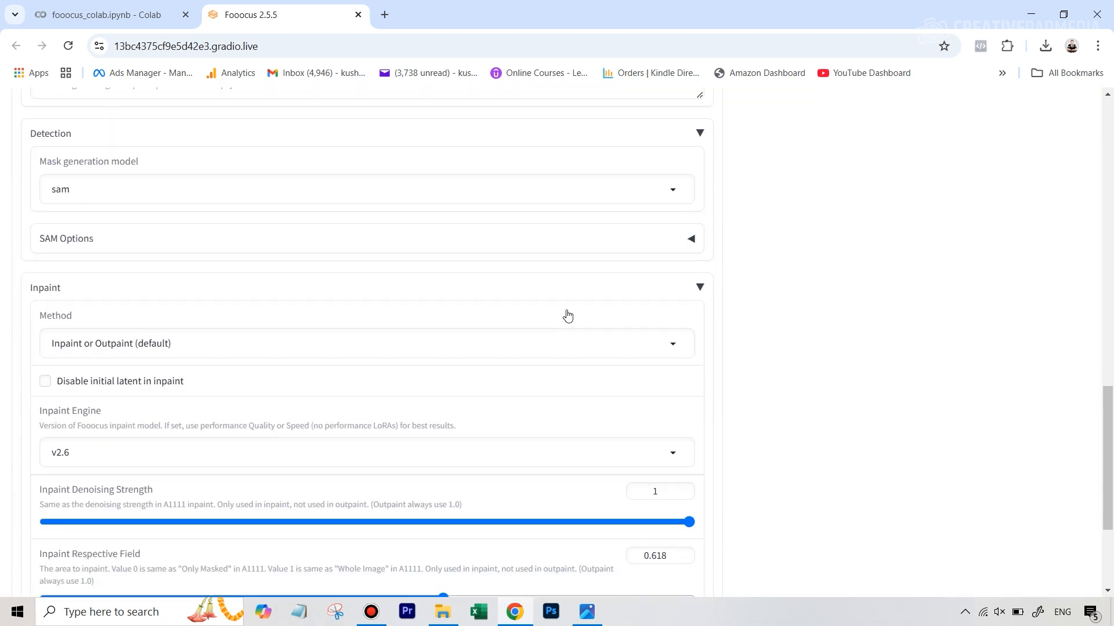
scroll(567, 315, "down", 3)
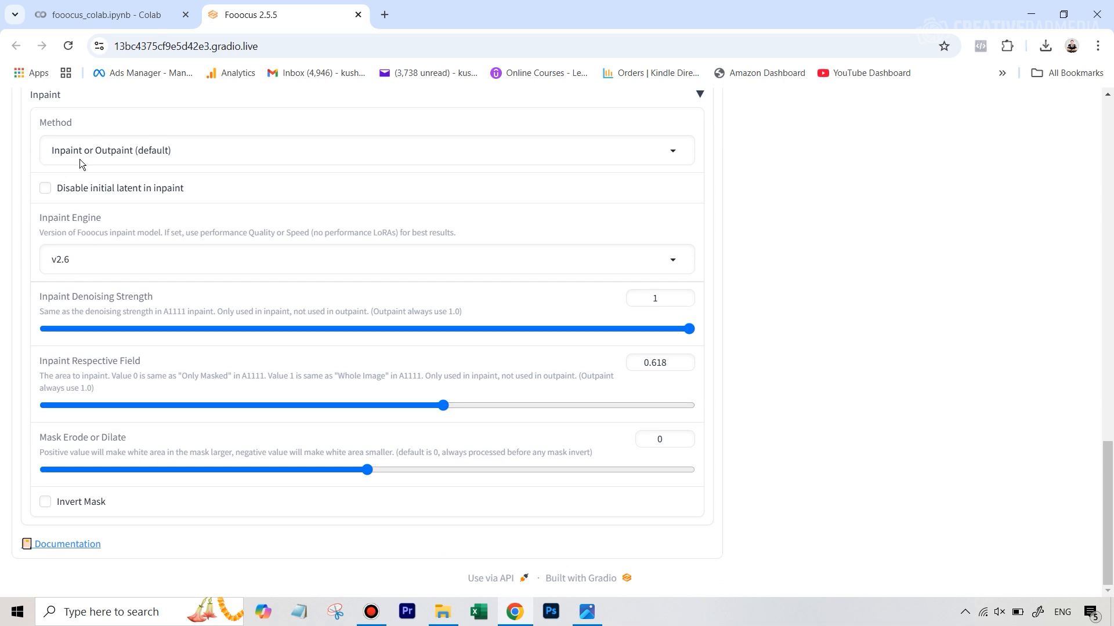
scroll(81, 139, "up", 1)
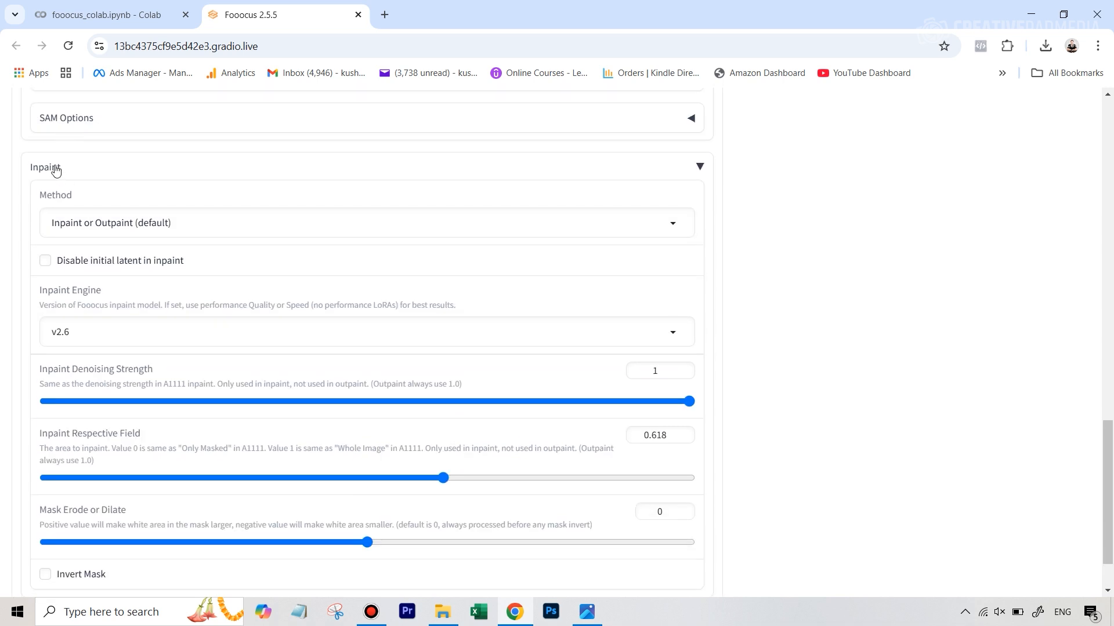
scroll(174, 226, "down", 1)
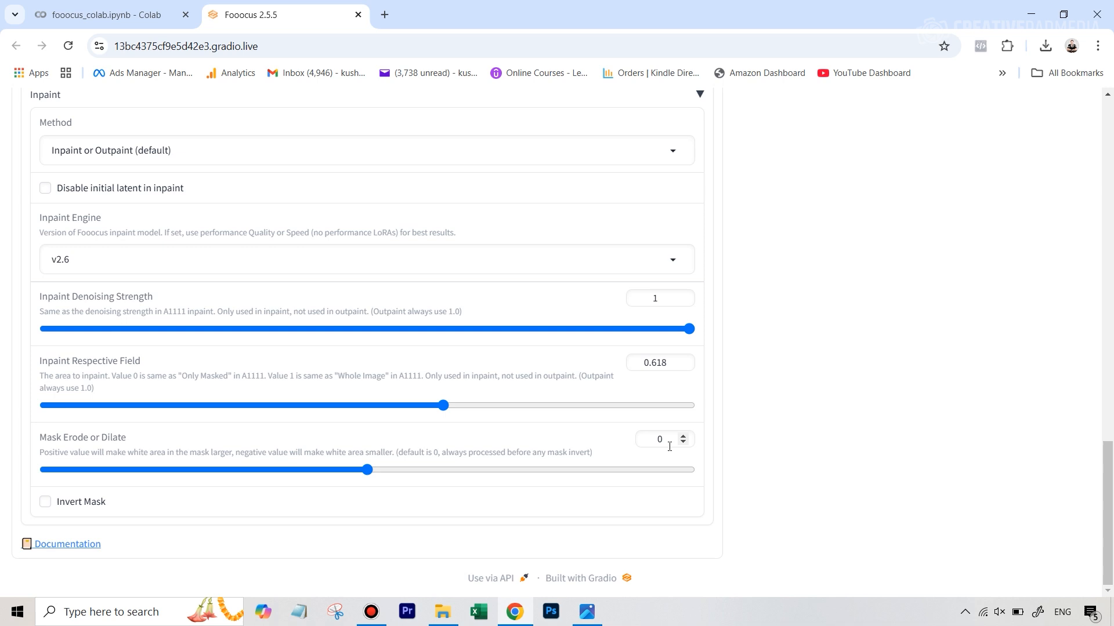
scroll(624, 289, "up", 6)
scroll(624, 289, "up", 12)
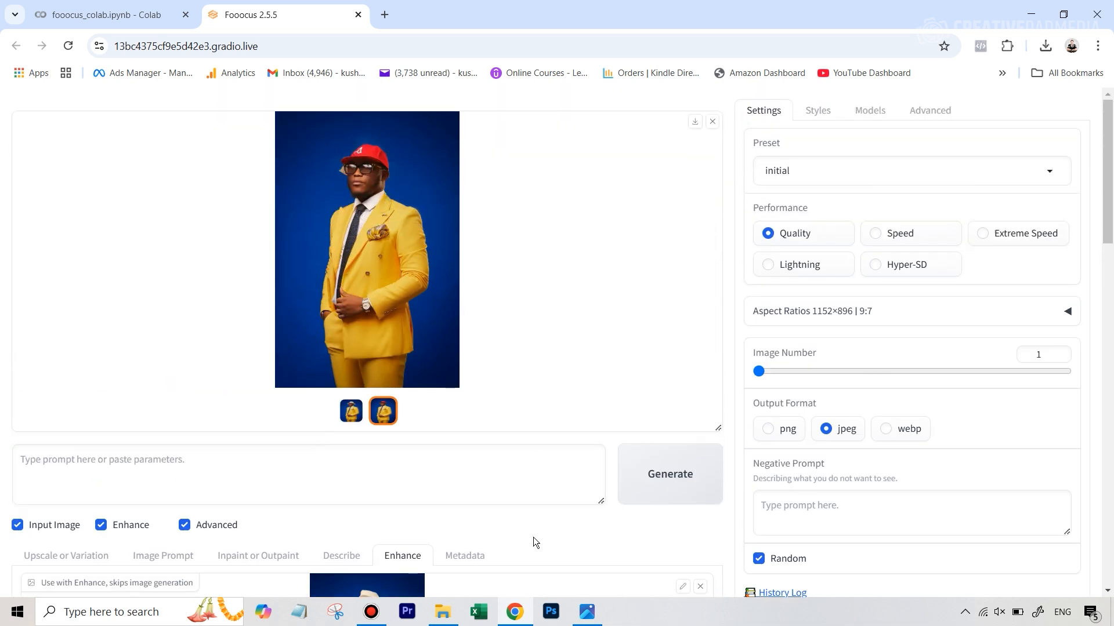
Clear the detection prompt of enhancement #1 for the portrait of the woman in the yellow cardigan
scroll(535, 543, "down", 6)
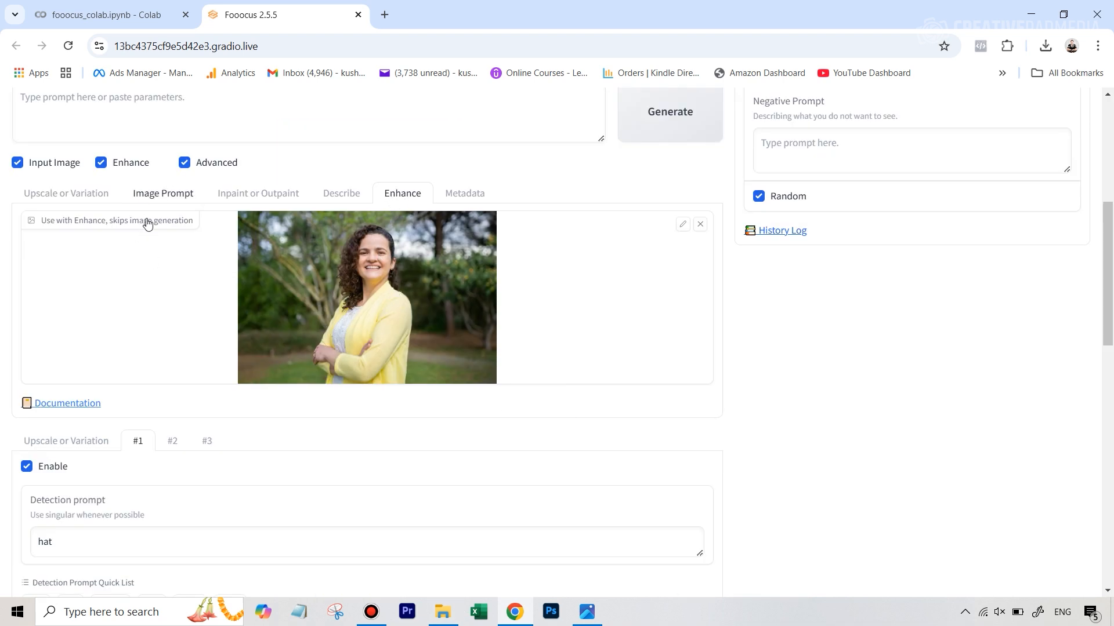
scroll(172, 257, "down", 2)
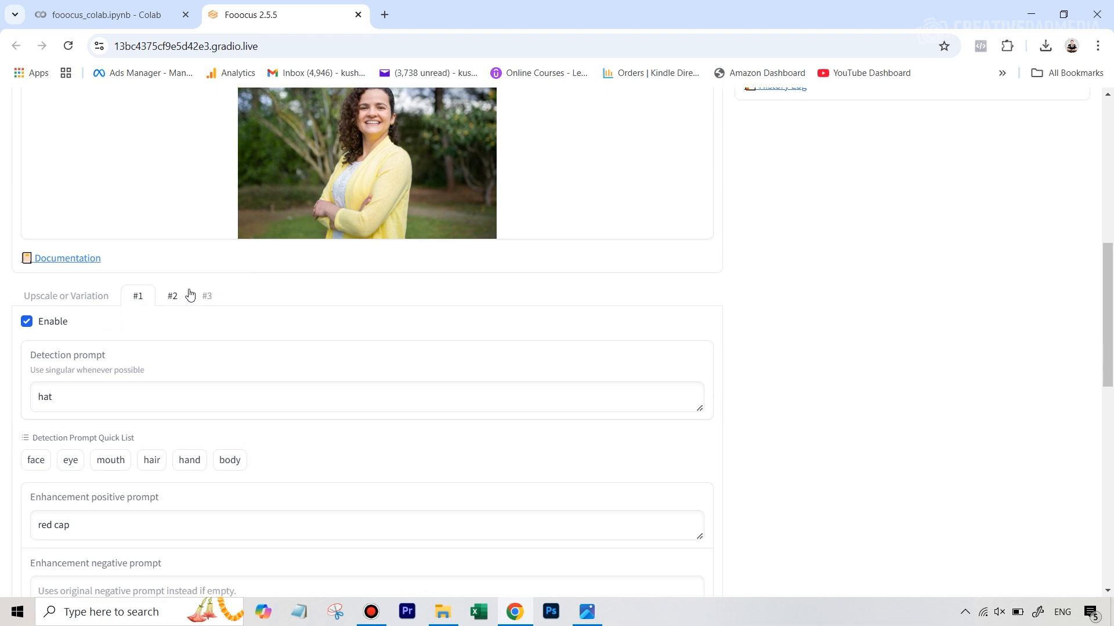
scroll(212, 377, "down", 1)
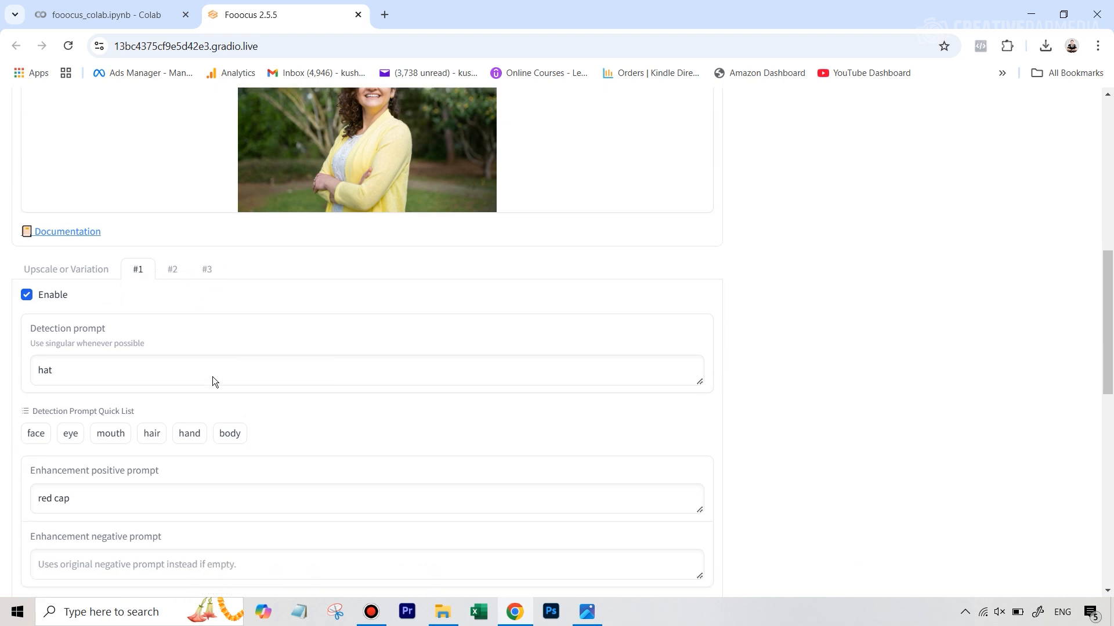
scroll(213, 377, "down", 1)
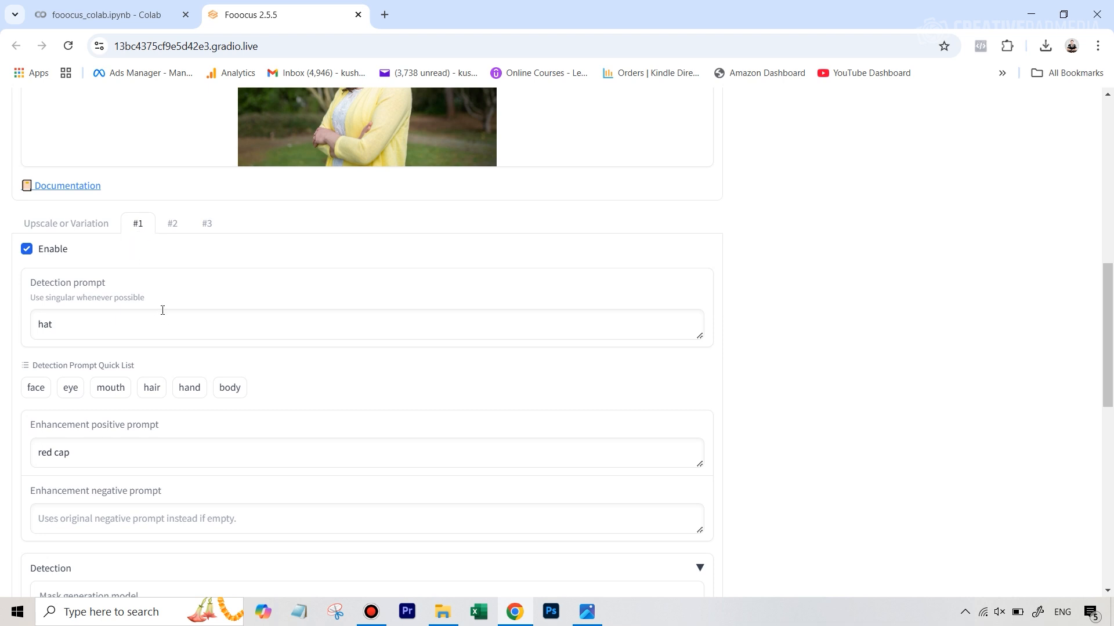
scroll(162, 310, "down", 1)
left_click(71, 253)
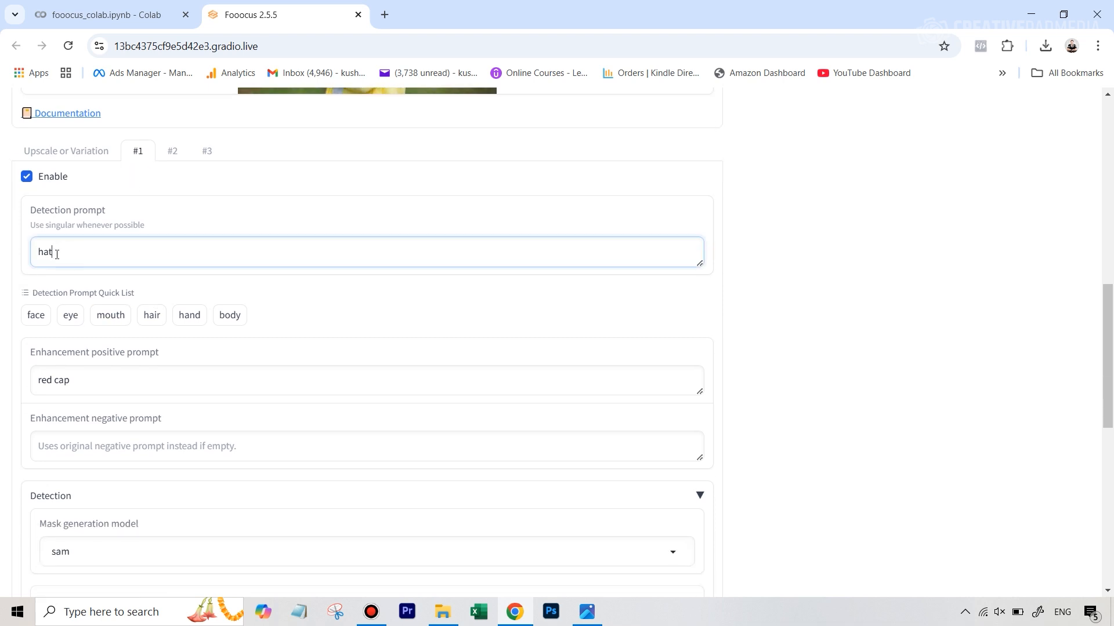
key("ctrl+a")
key("BackSpace")
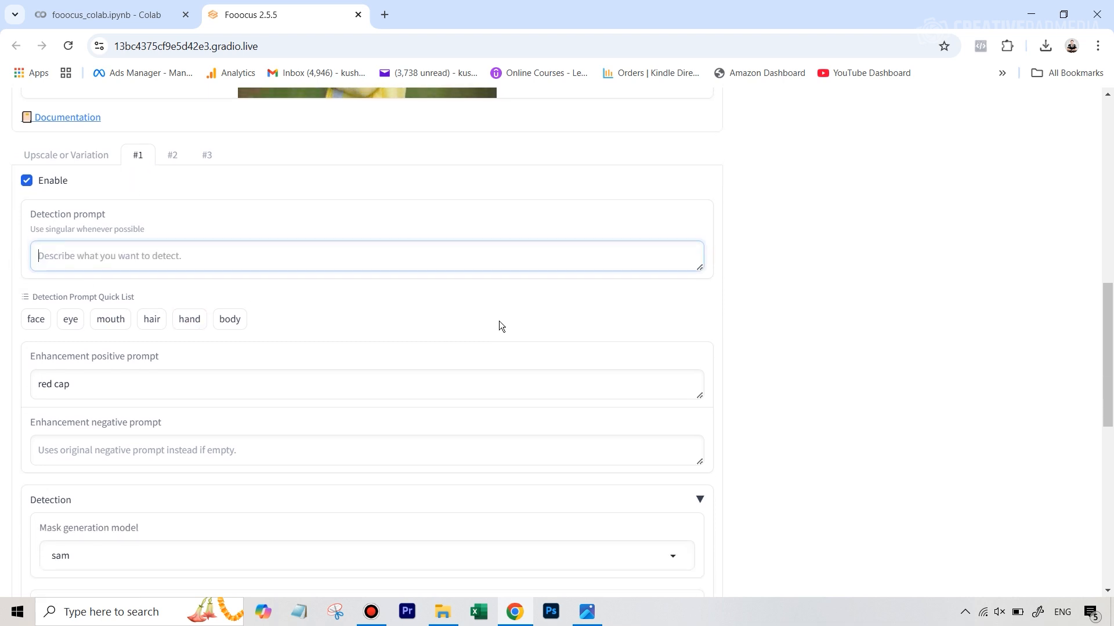
Clear the enhancement positive prompt of enhancement #1
scroll(373, 290, "up", 4)
scroll(373, 290, "down", 4)
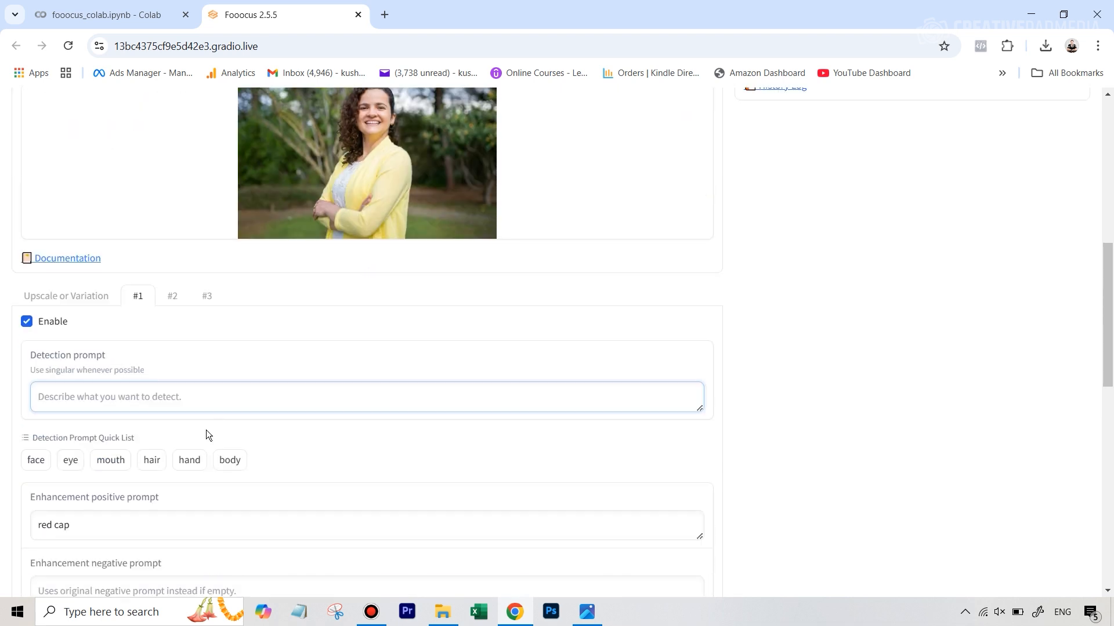
left_click_drag(73, 380, 3, 385)
key("BackSpace")
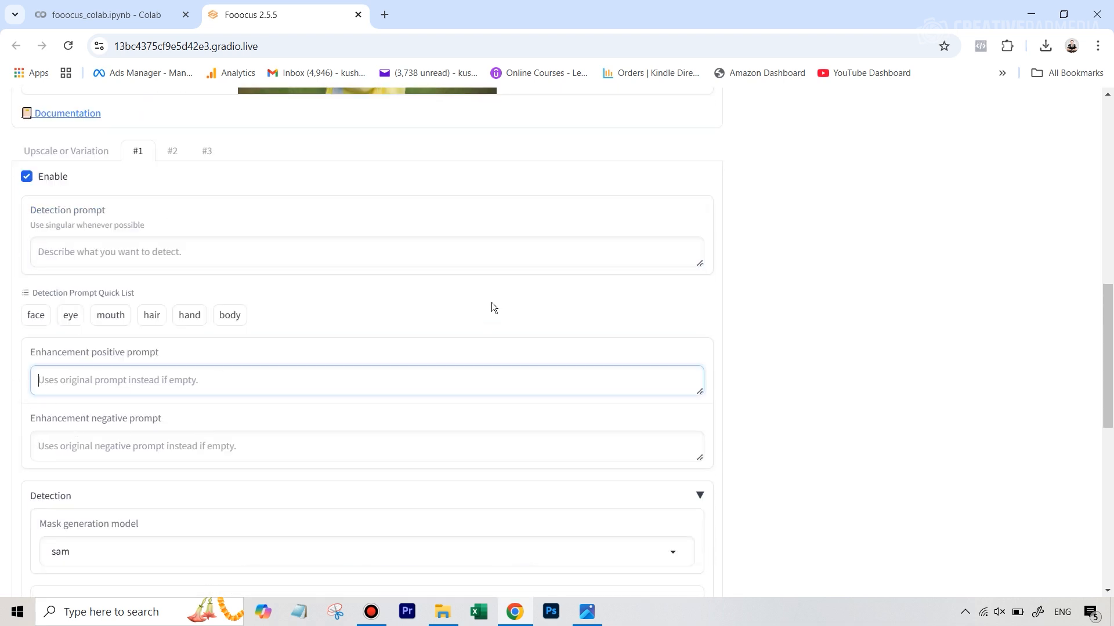
Enable enhancement #2 so a second change runs on the woman's portrait
scroll(492, 304, "up", 6)
scroll(469, 317, "down", 1)
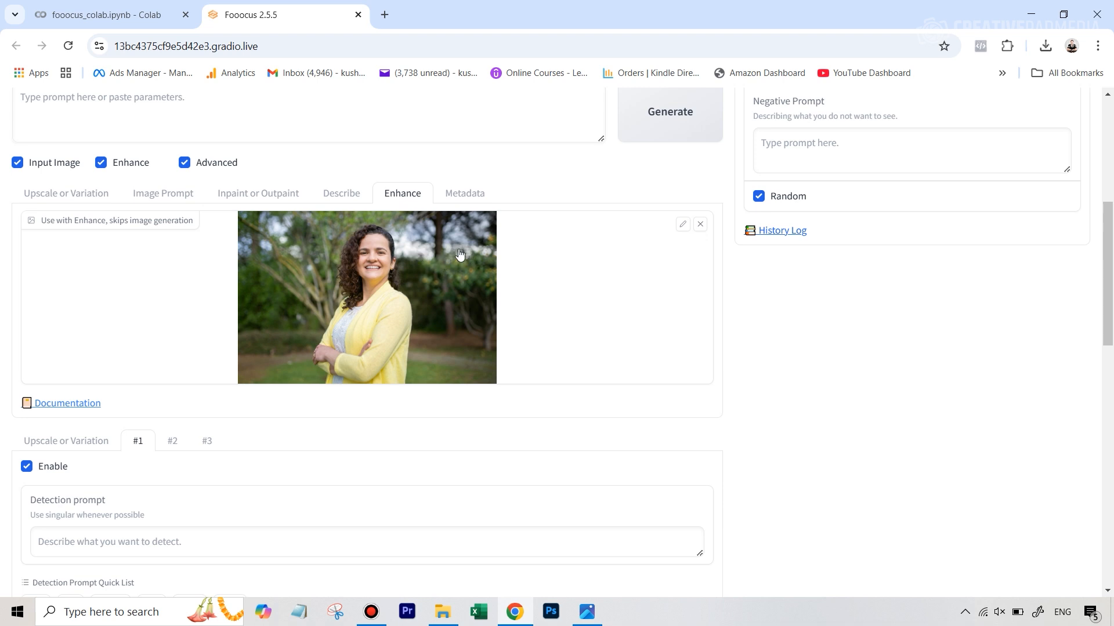
scroll(545, 380, "down", 2)
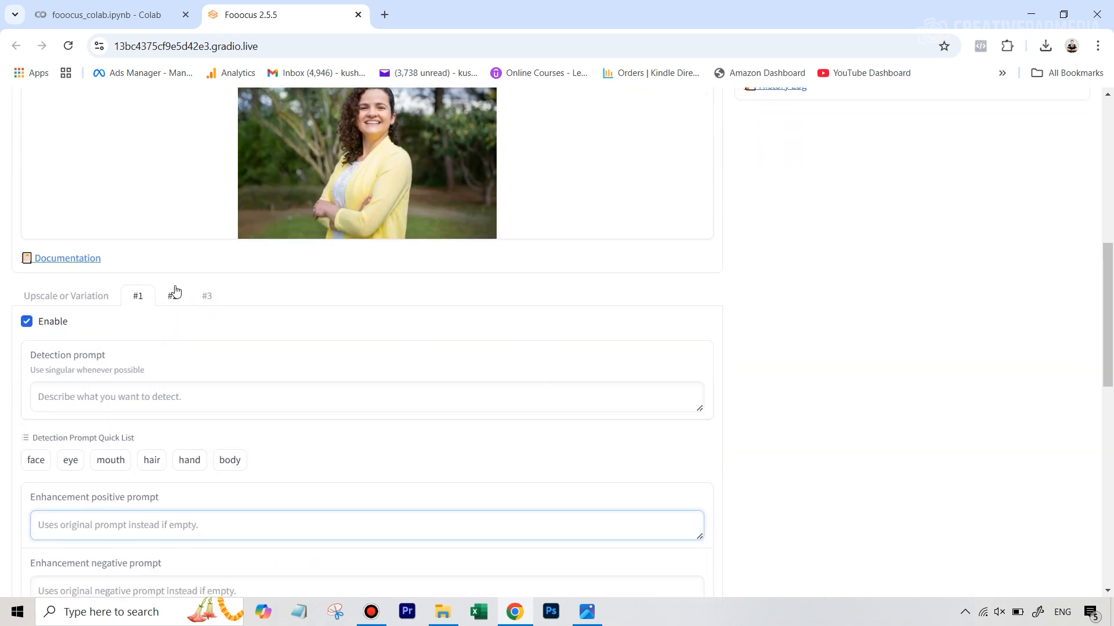
scroll(298, 385, "down", 2)
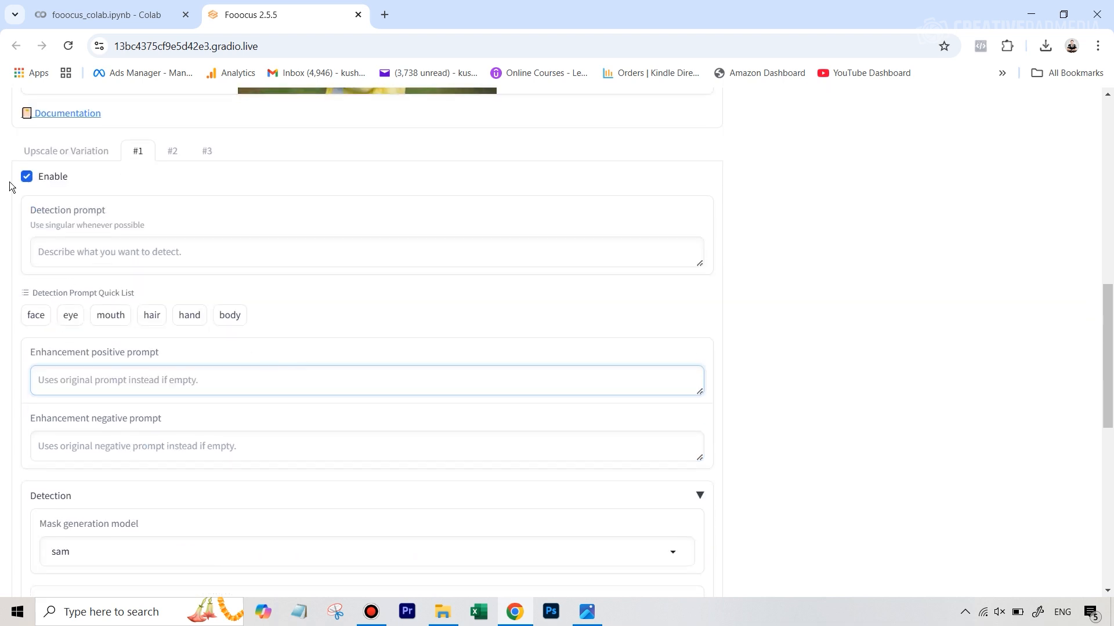
left_click(172, 152)
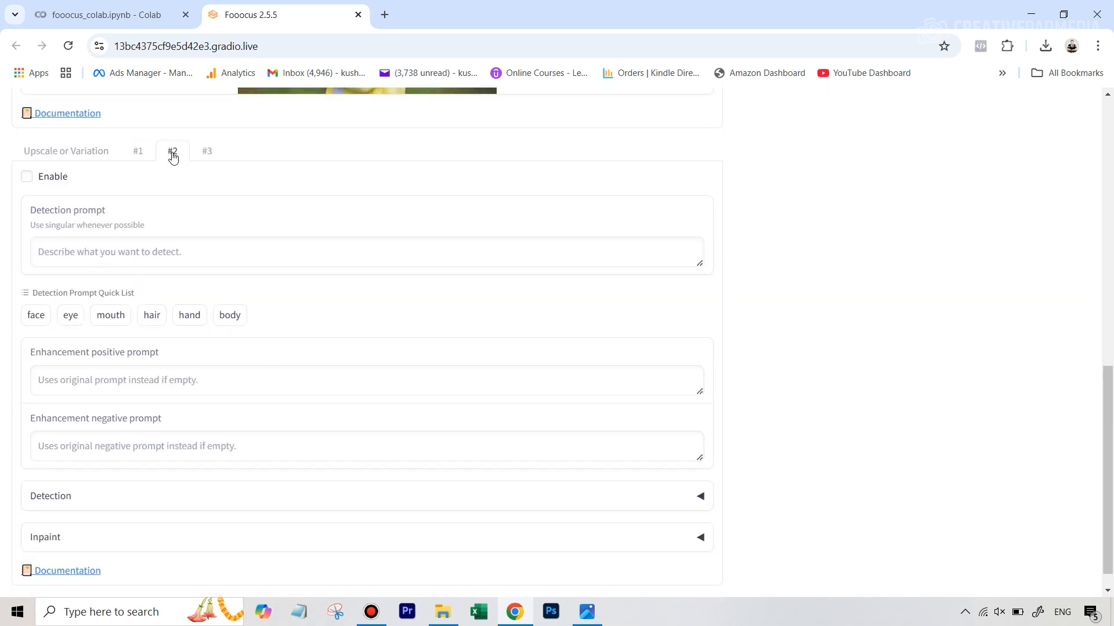
left_click(27, 177)
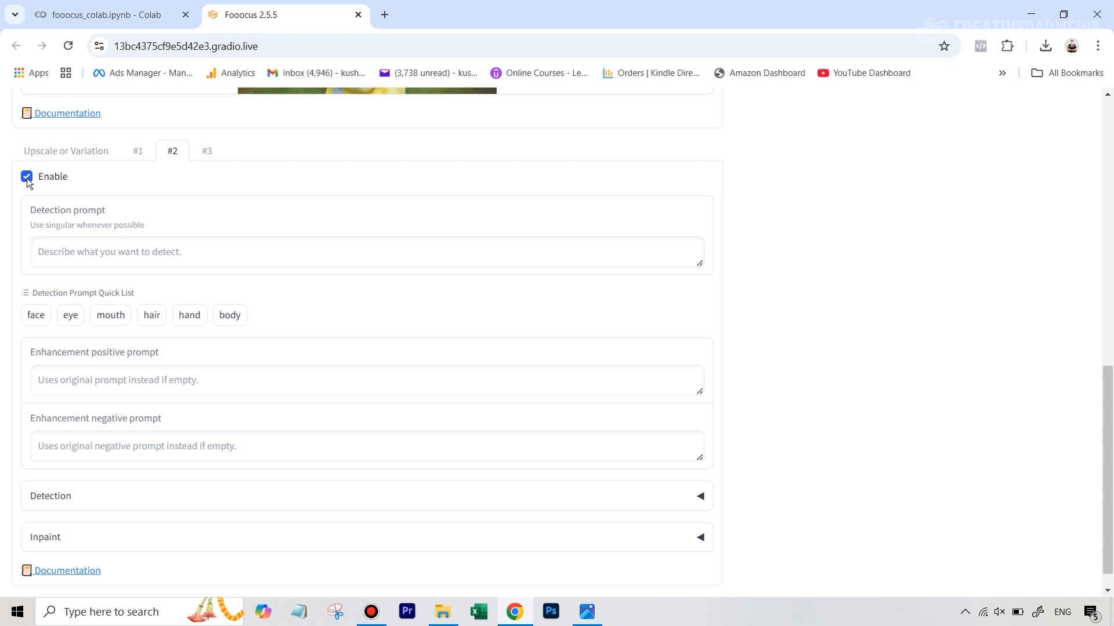
Set the detection prompt of enhancement #1 to "clothes"
left_click(139, 152)
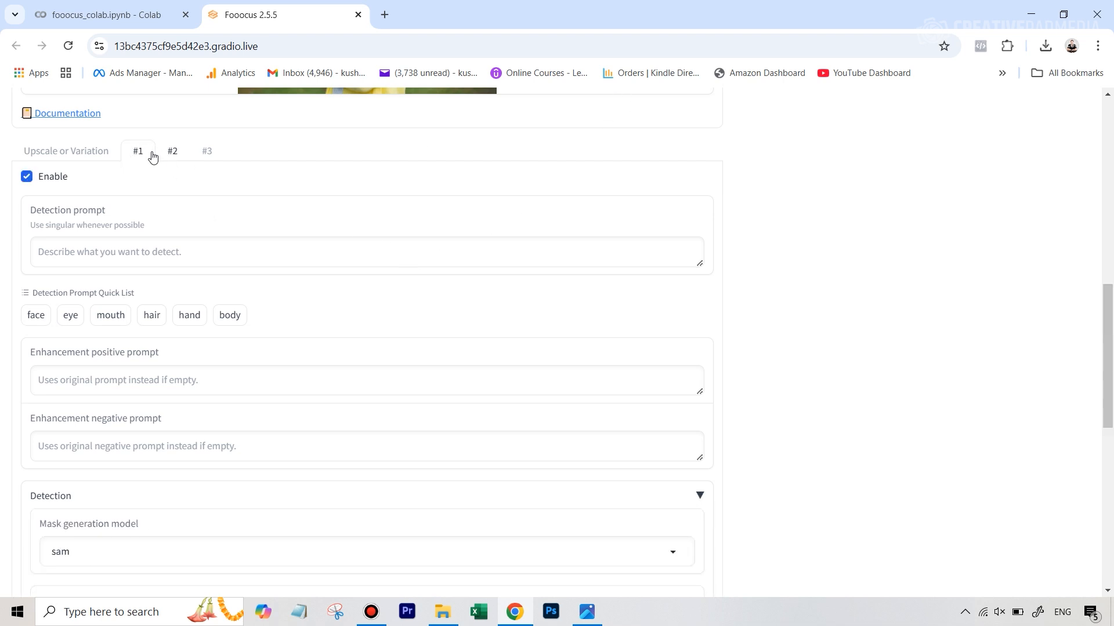
scroll(74, 209, "up", 3)
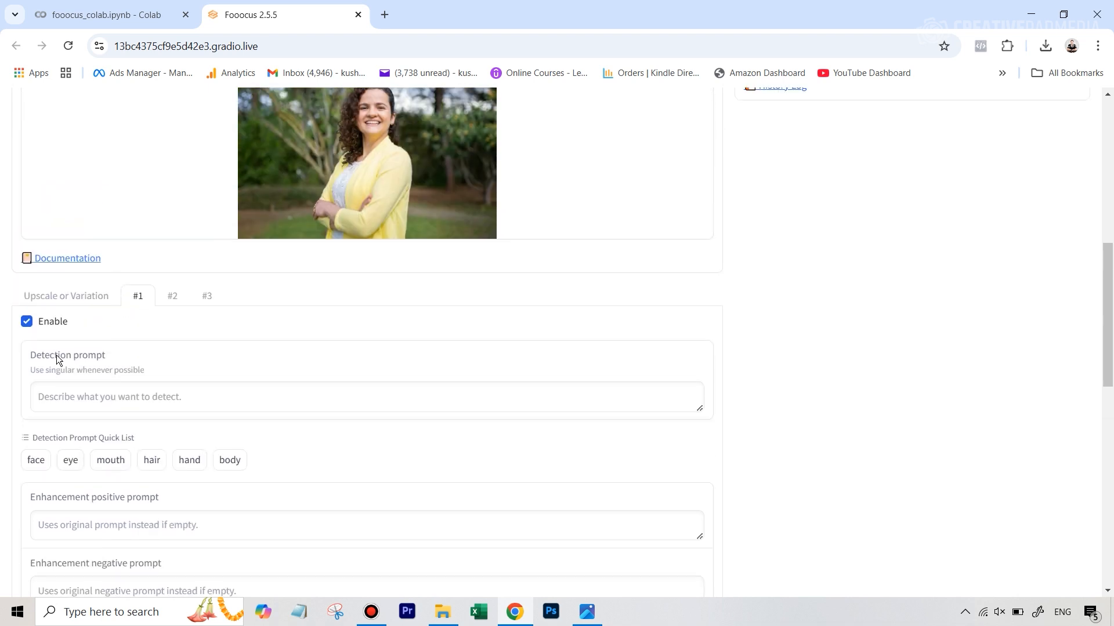
scroll(281, 363, "up", 1)
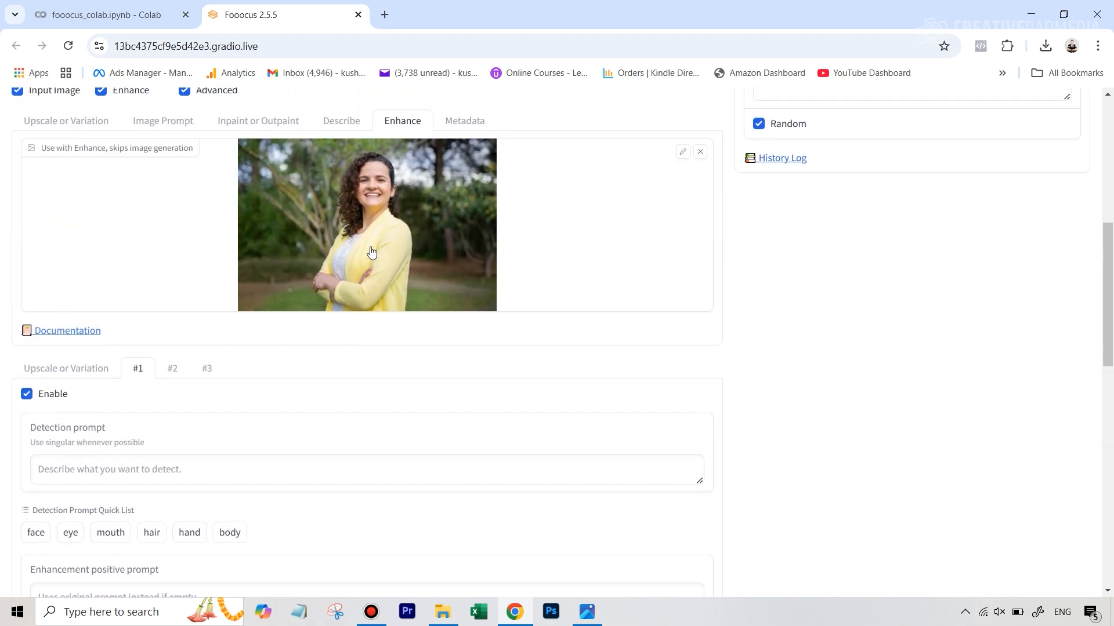
scroll(235, 363, "down", 1)
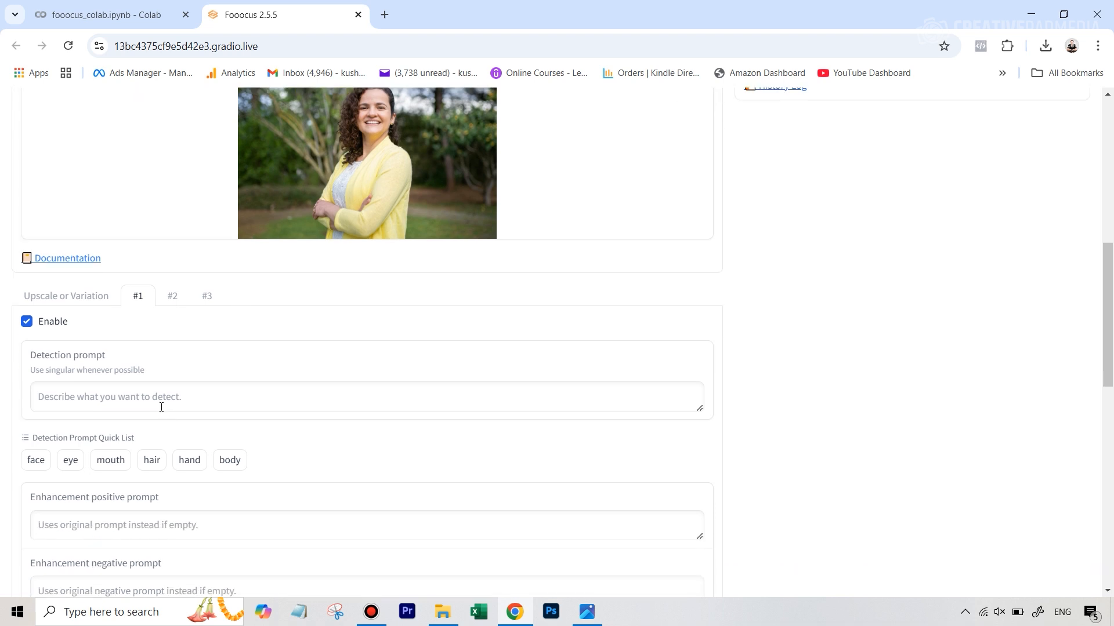
left_click(154, 403)
type("clothes")
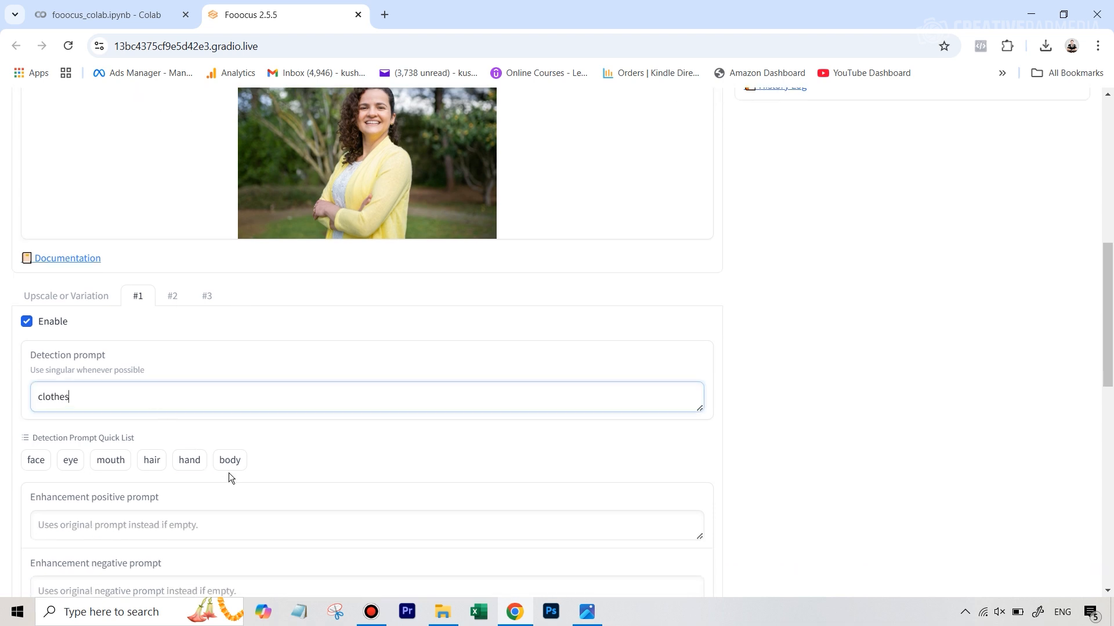
Set the enhancement positive prompt of enhancement #1 to "blue blazer"
scroll(228, 472, "down", 3)
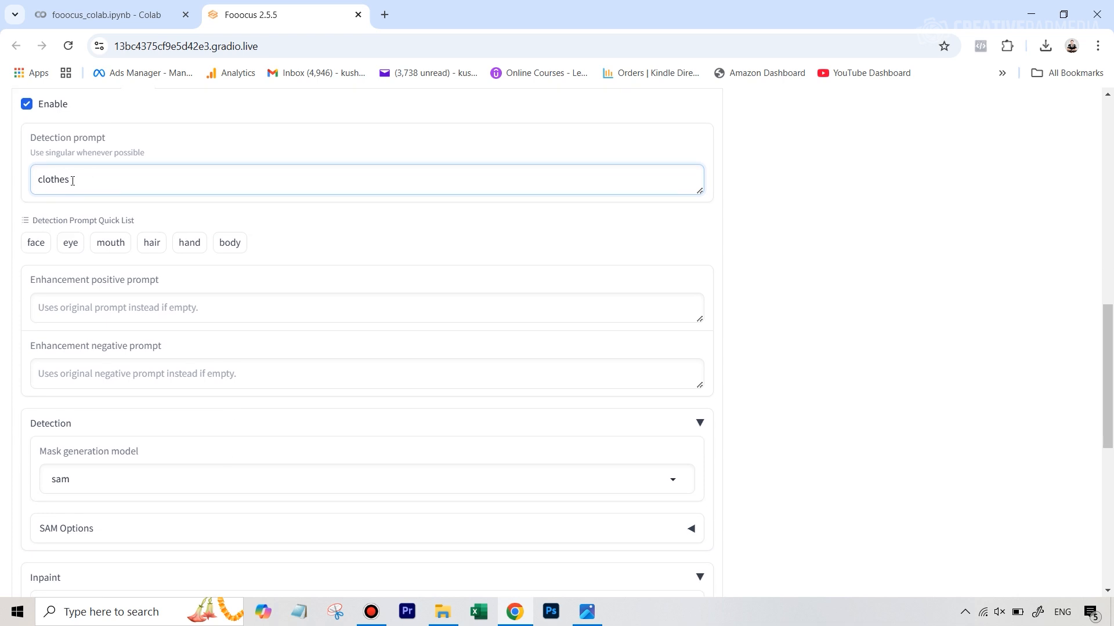
scroll(209, 185, "up", 4)
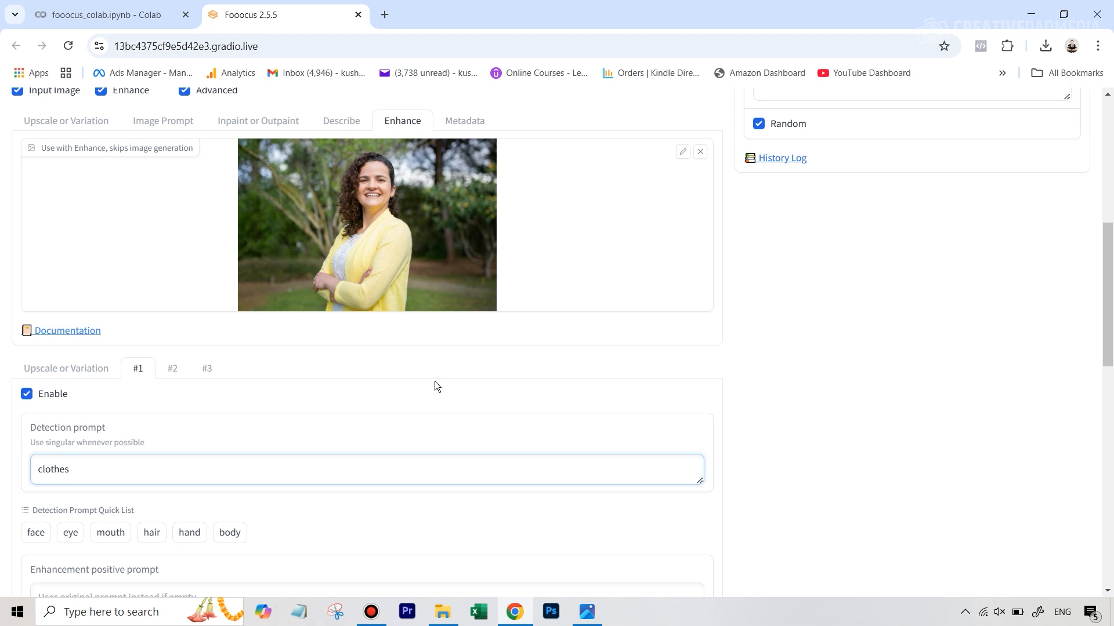
scroll(431, 388, "down", 4)
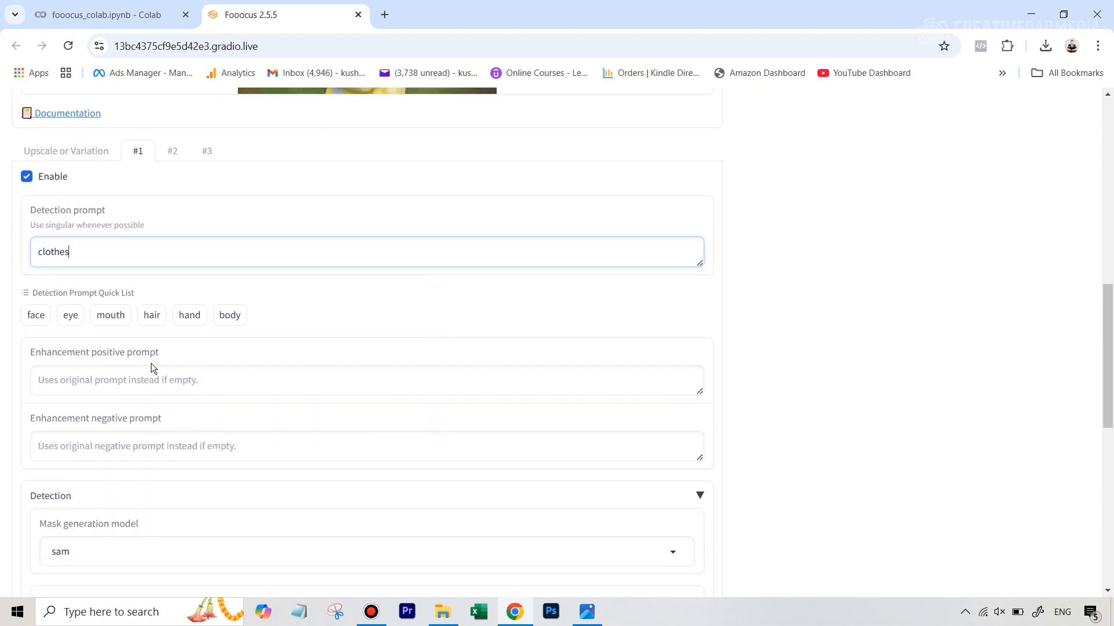
scroll(389, 313, "up", 3)
scroll(153, 411, "down", 3)
left_click(136, 373)
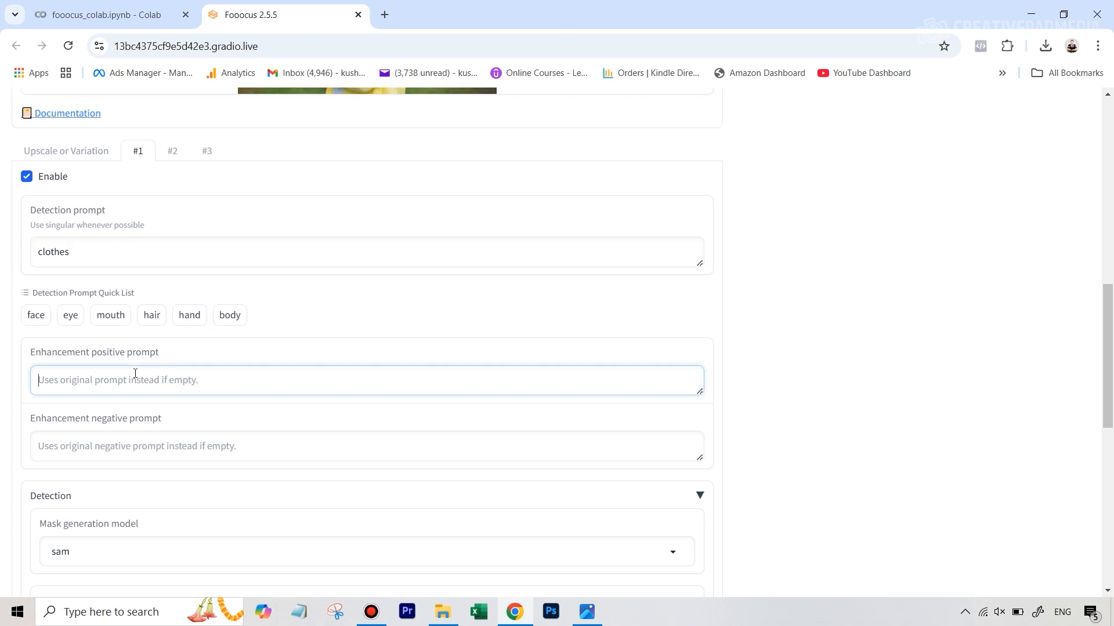
type("blue bl")
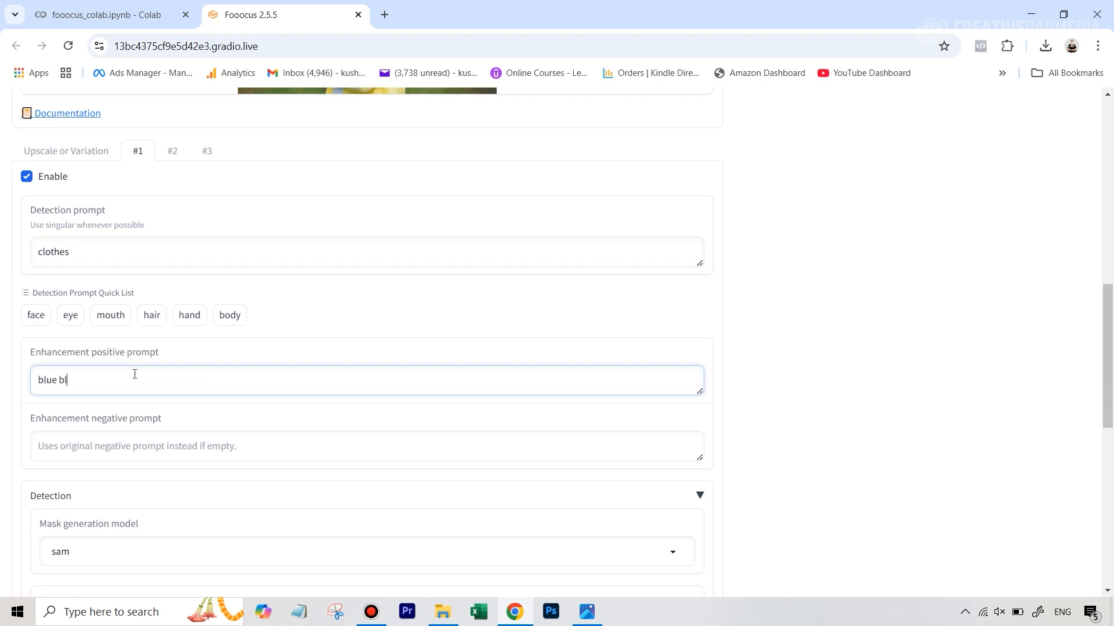
type("azer")
Check enhancement #1's detection and inpaint settings and set Mask Erode or Dilate to 2
scroll(124, 422, "down", 2)
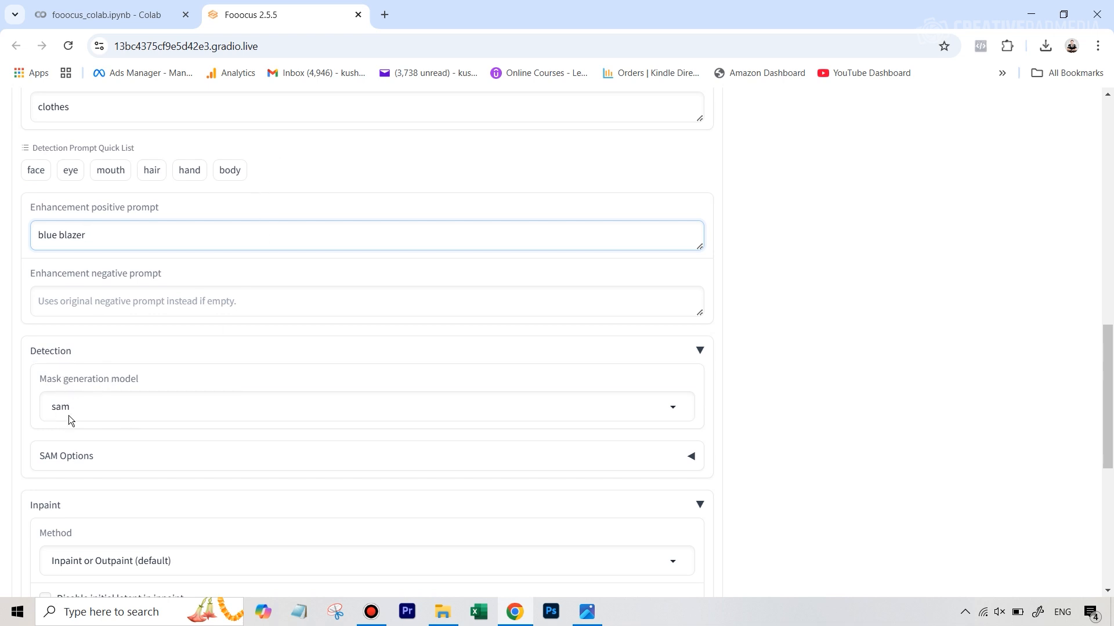
scroll(358, 492, "down", 4)
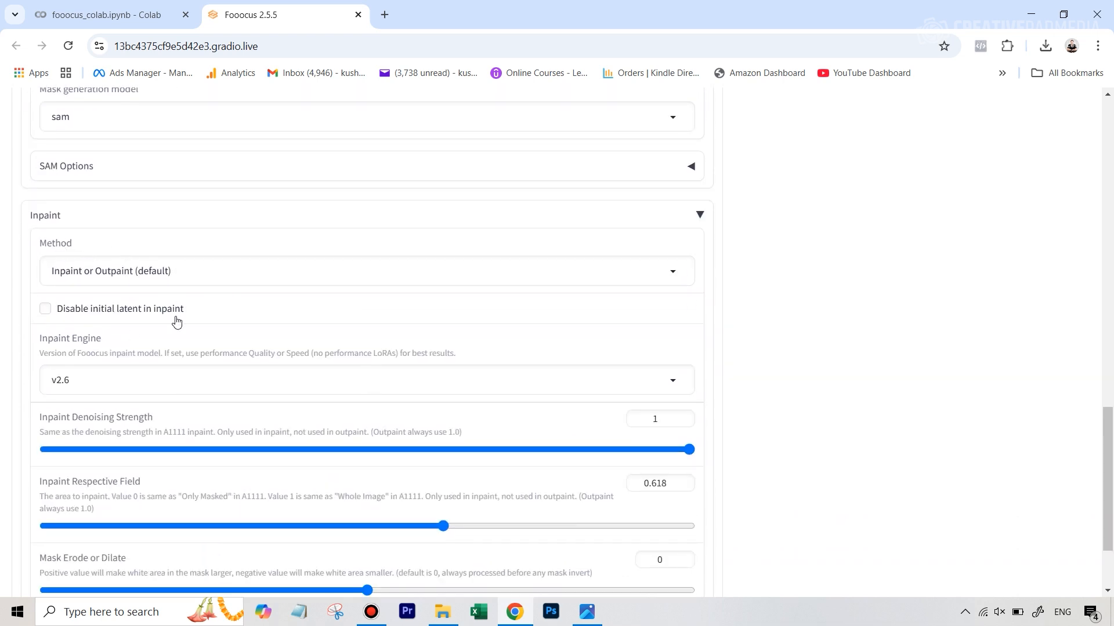
scroll(256, 376, "down", 2)
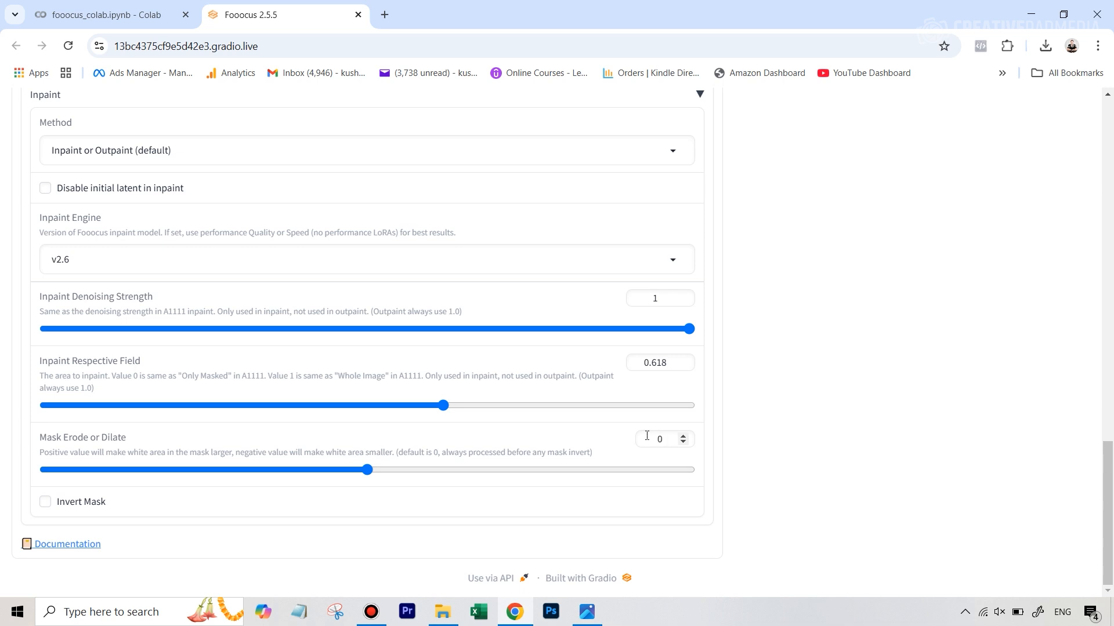
scroll(427, 218, "up", 14)
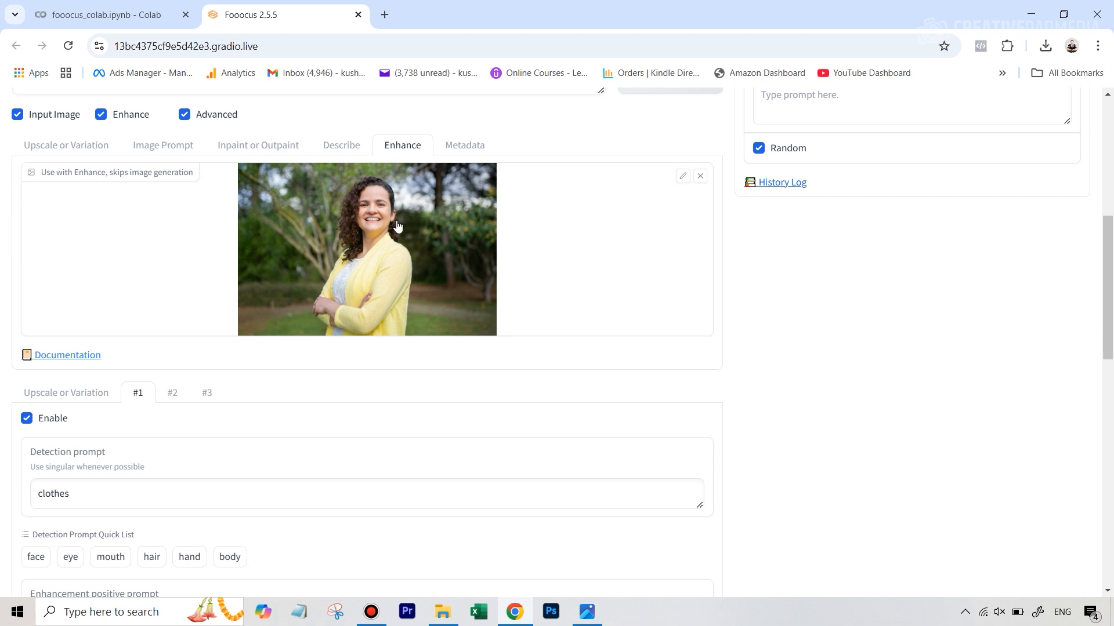
scroll(486, 490, "down", 4)
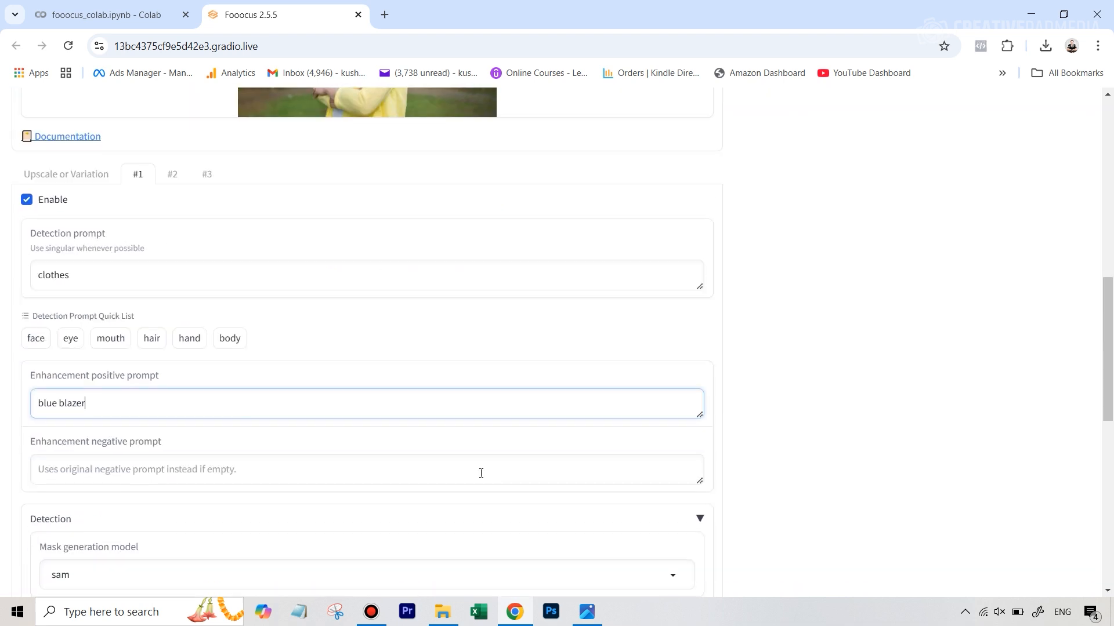
scroll(480, 473, "down", 10)
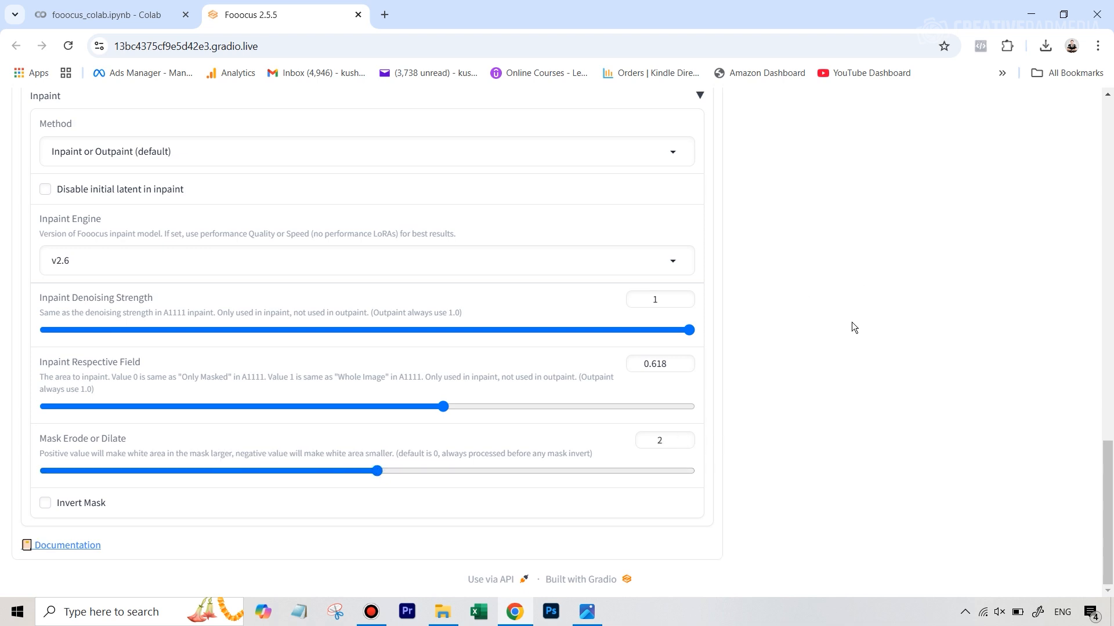
scroll(851, 322, "up", 3)
scroll(812, 329, "down", 3)
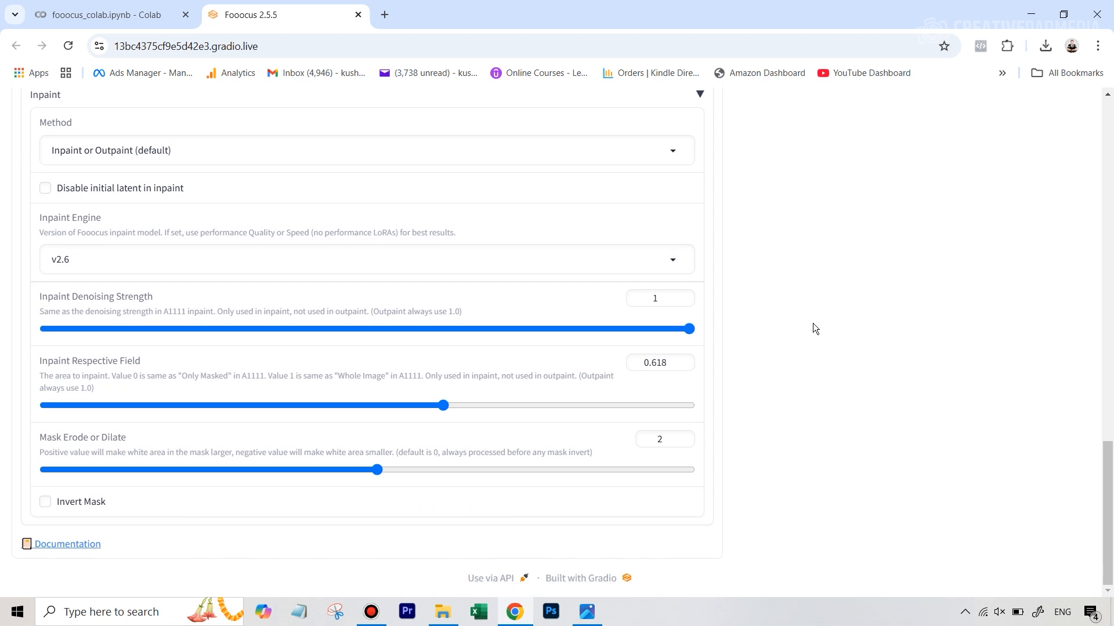
Set the mask generation model of enhancement #2 to isnet-general-use
scroll(812, 329, "up", 15)
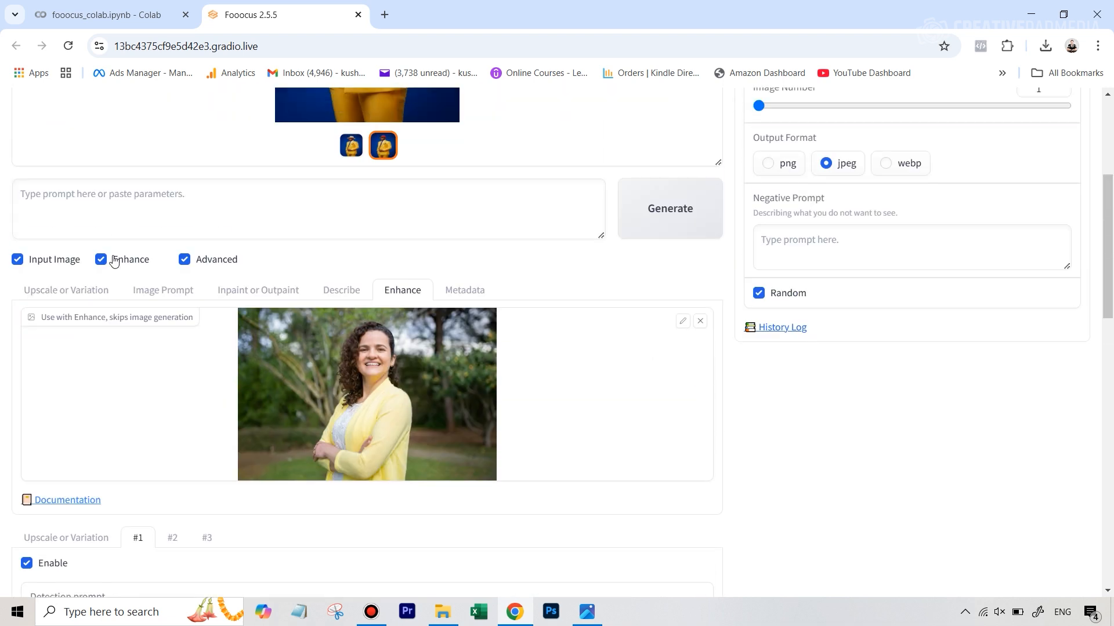
scroll(480, 422, "down", 3)
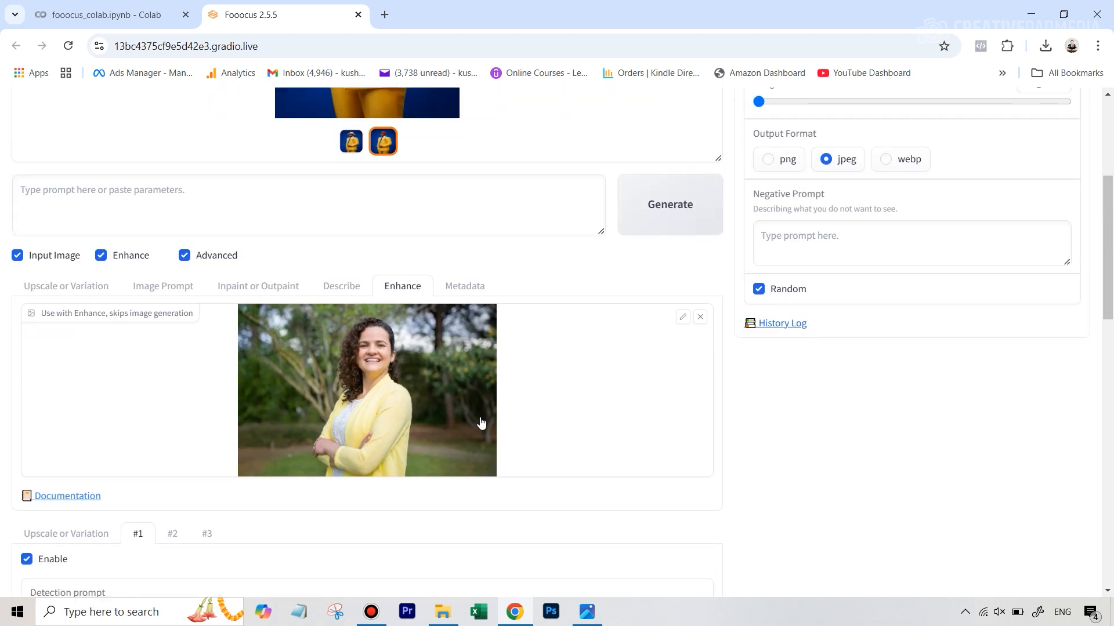
left_click(173, 394)
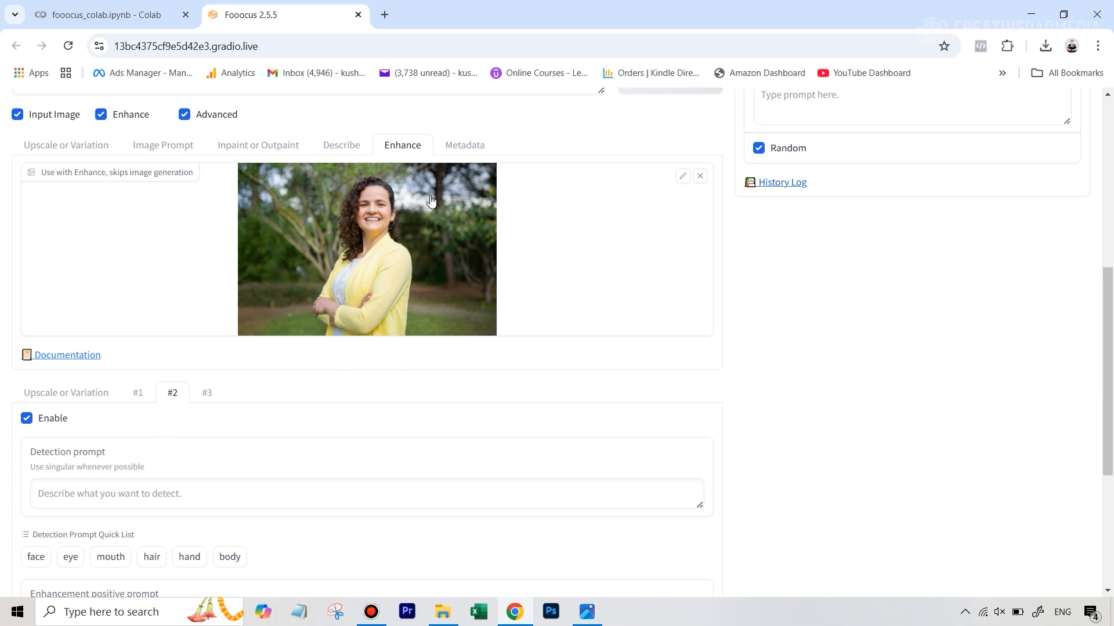
scroll(356, 360, "down", 3)
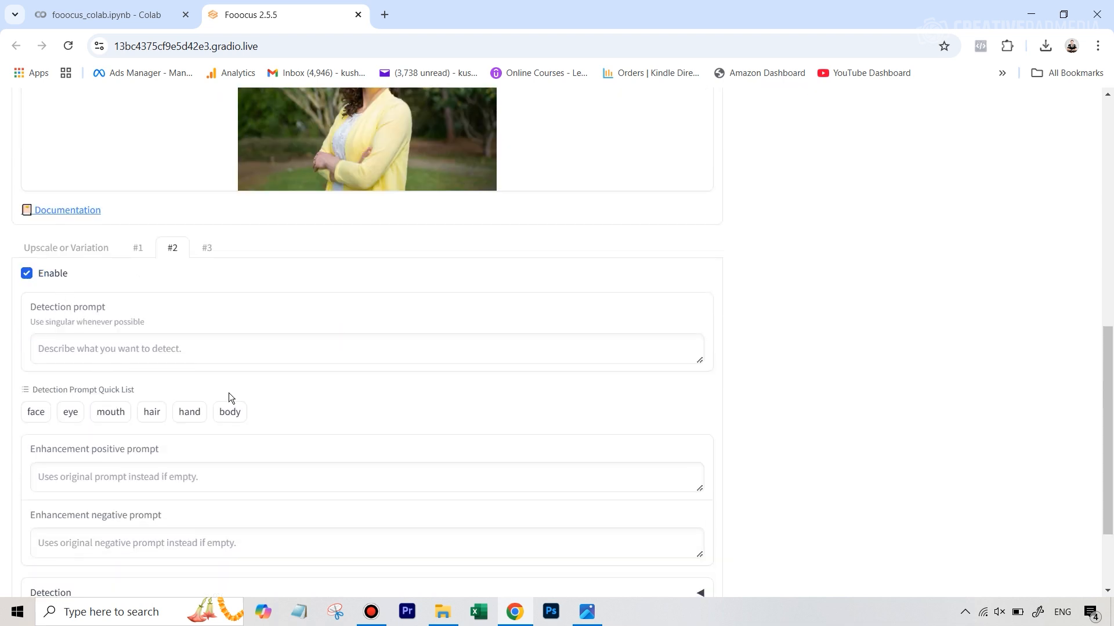
scroll(229, 392, "up", 2)
scroll(231, 391, "down", 1)
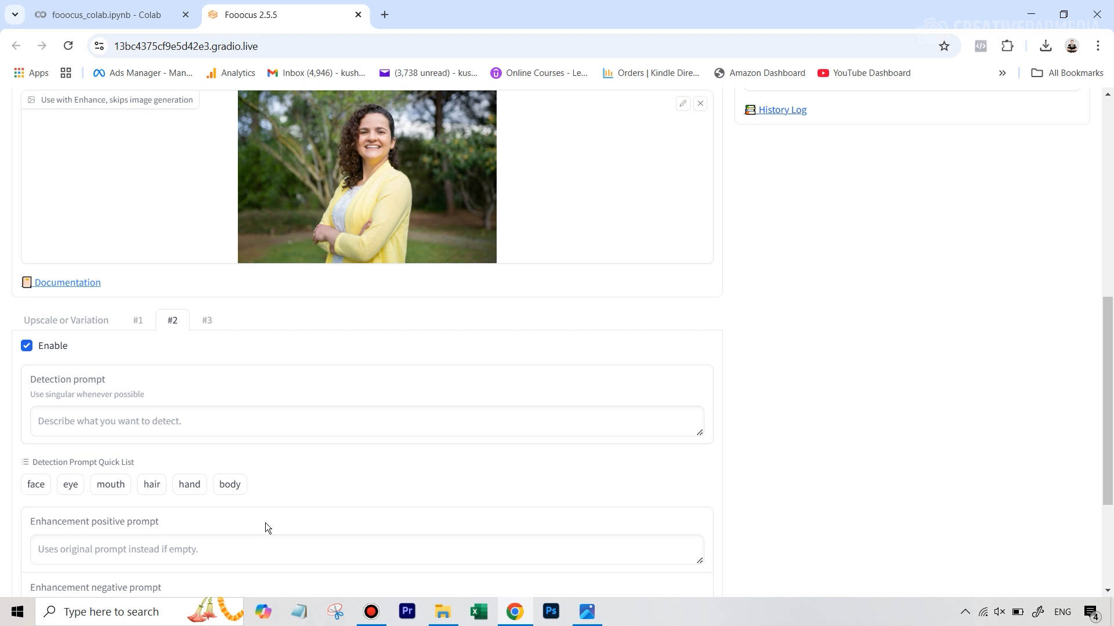
scroll(168, 505, "down", 2)
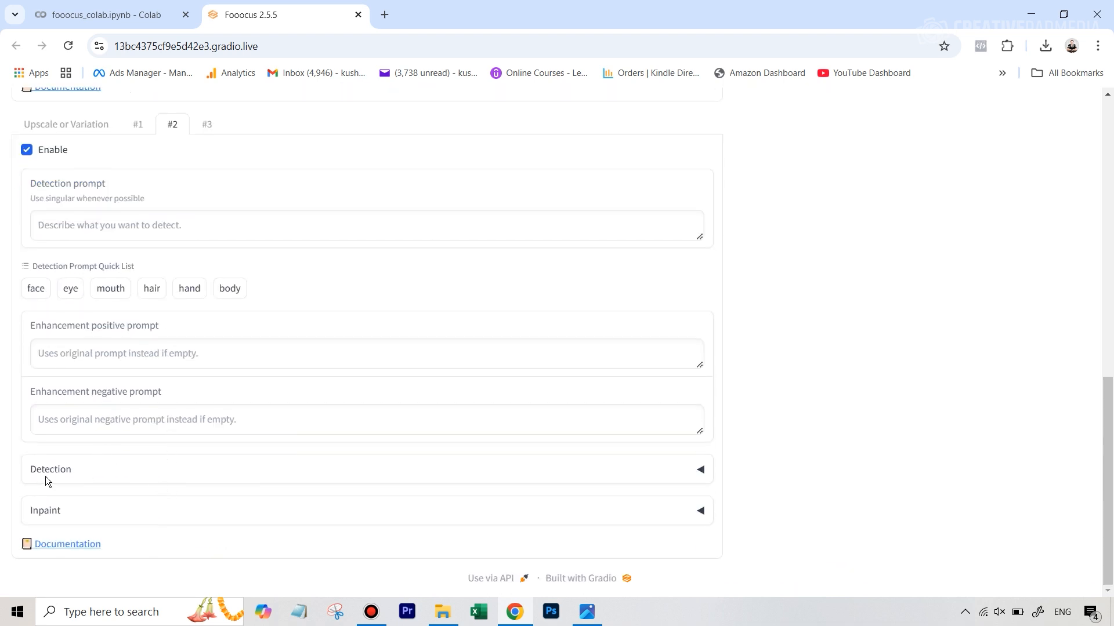
left_click(47, 480)
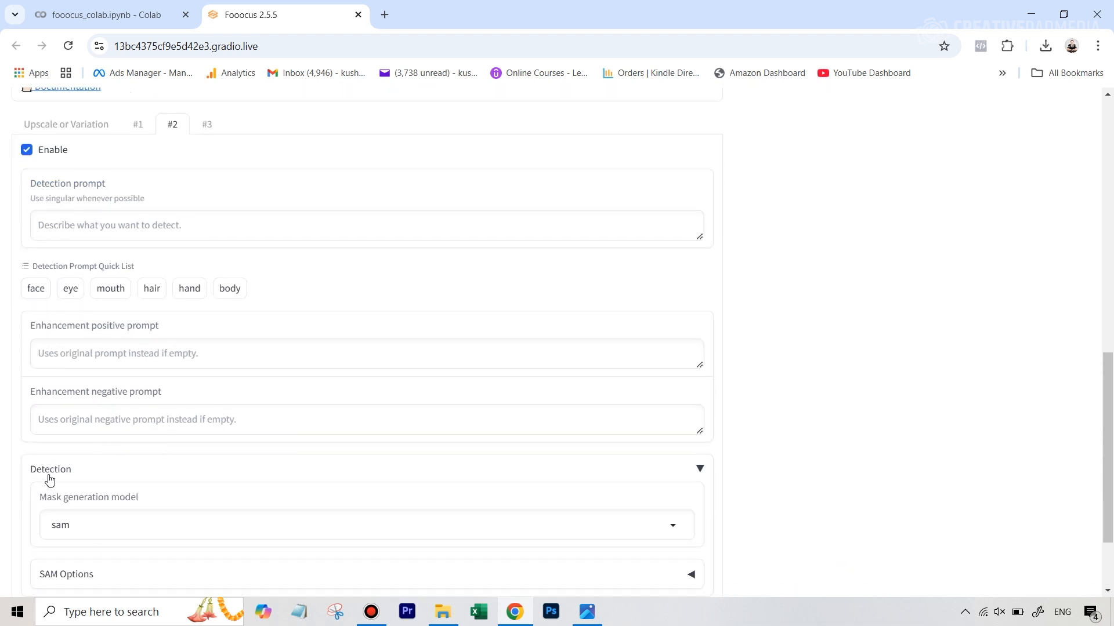
left_click(673, 528)
left_click(82, 446)
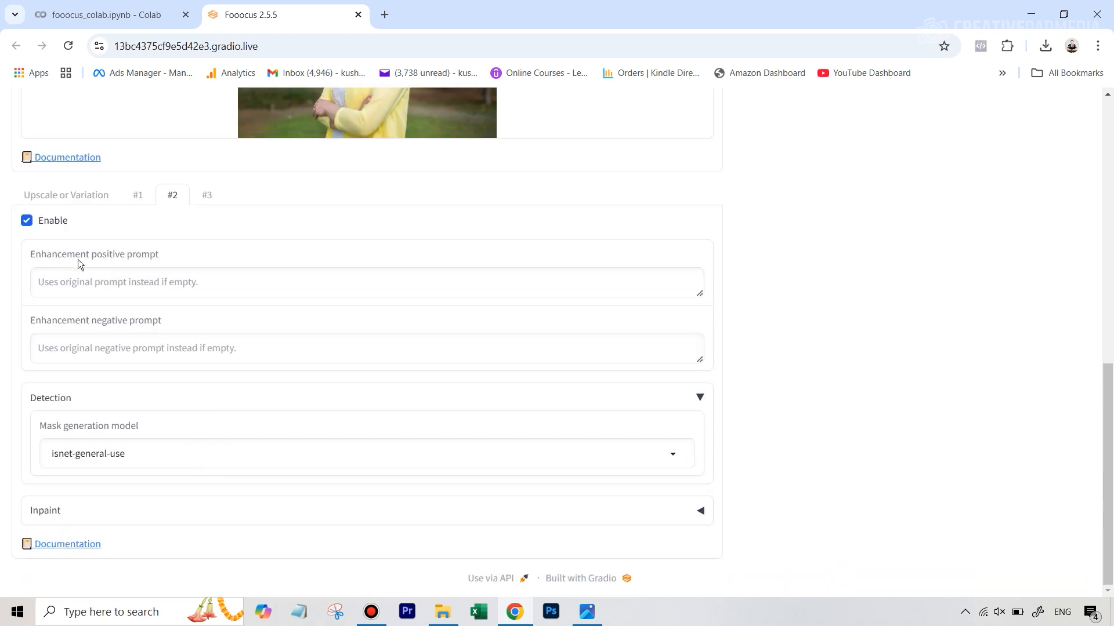
Set the enhancement positive prompt of enhancement #2 to "pink seamless paper backdrop"
left_click(73, 286)
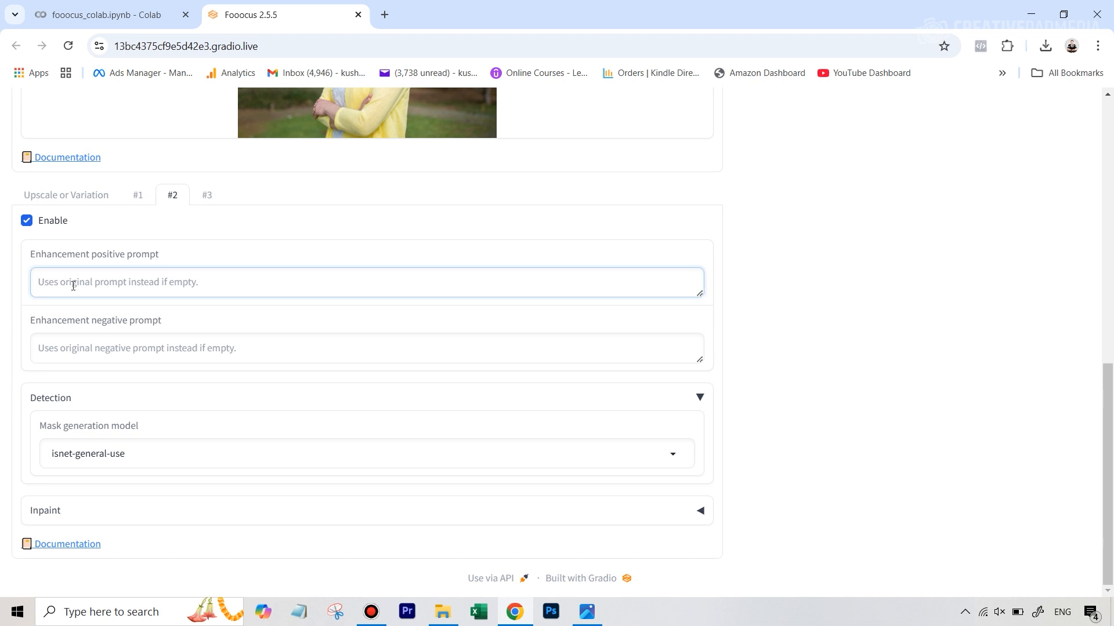
type("pink seamless paper ")
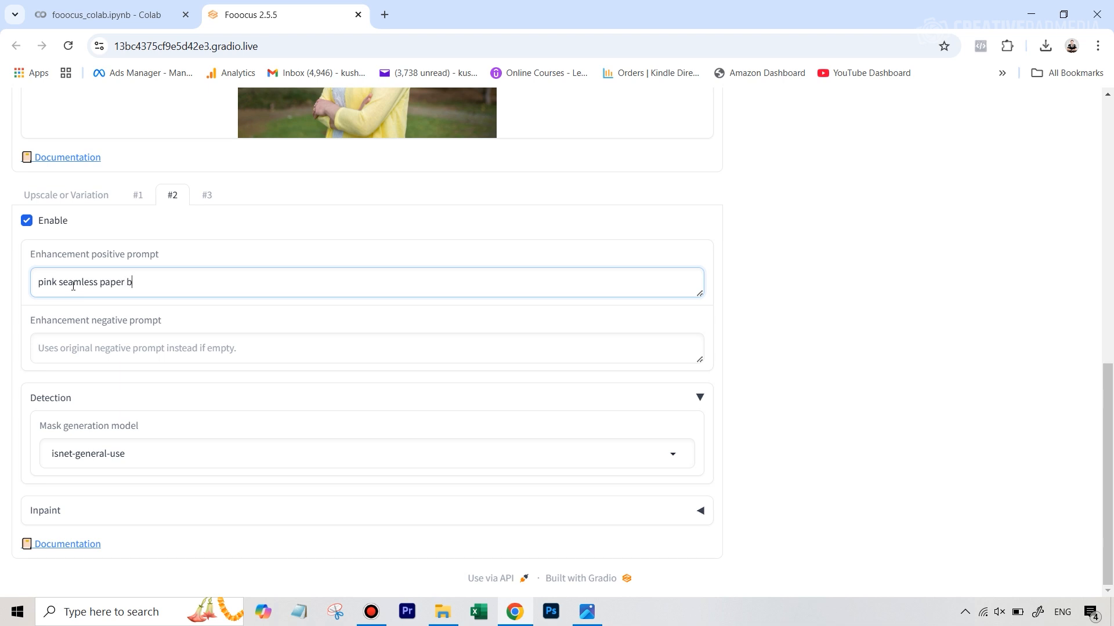
type("backdrop")
Turn on Invert Mask for enhancement #2 and set its inpaint method to Modify Content (add objects, change background, etc.)
left_click(701, 513)
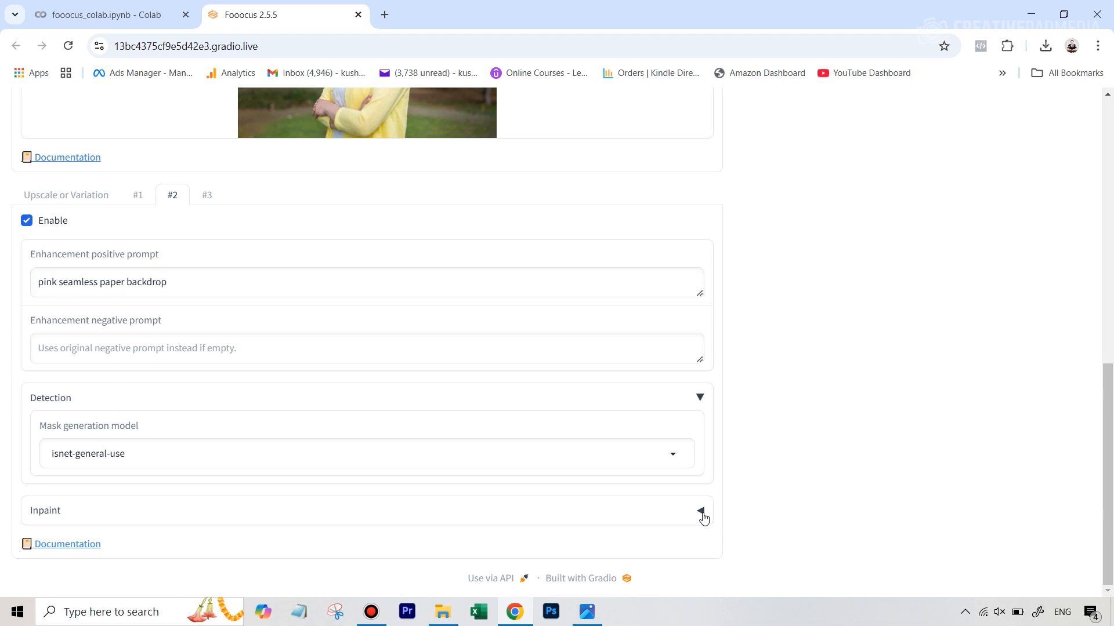
scroll(487, 464, "down", 2)
scroll(470, 460, "down", 5)
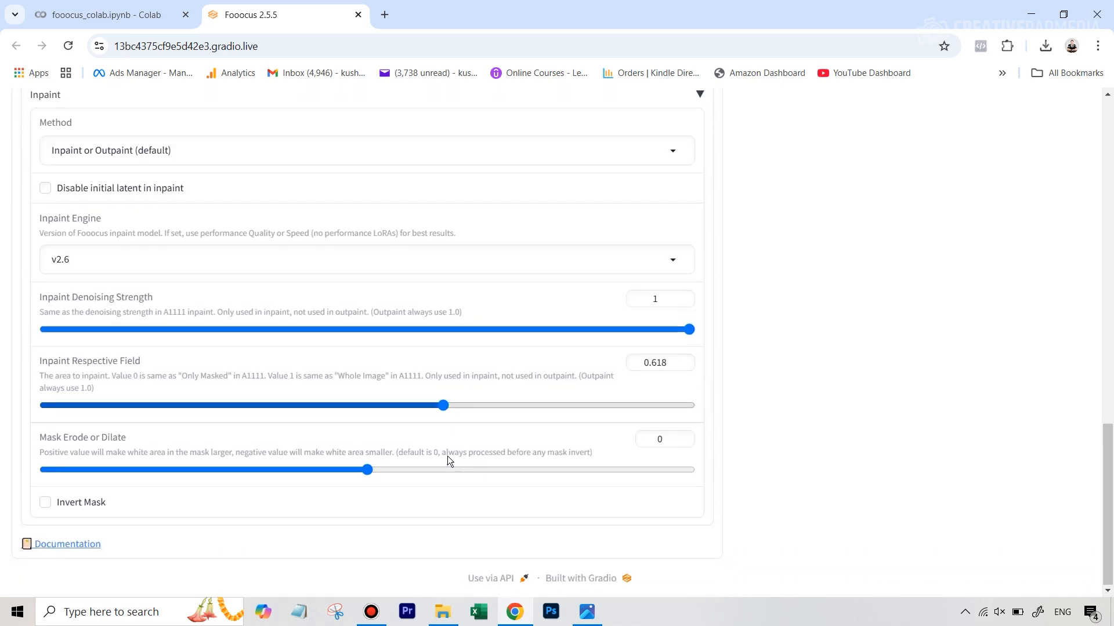
left_click(64, 509)
scroll(220, 274, "up", 2)
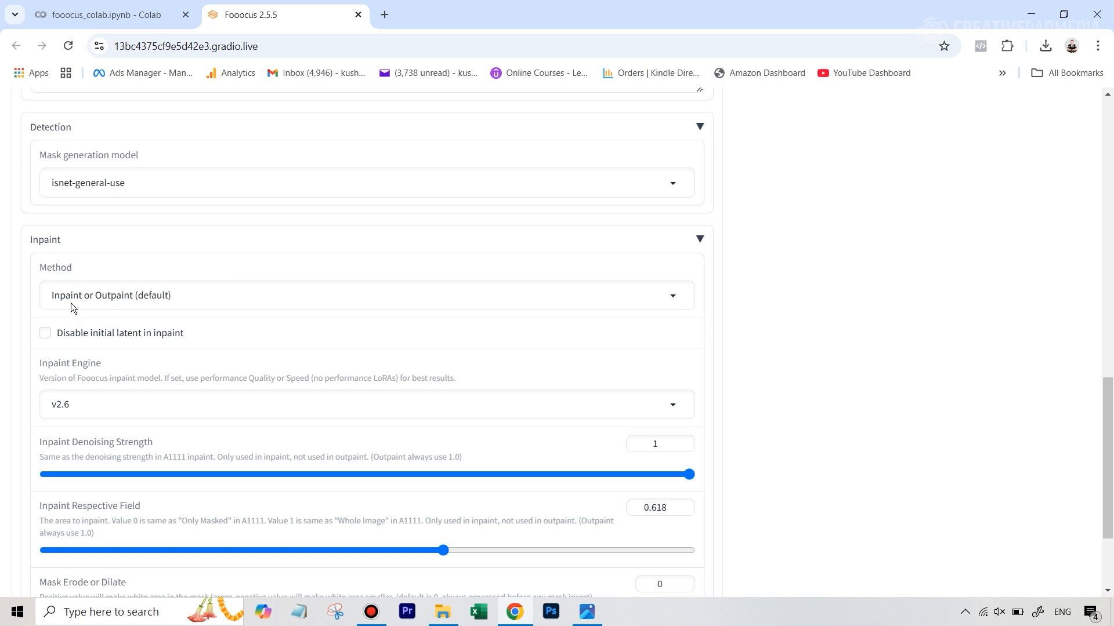
left_click(676, 300)
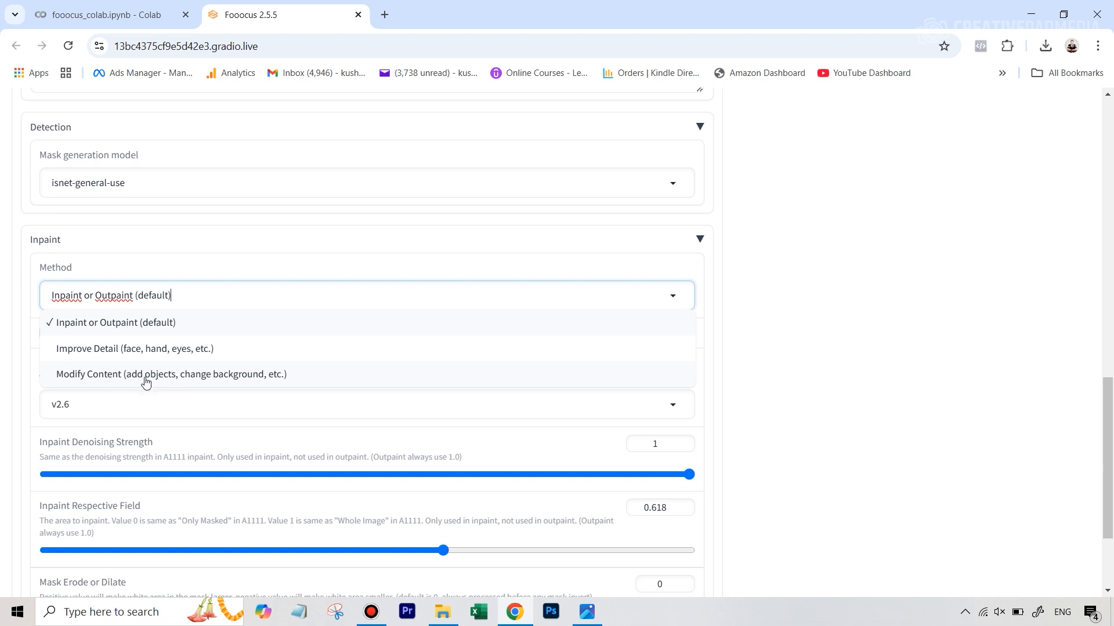
left_click(225, 382)
Check the upscale and enhancement #1 to #3 settings and generate the enhanced portrait of the woman
scroll(737, 388, "up", 6)
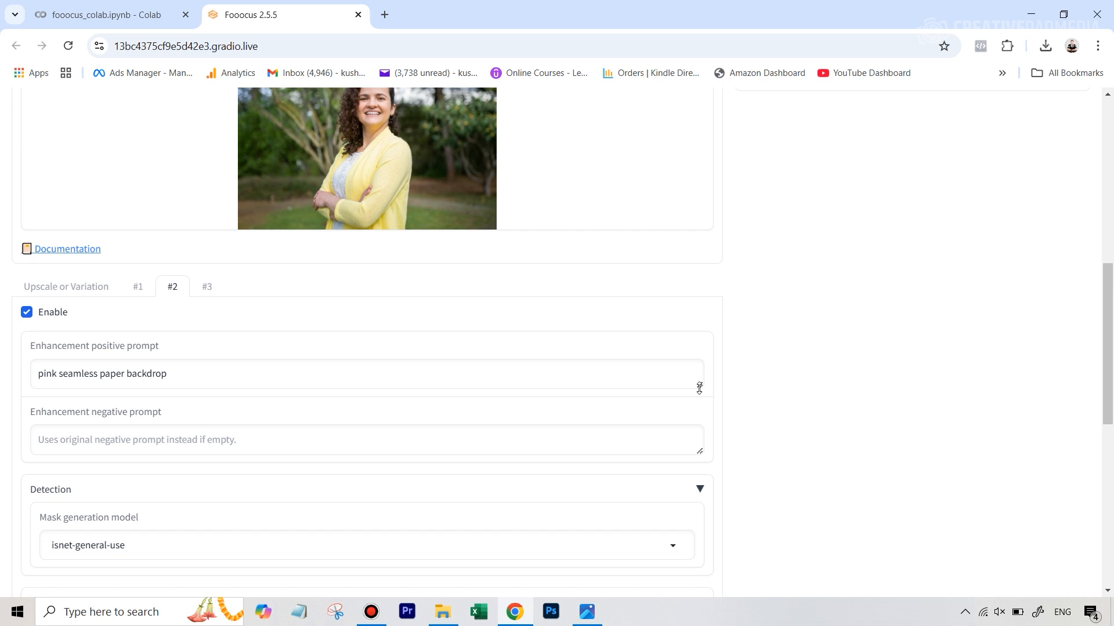
left_click(135, 292)
left_click(166, 294)
left_click(58, 288)
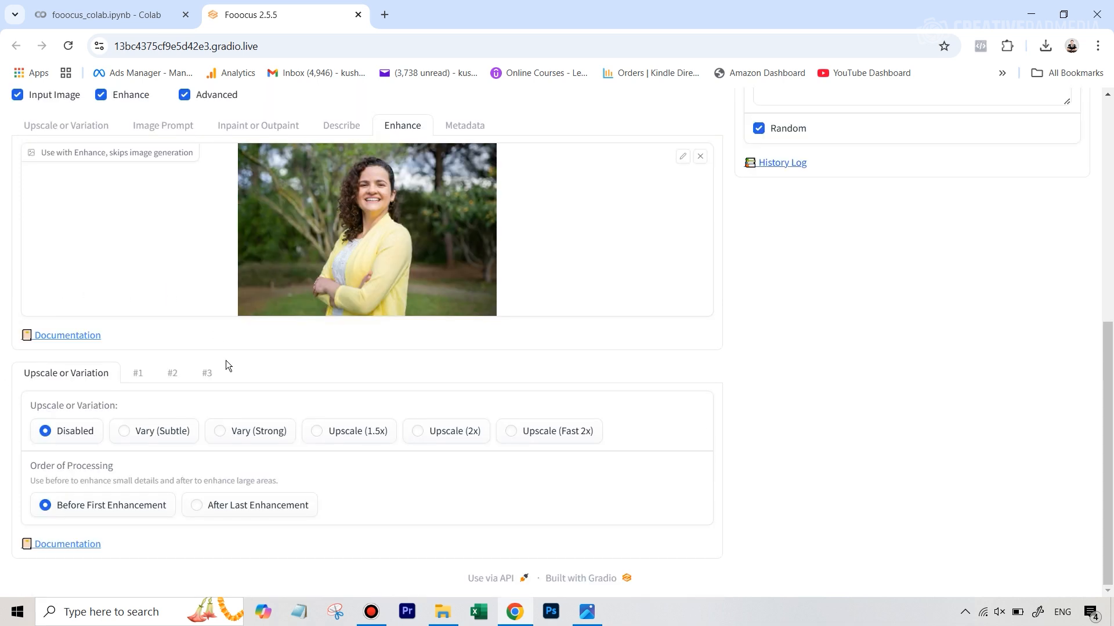
left_click(209, 373)
scroll(640, 387, "up", 7)
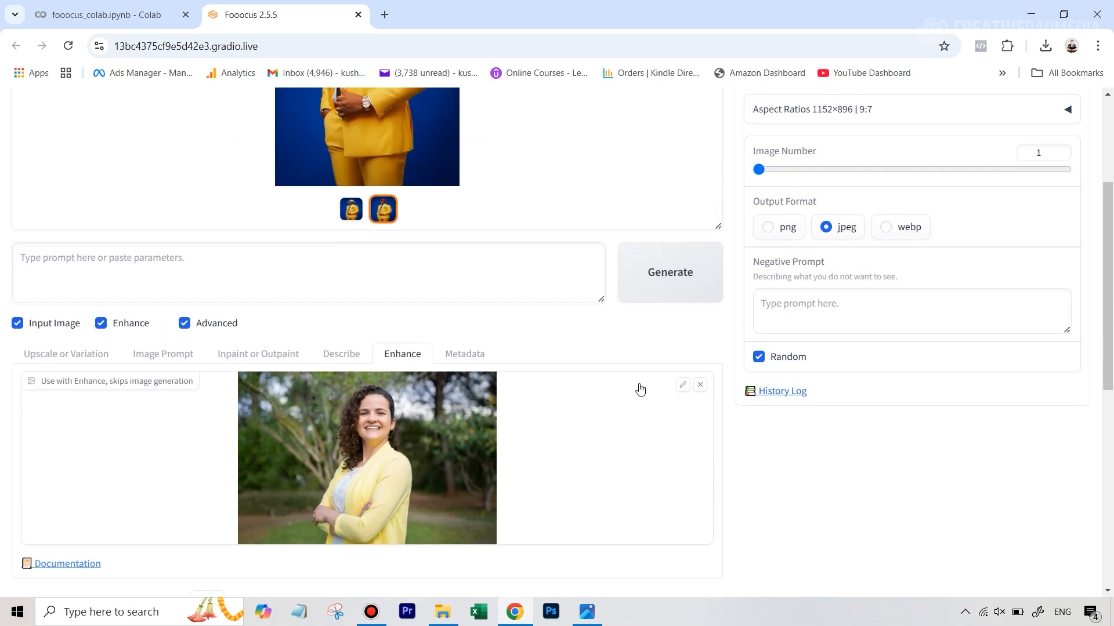
scroll(640, 388, "down", 7)
scroll(639, 384, "up", 5)
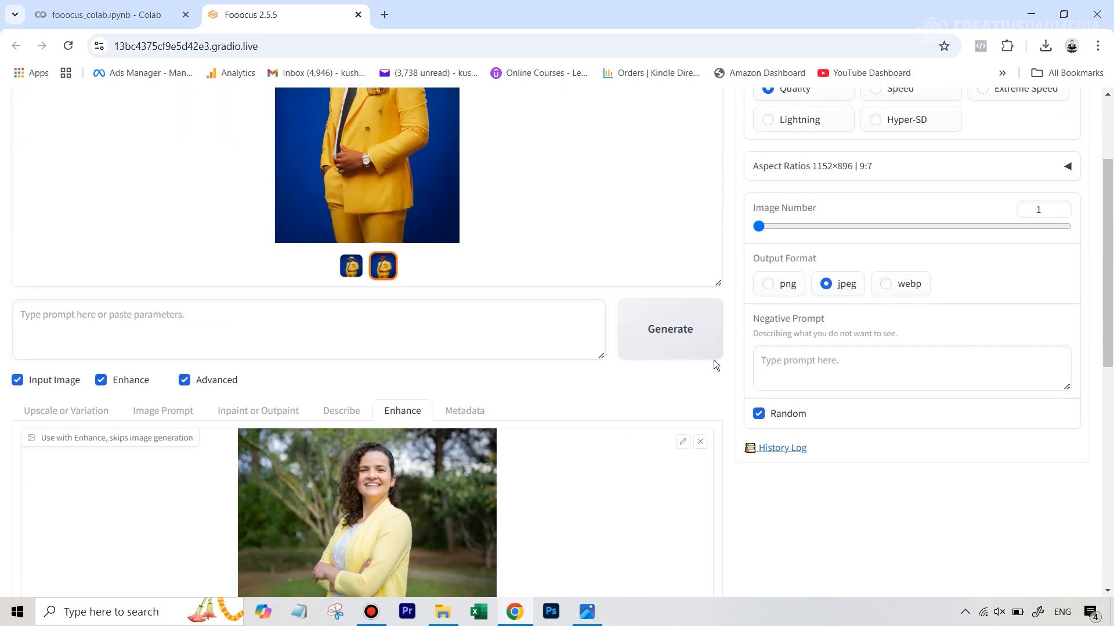
left_click(692, 349)
scroll(626, 357, "up", 3)
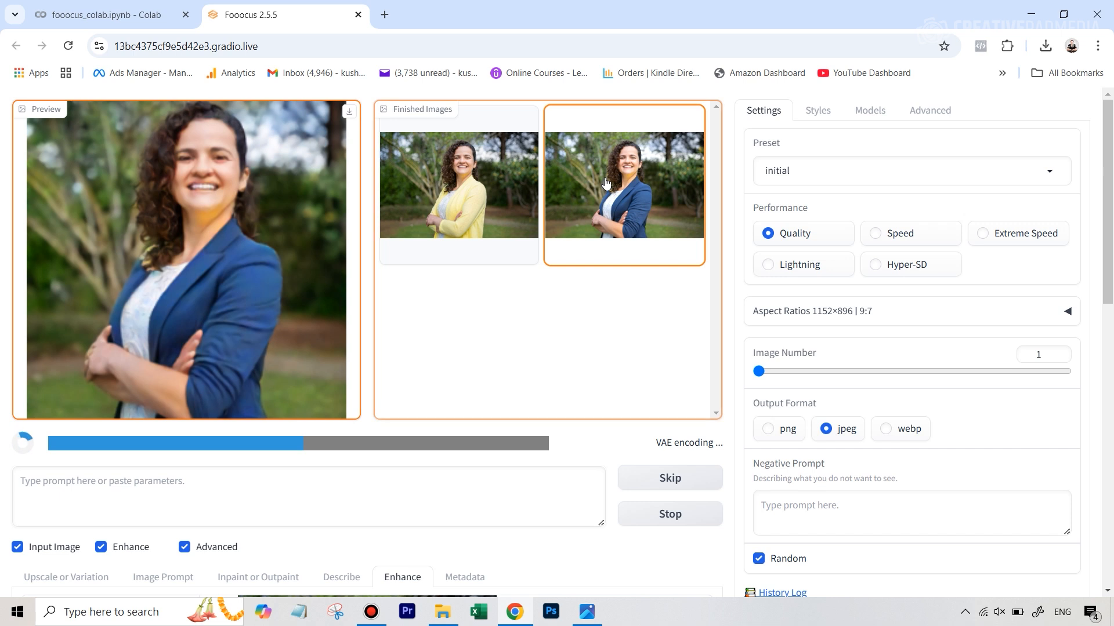
Compare the original yellow cardigan portrait with the blue blazer version at full size
left_click(505, 190)
left_click(505, 189)
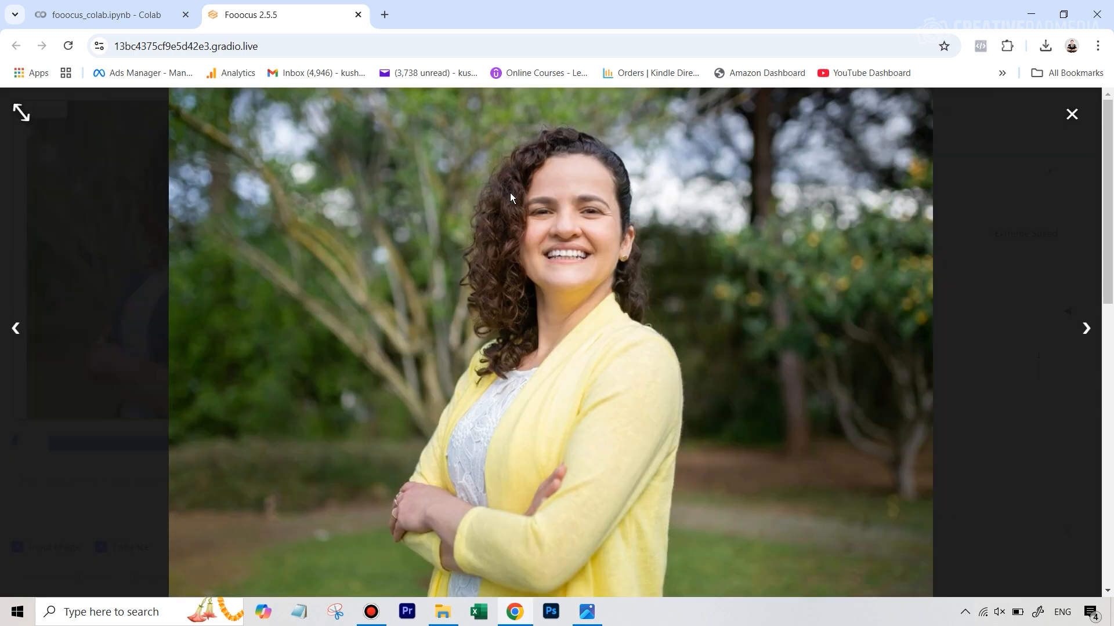
left_click(1085, 334)
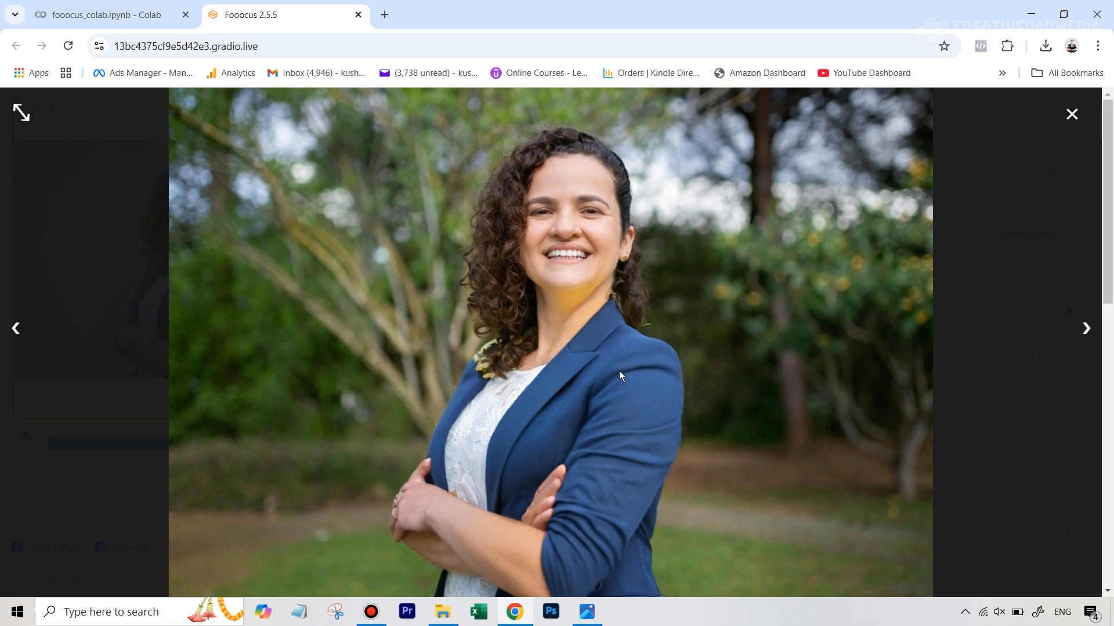
left_click(13, 335)
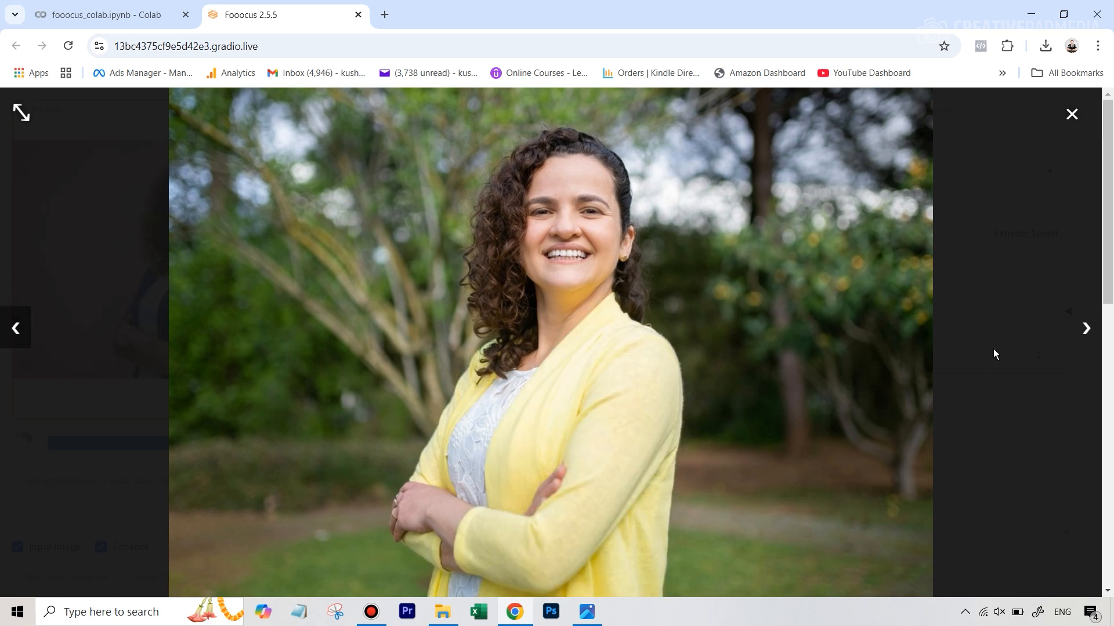
left_click(1093, 333)
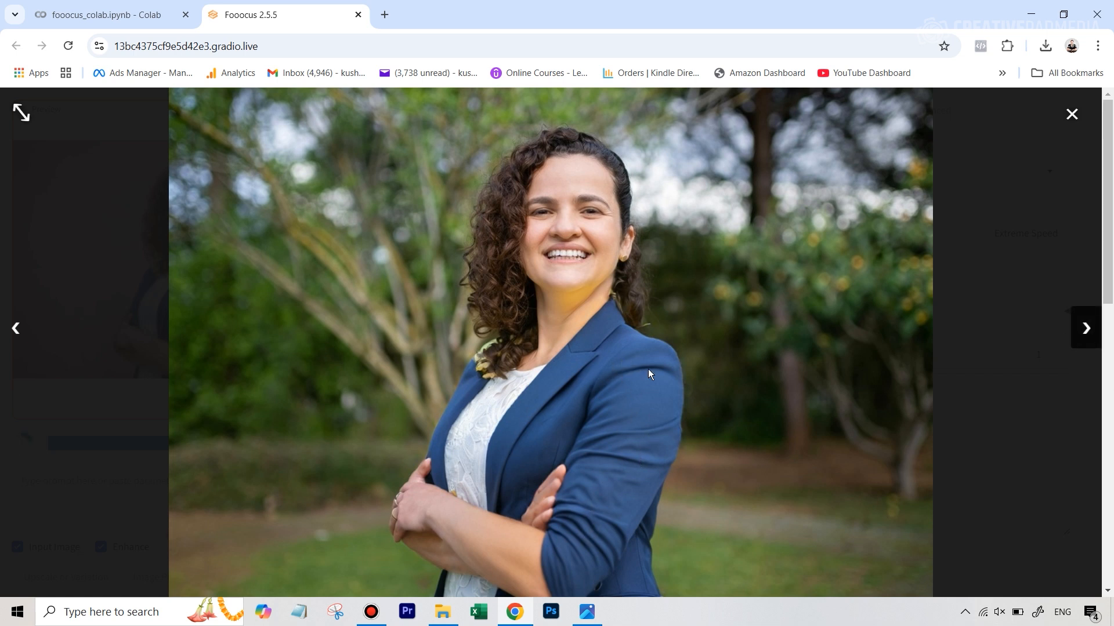
left_click(15, 328)
left_click(1068, 329)
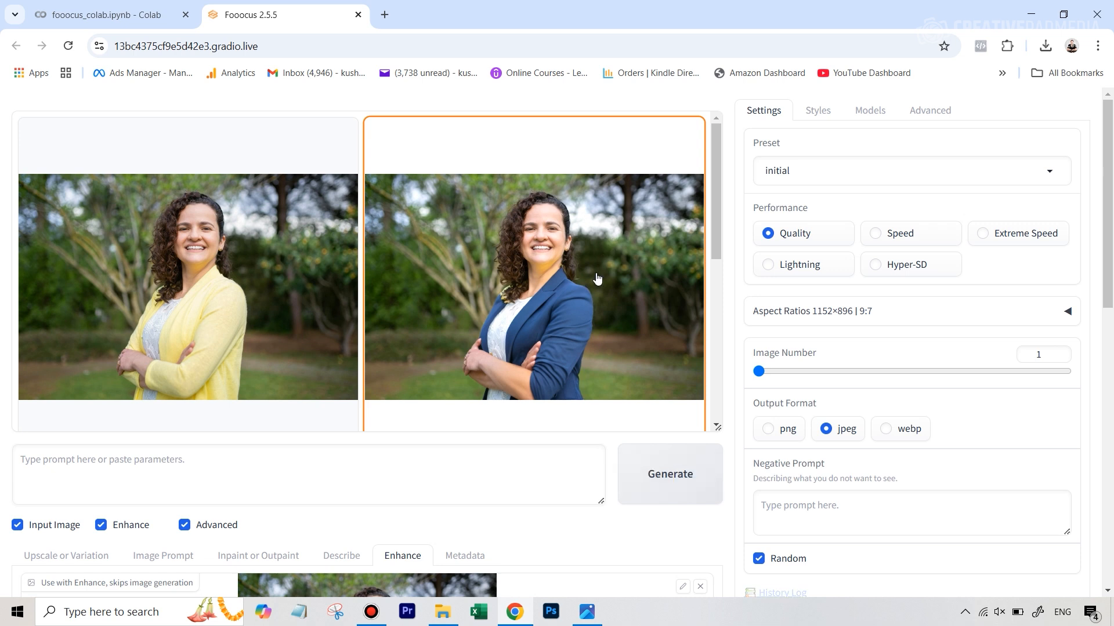
Examine the three finished images at full size, from the original through the blazer change to the pink backdrop
scroll(577, 280, "down", 6)
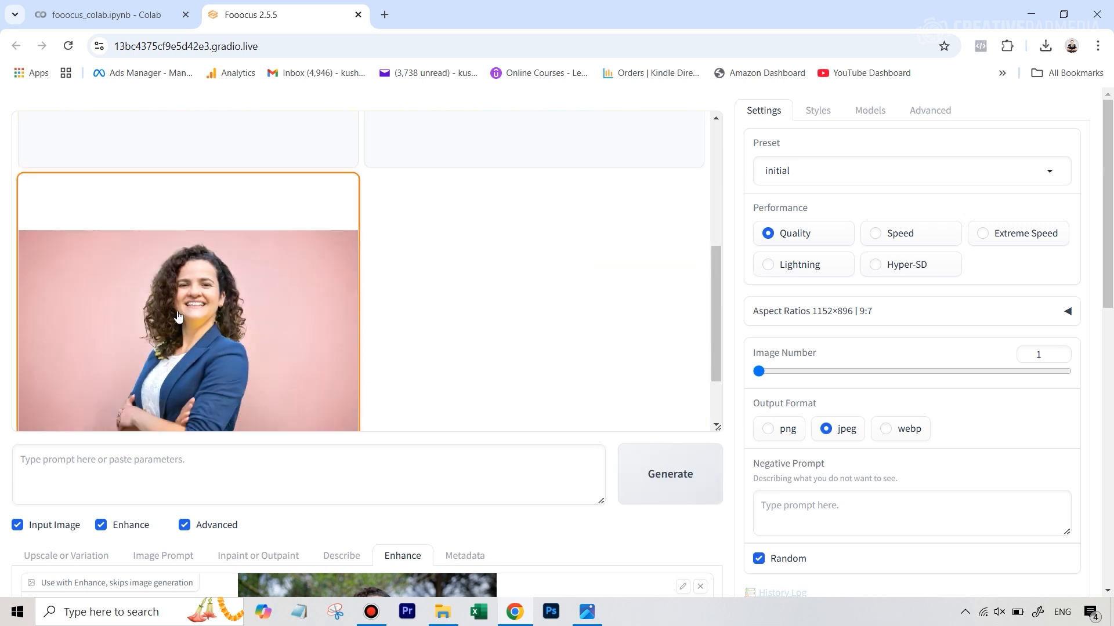
scroll(340, 298, "up", 5)
left_click(258, 226)
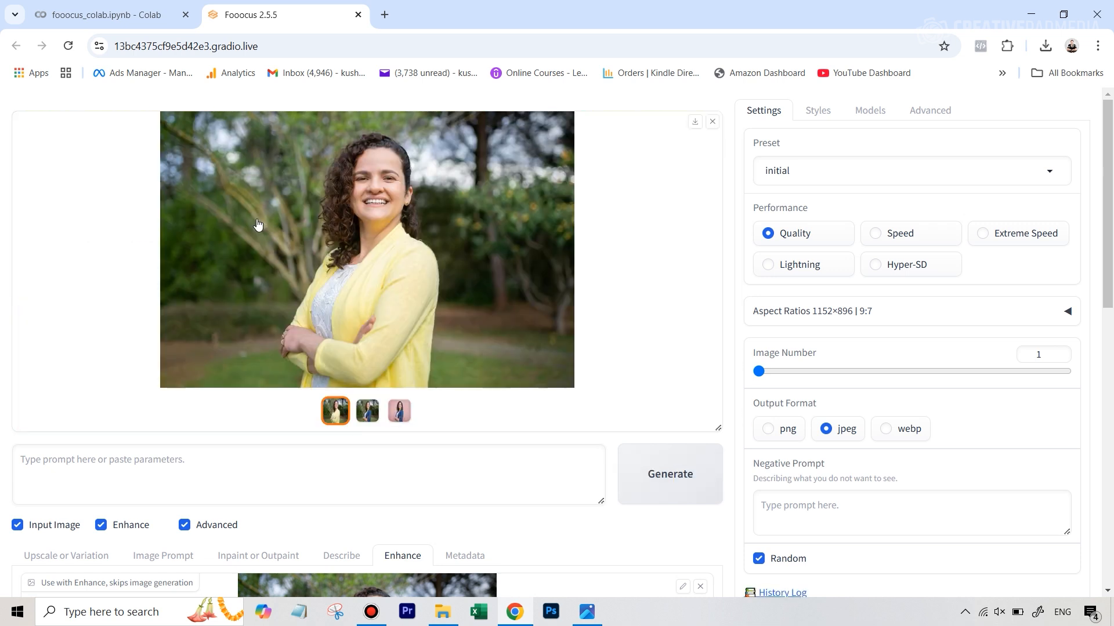
left_click(258, 226)
left_click(1087, 332)
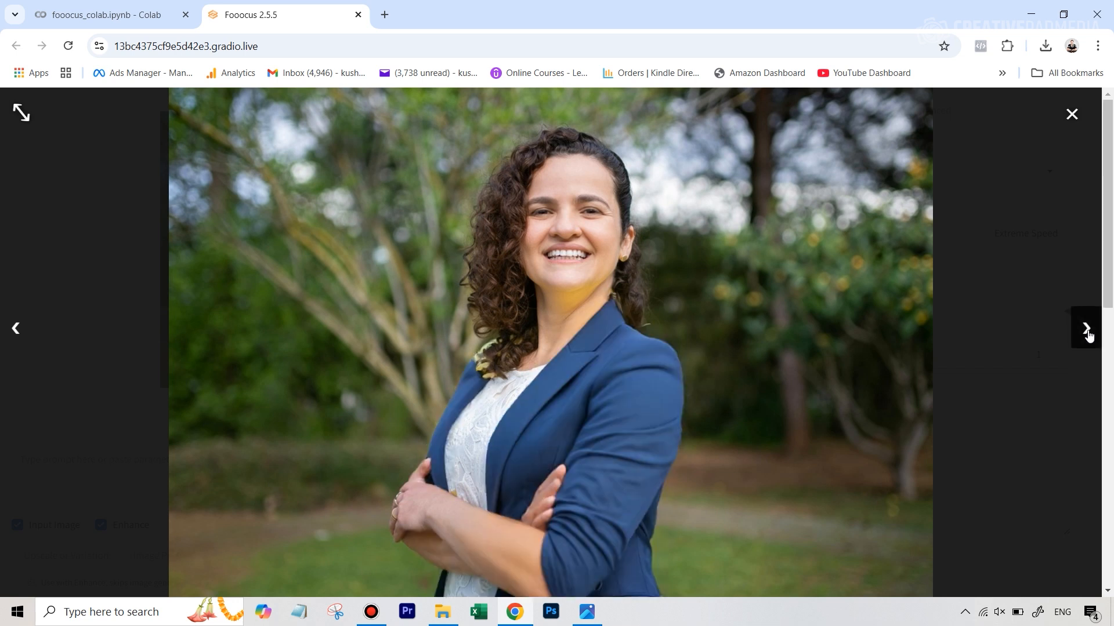
left_click(1087, 330)
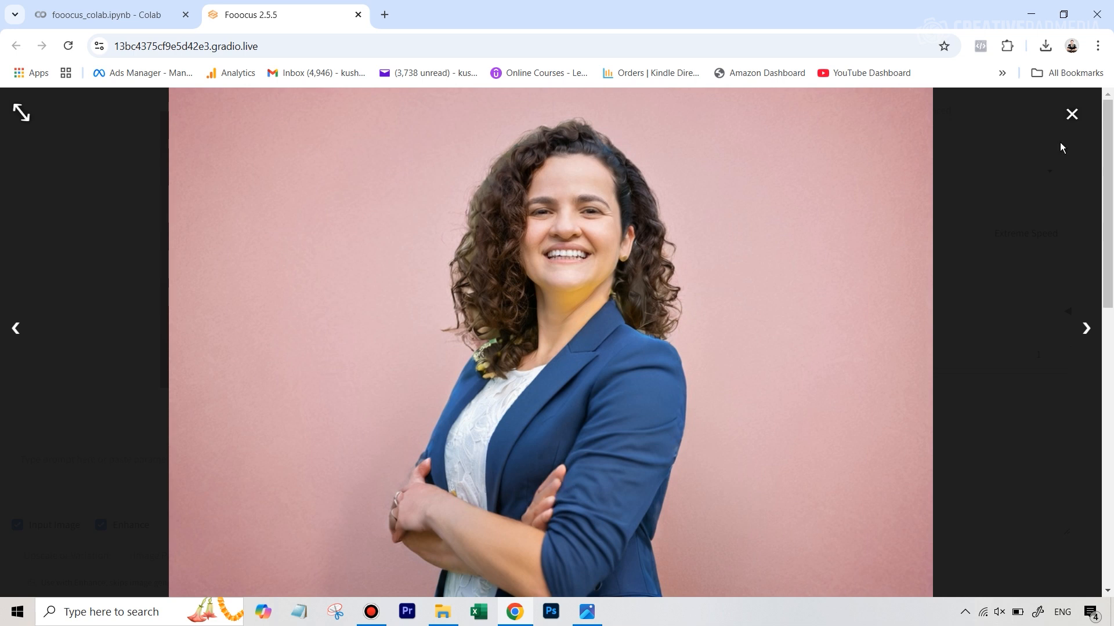
left_click(1071, 115)
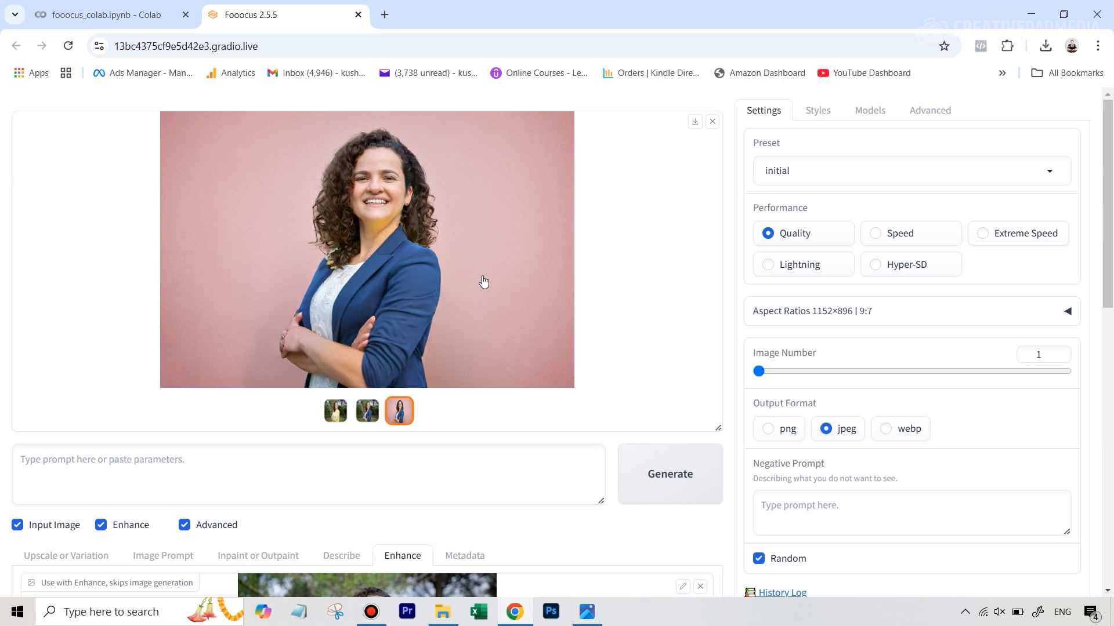
Set the close-up face portrait to Upscale (1.5x) with the order of processing After Last Enhancement
scroll(460, 368, "down", 5)
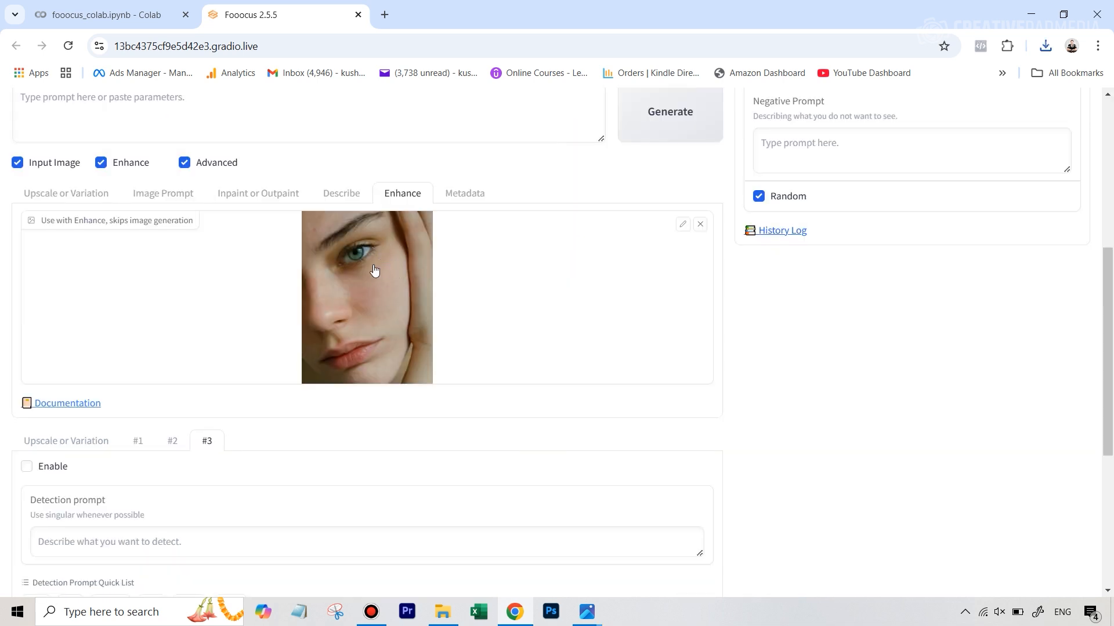
scroll(373, 296, "down", 2)
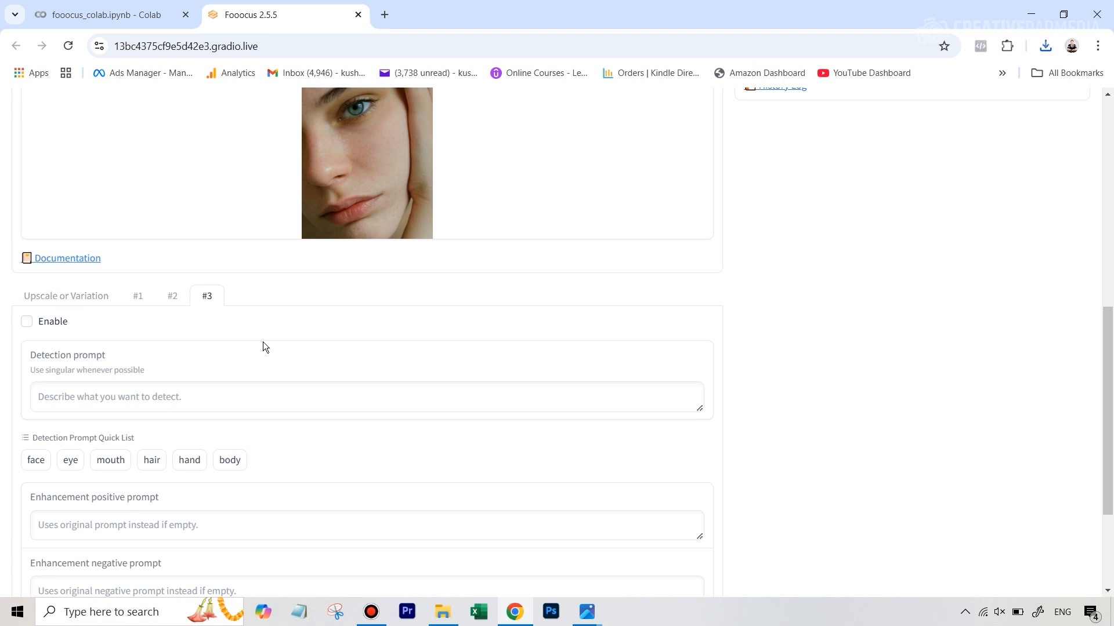
scroll(409, 380, "up", 1)
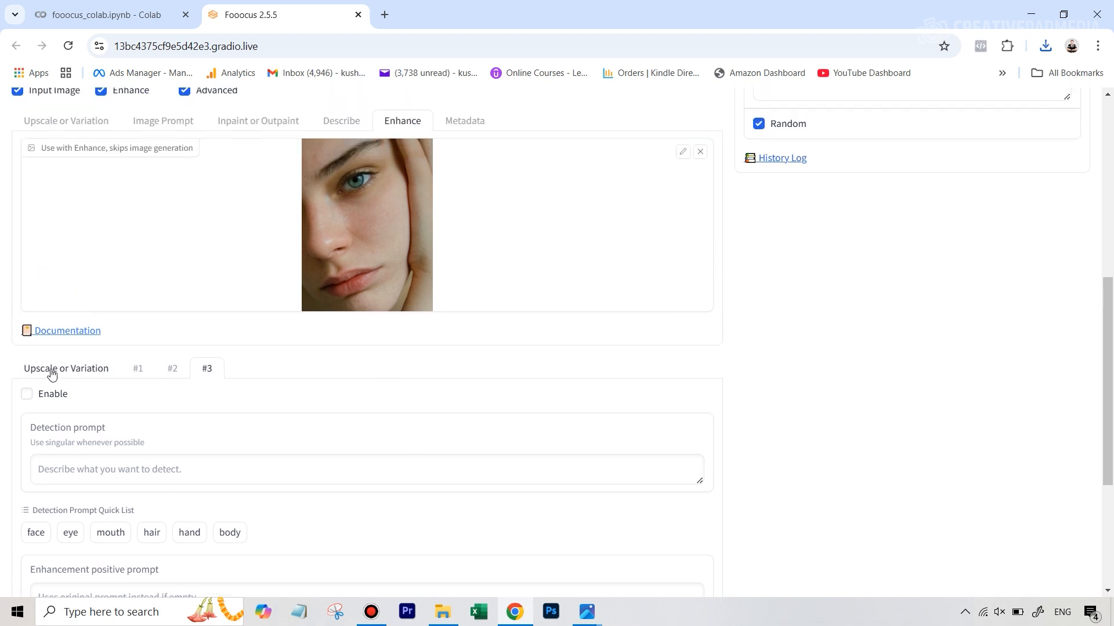
left_click(58, 371)
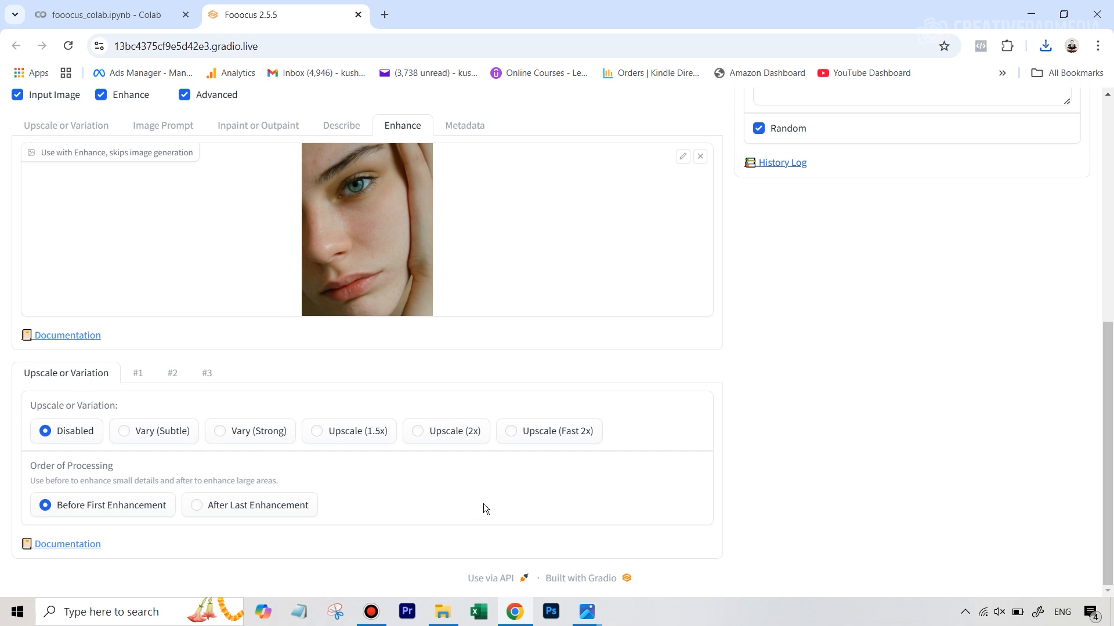
left_click(315, 433)
left_click(238, 511)
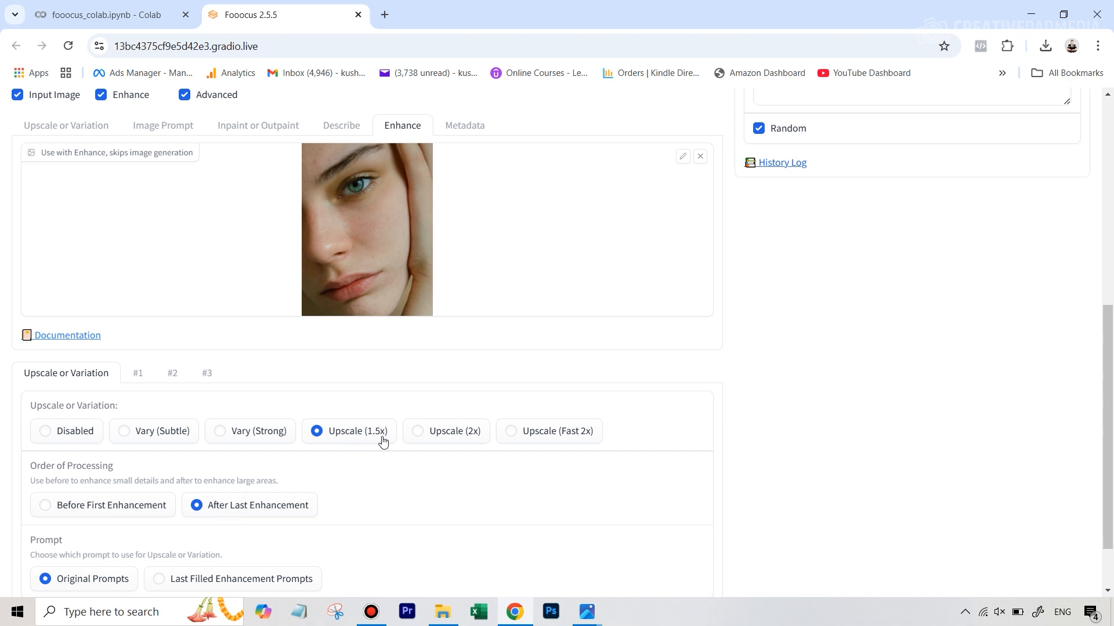
Replace enhancement #1's detection prompt with "skin" for the close-up face portrait
left_click(138, 374)
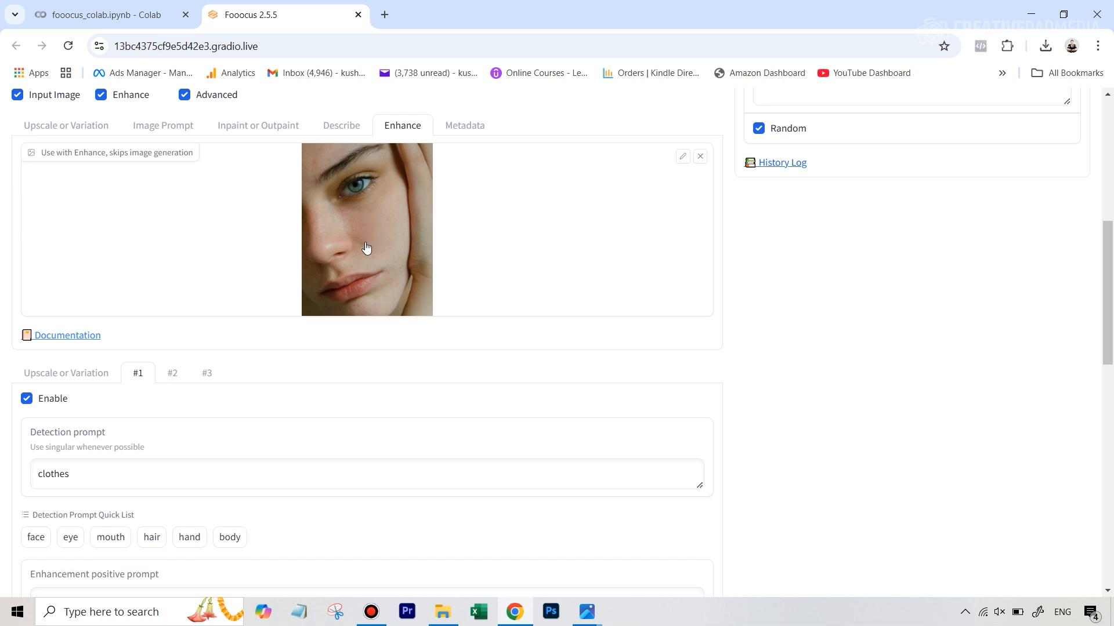
scroll(487, 438, "down", 1)
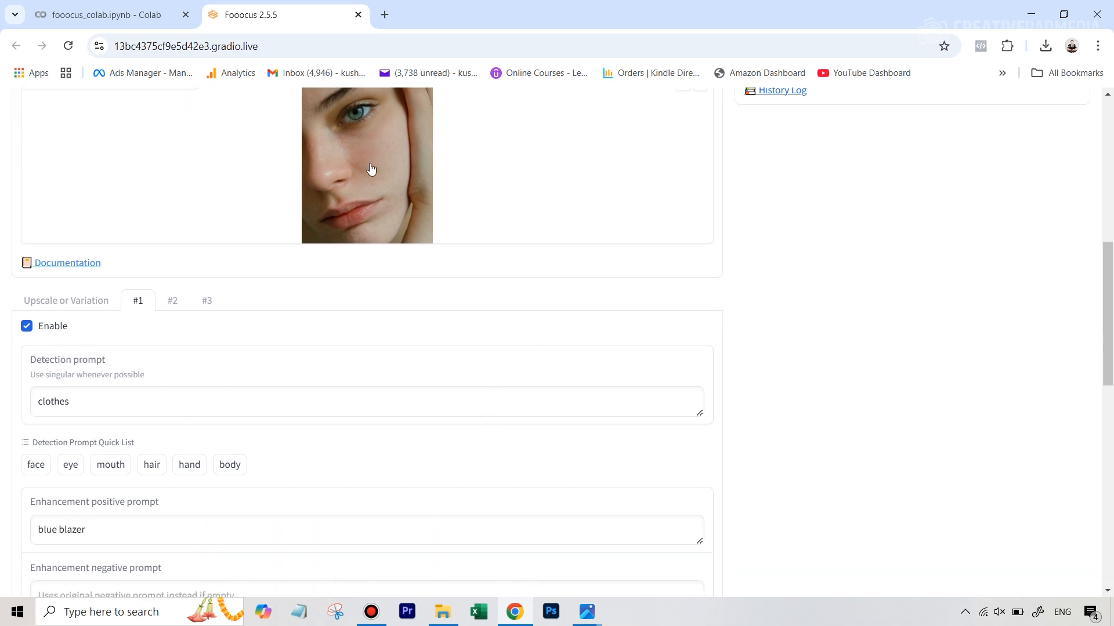
scroll(135, 397, "down", 2)
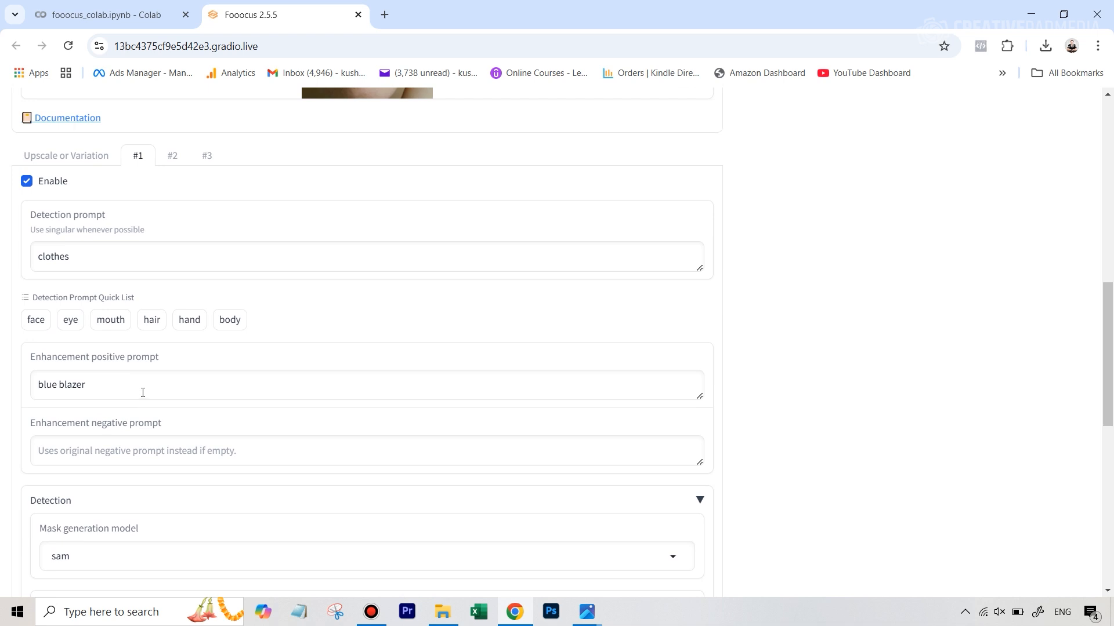
left_click_drag(42, 260, 59, 261)
key("BackSpace")
key("BackSpace")
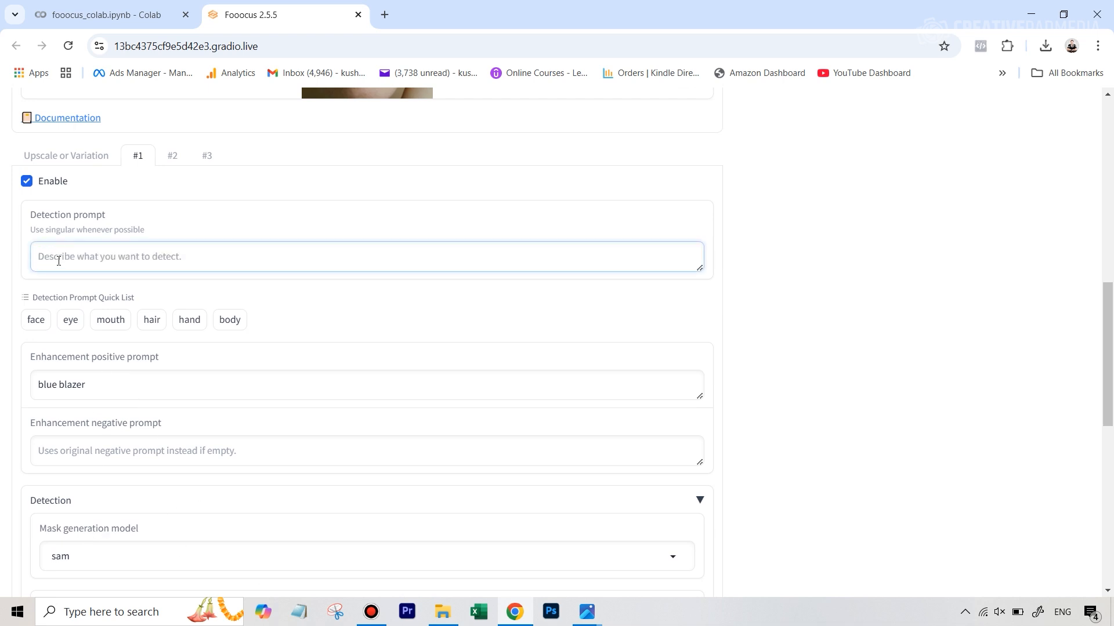
type("skin")
Replace enhancement #1's positive prompt with "smooth skin"
scroll(269, 320, "down", 1)
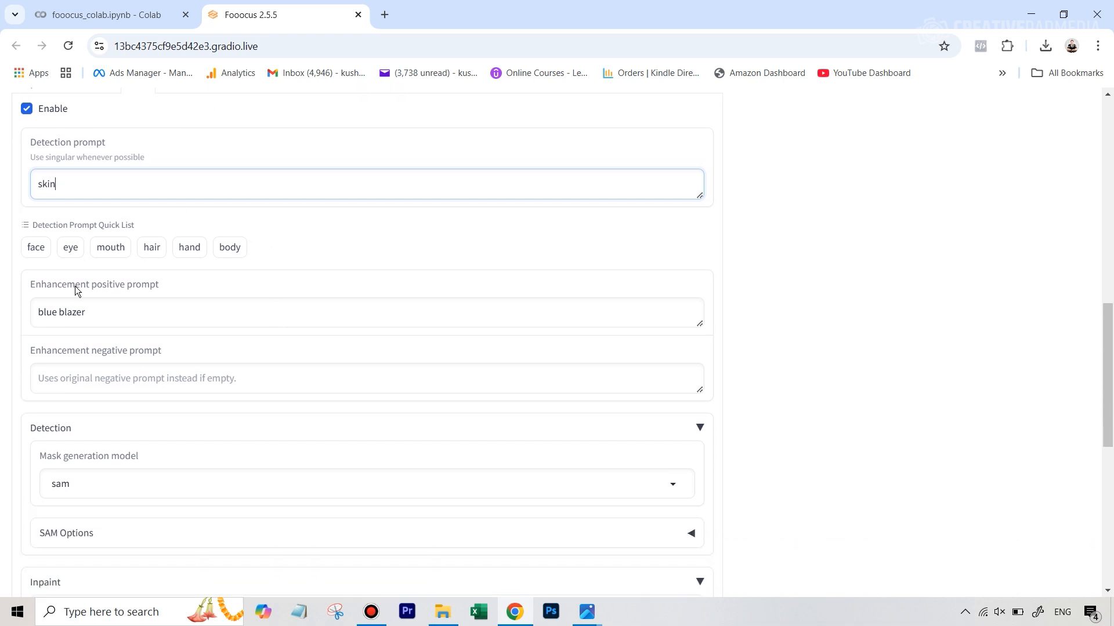
left_click_drag(89, 312, 1, 322)
type("smoo")
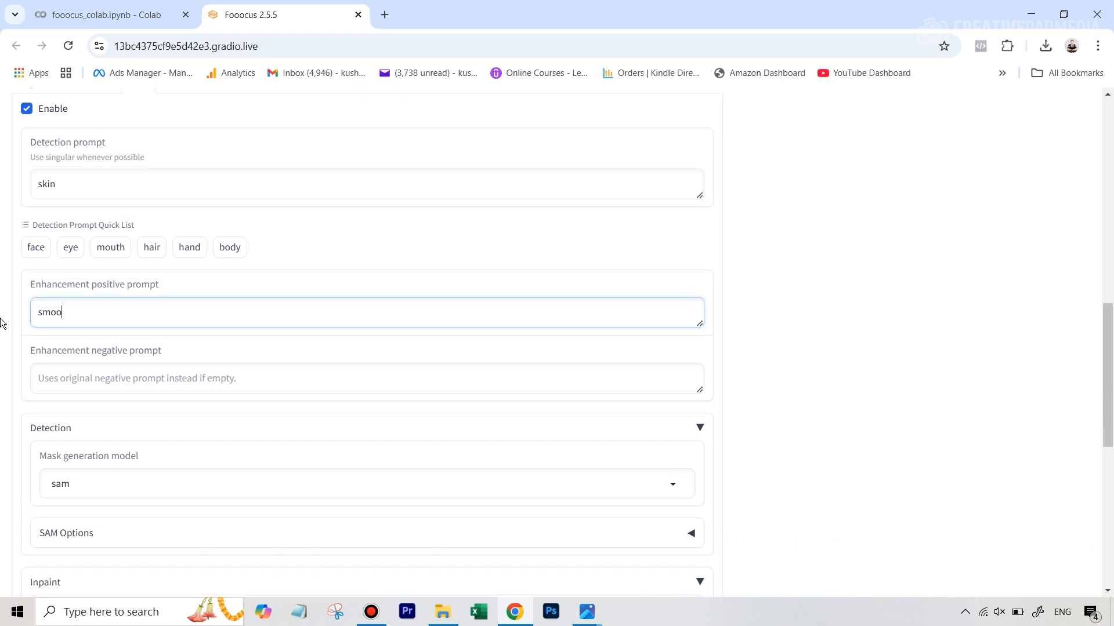
type("th skin")
scroll(142, 398, "down", 2)
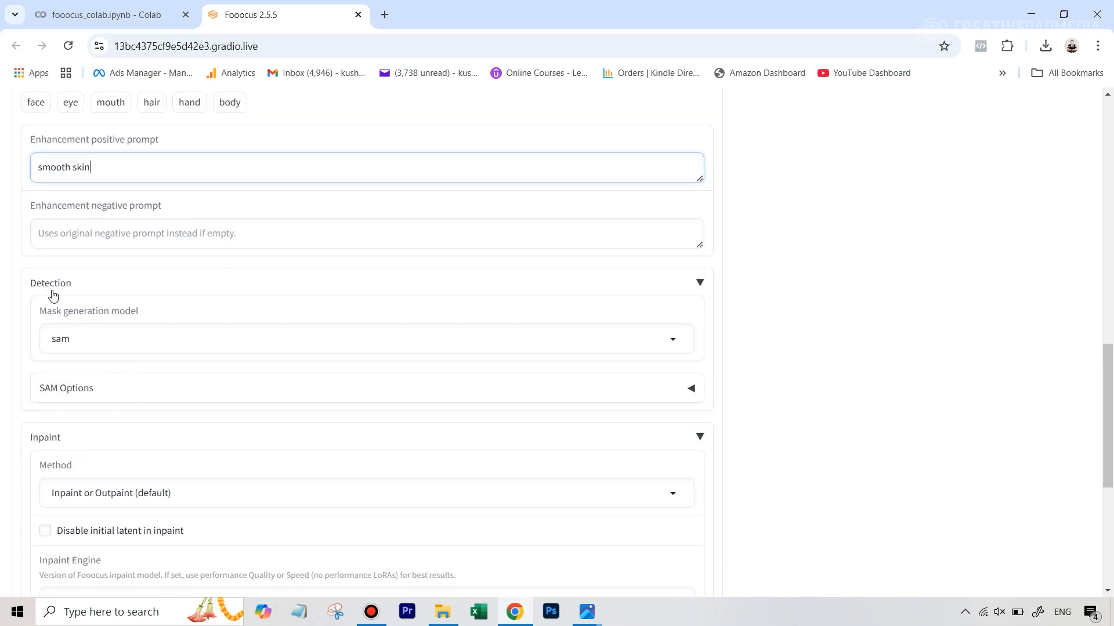
Set enhancement #1's inpaint method to Improve Detail (face, hand, eyes, etc.)
scroll(75, 377, "down", 1)
scroll(202, 421, "down", 1)
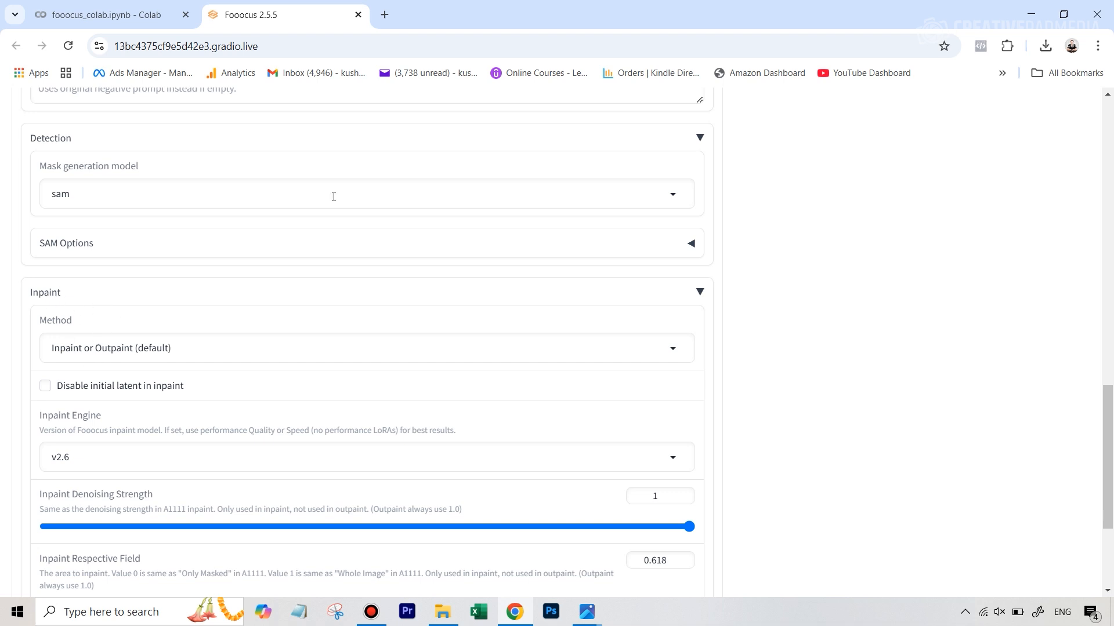
scroll(333, 196, "up", 12)
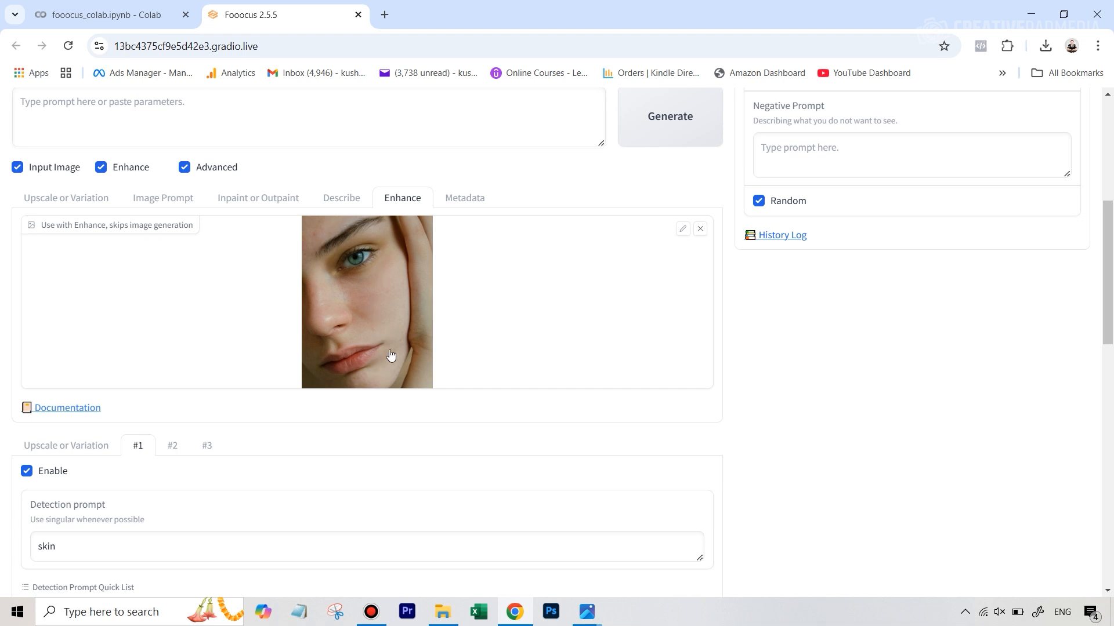
scroll(391, 354, "down", 6)
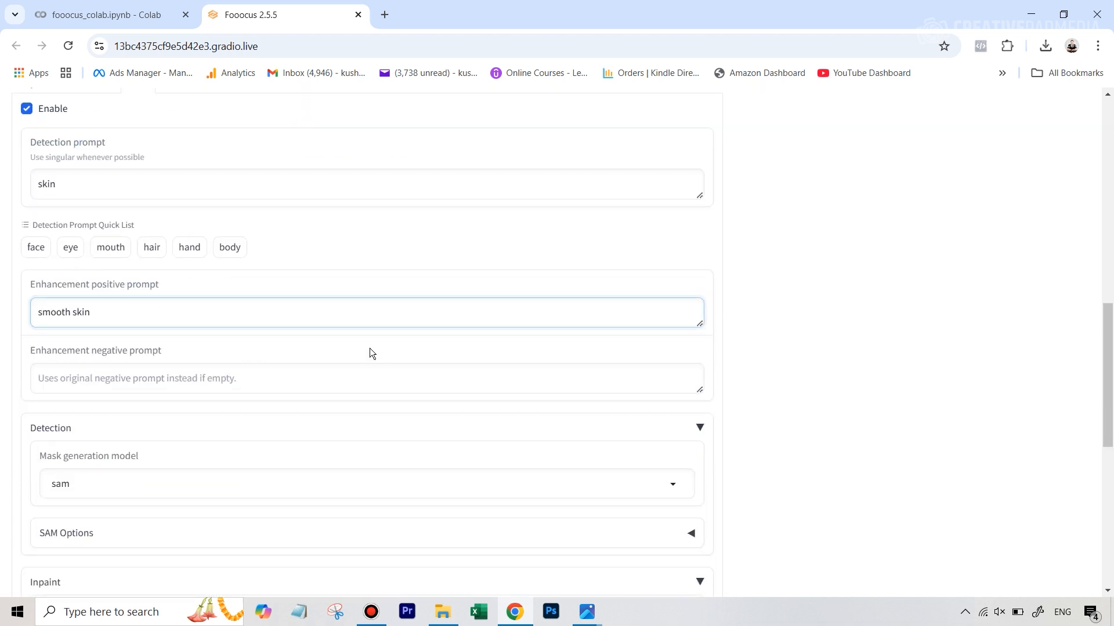
scroll(84, 438, "down", 1)
scroll(89, 421, "down", 3)
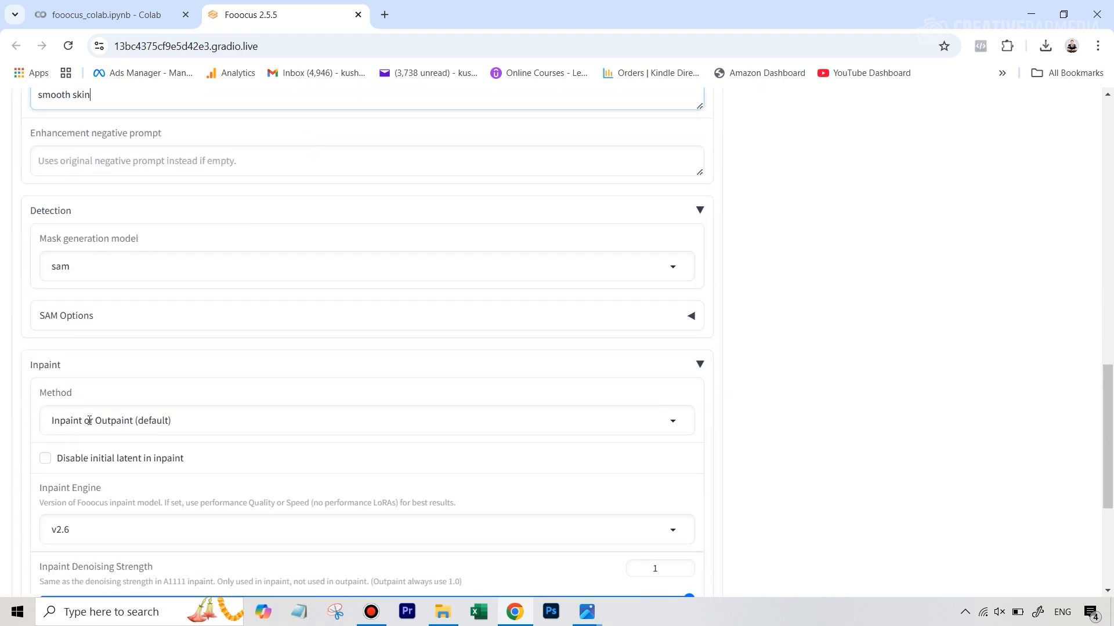
left_click(169, 422)
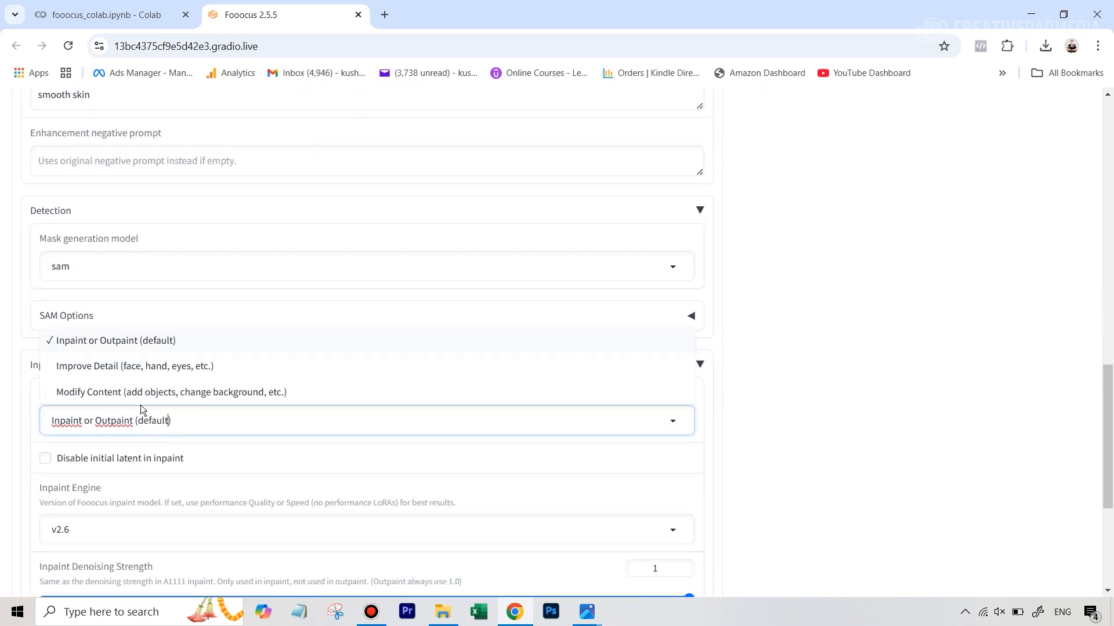
left_click(108, 370)
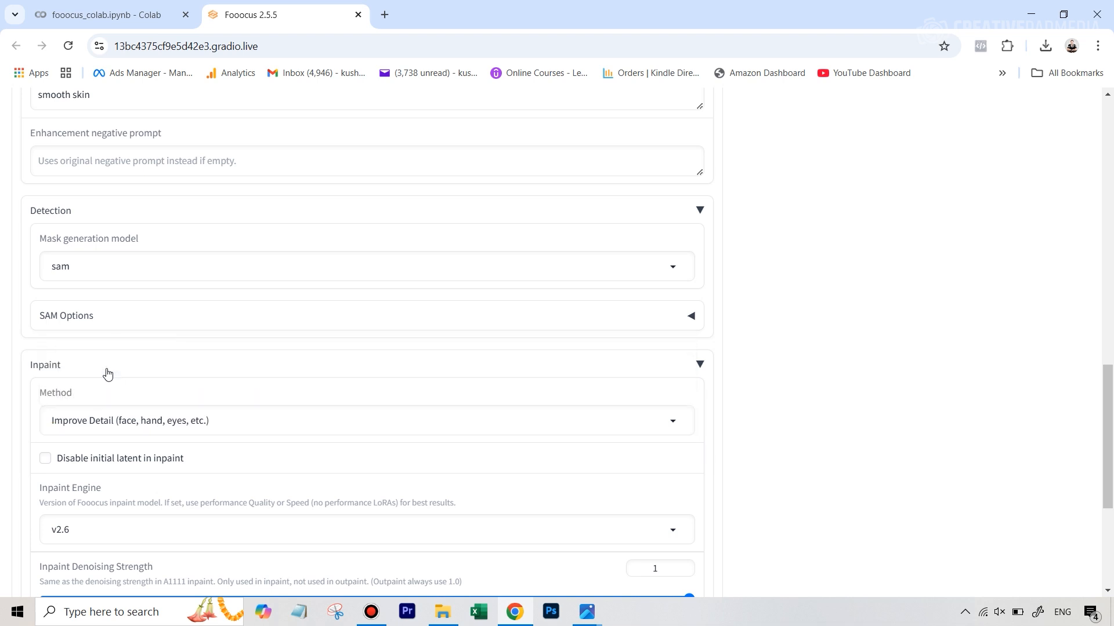
Check enhancement #1's inpaint settings and set its Mask Erode or Dilate value to 0
scroll(464, 401, "down", 4)
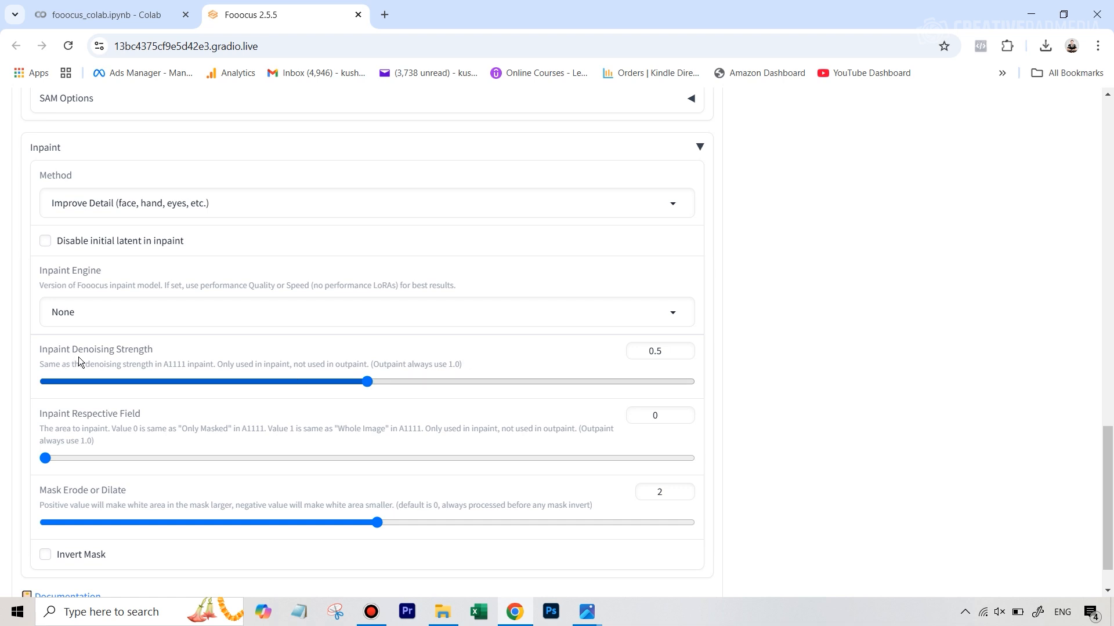
scroll(316, 235, "up", 1)
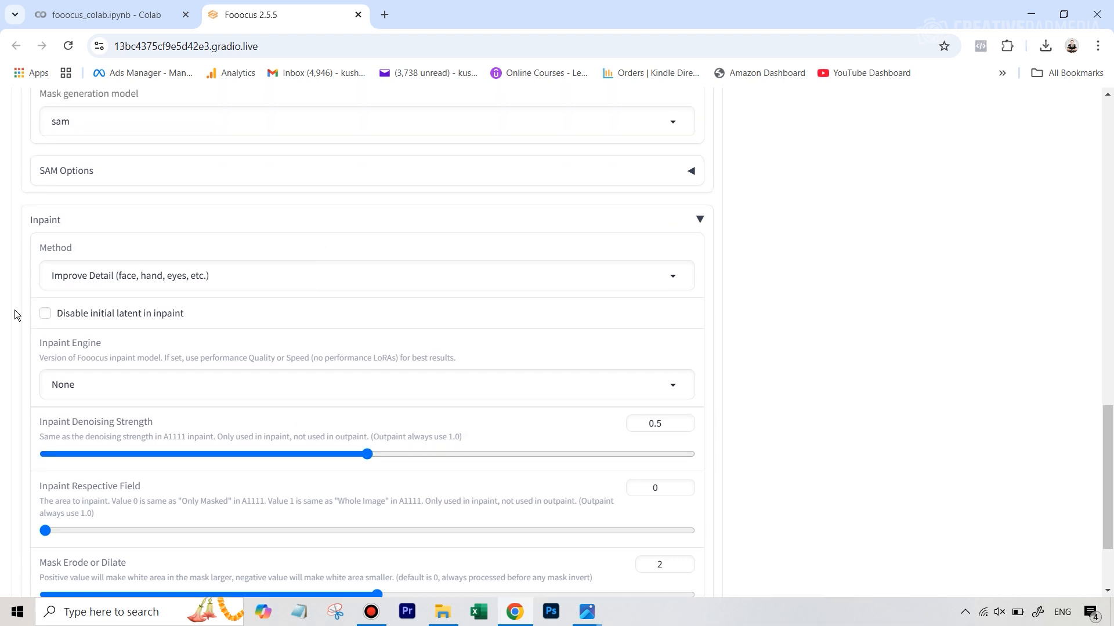
scroll(87, 310, "down", 2)
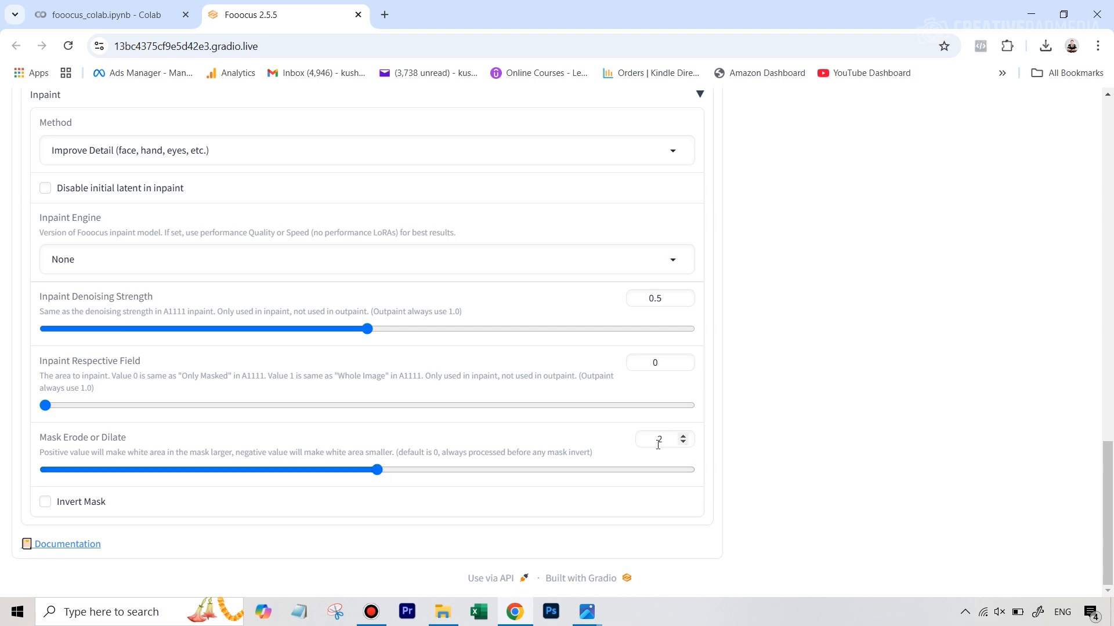
left_click_drag(662, 442, 653, 439)
type("0")
scroll(437, 248, "up", 5)
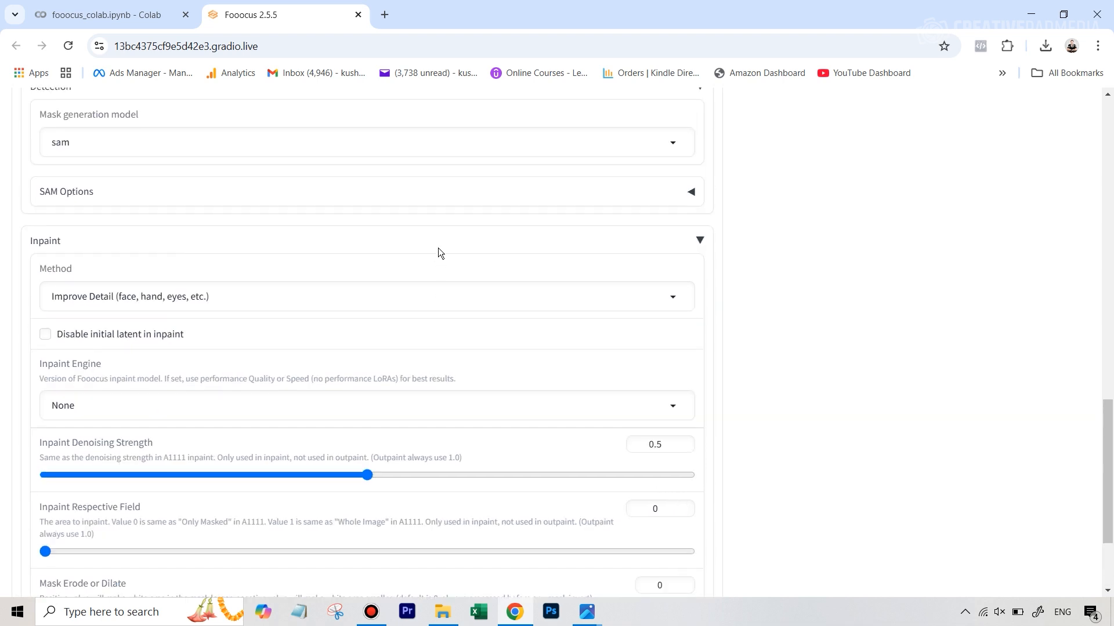
Change the mask generation model of enhancement #2 to sam
scroll(440, 248, "up", 2)
scroll(442, 249, "down", 2)
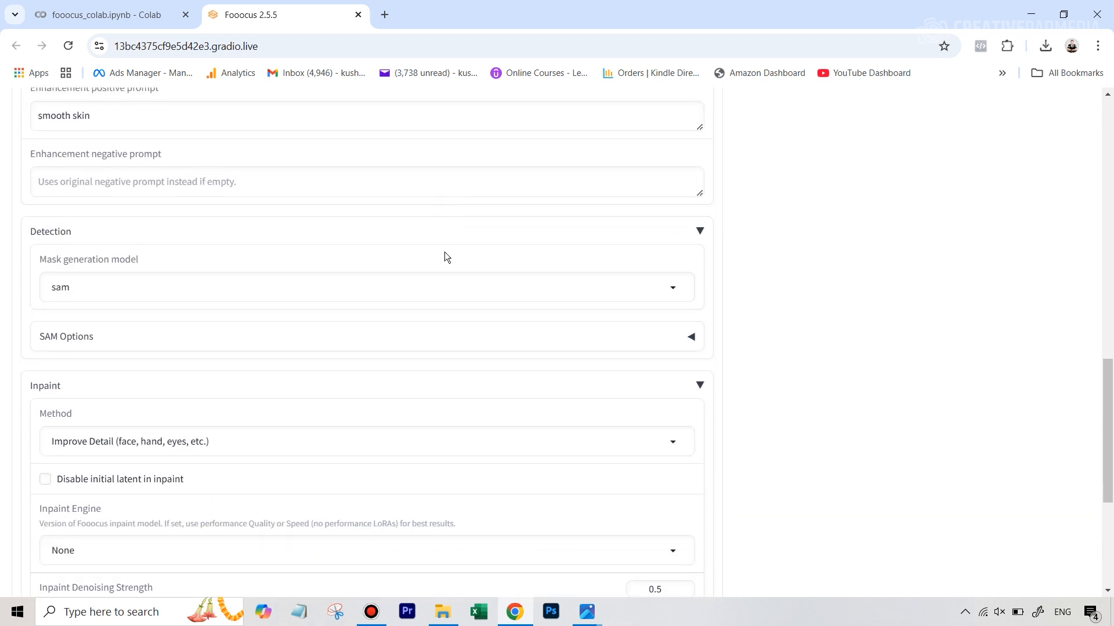
scroll(444, 251, "up", 3)
scroll(203, 267, "up", 5)
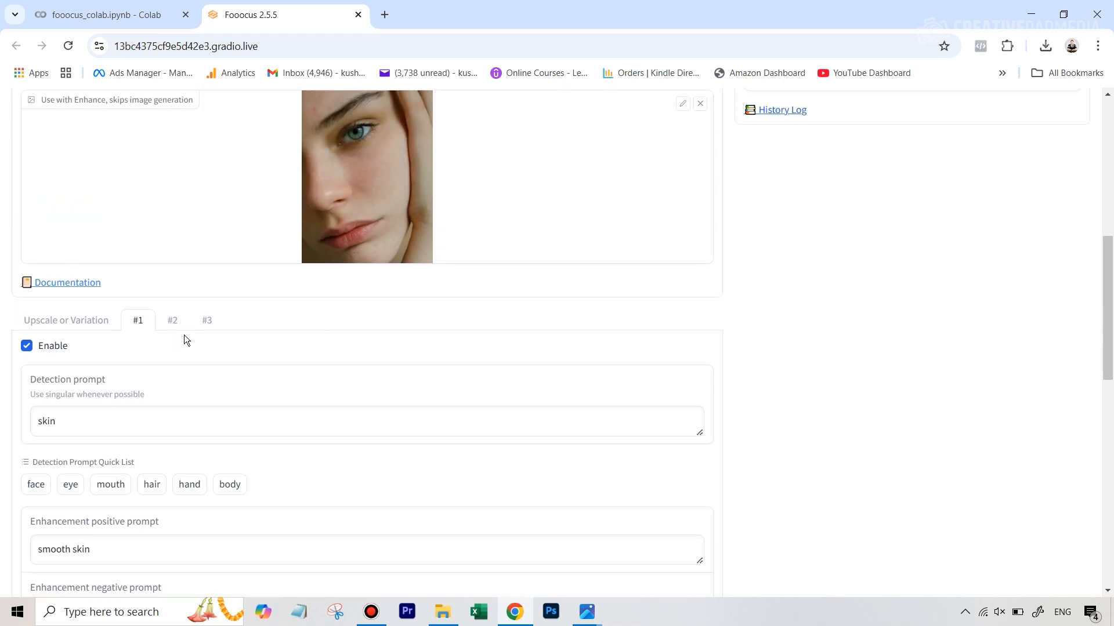
left_click(175, 328)
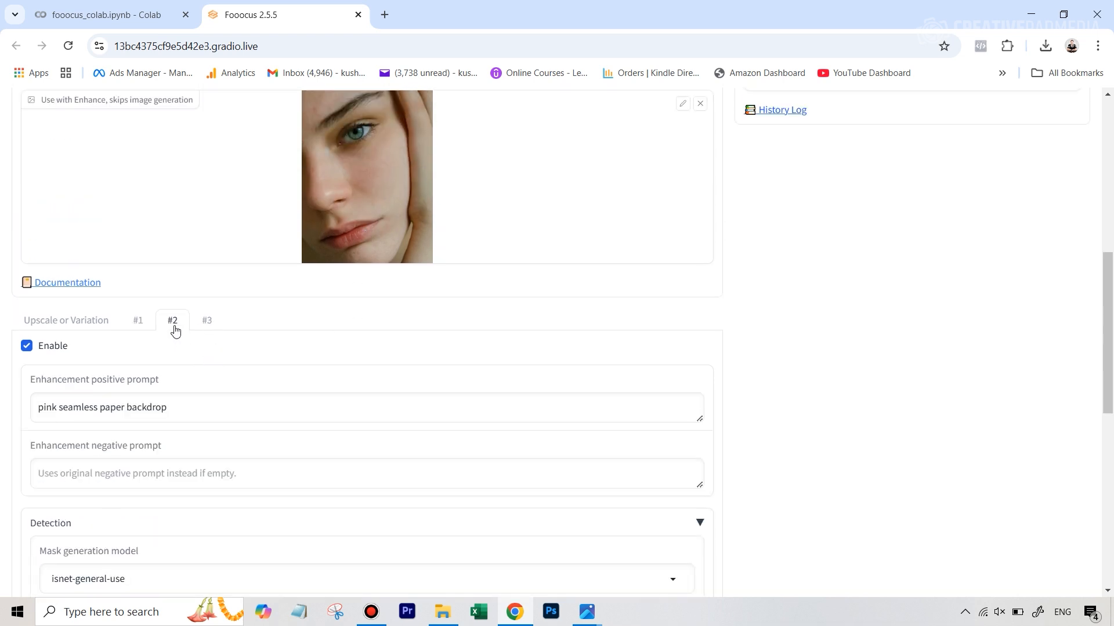
scroll(356, 368, "up", 2)
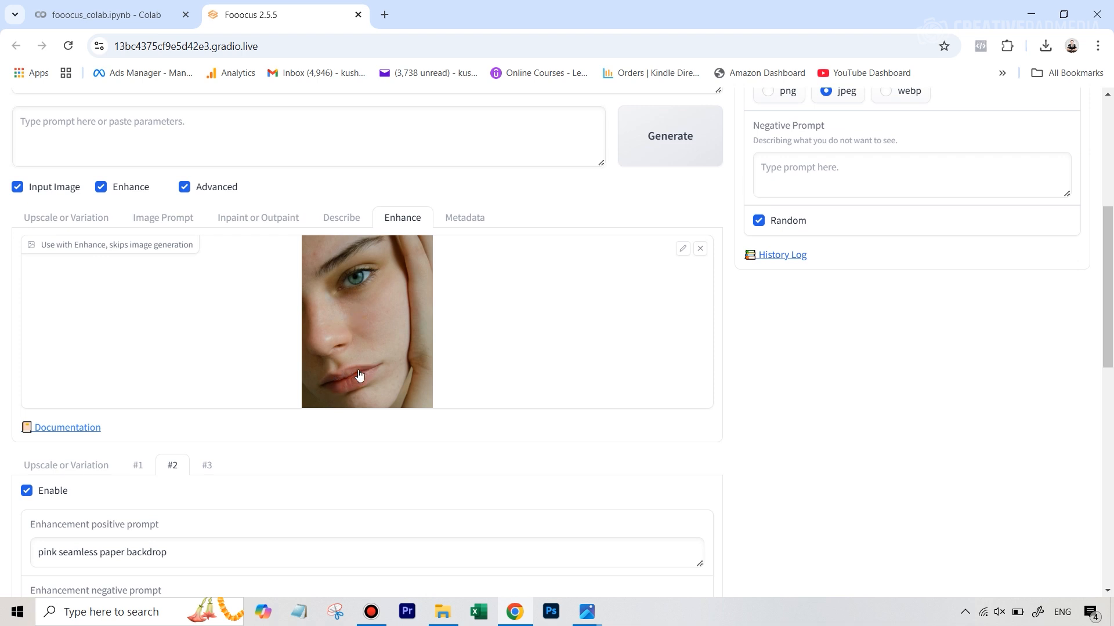
scroll(78, 443, "down", 3)
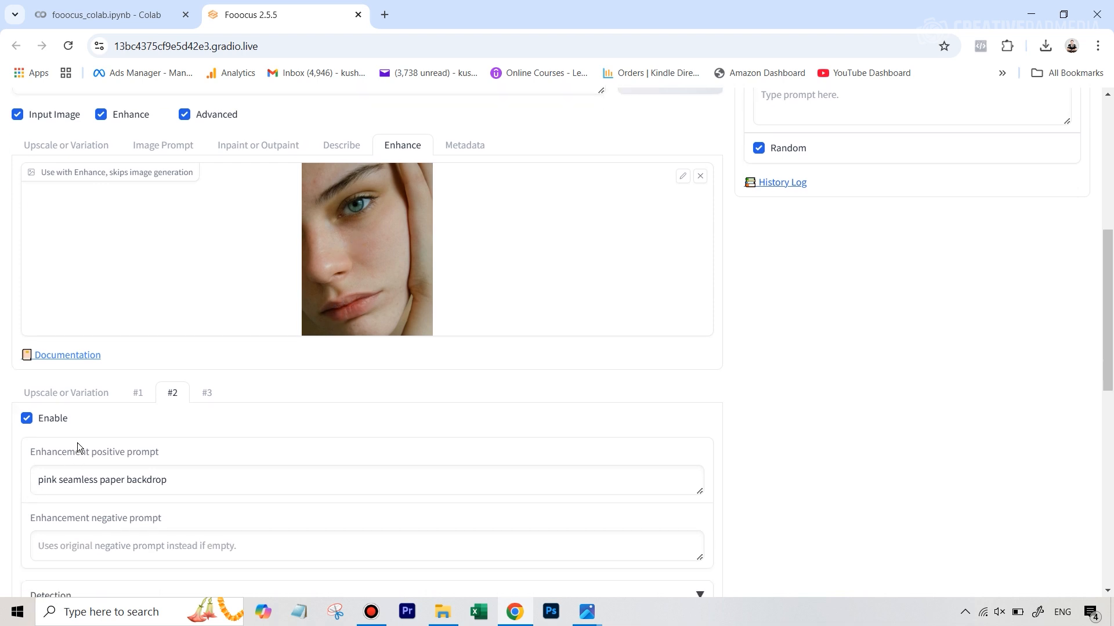
left_click_drag(184, 342, 7, 358)
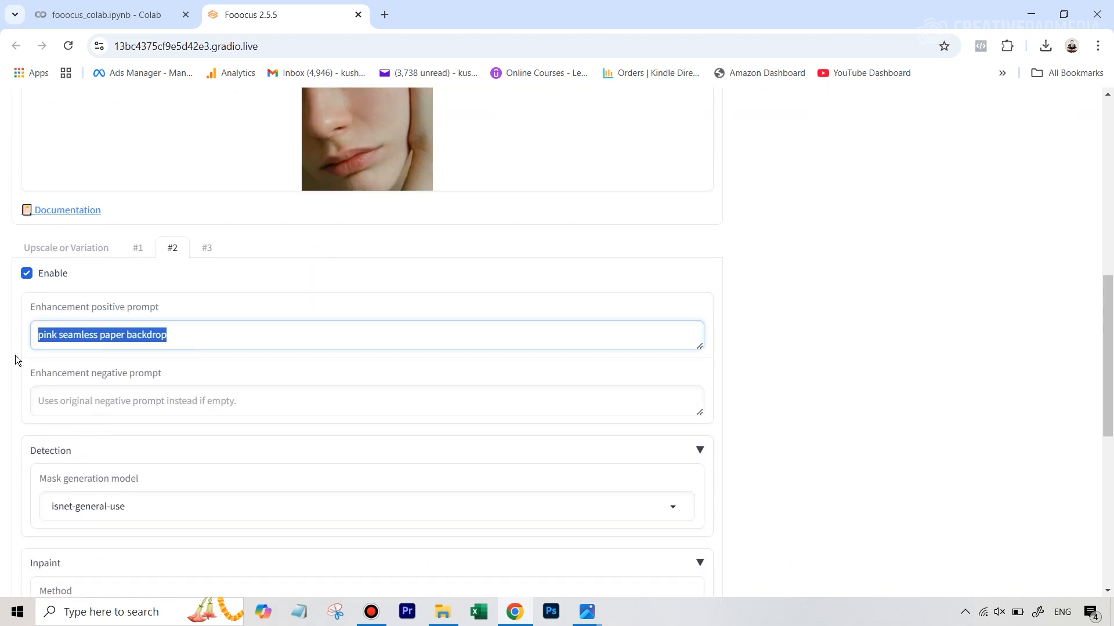
scroll(145, 406, "down", 2)
left_click(118, 373)
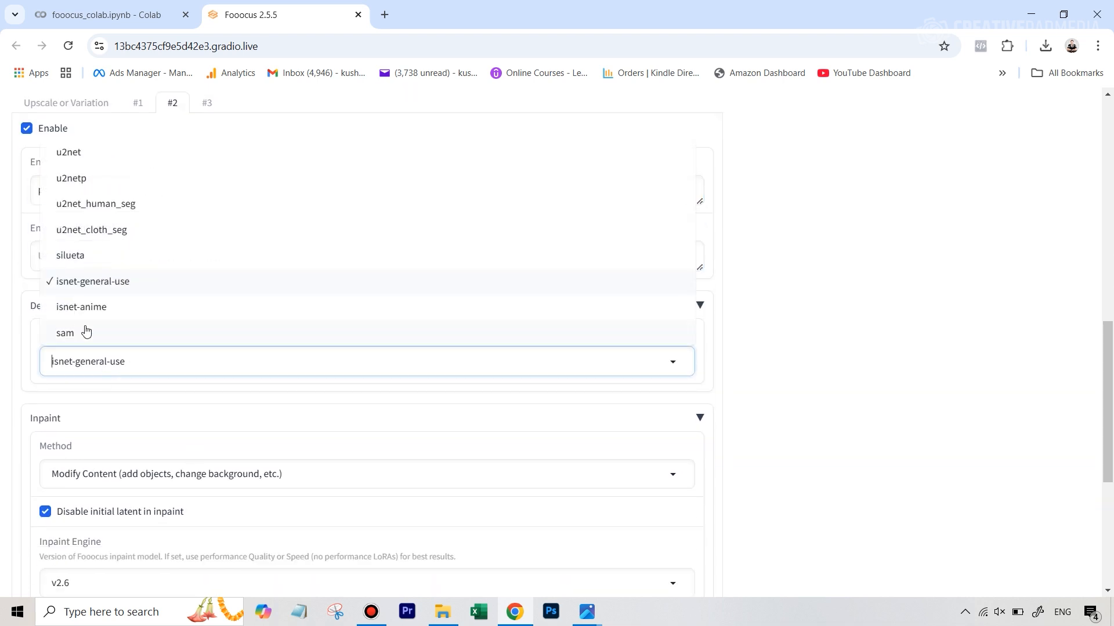
left_click(92, 334)
scroll(294, 443, "up", 2)
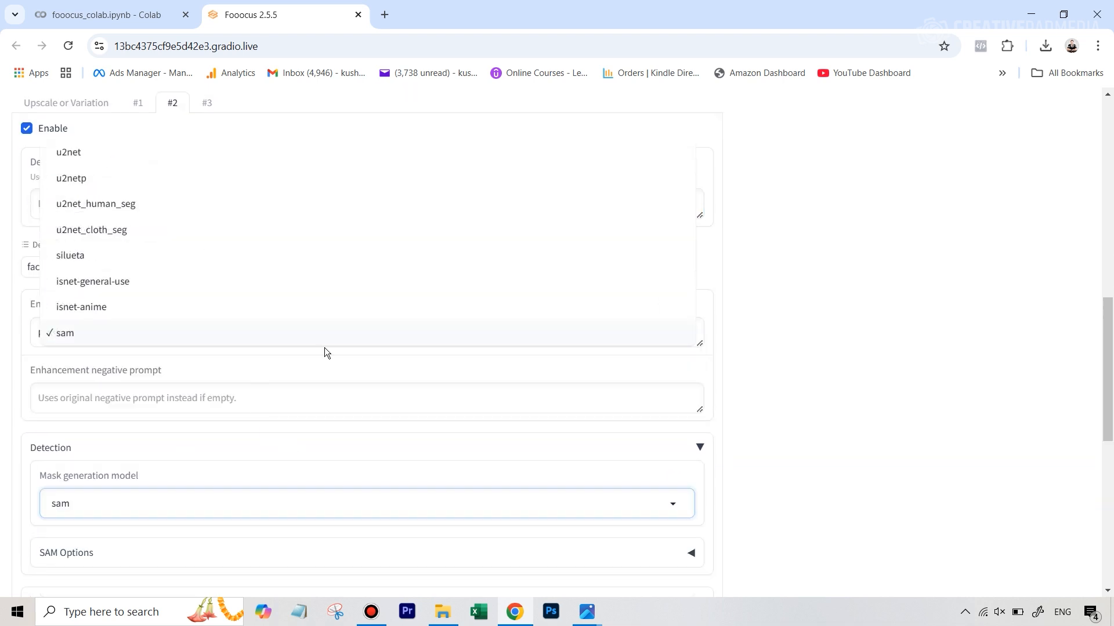
left_click(770, 288)
scroll(164, 331, "up", 1)
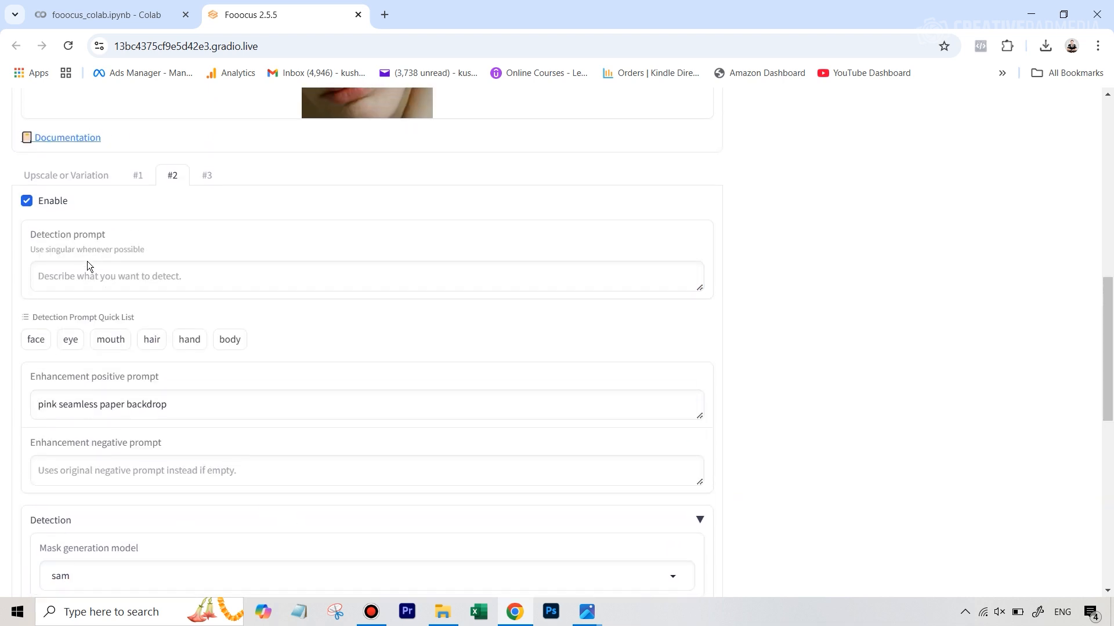
Enter "lip" as enhancement #2's detection prompt and replace its positive prompt with "red lip"
left_click(90, 275)
type("lip")
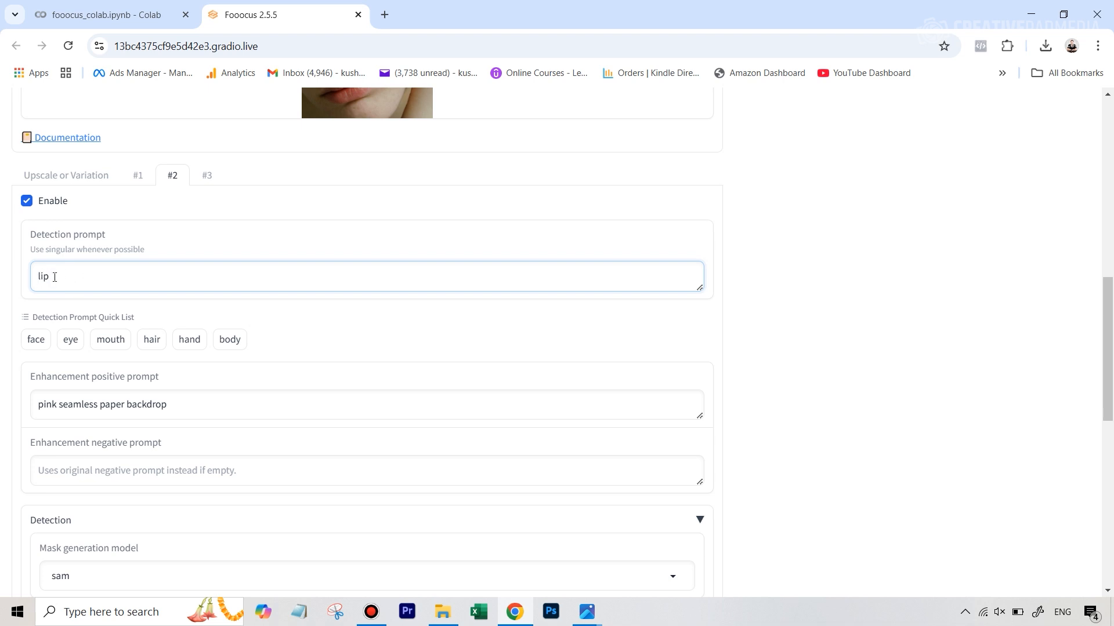
scroll(309, 336, "down", 2)
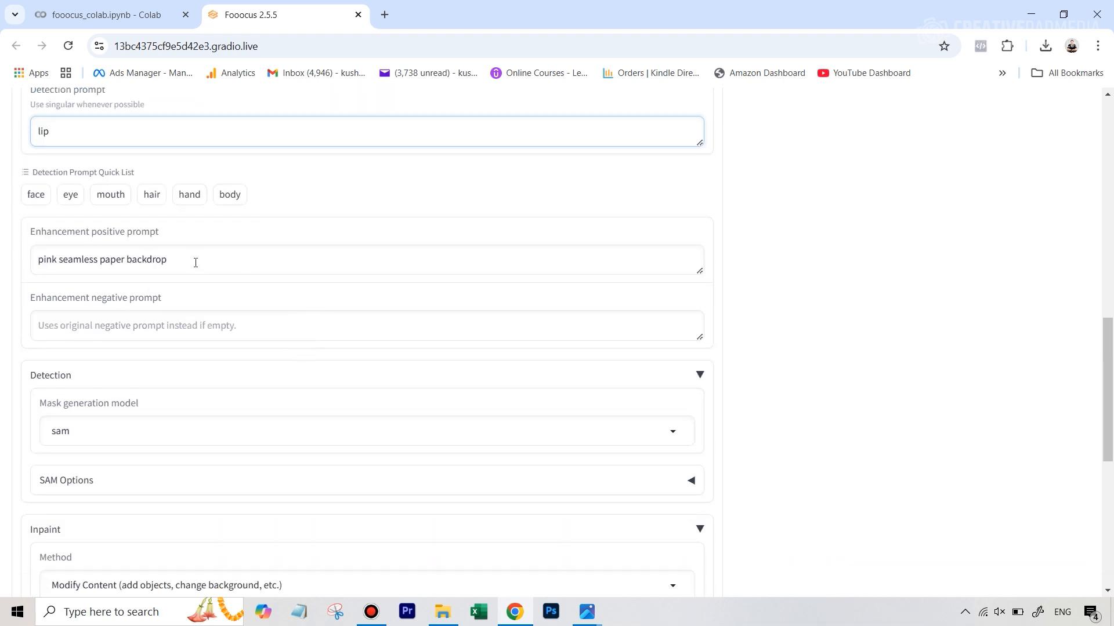
left_click_drag(196, 262, 5, 273)
key("BackSpace")
type("red lip")
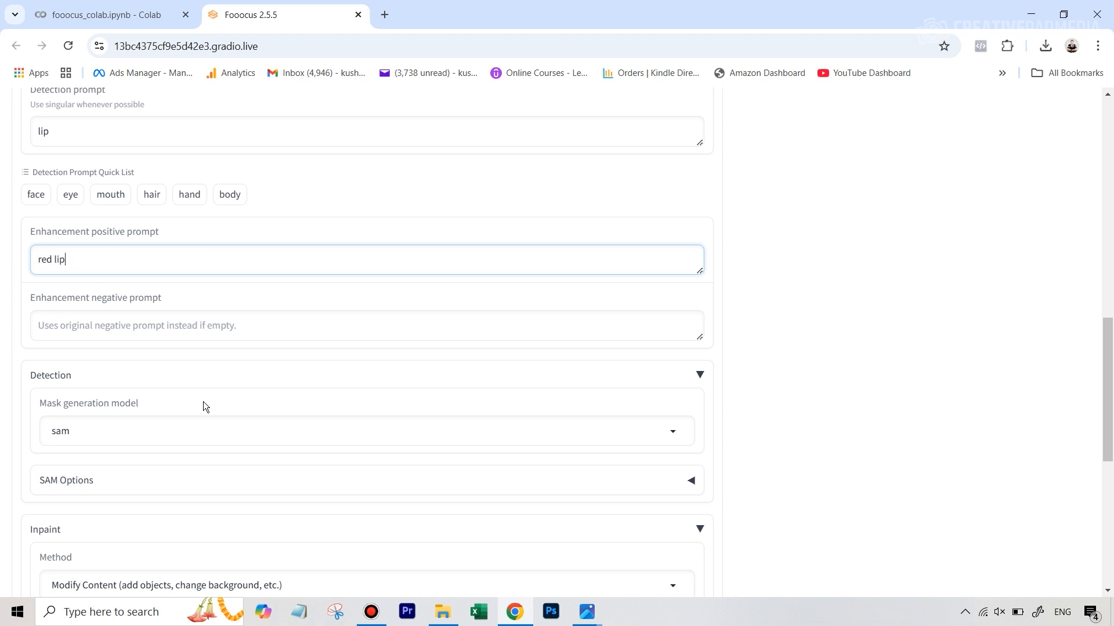
Try Improve Detail as enhancement #2's inpaint method, but settle on Inpaint or Outpaint (default)
scroll(203, 402, "down", 5)
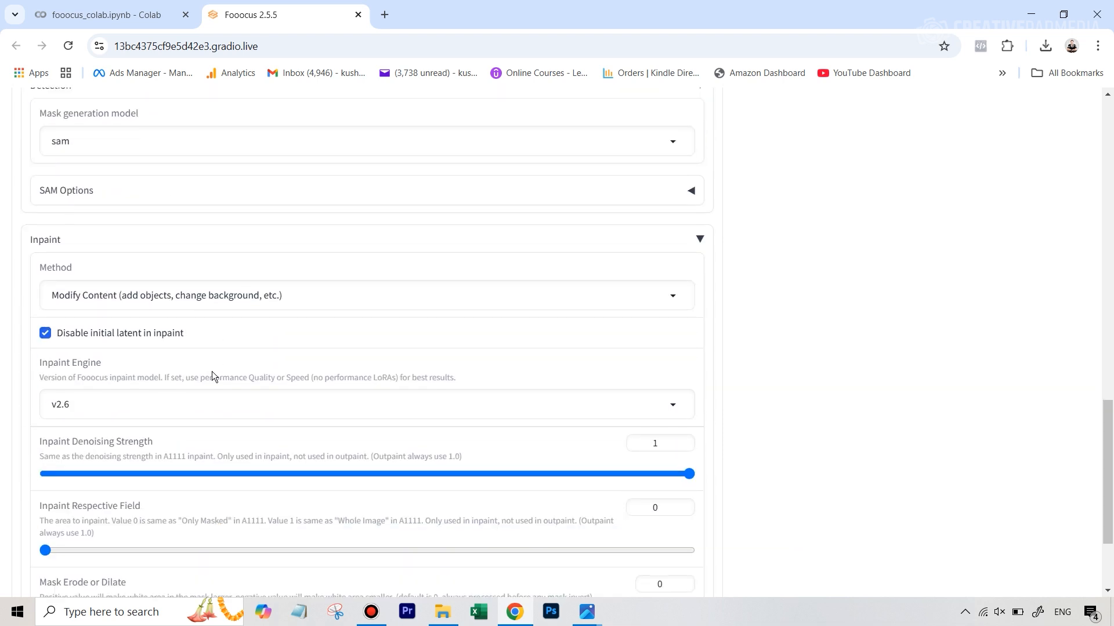
scroll(68, 351, "up", 3)
scroll(57, 388, "down", 1)
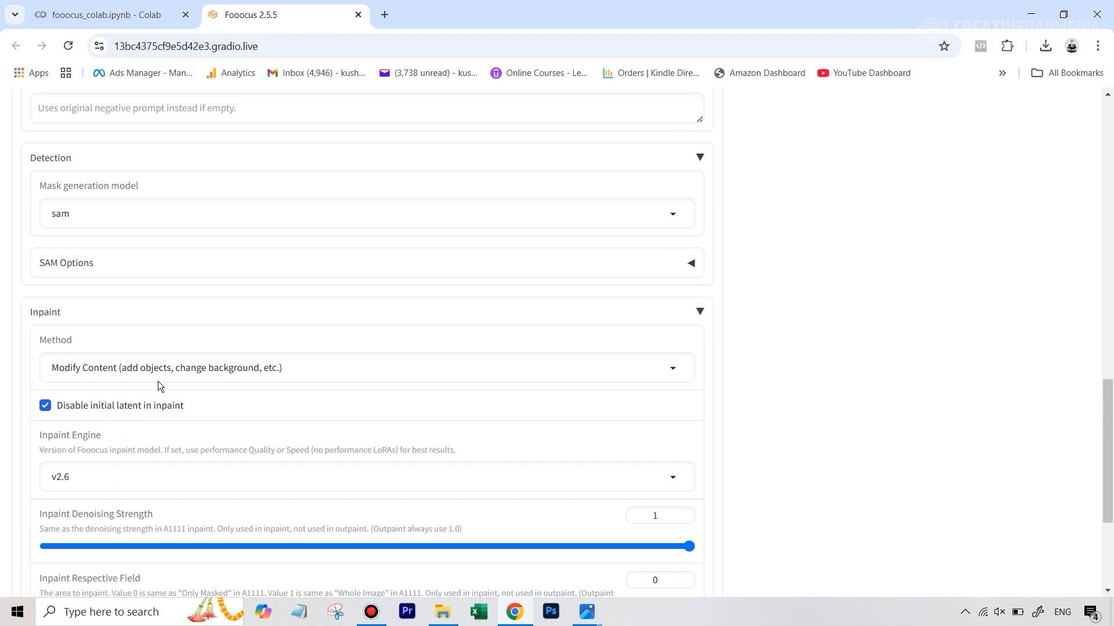
scroll(155, 348, "down", 1)
left_click(112, 298)
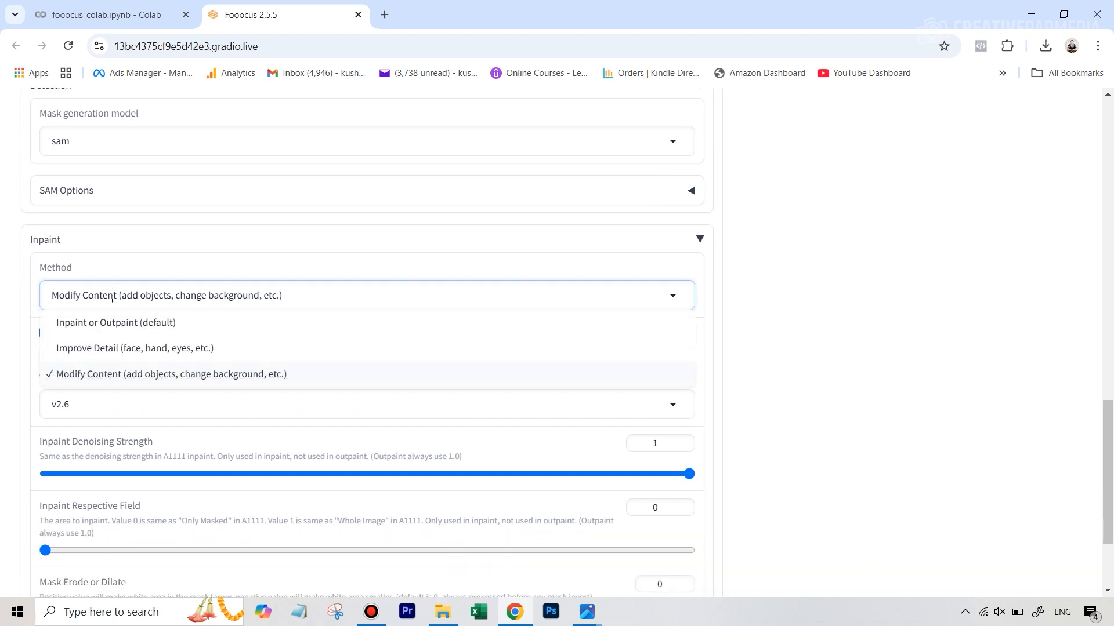
left_click(85, 352)
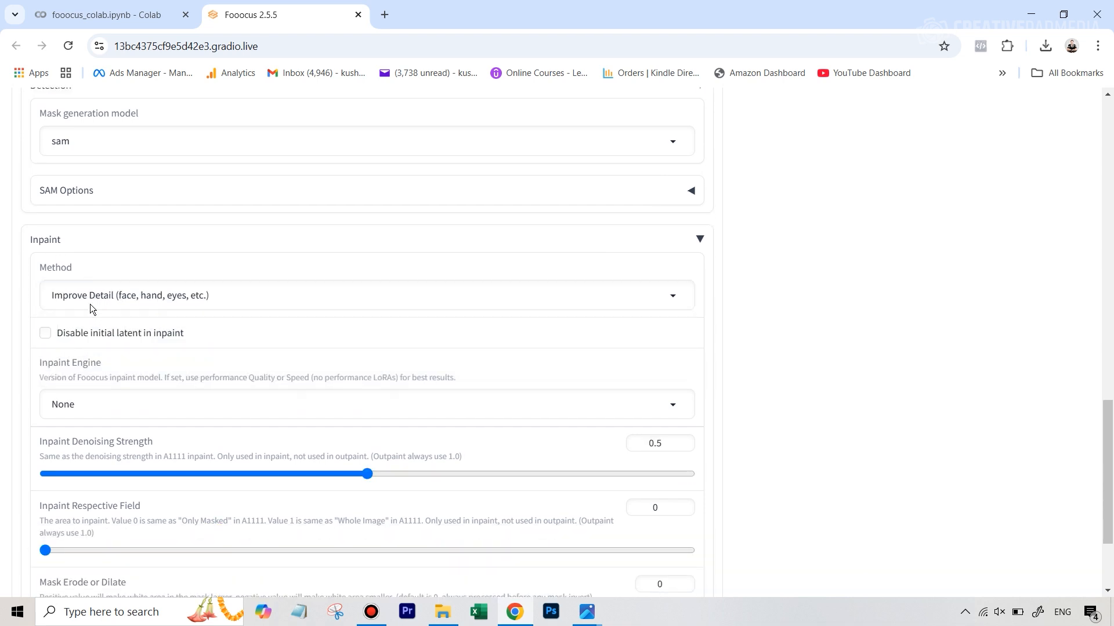
left_click(182, 306)
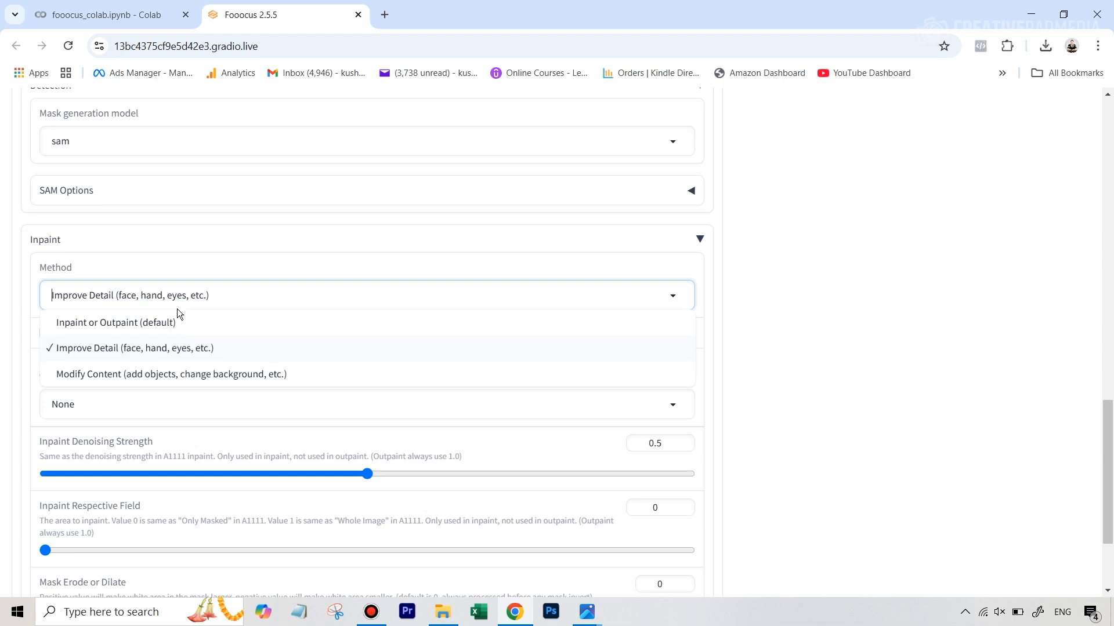
left_click(83, 329)
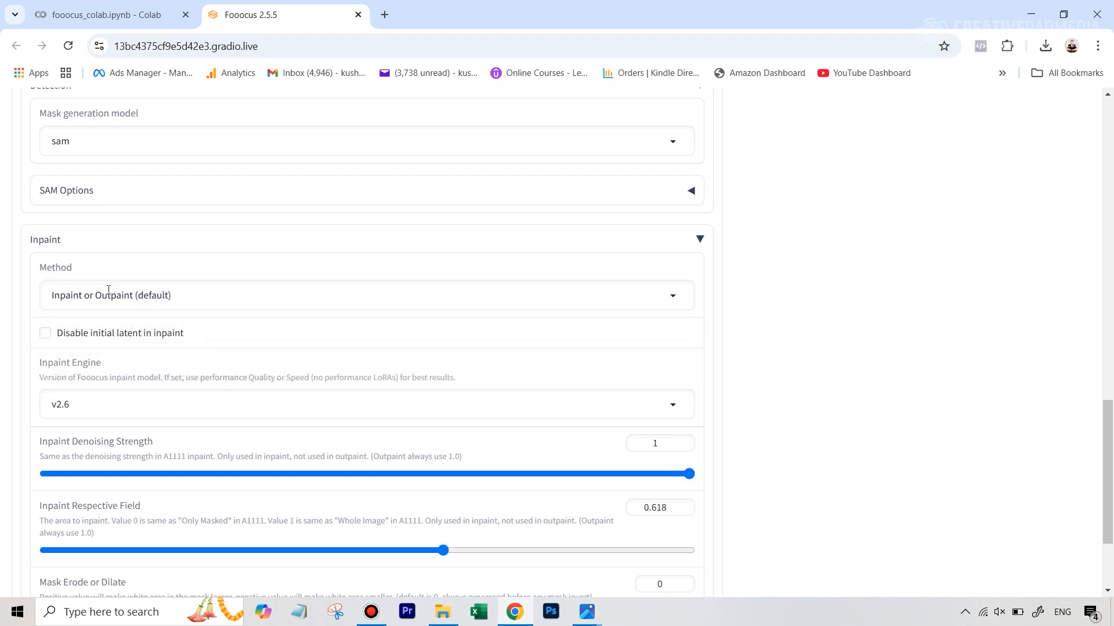
Review enhancement #2's prompts and inpaint settings, and turn off its Invert Mask option
scroll(331, 256, "up", 8)
scroll(330, 255, "up", 3)
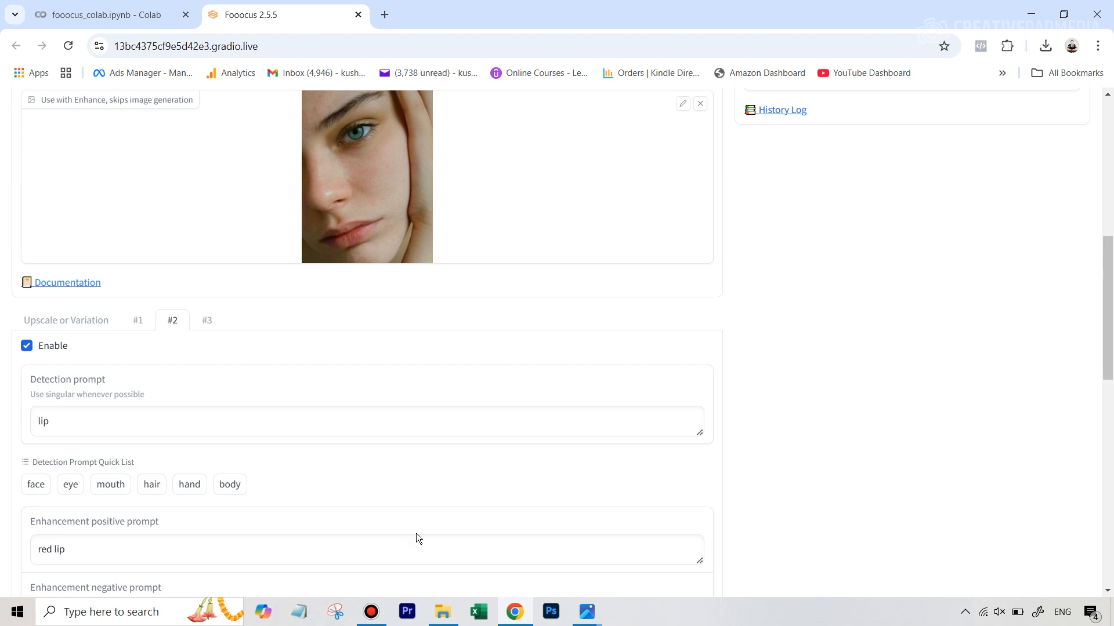
scroll(415, 532, "down", 8)
scroll(409, 532, "down", 1)
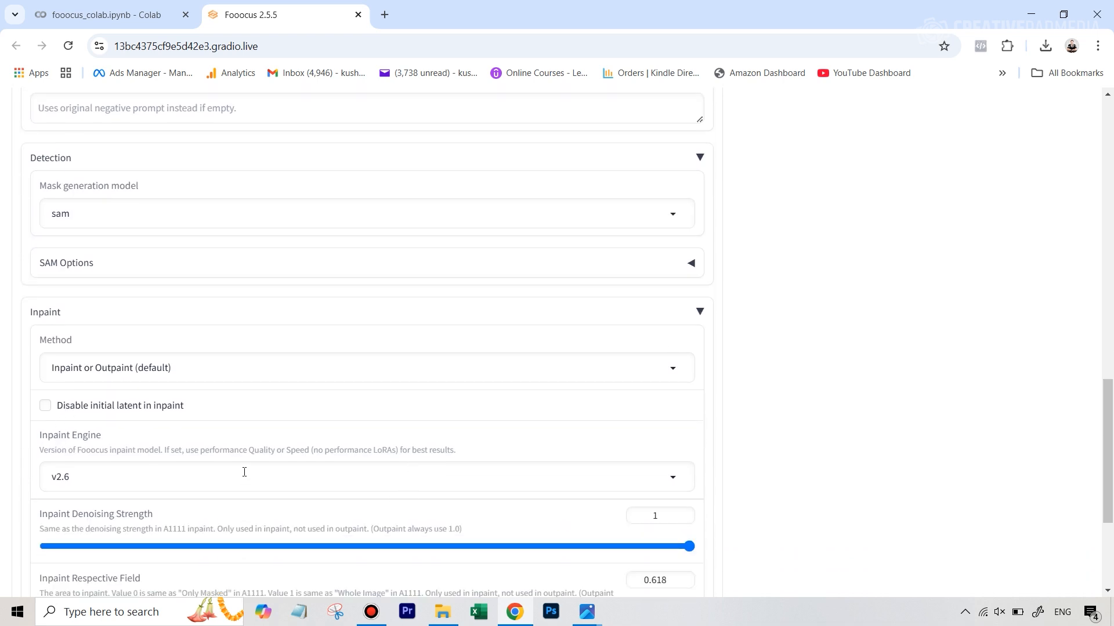
scroll(244, 472, "down", 1)
scroll(375, 481, "down", 2)
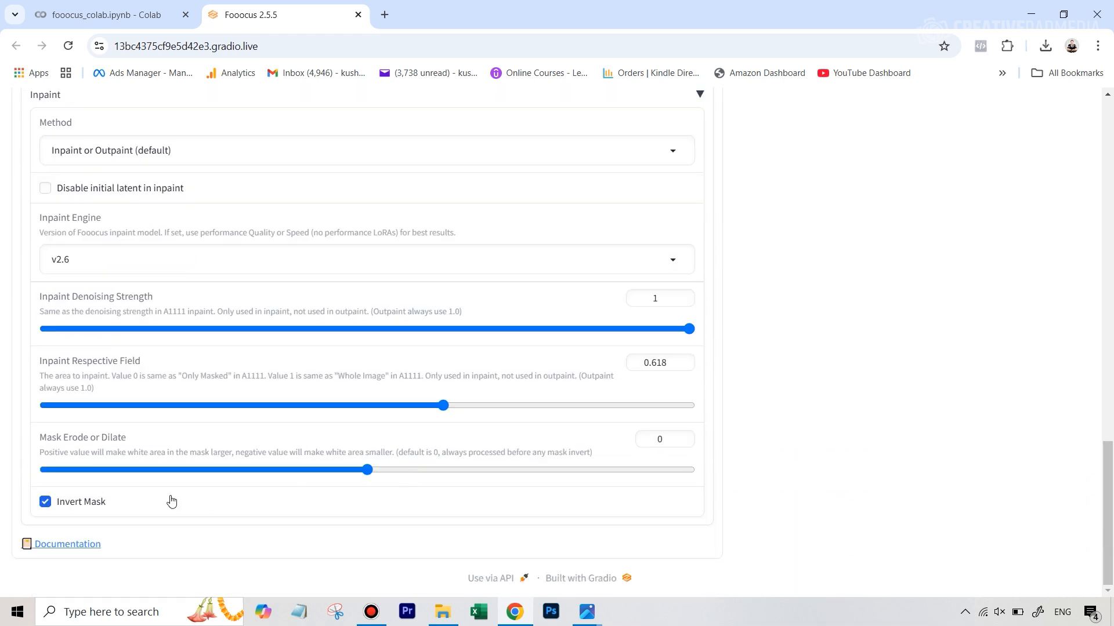
left_click(45, 505)
scroll(797, 229, "up", 6)
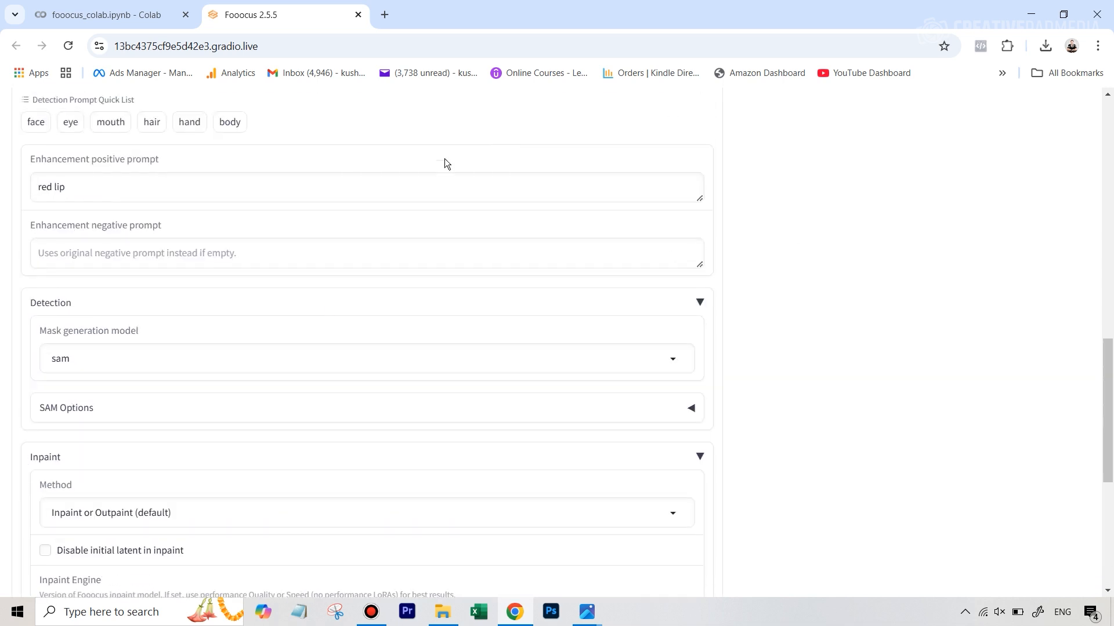
scroll(331, 249, "up", 1)
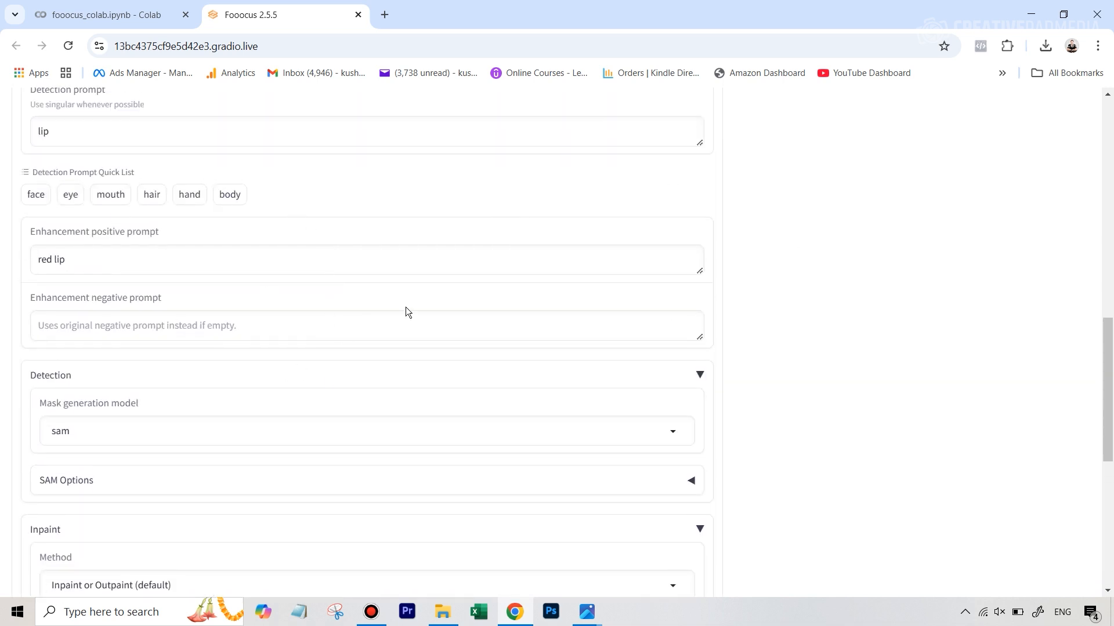
left_click(258, 43)
left_click(783, 224)
Enable enhancement #3 with the detection prompt "eye" and the positive prompt "blue eye"
scroll(339, 464, "up", 2)
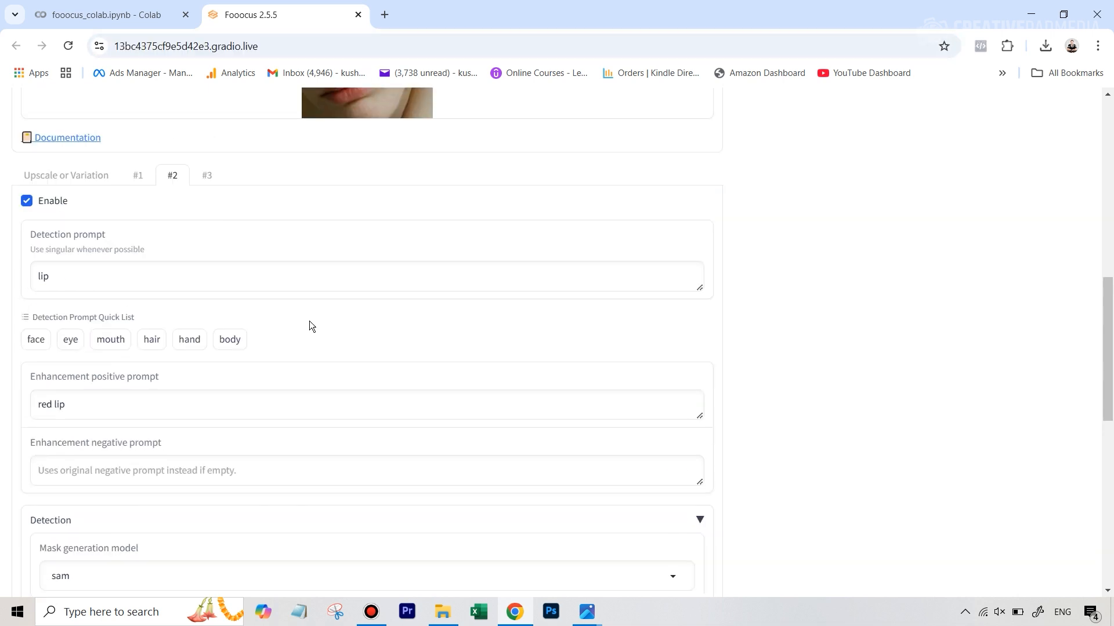
scroll(348, 355, "up", 2)
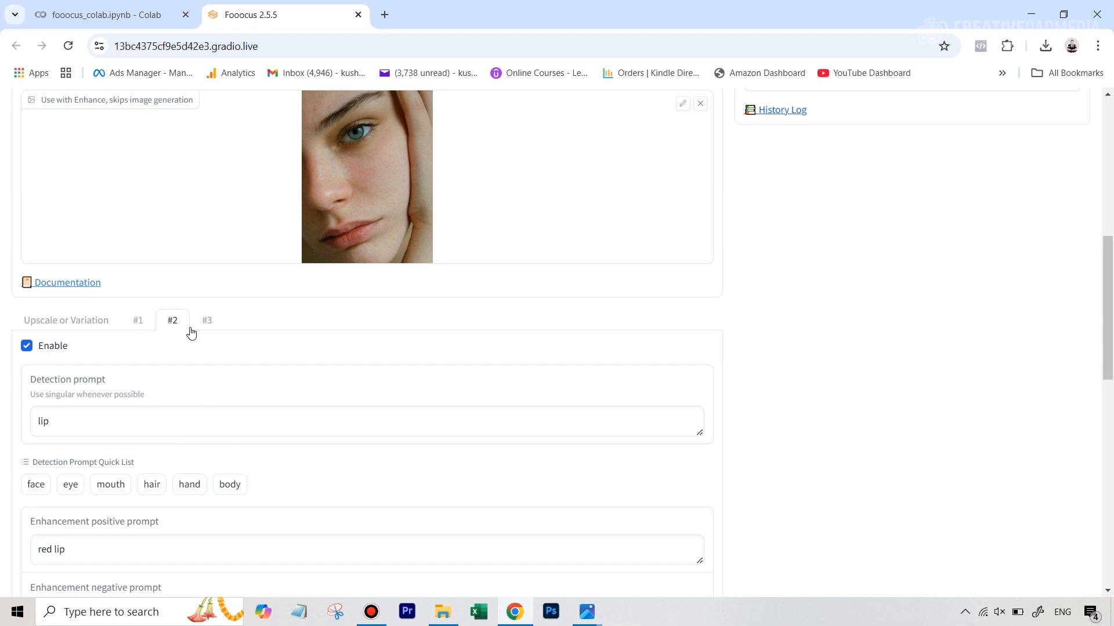
left_click(208, 323)
left_click(54, 347)
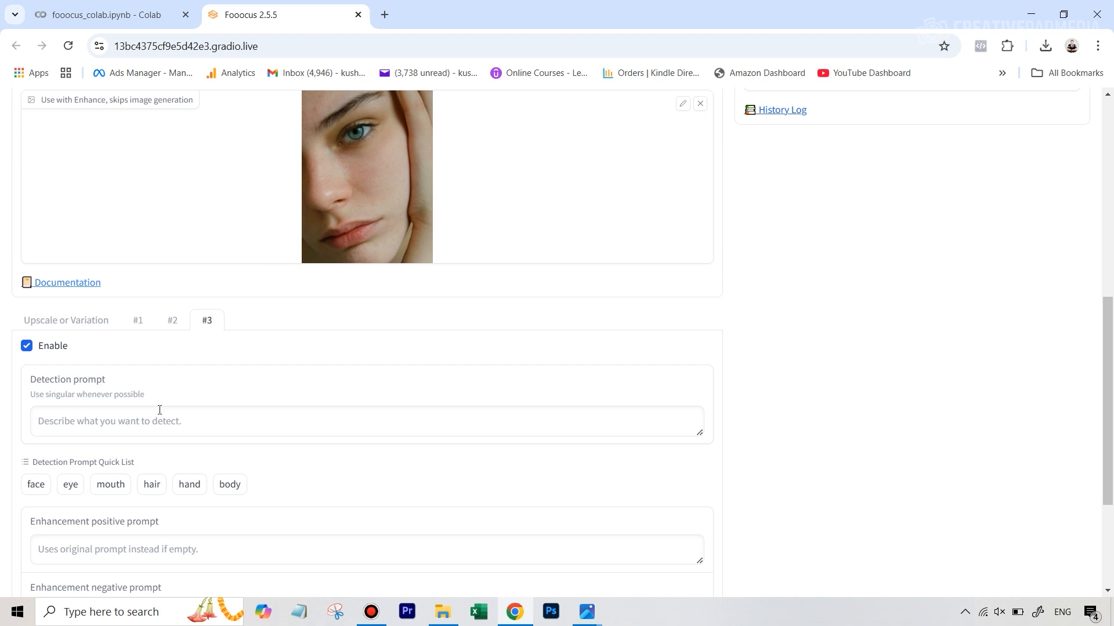
scroll(162, 409, "down", 3)
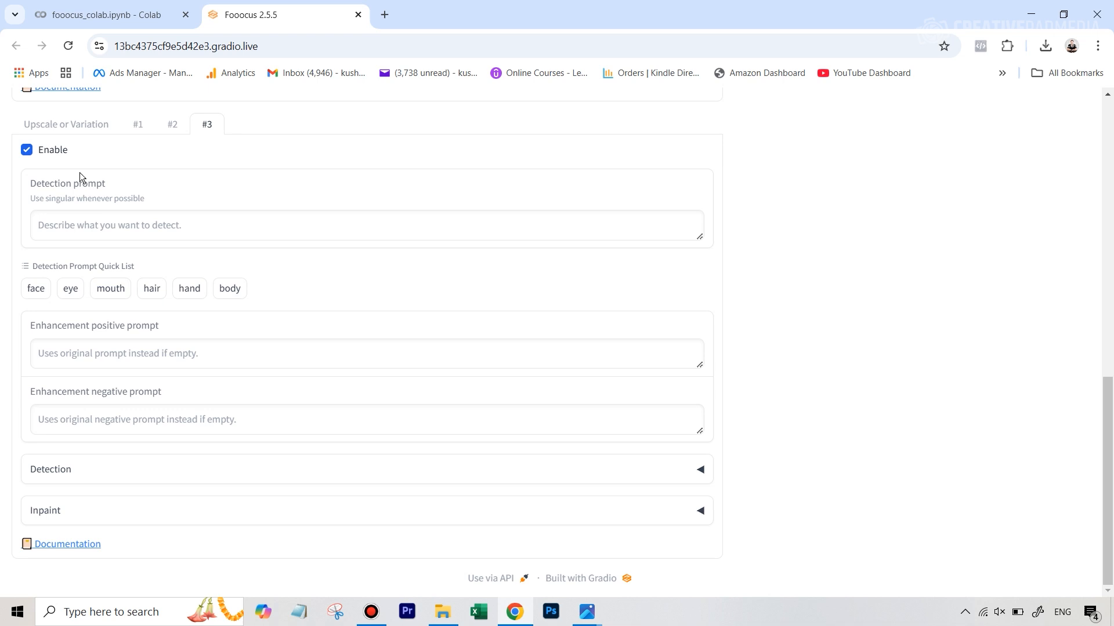
left_click(82, 223)
type("eye")
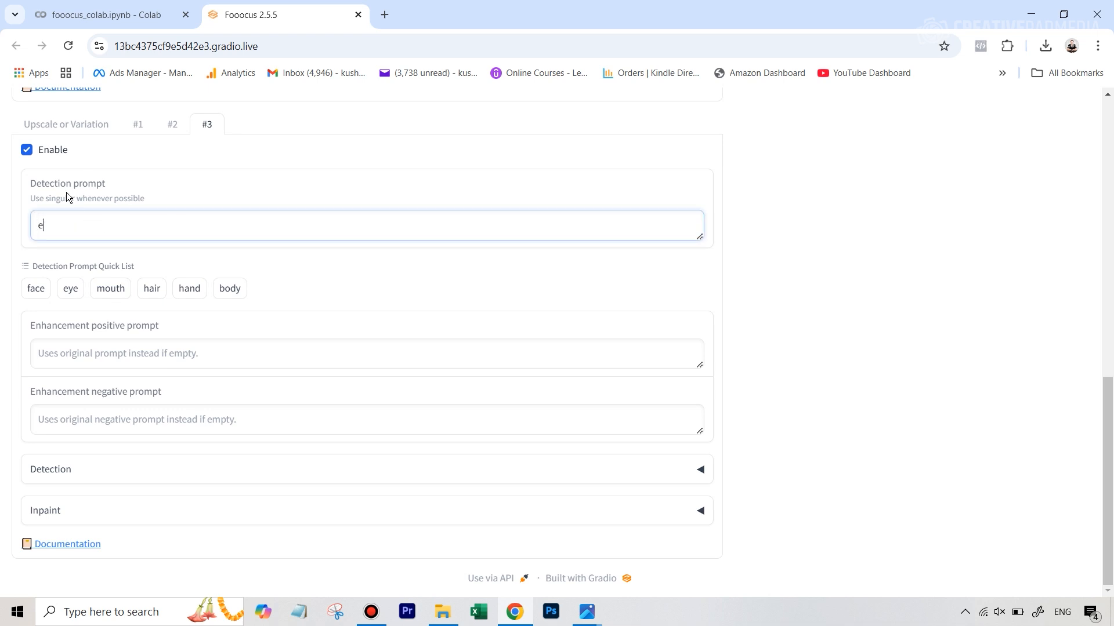
left_click(77, 364)
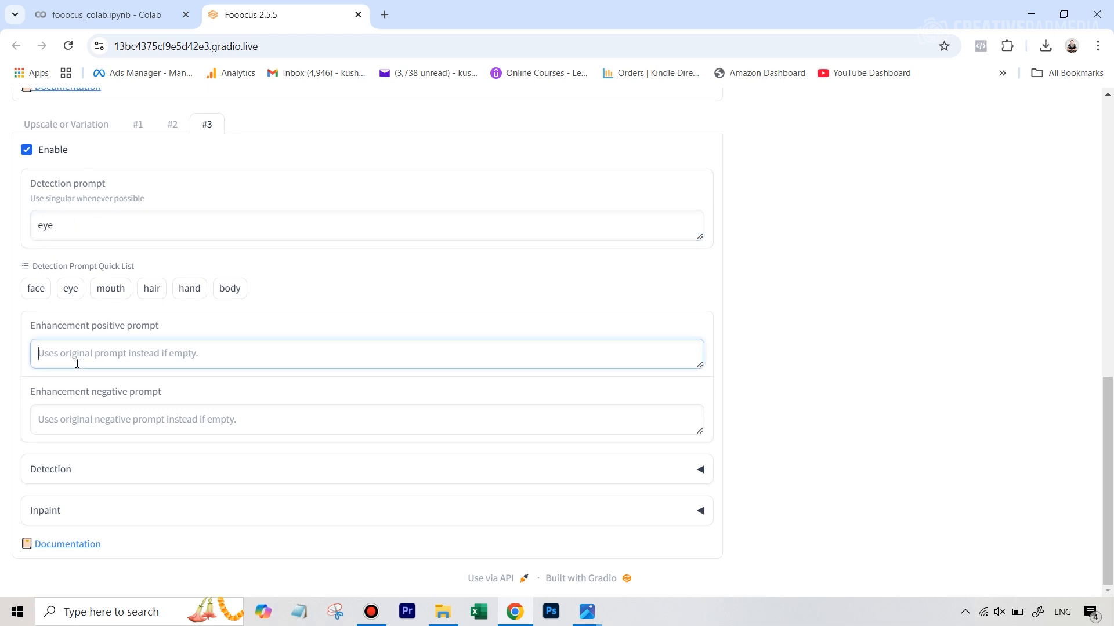
type("blue eye")
Check enhancement #3's inpaint method, denoising strength, respective field and mask options
left_click(698, 518)
scroll(146, 549, "down", 1)
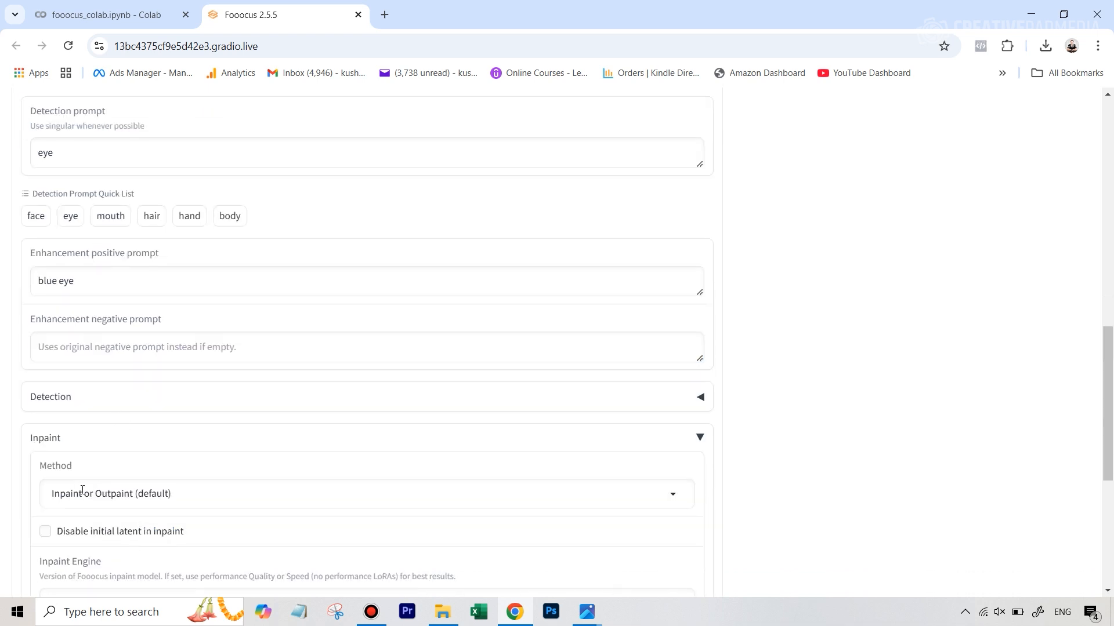
scroll(398, 493, "down", 3)
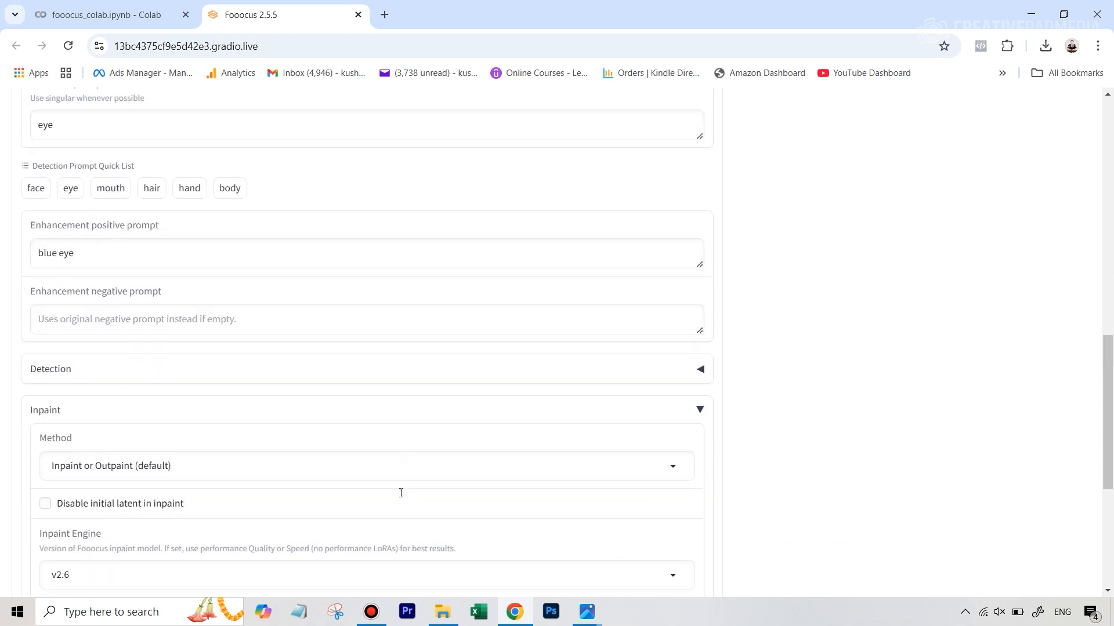
scroll(400, 498, "down", 2)
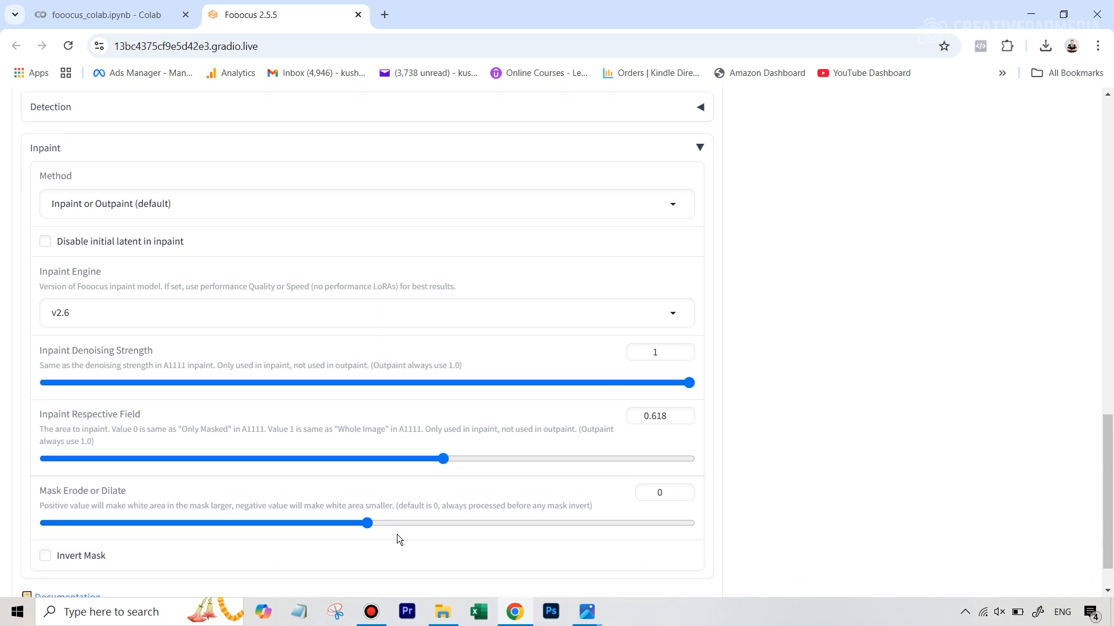
Generate the portrait with the configured skin, lip and eye enhancements and the upscale
scroll(758, 389, "up", 20)
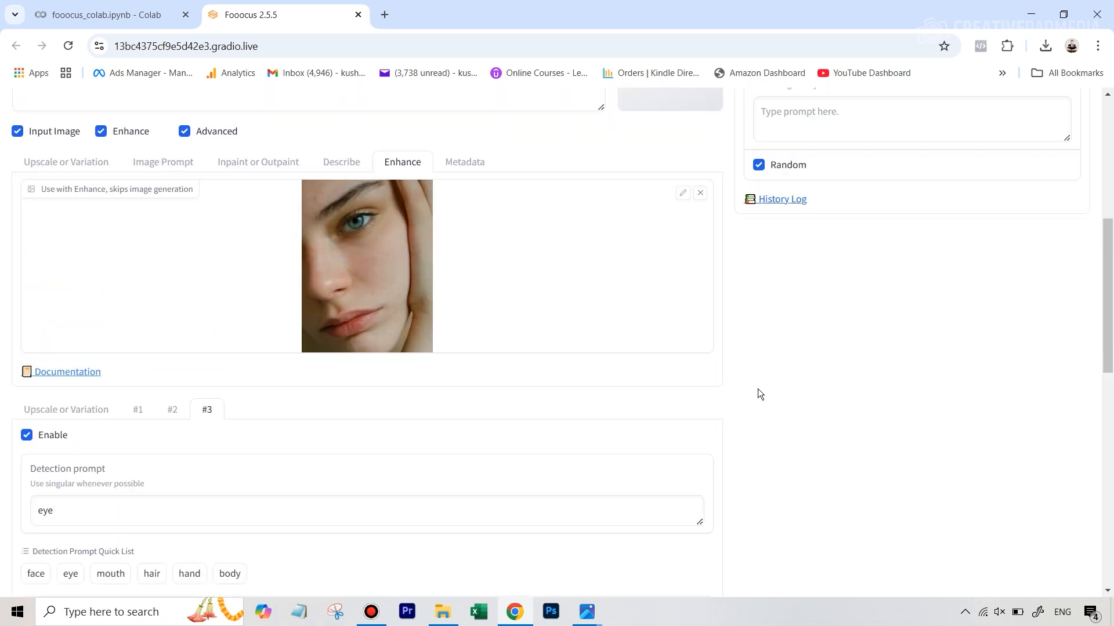
scroll(757, 389, "down", 5)
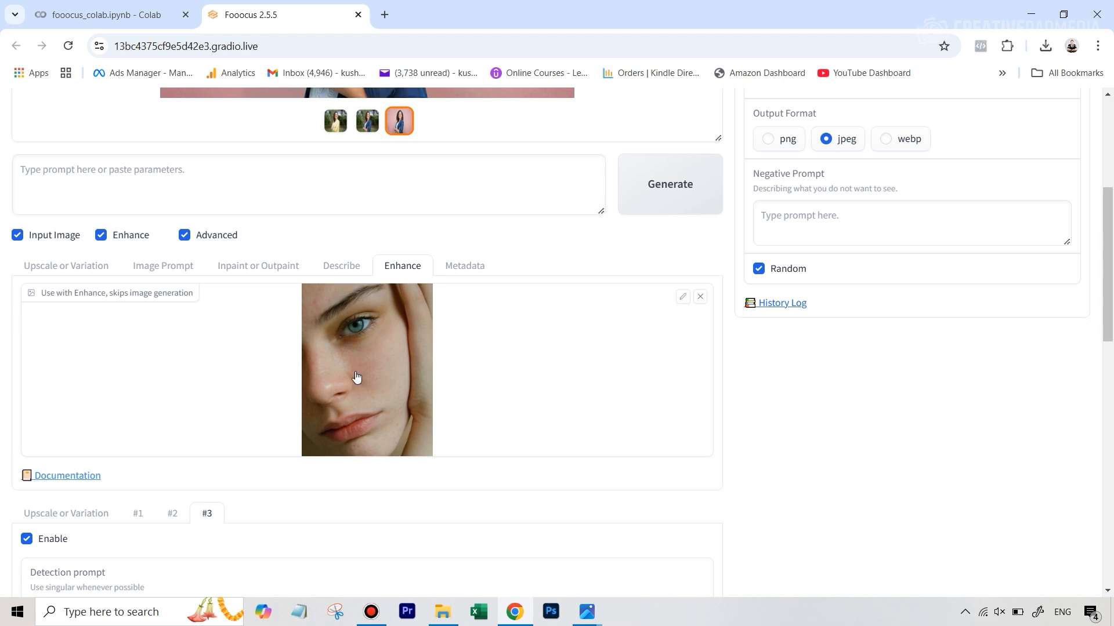
left_click(673, 197)
scroll(630, 275, "up", 4)
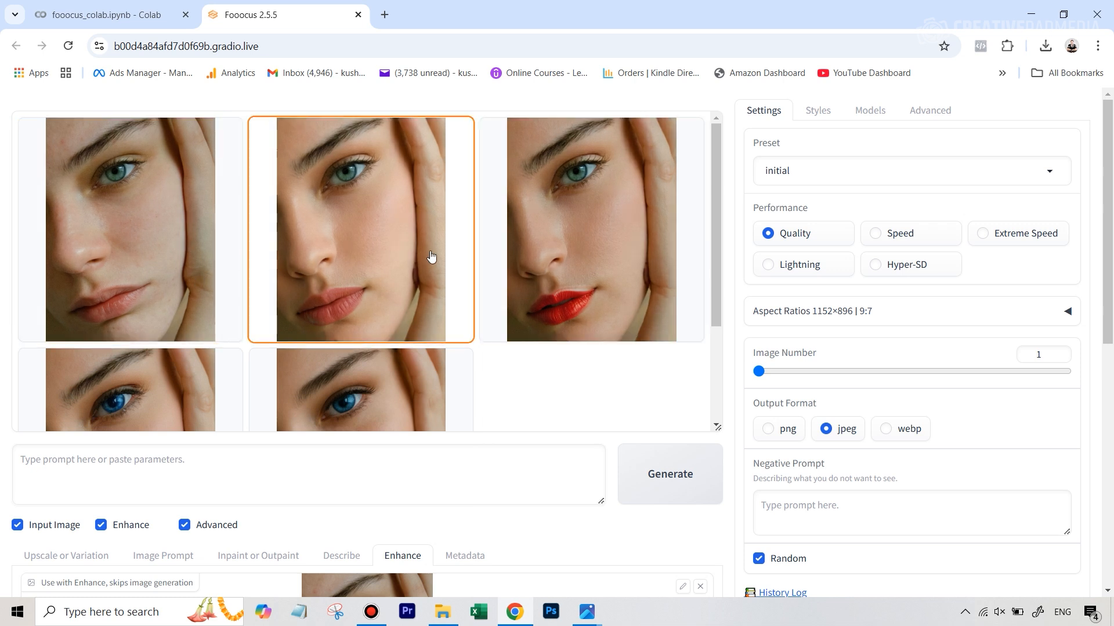
Compare the original portrait with the skin-enhanced result at enlarged size
left_click(157, 234)
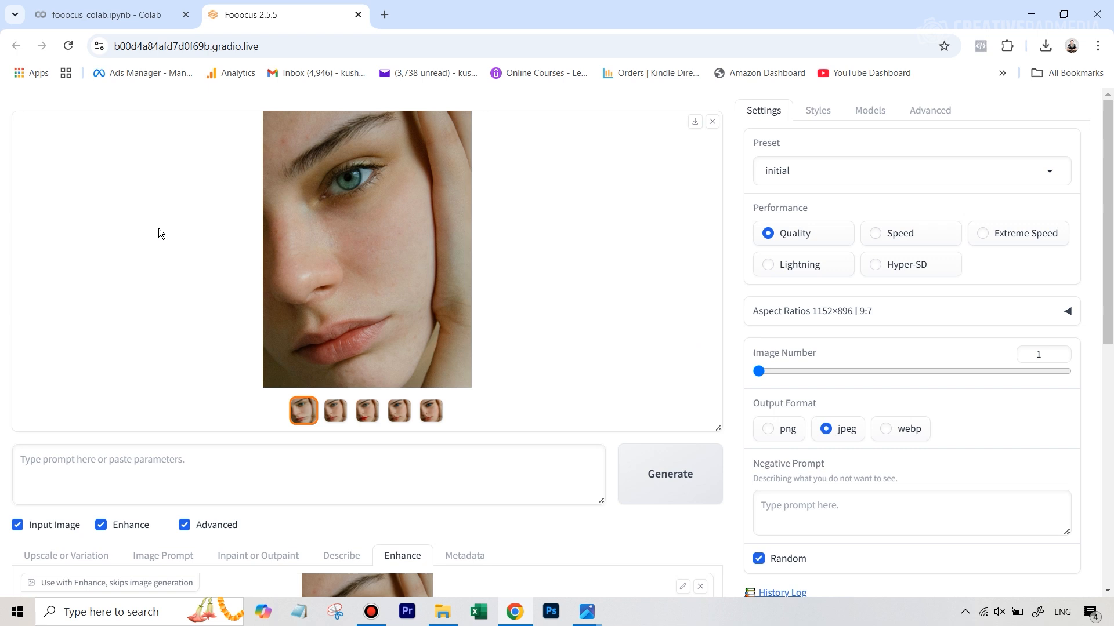
left_click(339, 262)
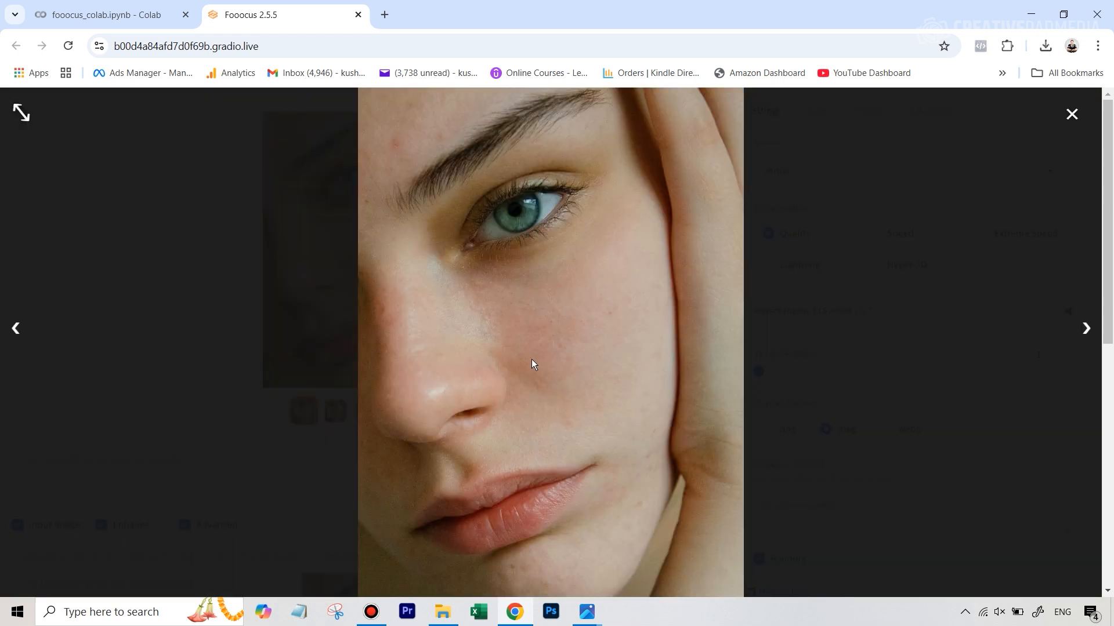
left_click(1087, 331)
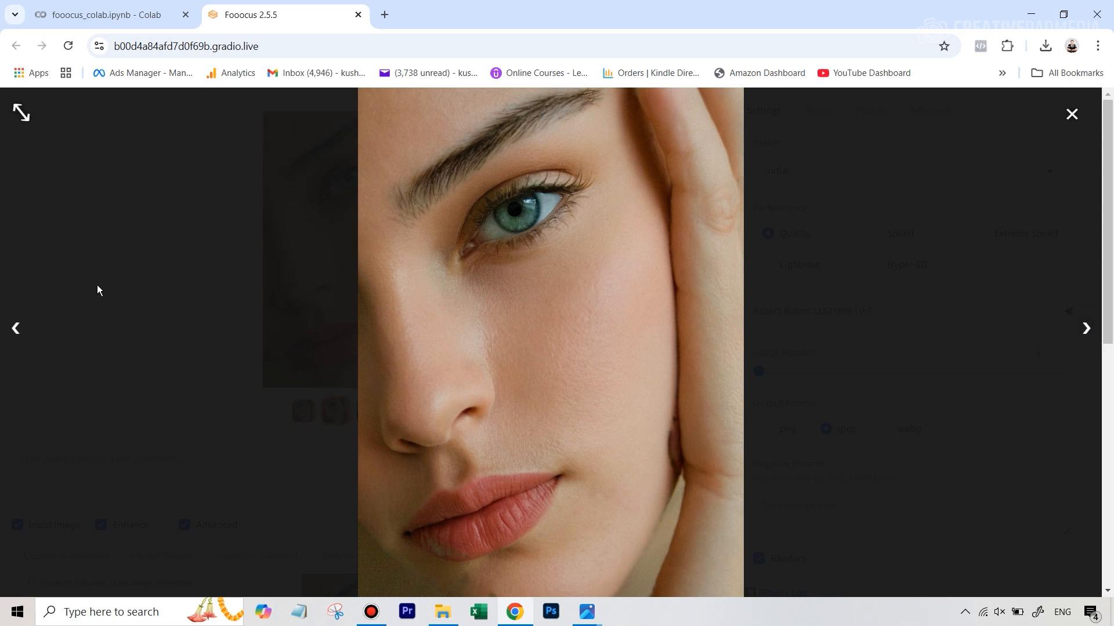
left_click(16, 338)
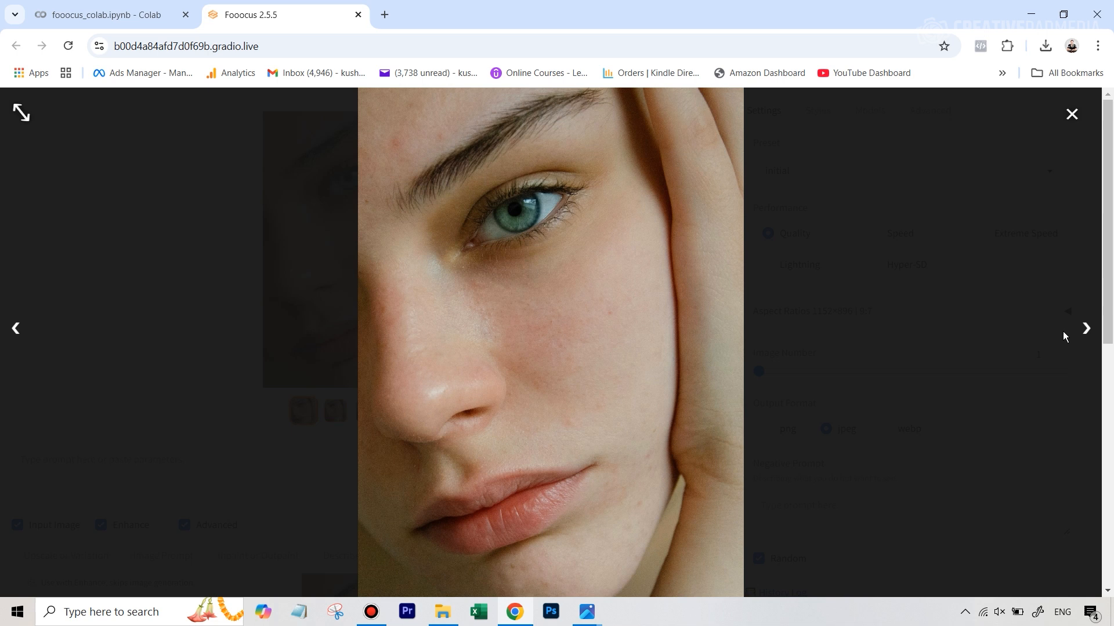
left_click(1086, 334)
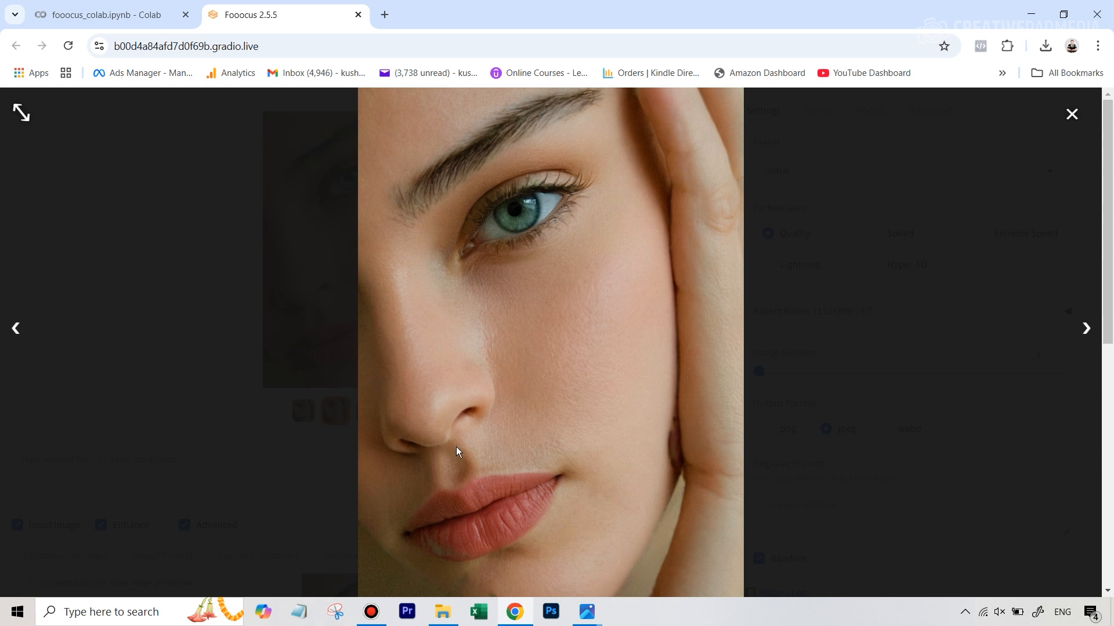
left_click(1073, 118)
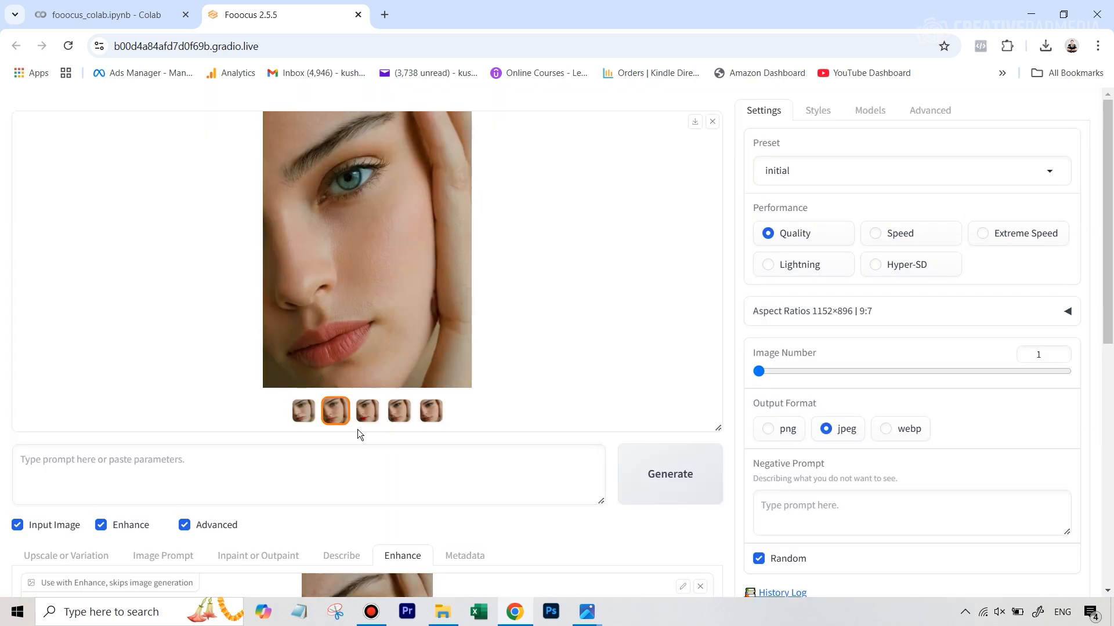
Review enhancement #1's detection prompt, positive prompt and inpaint settings, including the denoising strength
scroll(497, 434, "down", 9)
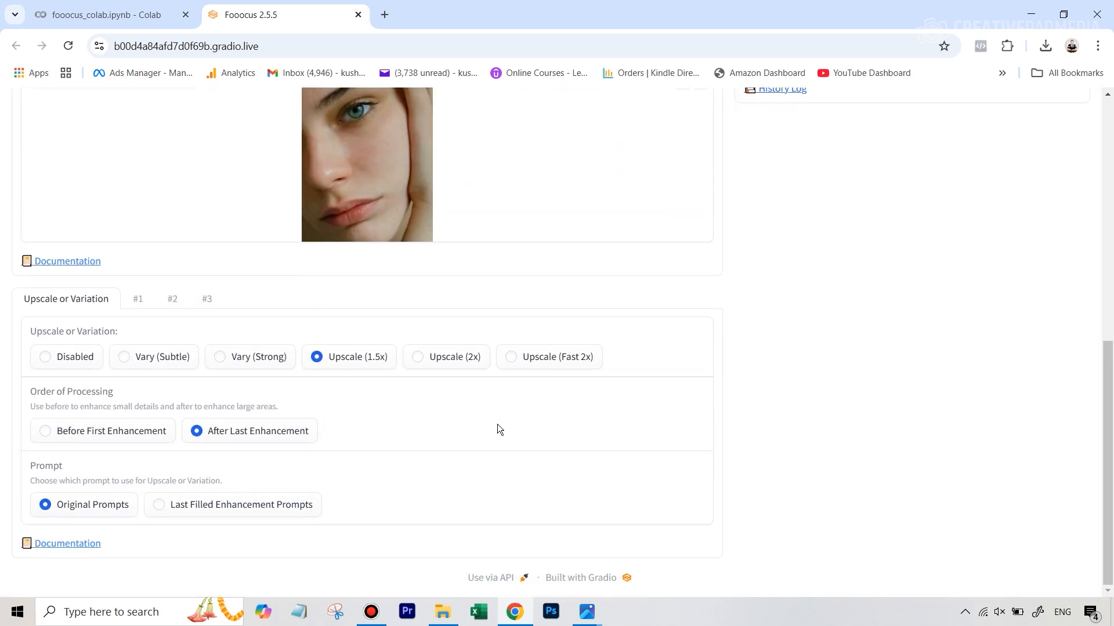
left_click(138, 300)
scroll(69, 405, "down", 2)
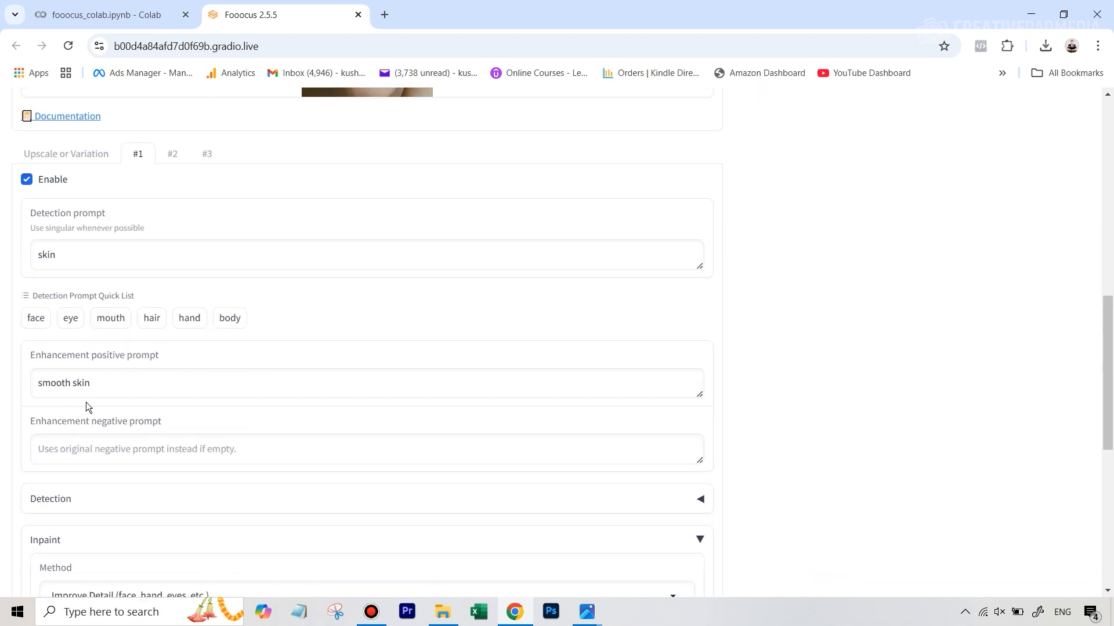
scroll(73, 384, "down", 3)
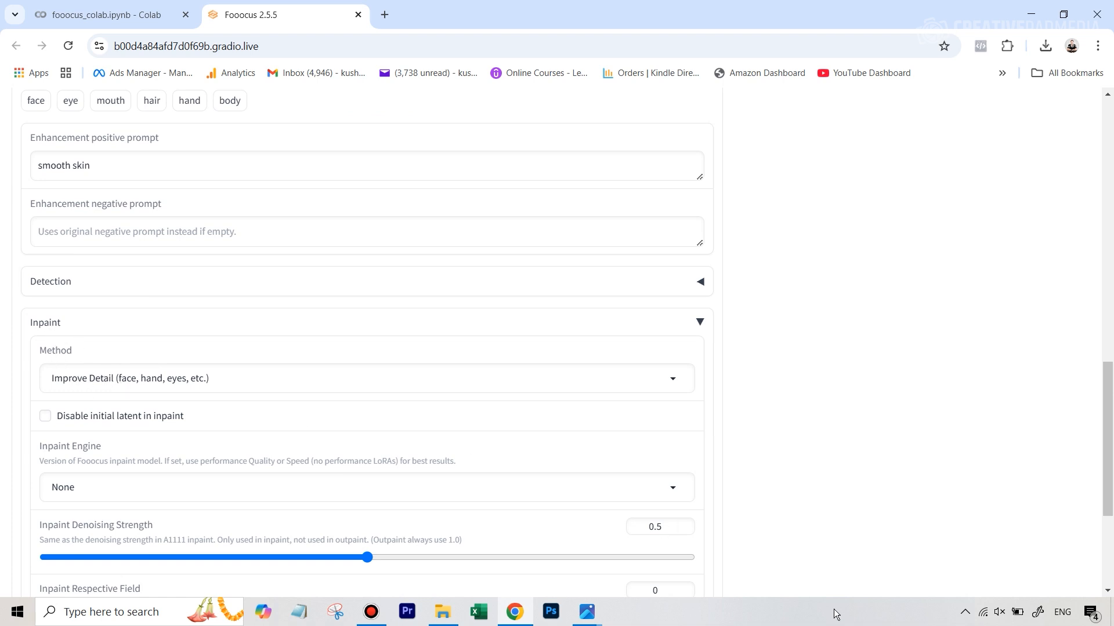
scroll(848, 555, "down", 2)
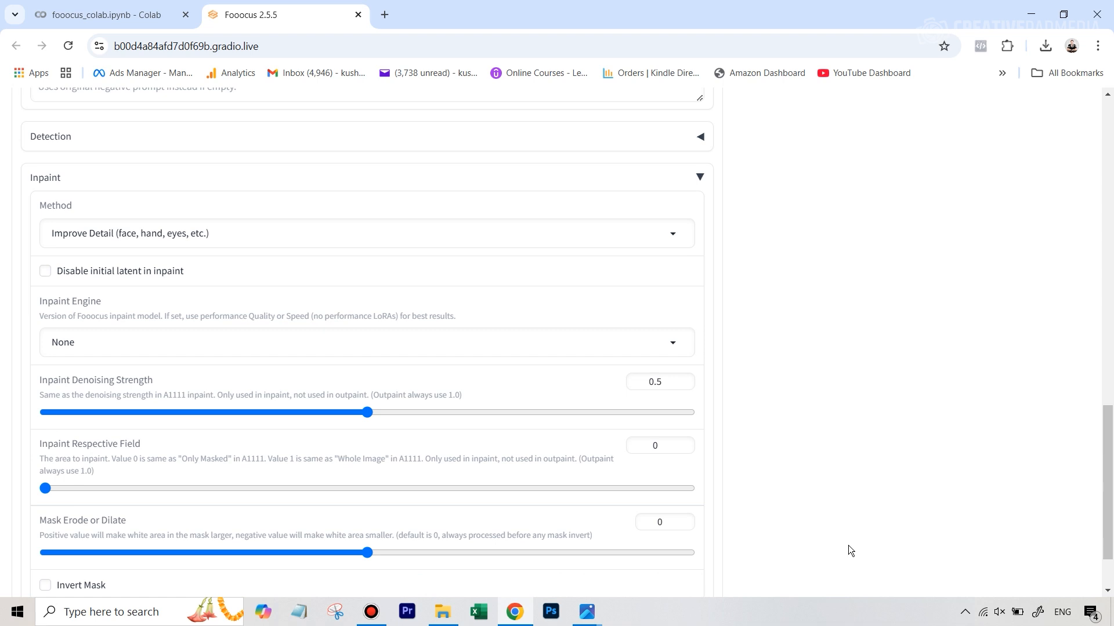
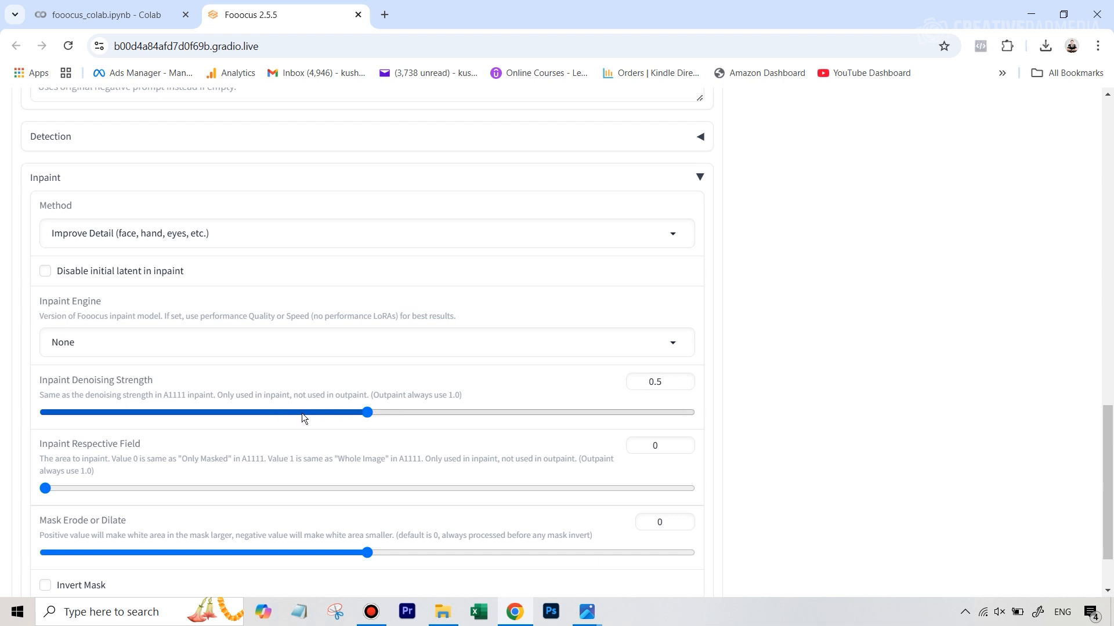
View the original portrait and its skin, lip and eye enhancement results one after another at enlarged size
scroll(623, 292, "up", 15)
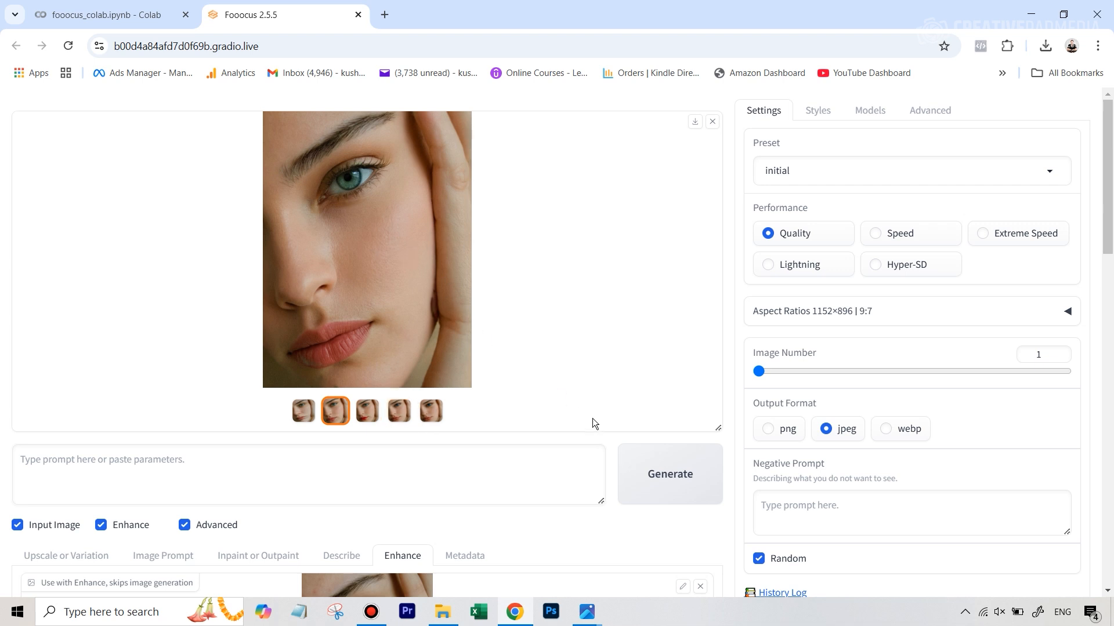
left_click(303, 411)
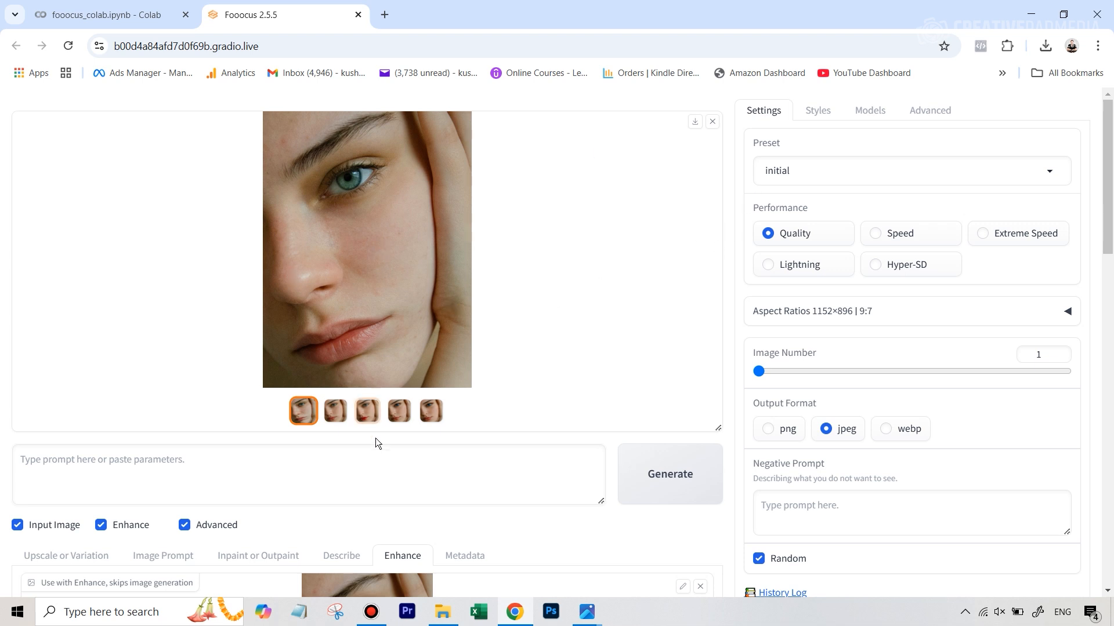
left_click(385, 342)
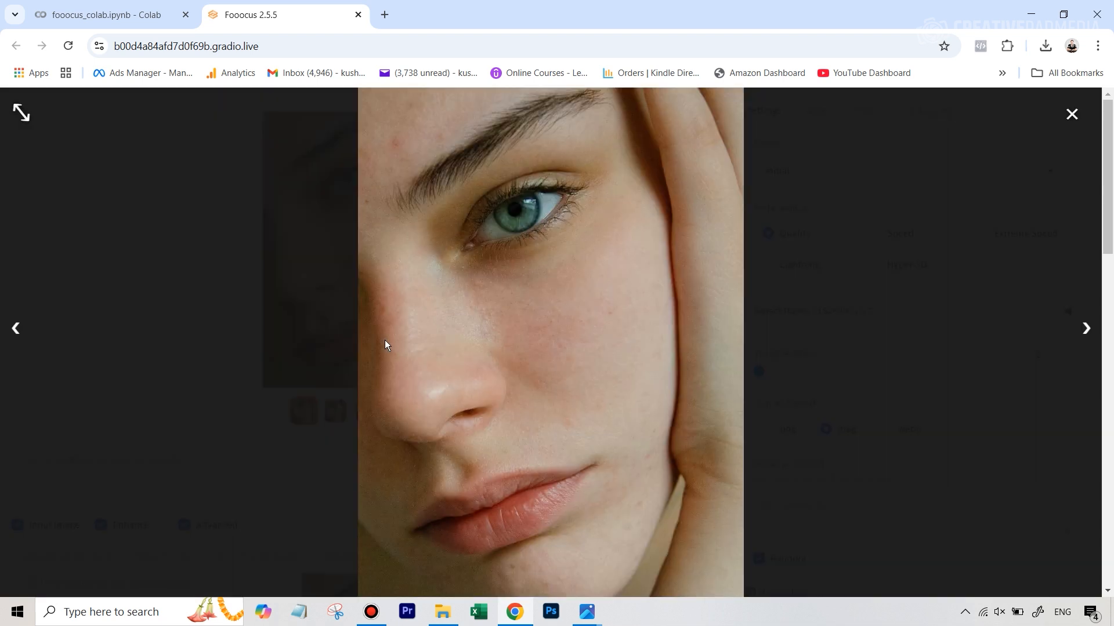
left_click(1078, 337)
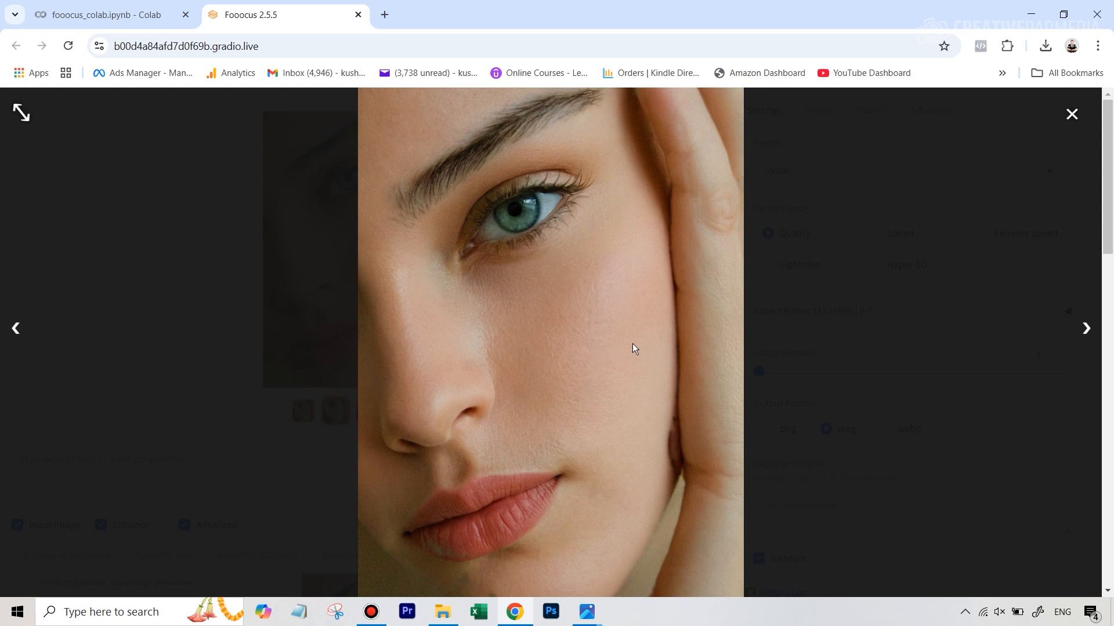
left_click(1083, 333)
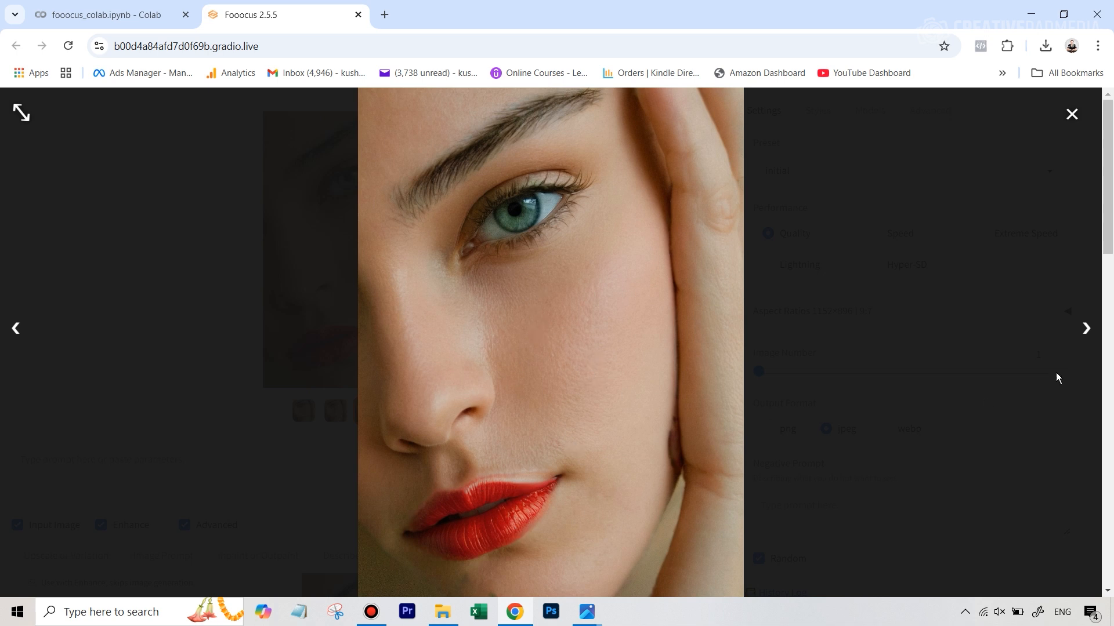
left_click(1082, 338)
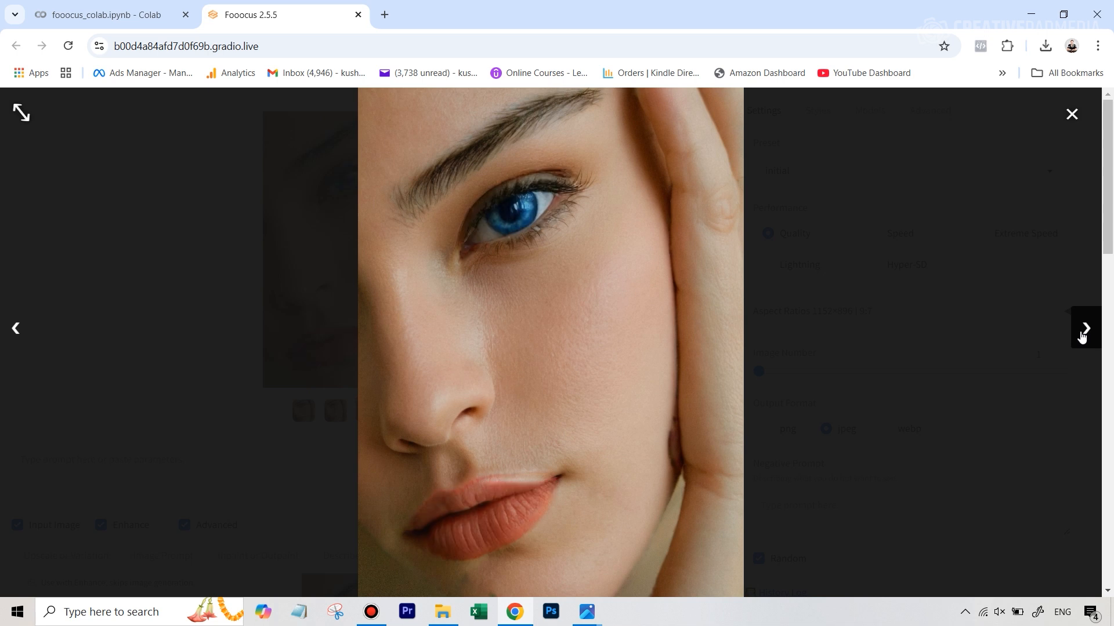
Switch back and forth between the enlarged red lip and blue eye results to compare the lips and eye
left_click(14, 331)
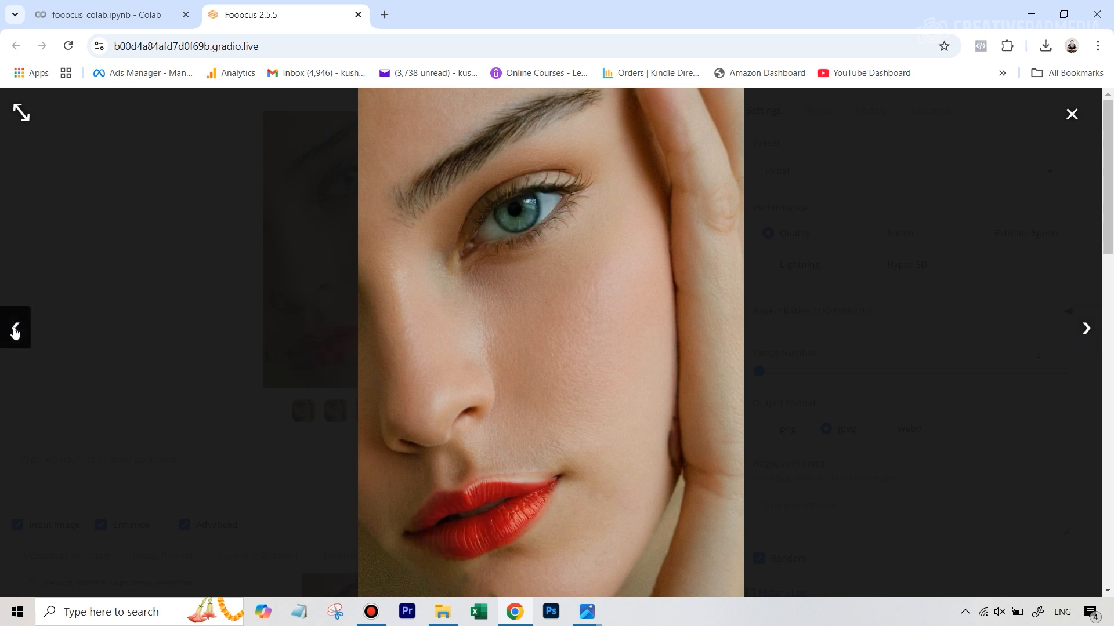
left_click(1084, 339)
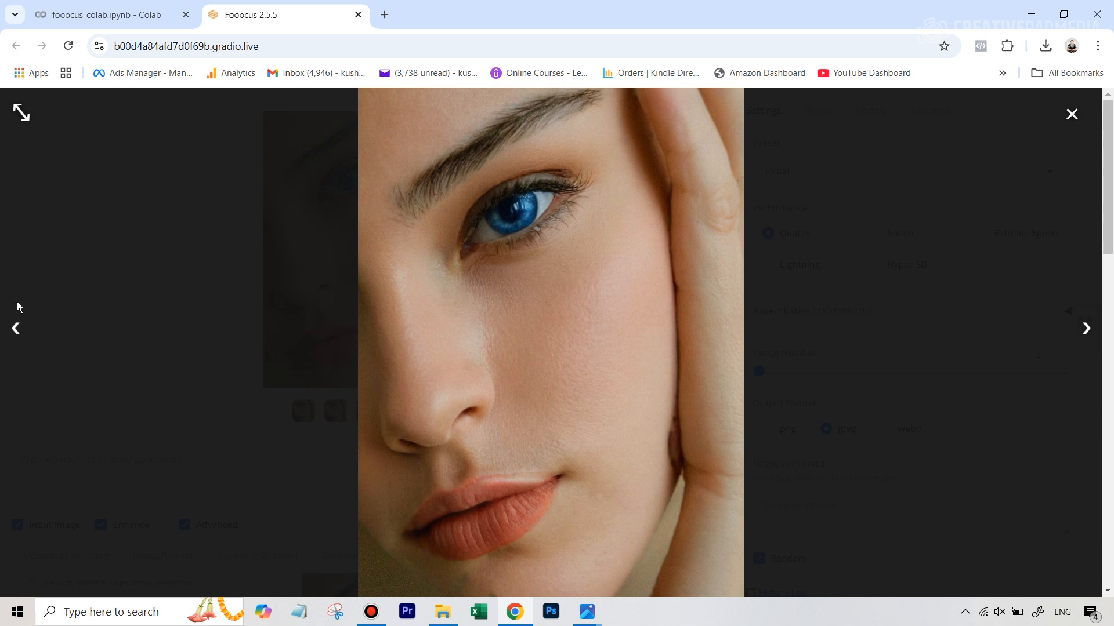
left_click(16, 326)
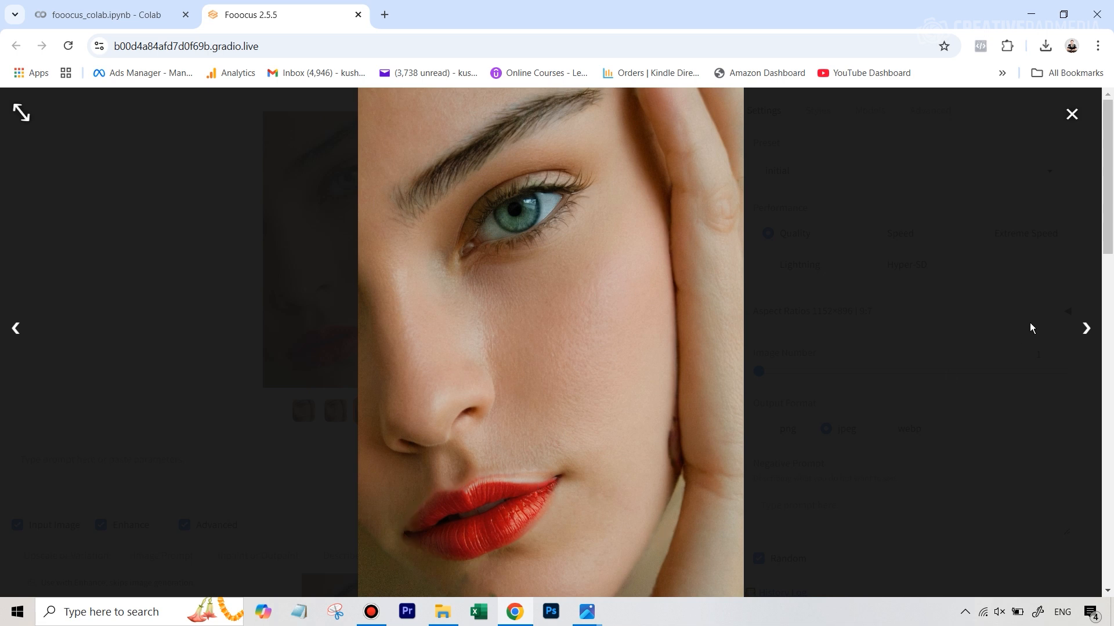
left_click(1084, 328)
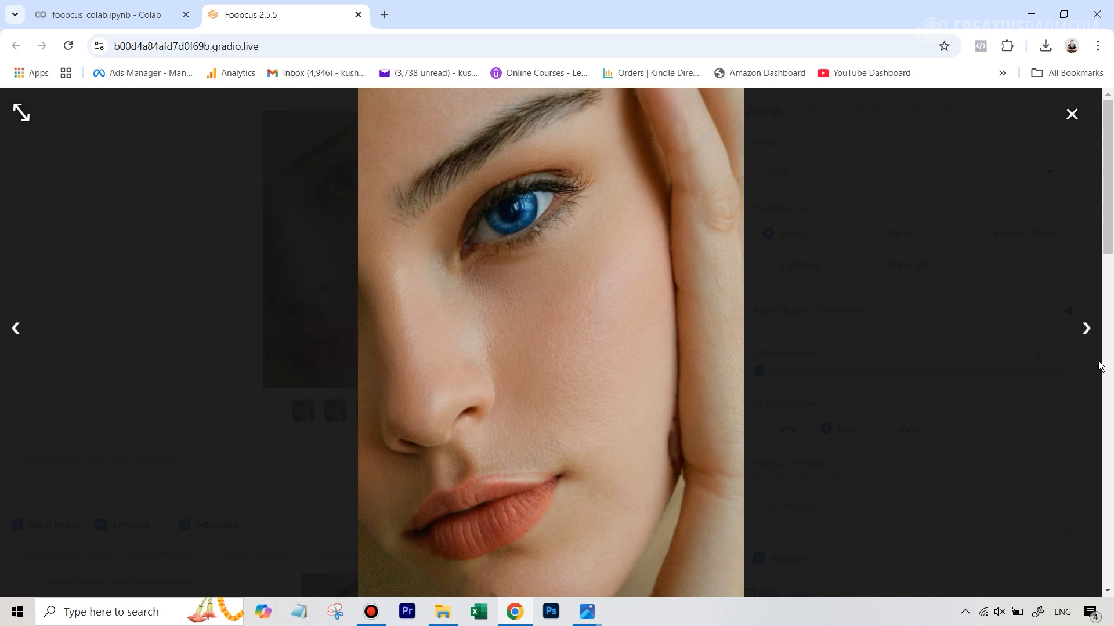
Compare the blue eye result with the final upscaled portrait, and close the enlarged view
left_click(1083, 338)
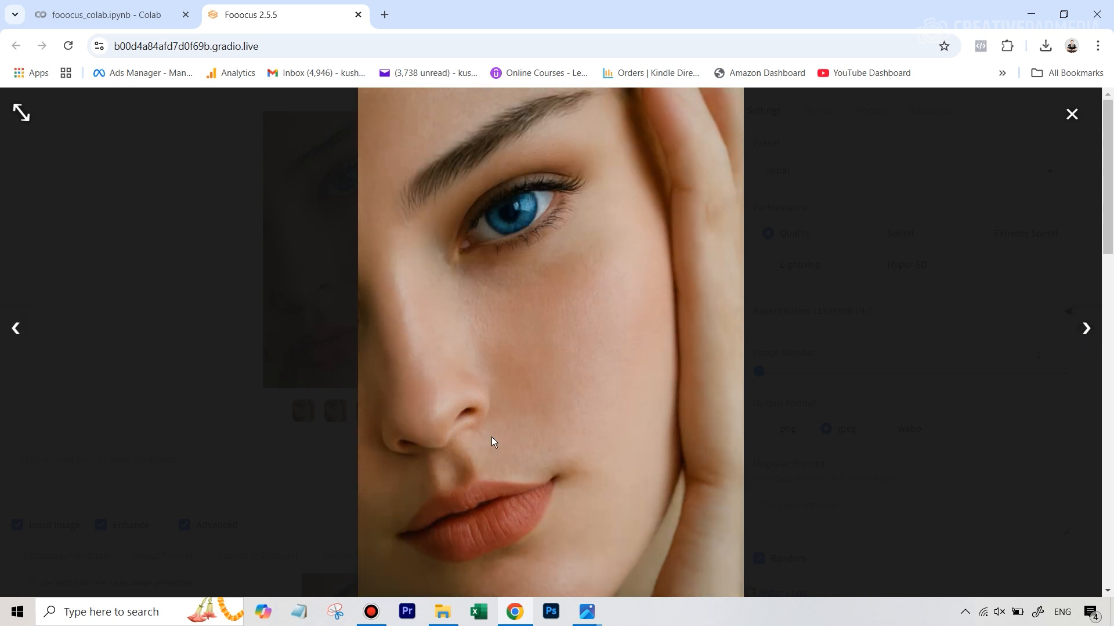
left_click(14, 332)
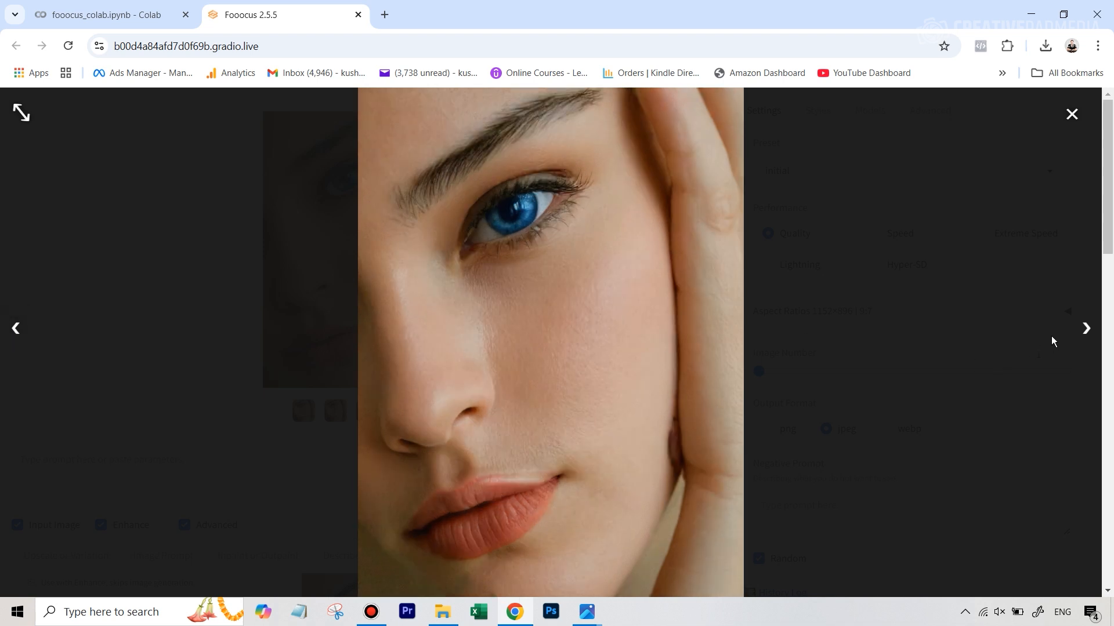
left_click(1085, 331)
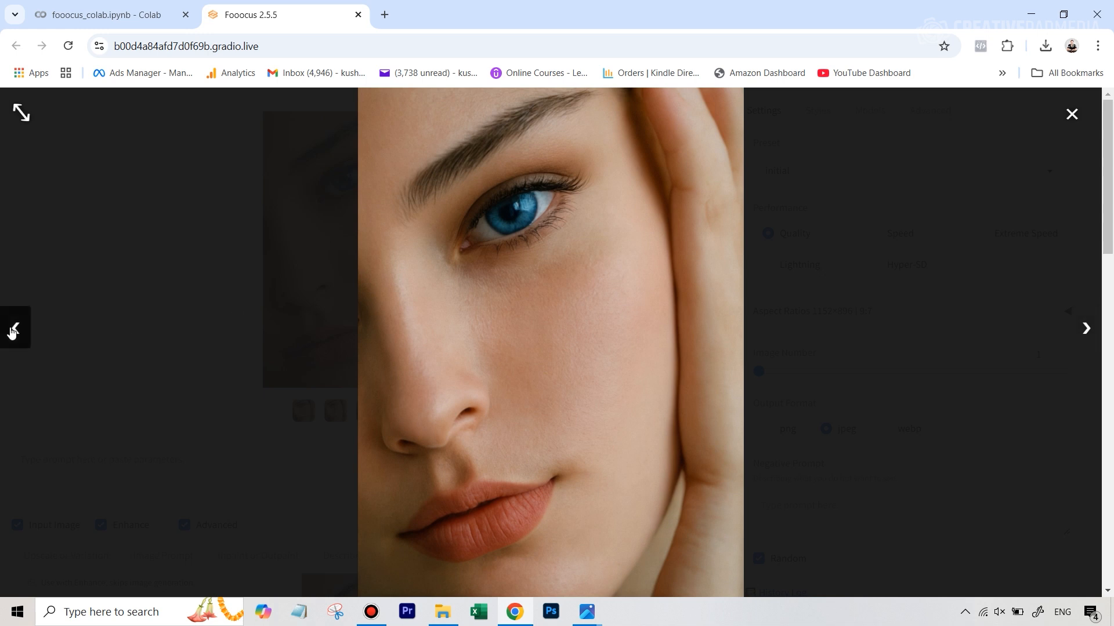
left_click(13, 330)
left_click(1084, 331)
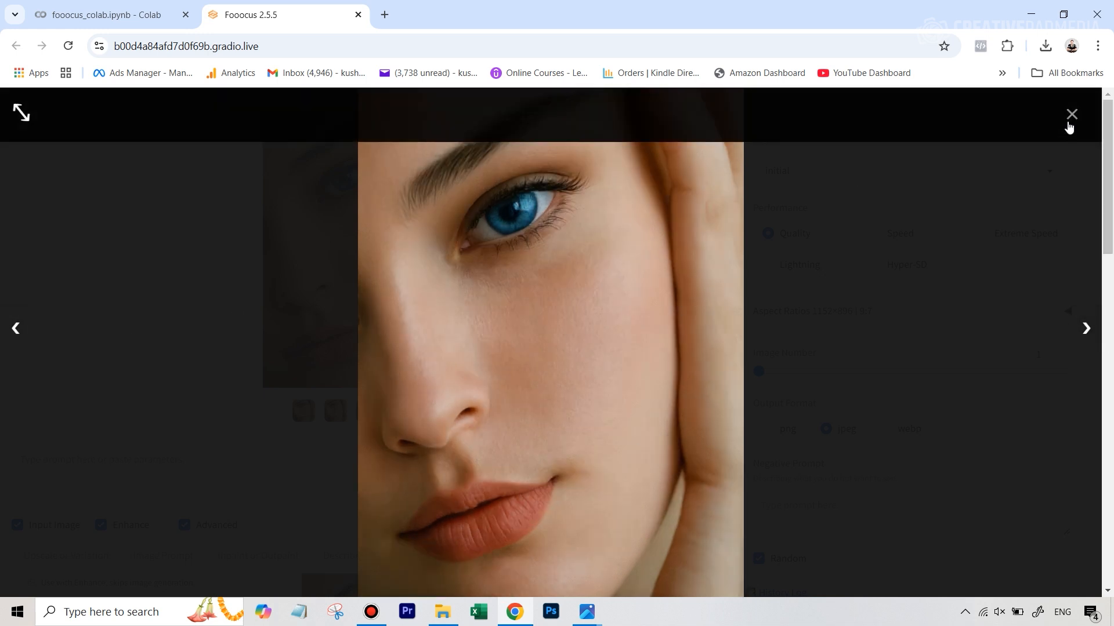
left_click(1071, 115)
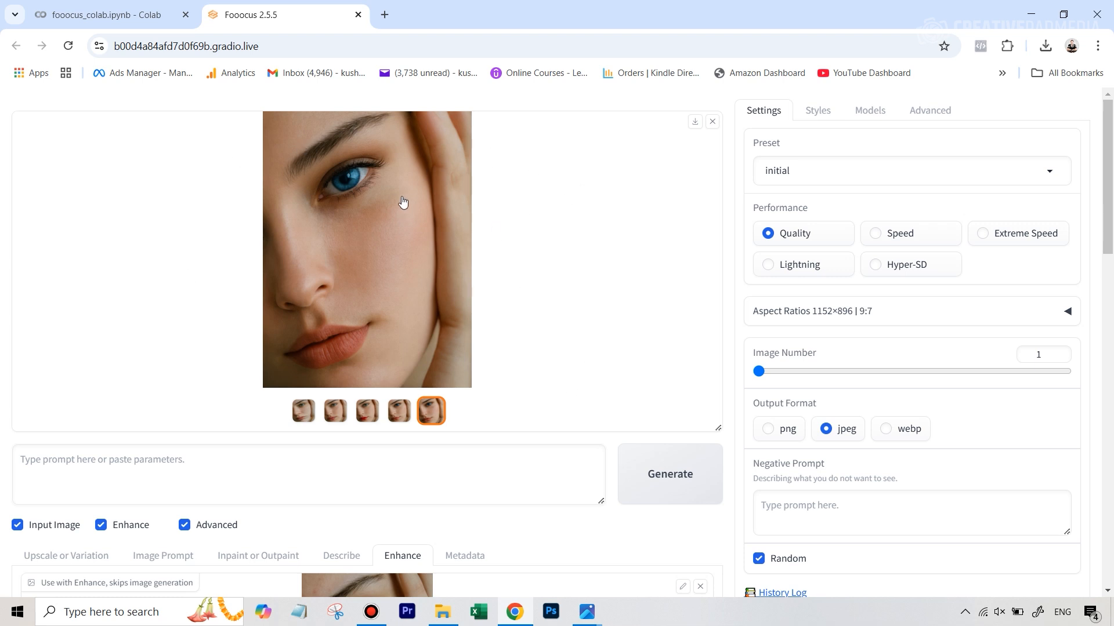
Turn off enhancements #2 and #3 and set the enhancement's Upscale or Variation option to Disabled
scroll(410, 220, "down", 3)
scroll(415, 221, "down", 3)
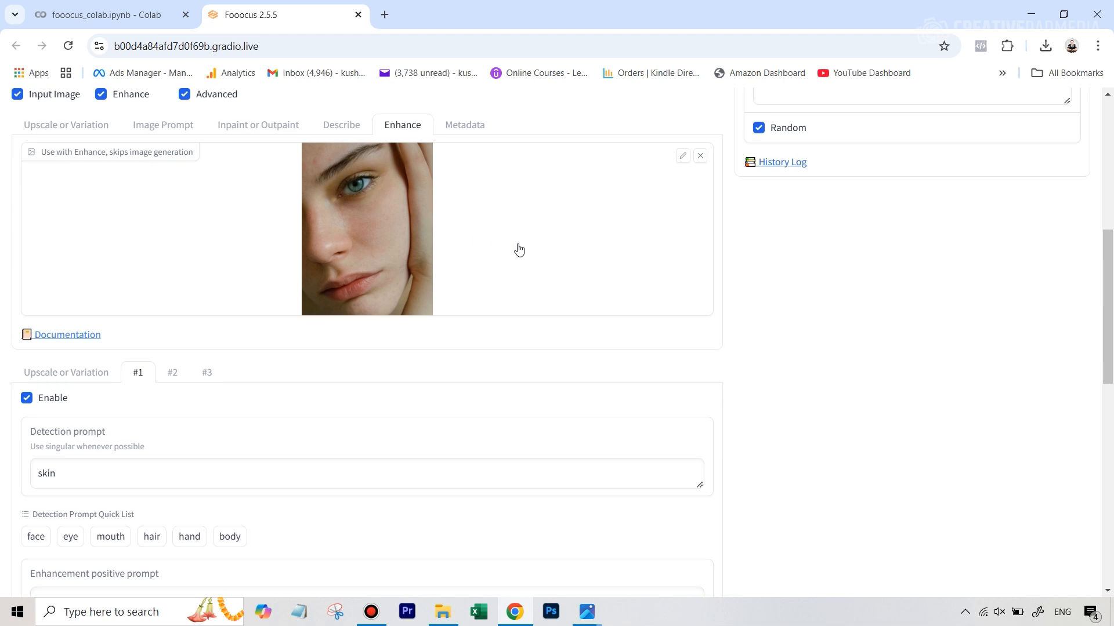
scroll(517, 248, "up", 4)
scroll(519, 244, "down", 5)
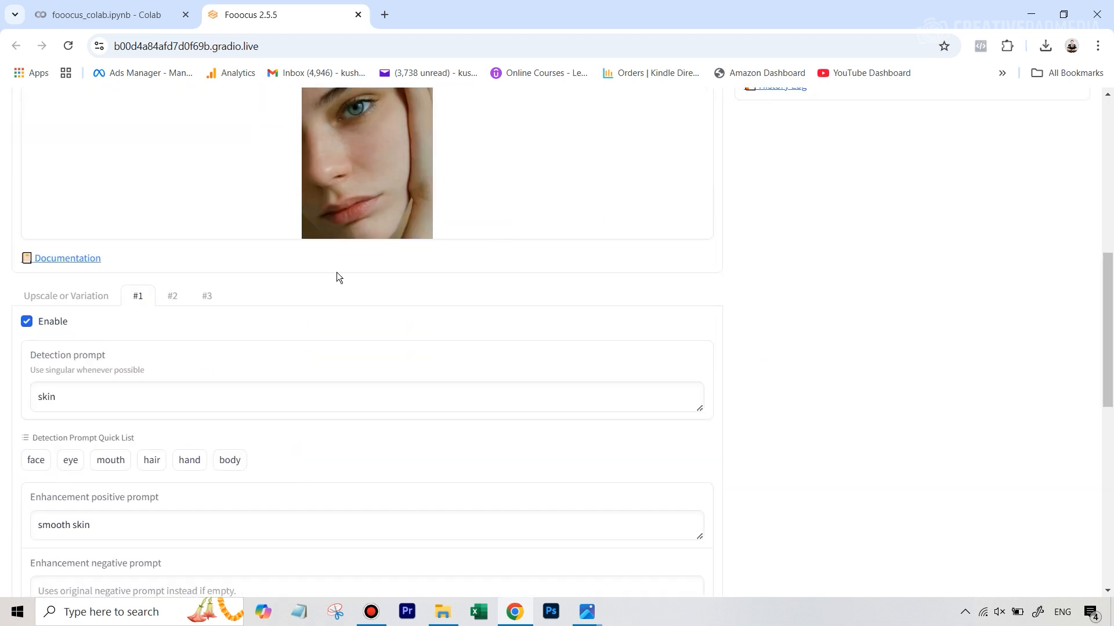
scroll(146, 167, "down", 2)
left_click(162, 158)
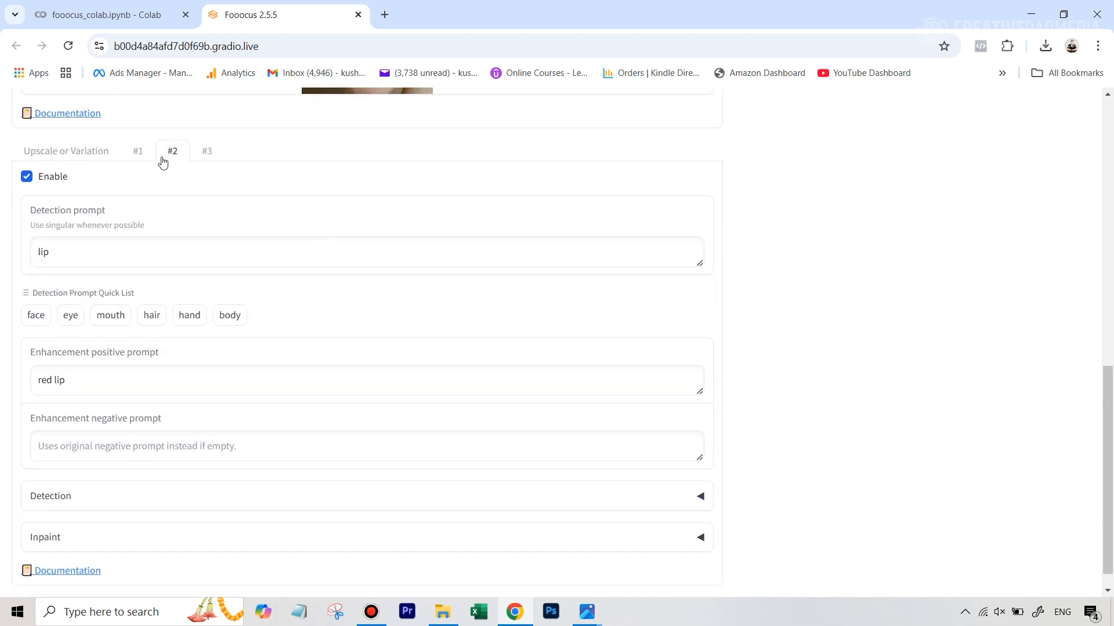
left_click(45, 175)
left_click(204, 162)
left_click(26, 176)
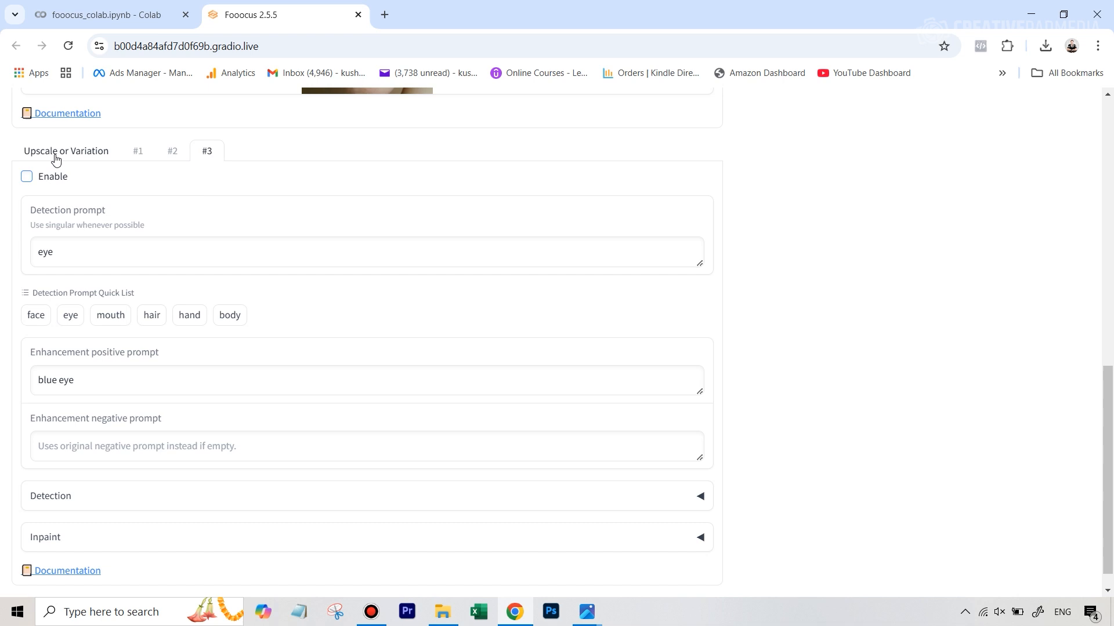
left_click(55, 153)
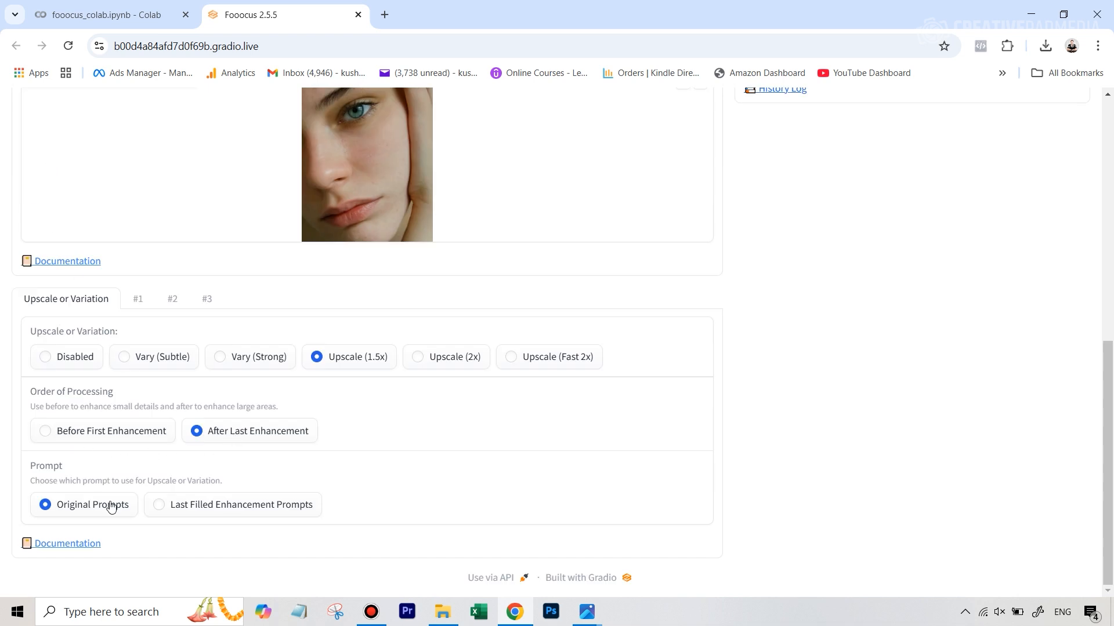
left_click(102, 354)
Lower enhancement #1's inpaint denoising strength to 0.26 for the smooth skin prompt
left_click(134, 301)
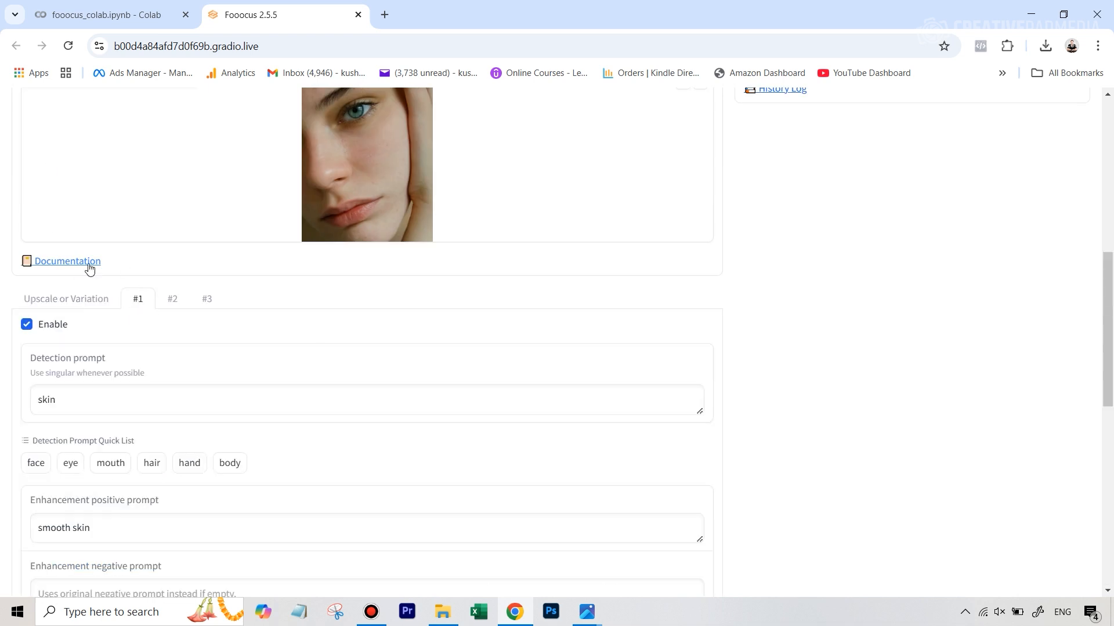
scroll(383, 249, "up", 5)
scroll(382, 226, "down", 10)
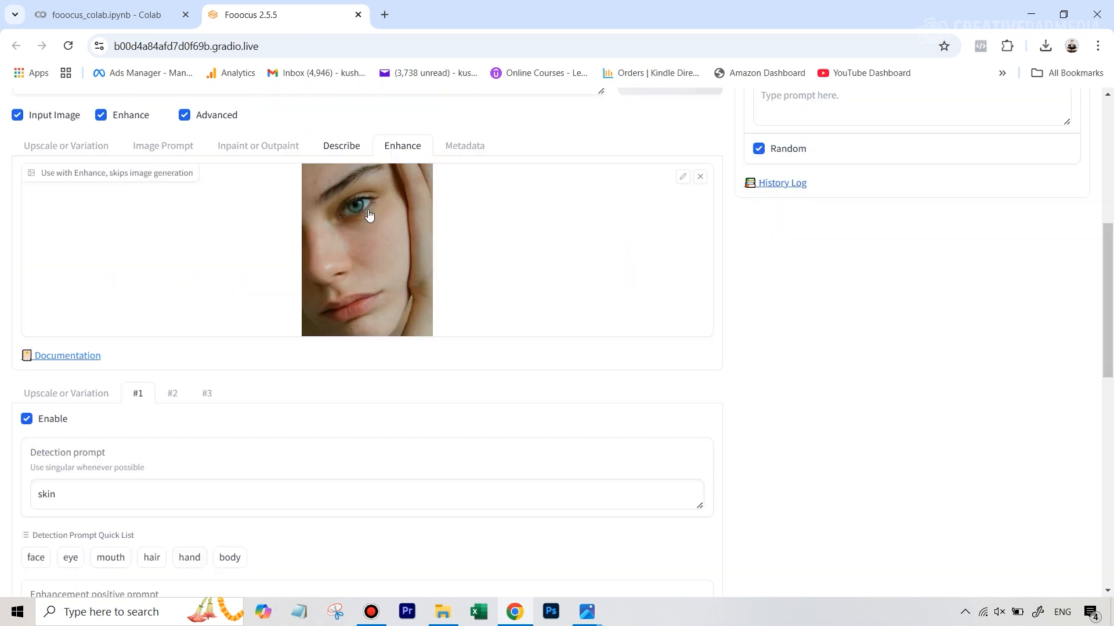
scroll(369, 216, "down", 3)
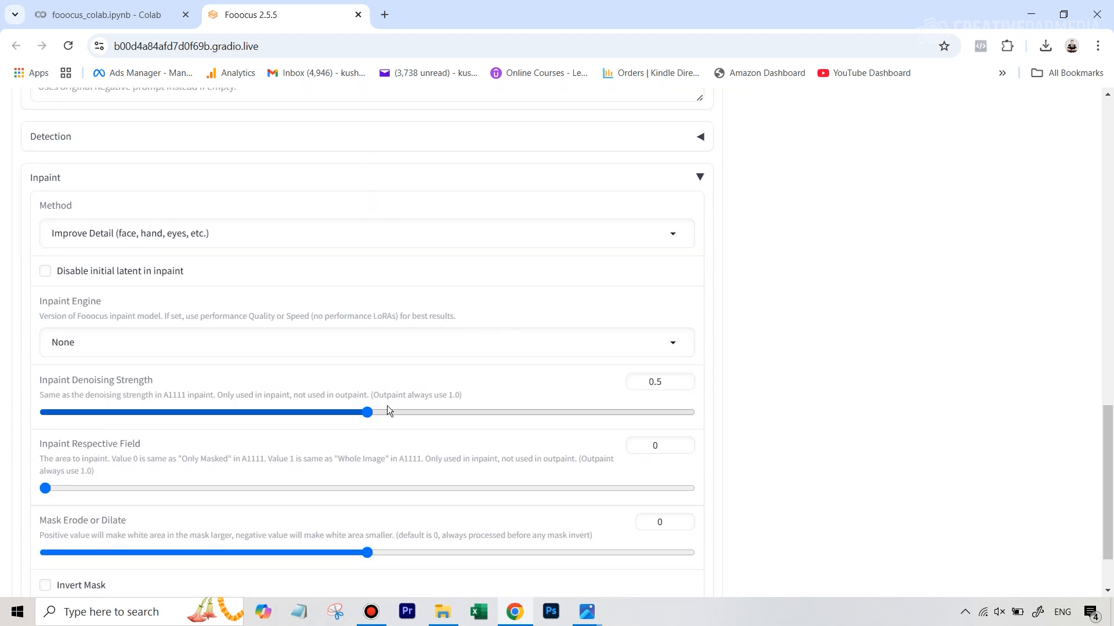
left_click_drag(368, 412, 214, 410)
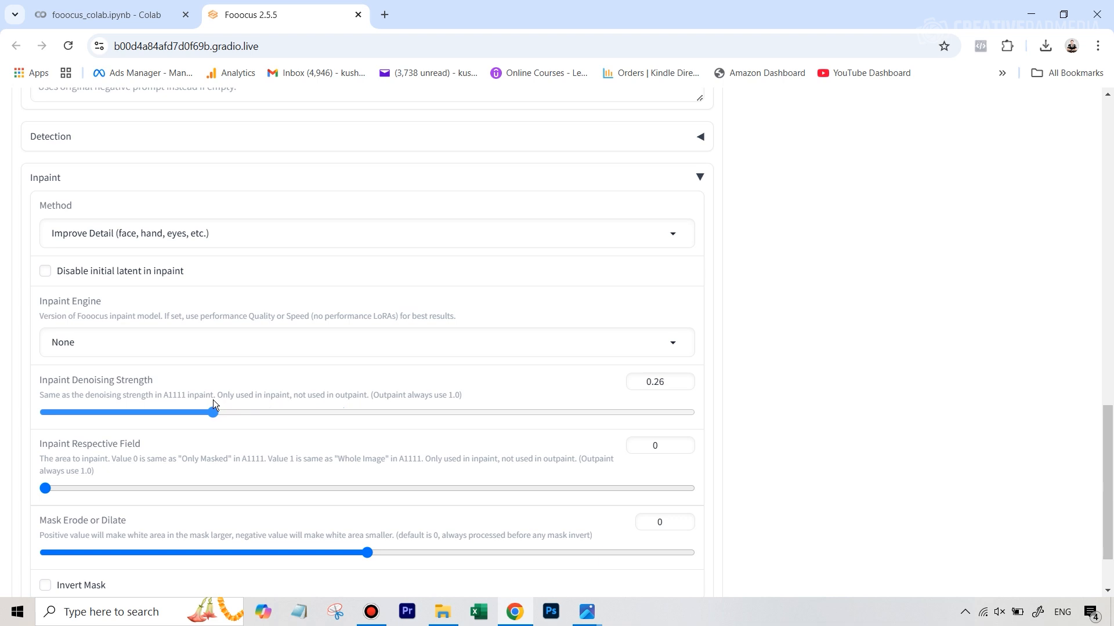
Generate the portrait again with only the skin enhancement enabled
scroll(791, 343, "up", 4)
scroll(791, 347, "up", 12)
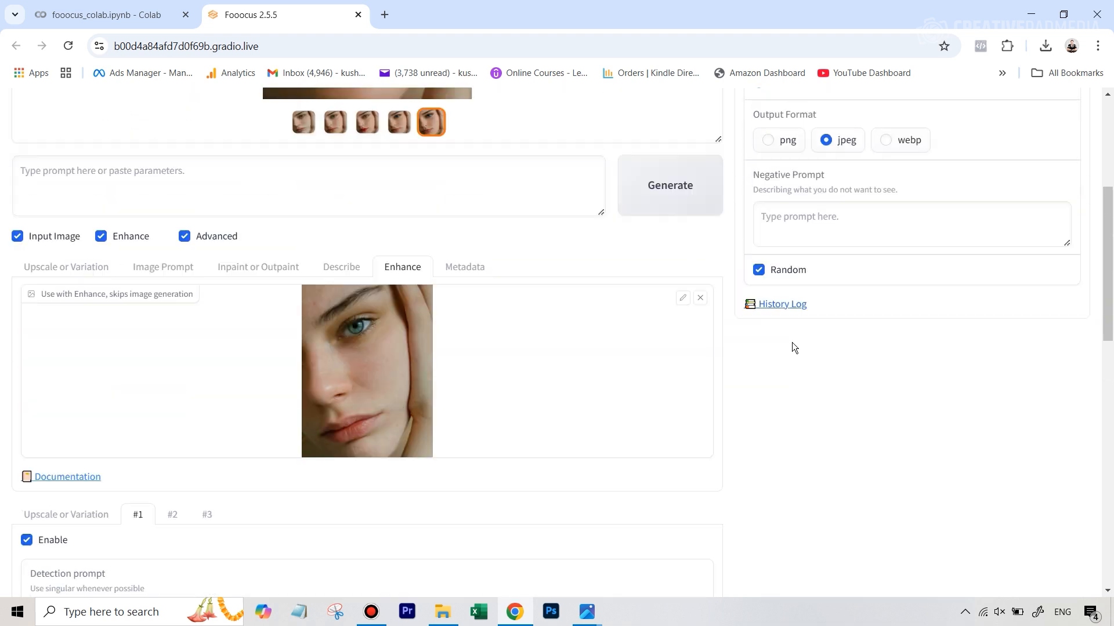
scroll(685, 406, "up", 3)
left_click(676, 466)
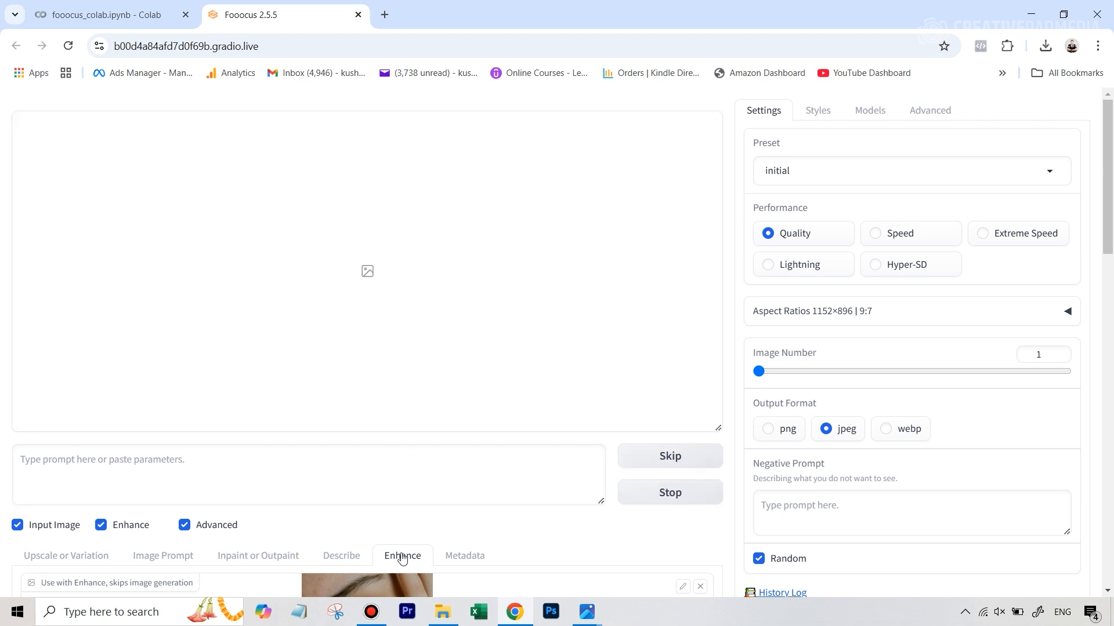
Compare the original portrait with the newly generated skin enhancement at enlarged size, and close the enlarged view
left_click(377, 256)
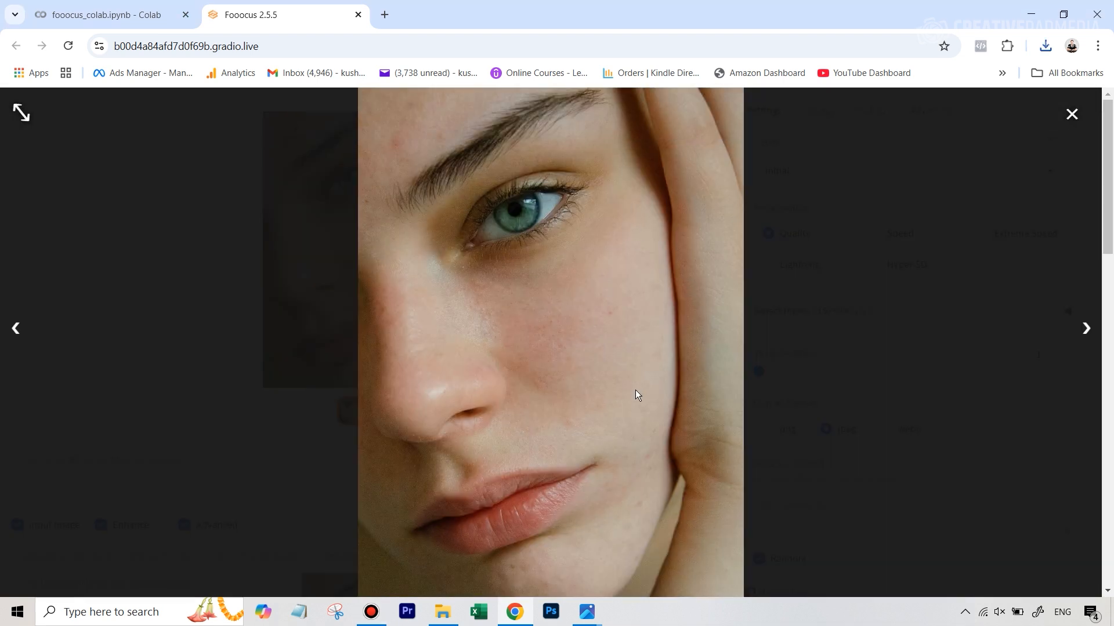
left_click(1086, 330)
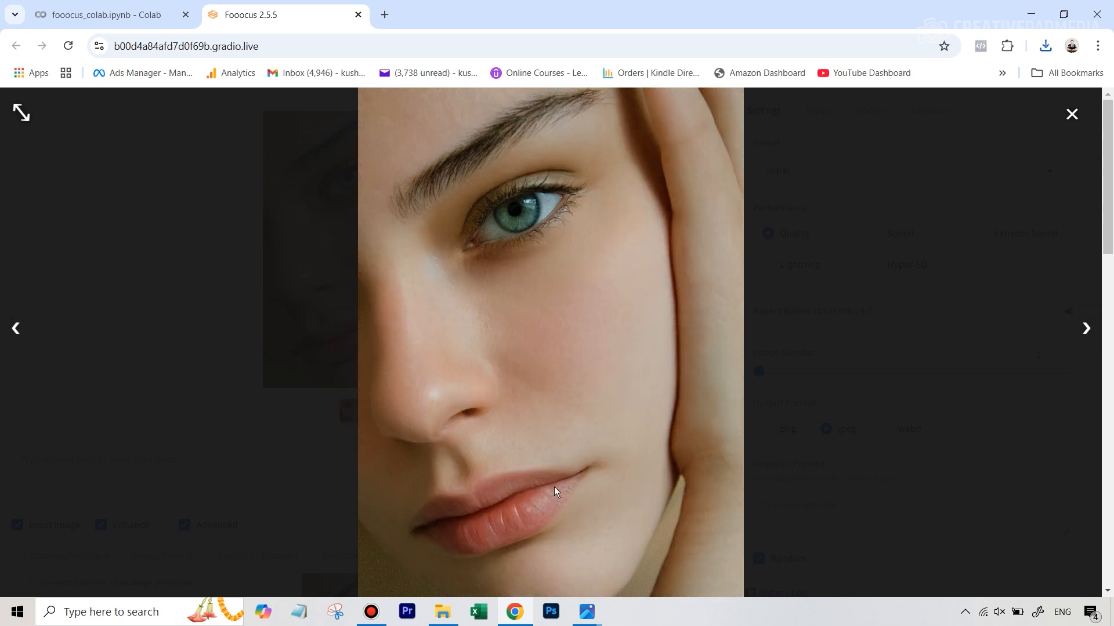
left_click(16, 331)
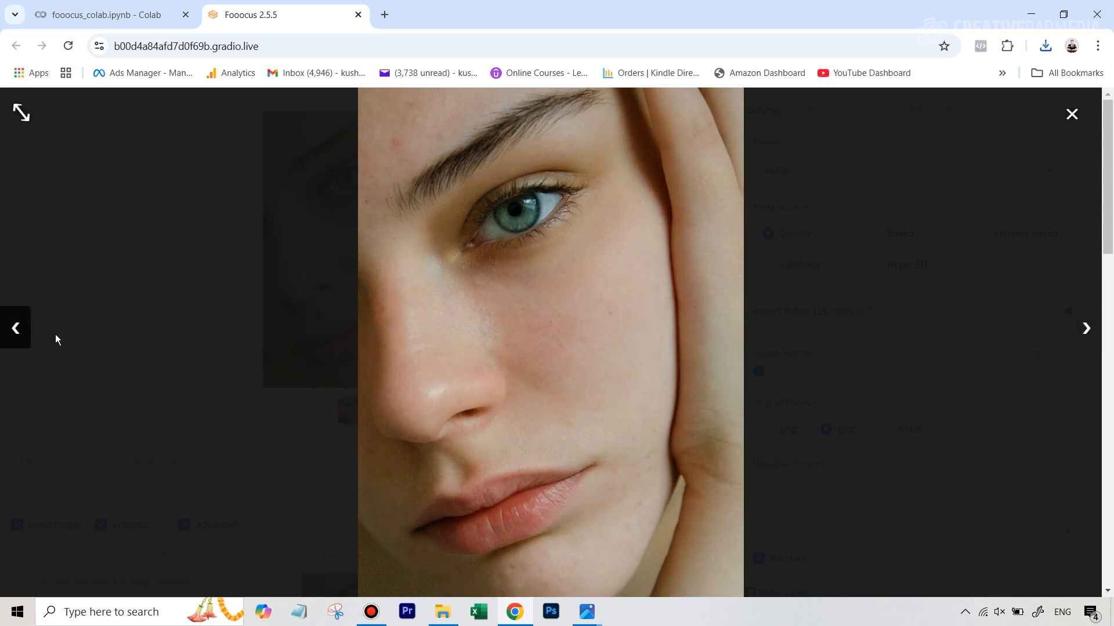
left_click(1084, 328)
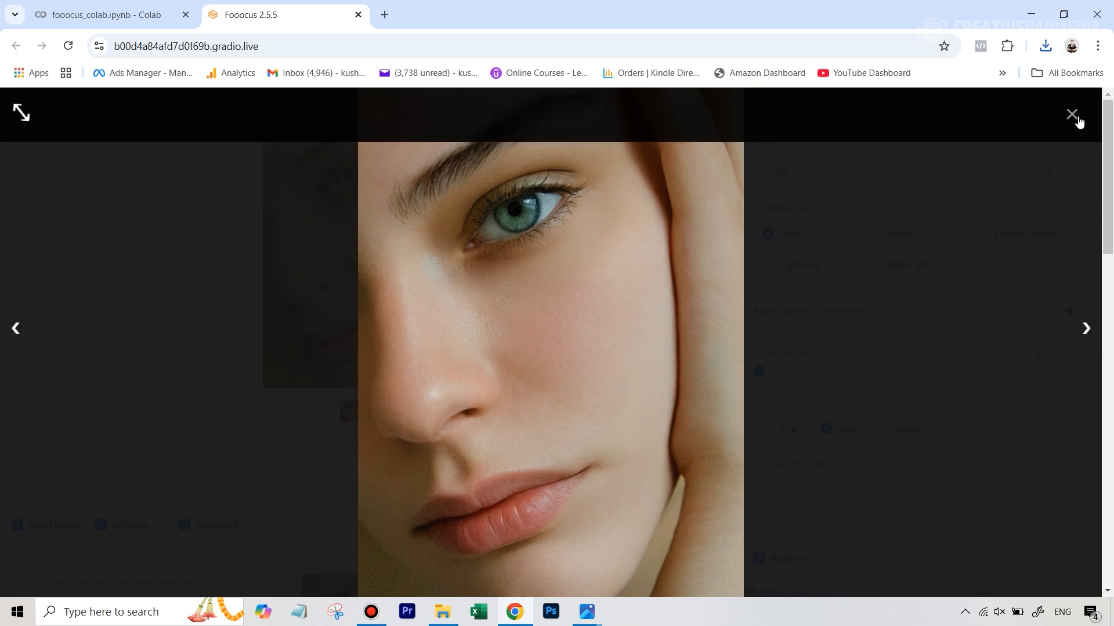
left_click(1072, 116)
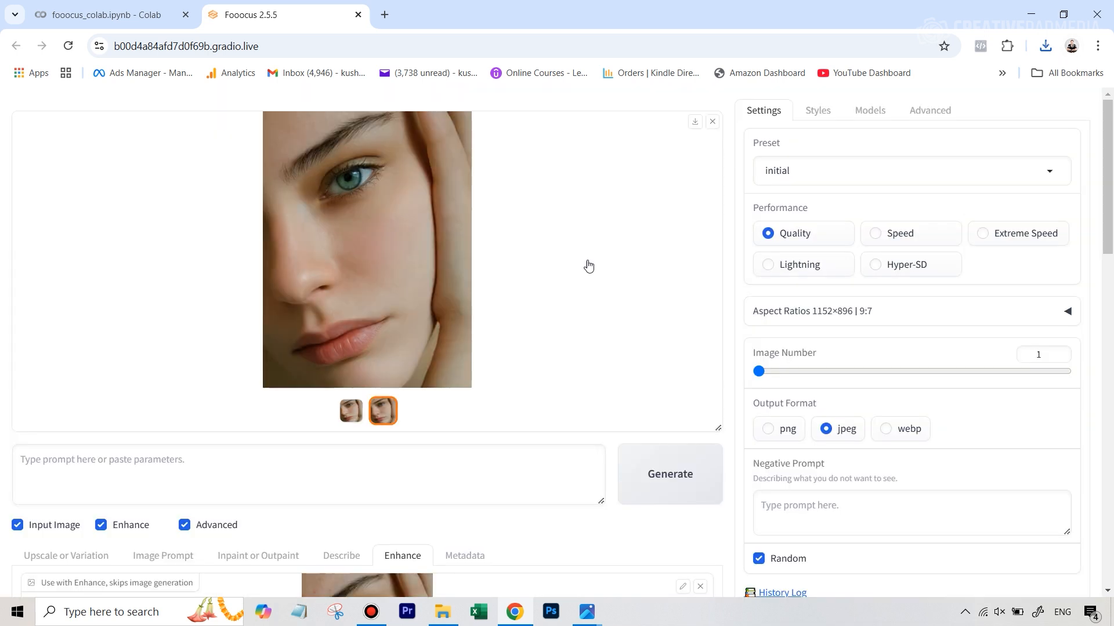
Preview the motorcycle photo 5.jpg from the enhance fooocus tutorial folder and load it as the Enhance input image
left_click(442, 612)
double_click(868, 188)
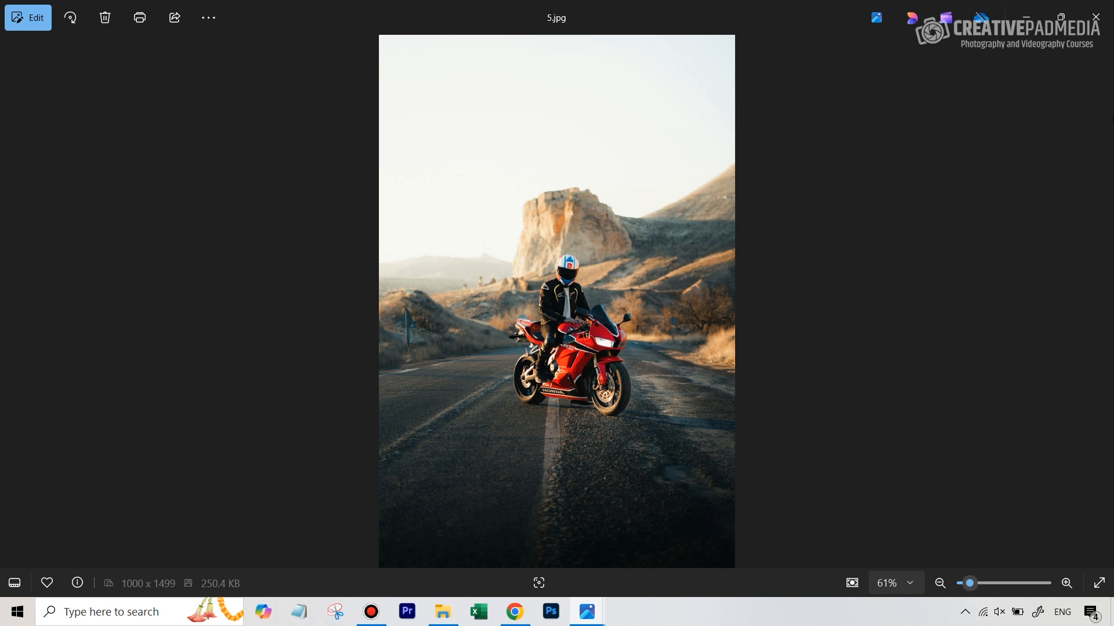
left_click(1096, 17)
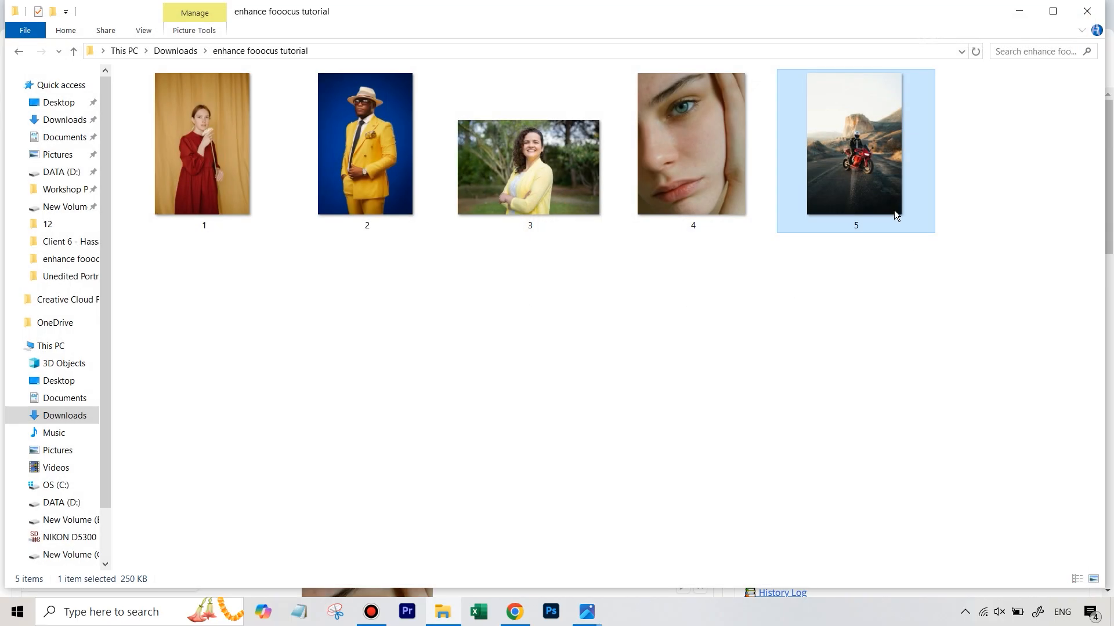
scroll(545, 374, "down", 3)
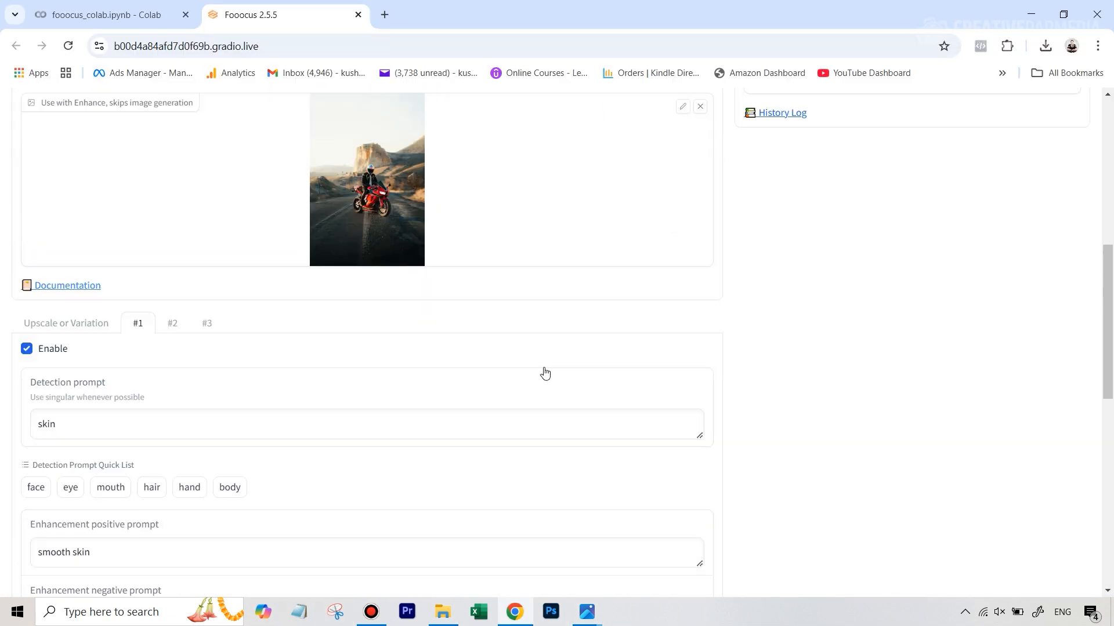
scroll(545, 373, "down", 1)
scroll(137, 299, "down", 3)
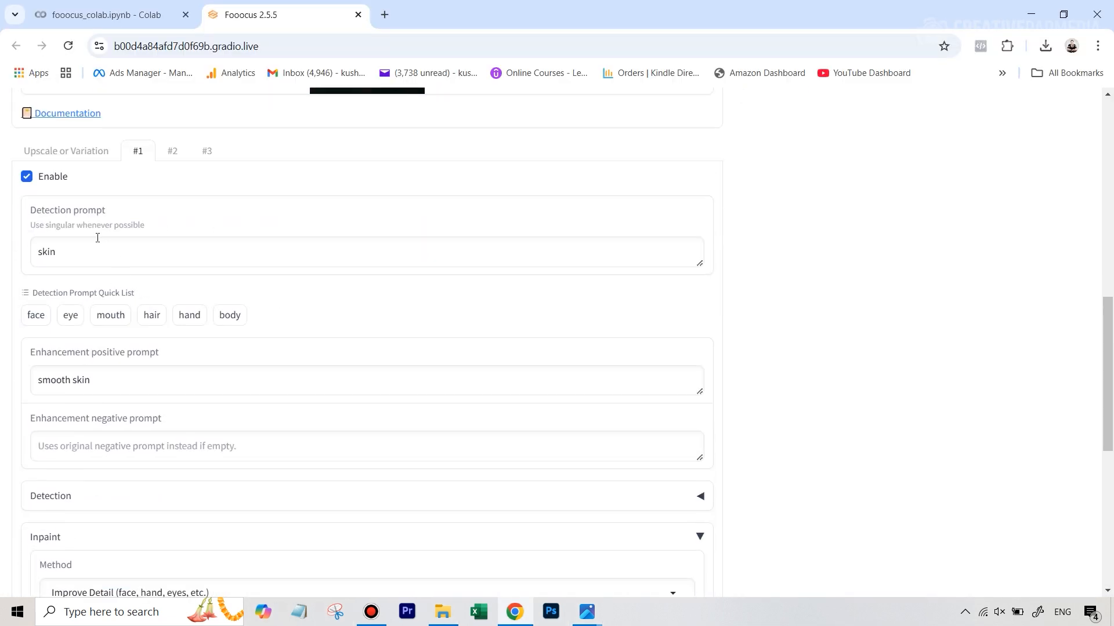
Set enhancement #1's detection prompt to "road" and its enhancement positive prompt to "dirt road"
left_click_drag(63, 253, 12, 261)
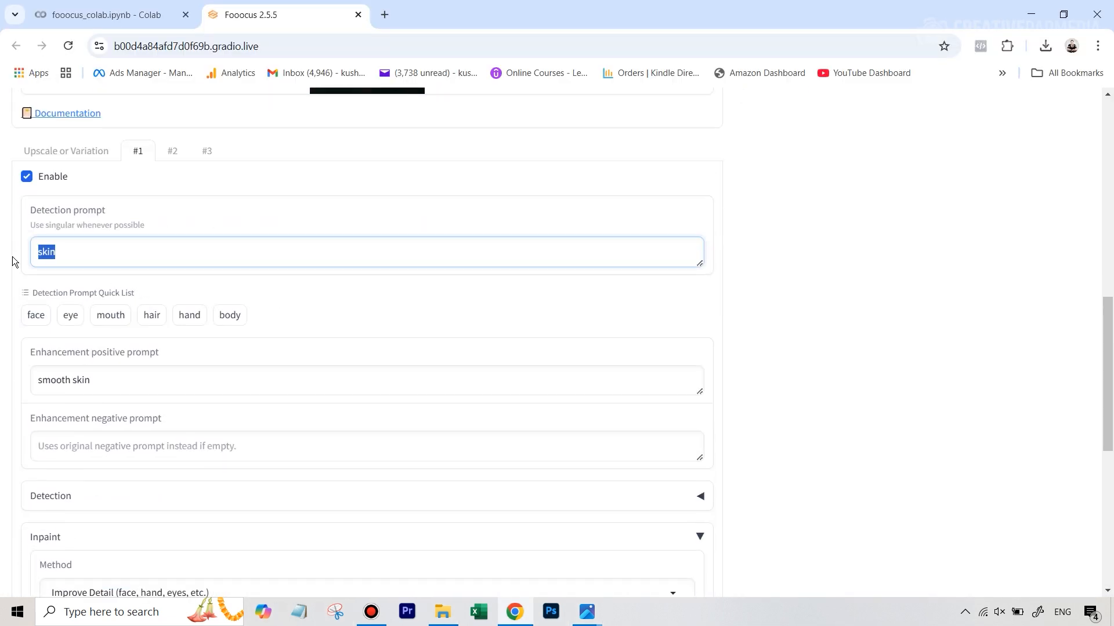
type("ground")
key("BackSpace")
key("BackSpace")
key("BackSpace")
key("BackSpace")
key("BackSpace")
key("BackSpace")
type("road")
left_click_drag(101, 380, 2, 381)
type("dir")
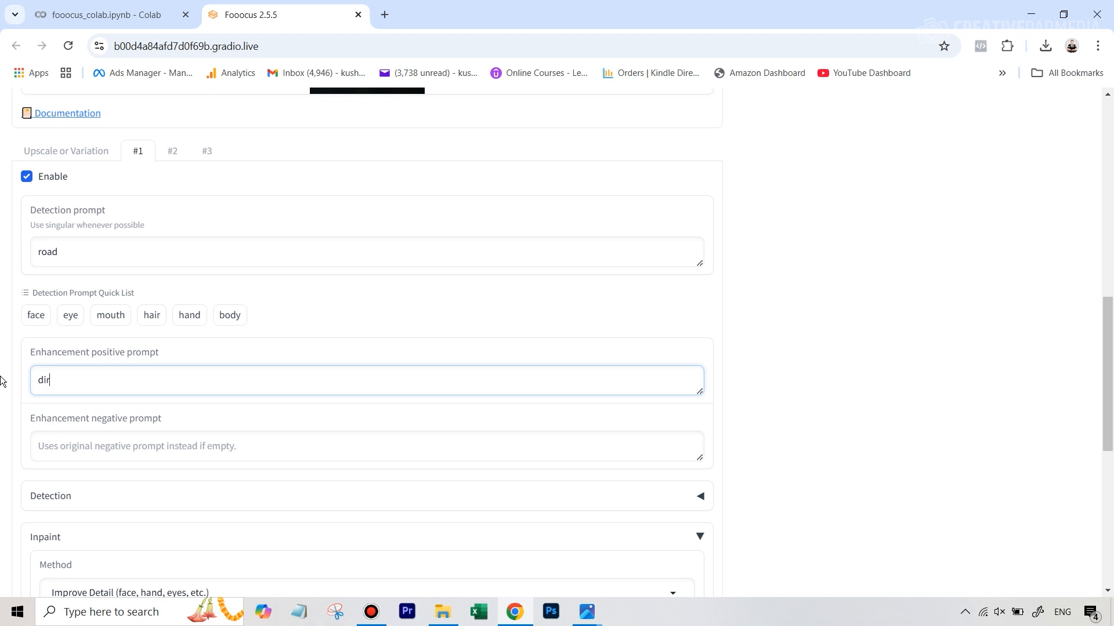
type("t road")
Set enhancement #1's inpaint method to Inpaint or Outpaint (default) and check its inpaint settings
scroll(179, 463, "down", 2)
scroll(197, 386, "down", 1)
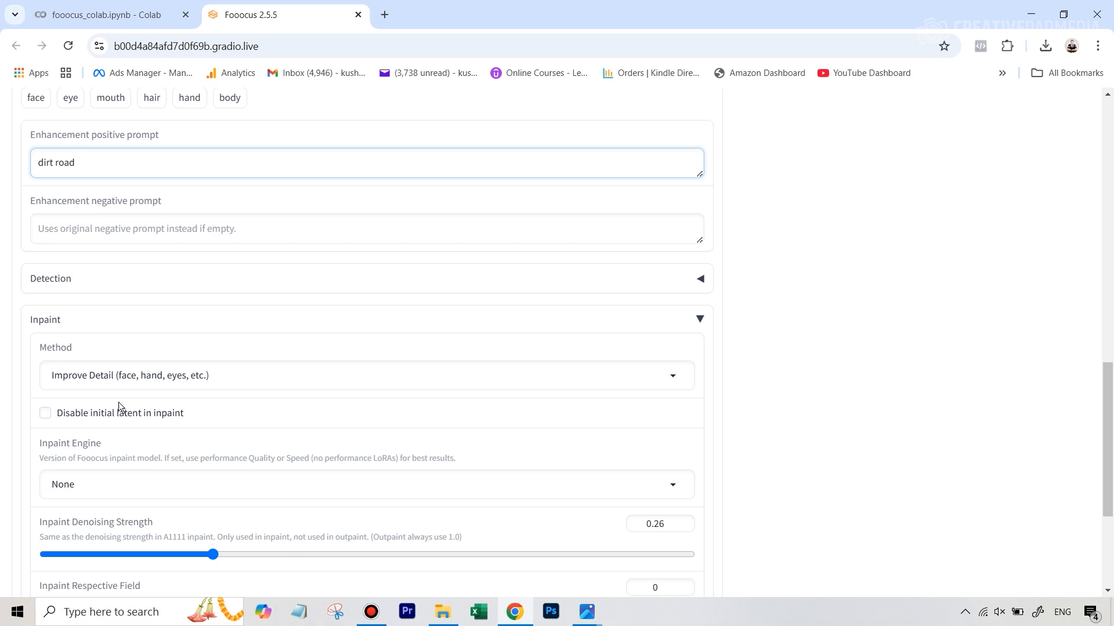
left_click(63, 365)
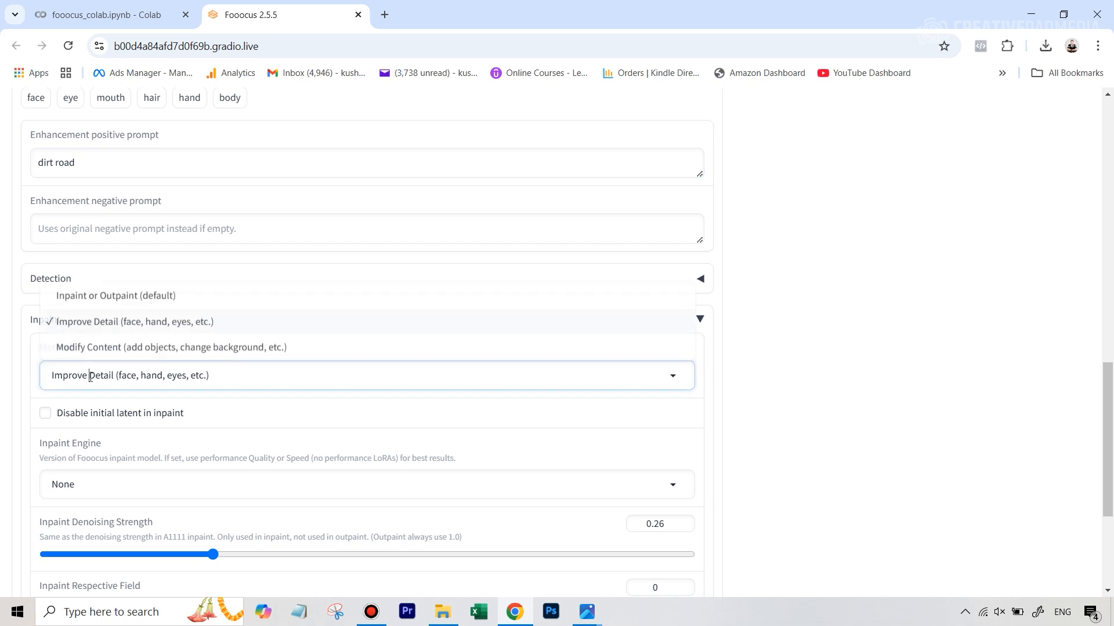
left_click(91, 297)
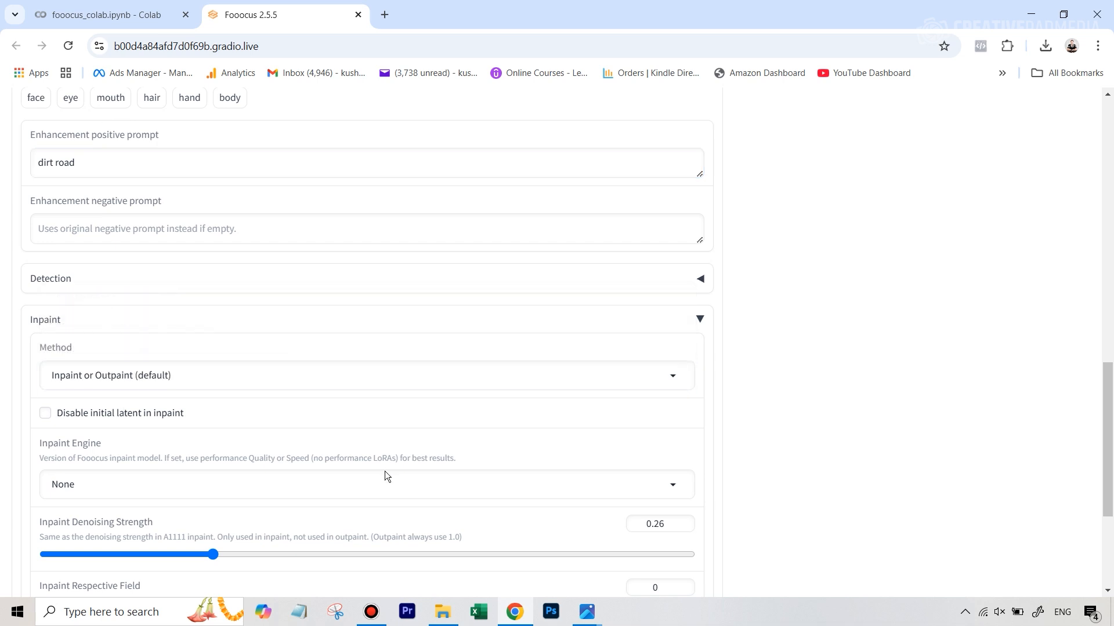
scroll(384, 474, "down", 2)
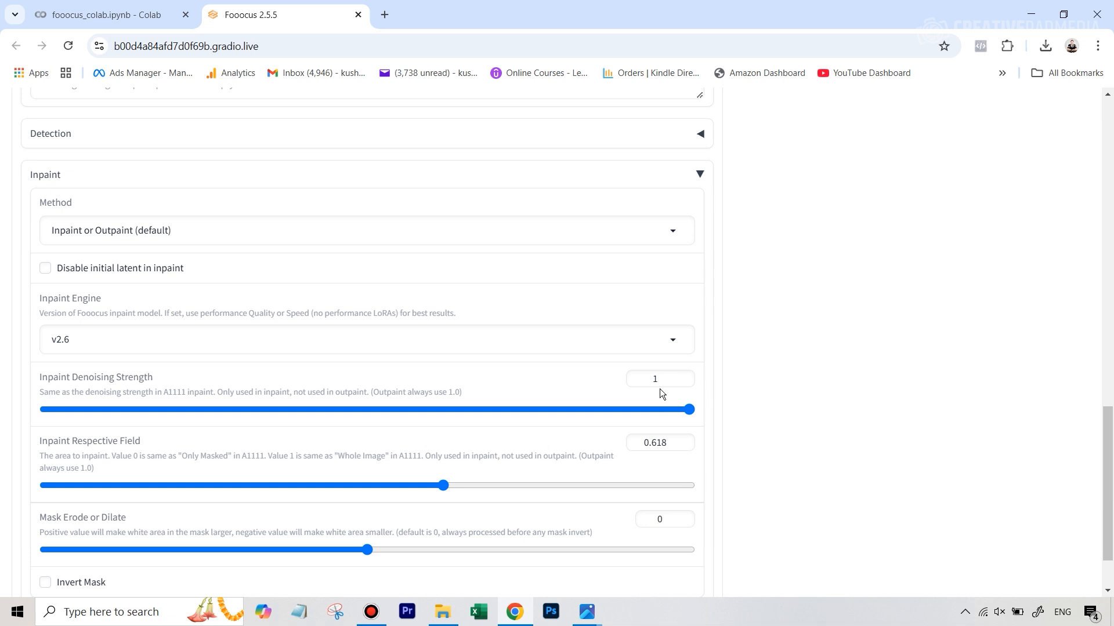
scroll(406, 551, "down", 1)
scroll(350, 256, "up", 6)
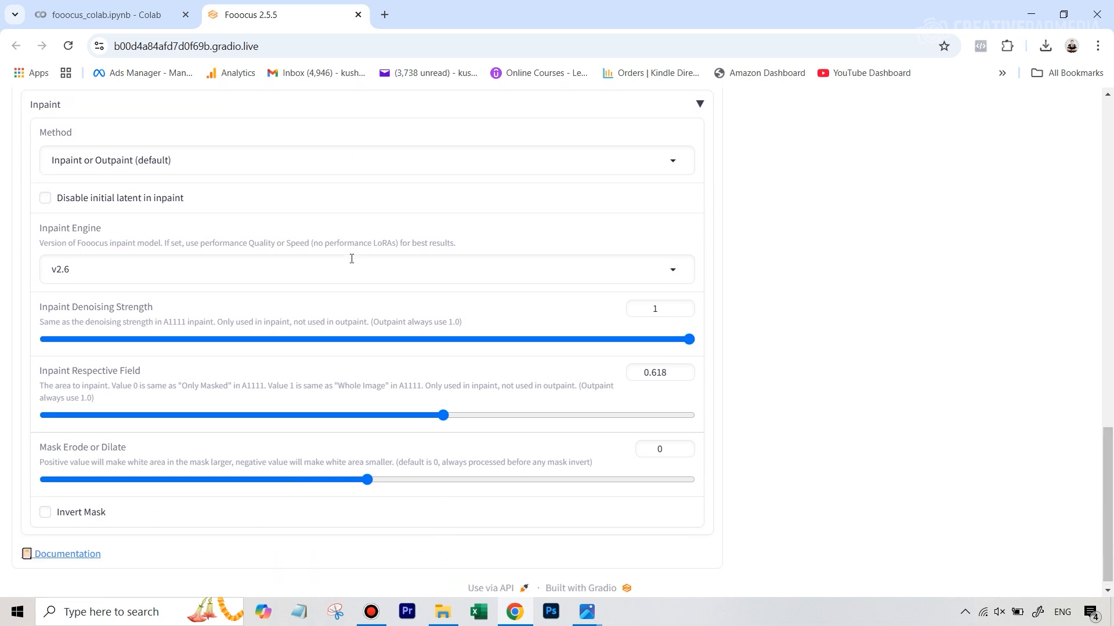
scroll(352, 258, "up", 3)
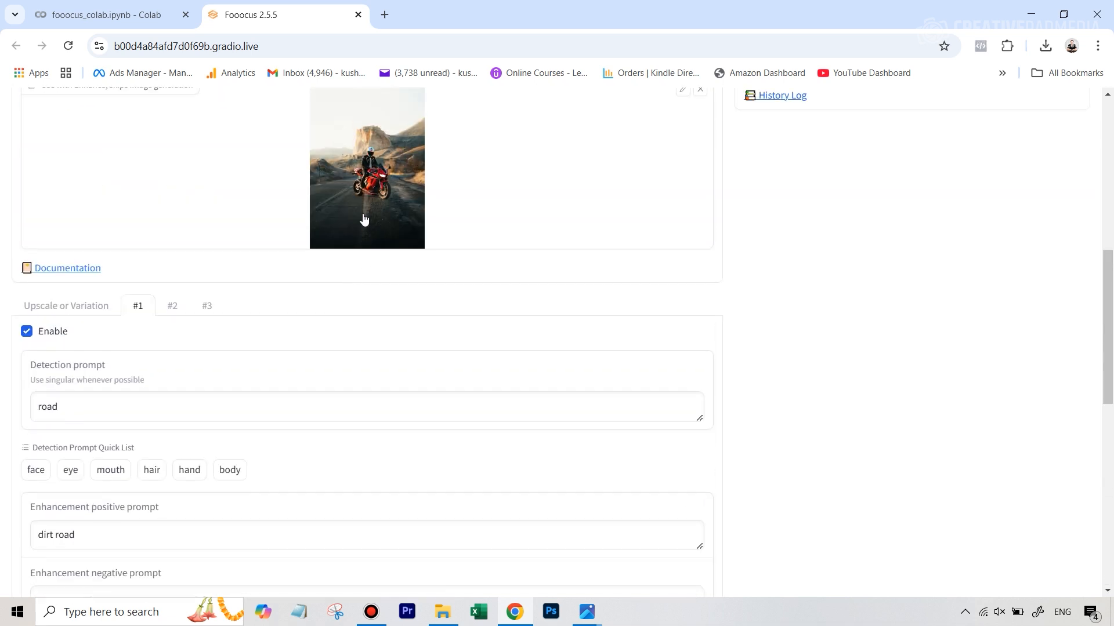
Enable enhancement #2 with detection prompt "sky" and enhancement positive prompt "clouds"
left_click(170, 365)
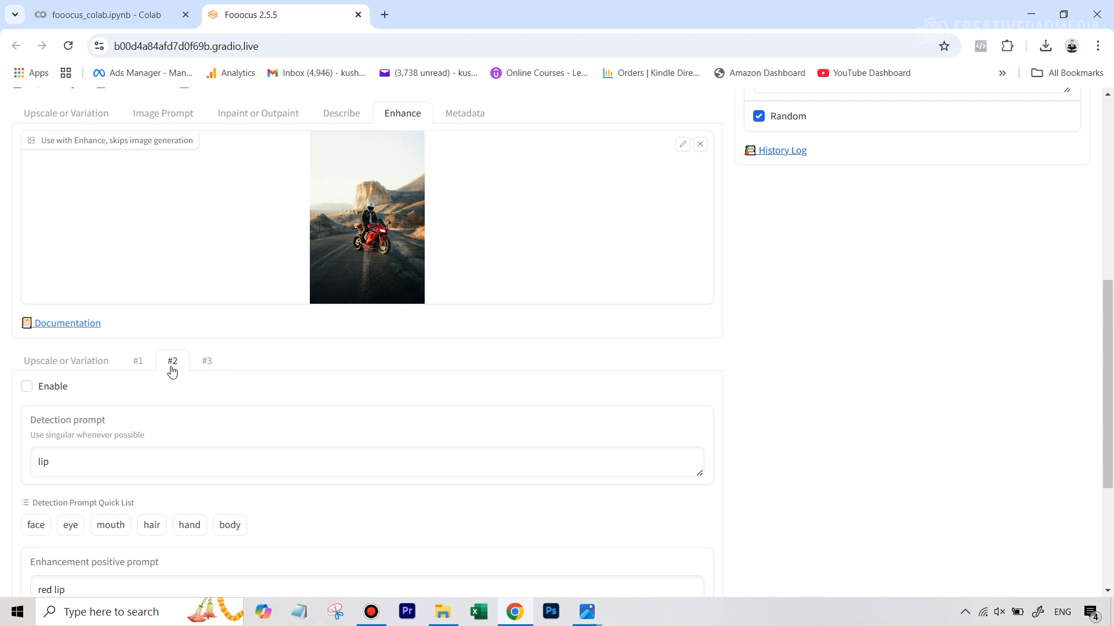
left_click(27, 386)
scroll(156, 418, "down", 1)
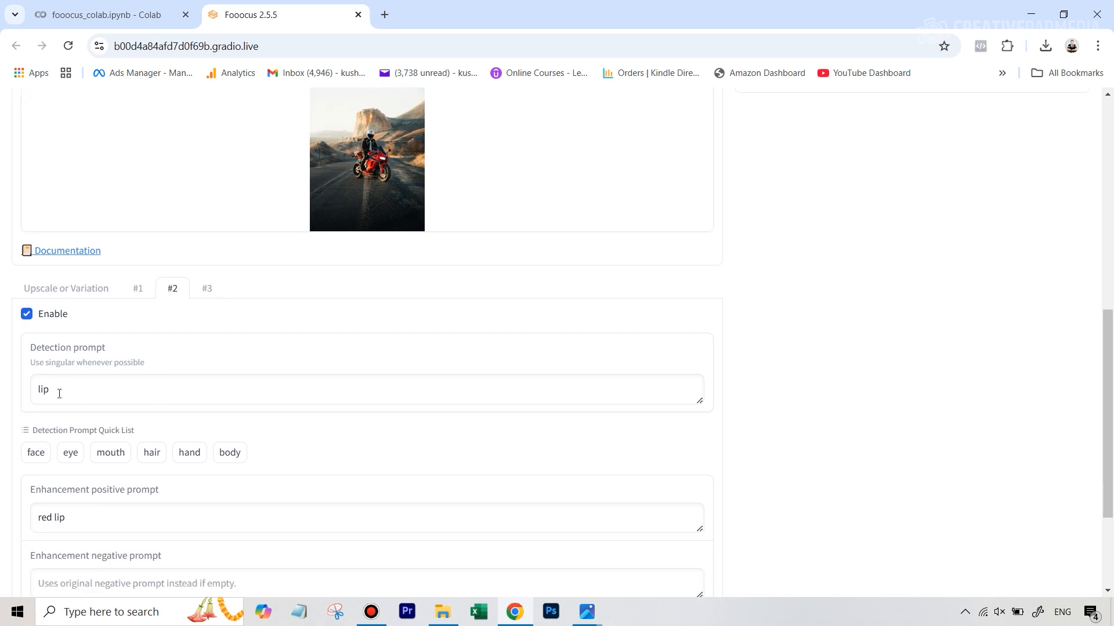
left_click_drag(60, 394, 6, 401)
type("sky")
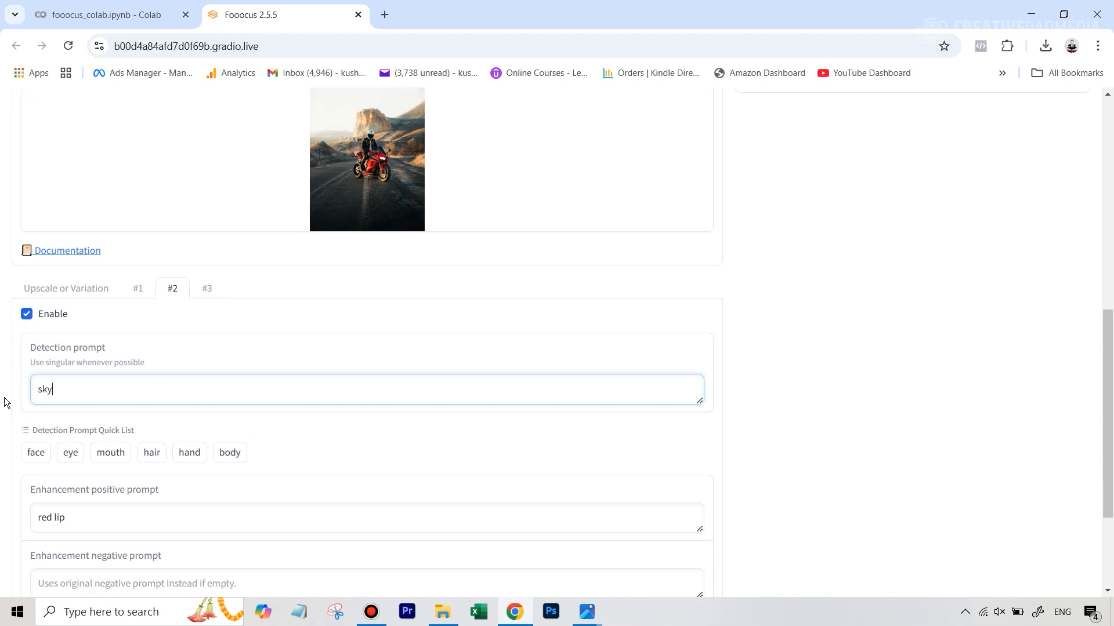
scroll(194, 481, "down", 2)
left_click_drag(117, 373, 8, 385)
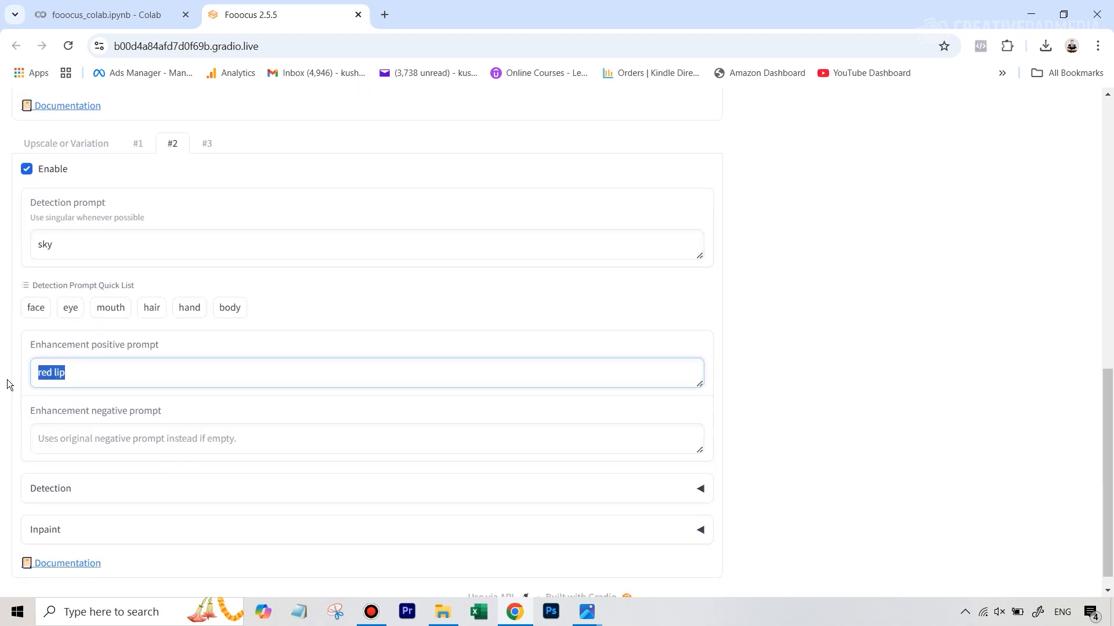
type("clouds")
scroll(73, 439, "down", 1)
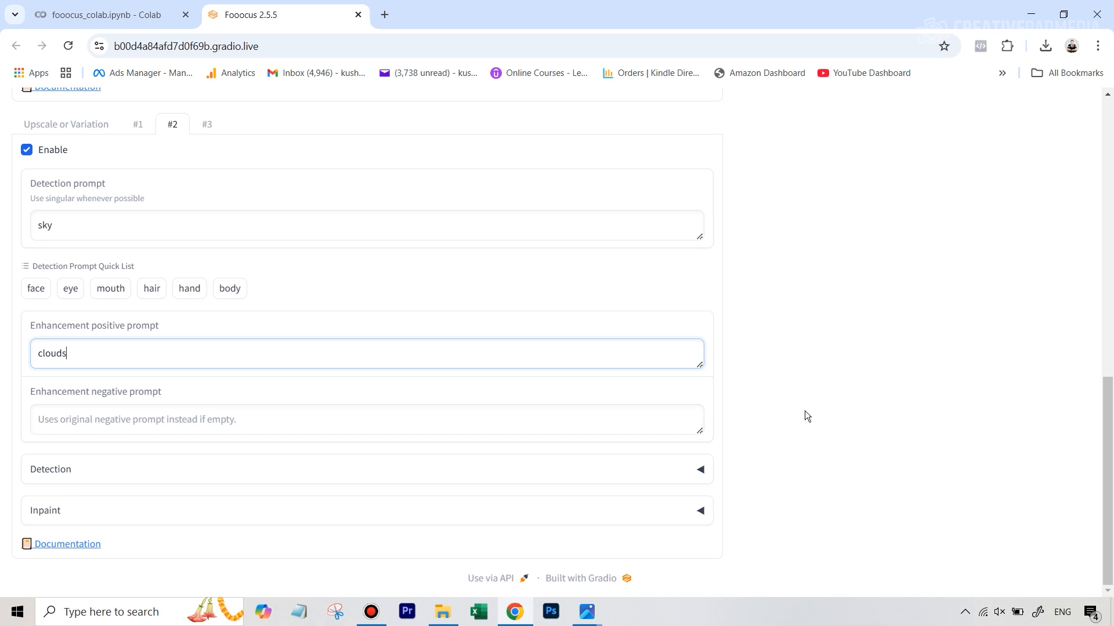
Review the Upscale or Variation settings and generate the motorcycle photo with the road and sky enhancements
scroll(806, 417, "up", 6)
scroll(430, 323, "up", 3)
scroll(207, 472, "down", 2)
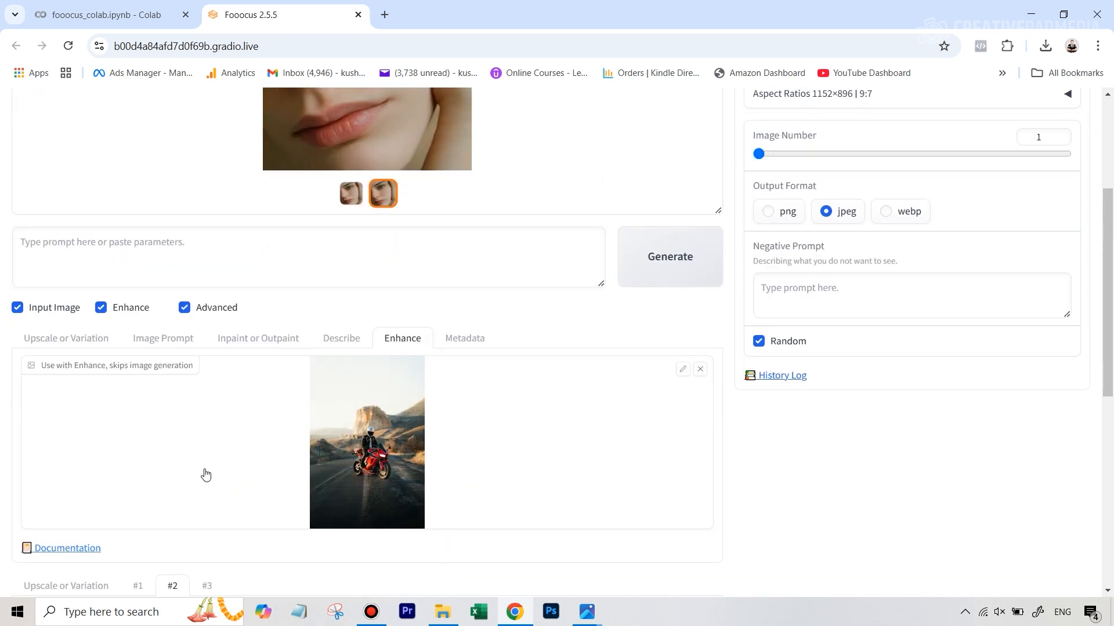
scroll(572, 459, "down", 3)
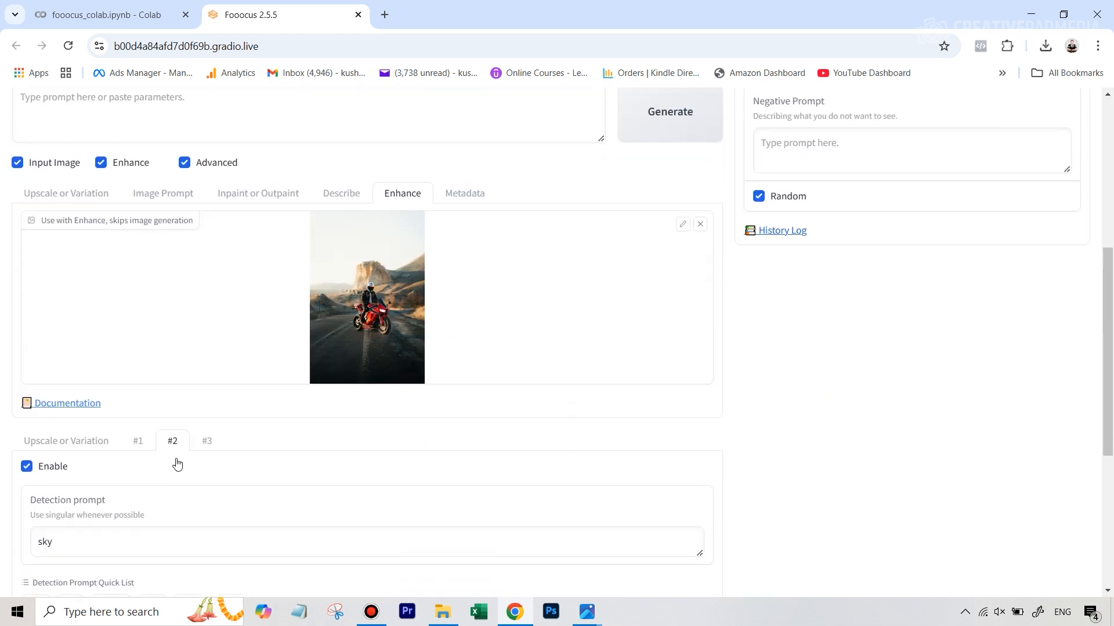
left_click(101, 450)
scroll(696, 340, "up", 5)
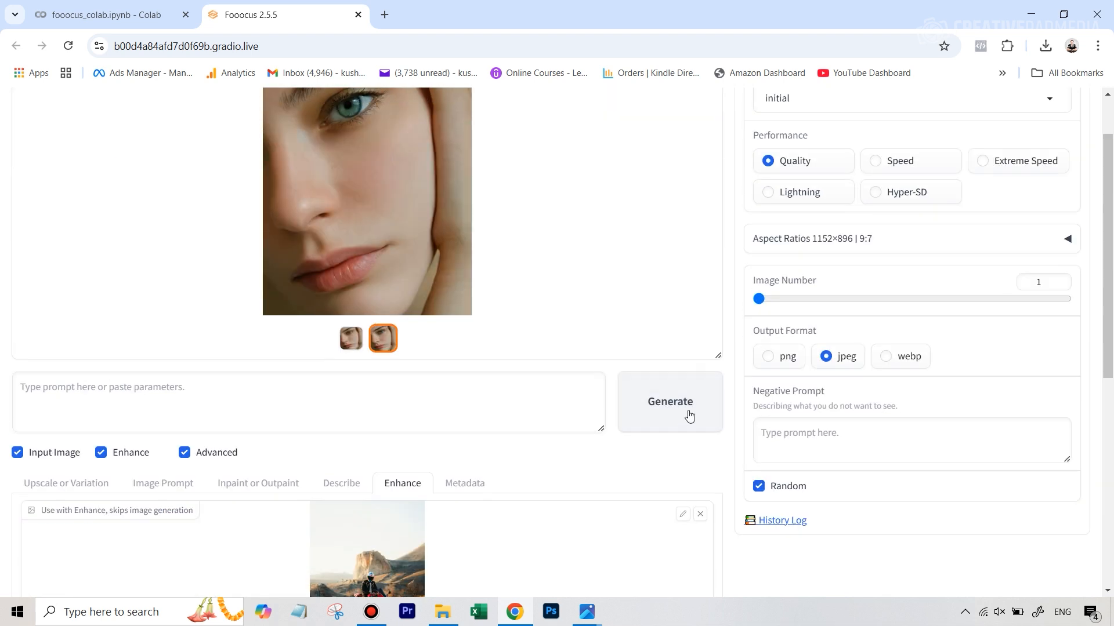
left_click(688, 419)
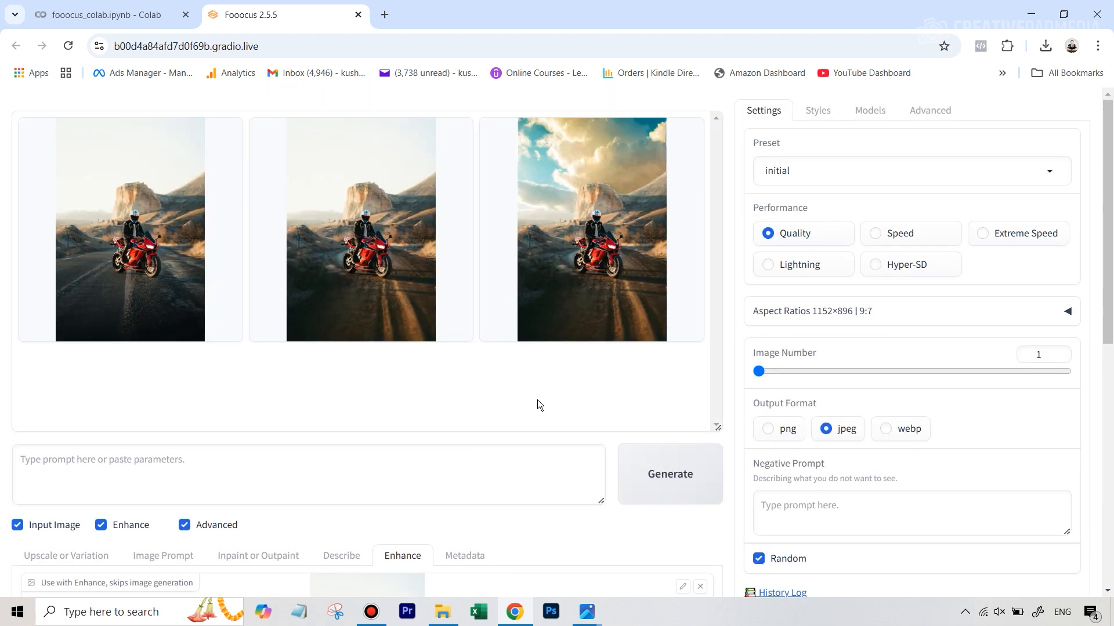
Compare the original motorcycle photo with the dirt road and cloudy sky results at enlarged size, and close the enlarged view
left_click(147, 207)
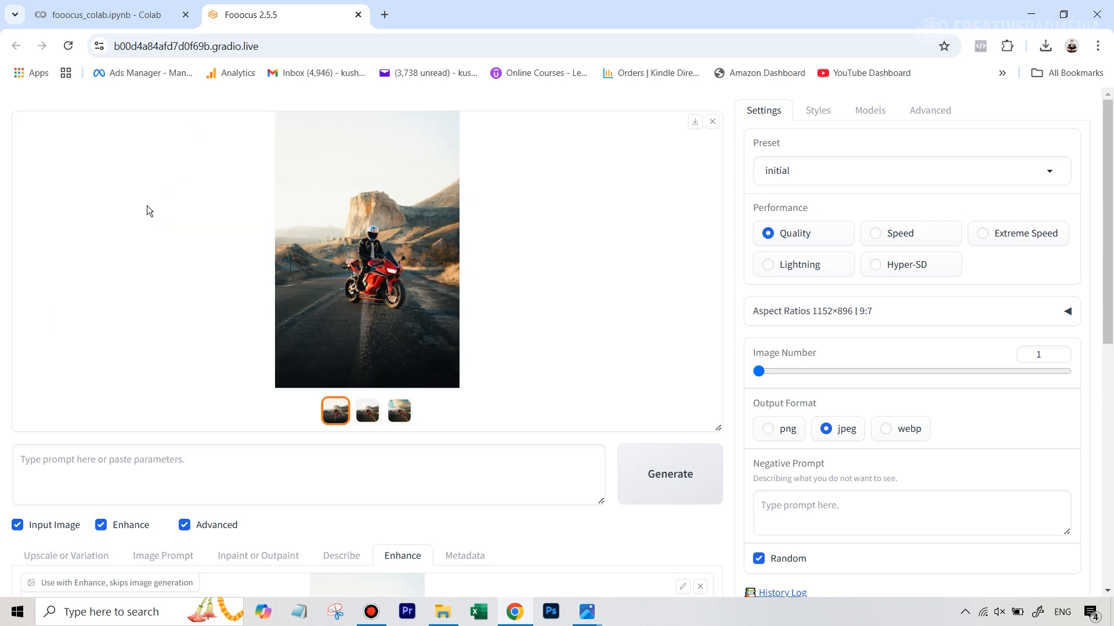
left_click(433, 216)
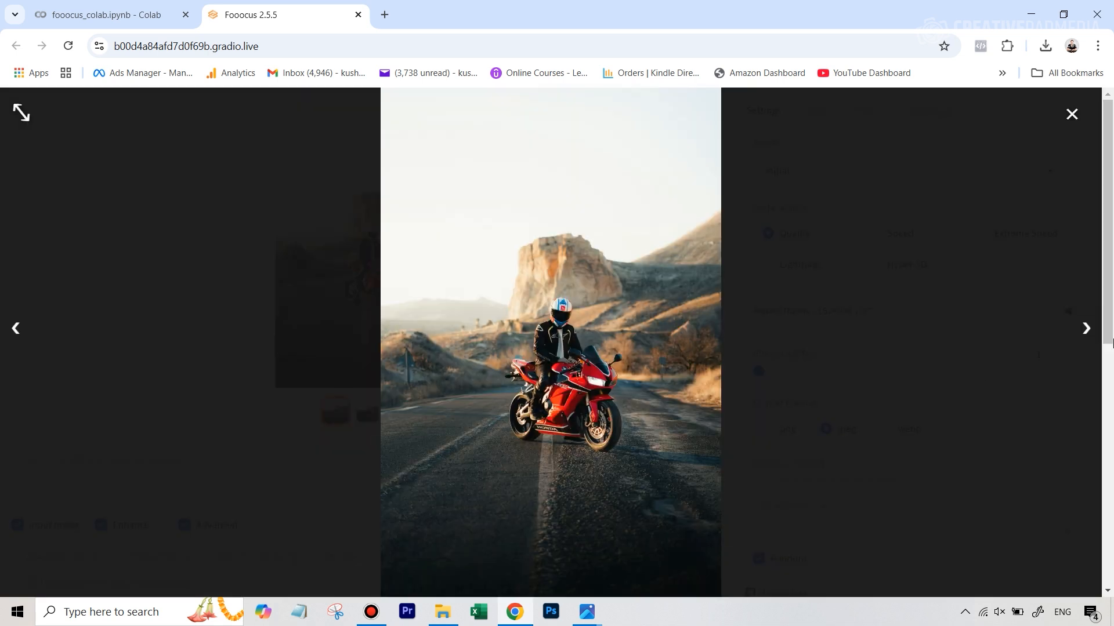
left_click(1084, 334)
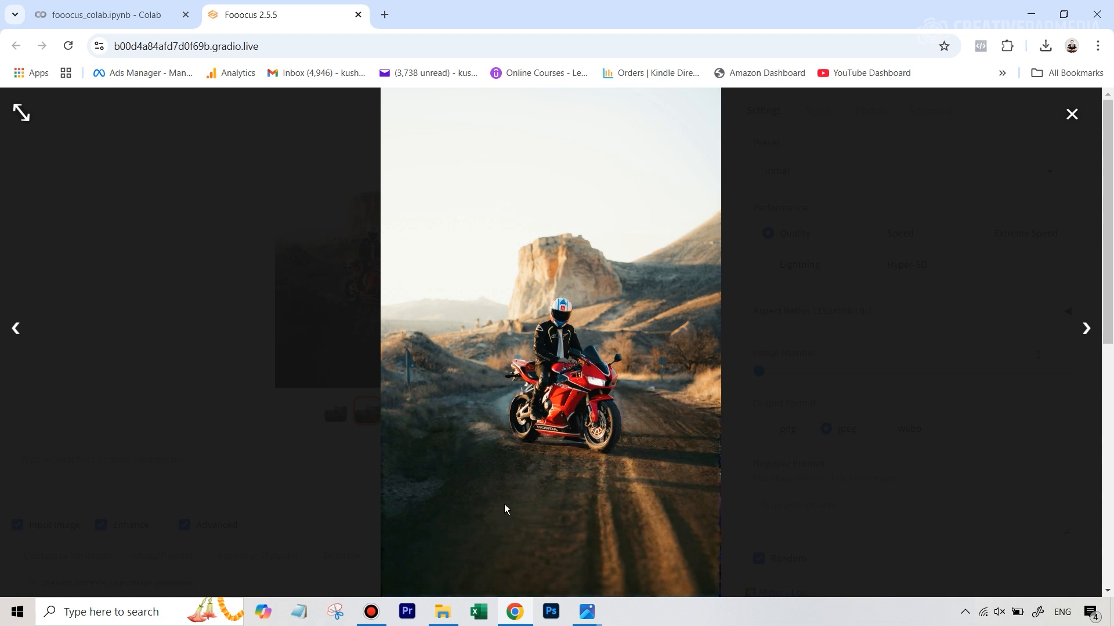
left_click(1082, 336)
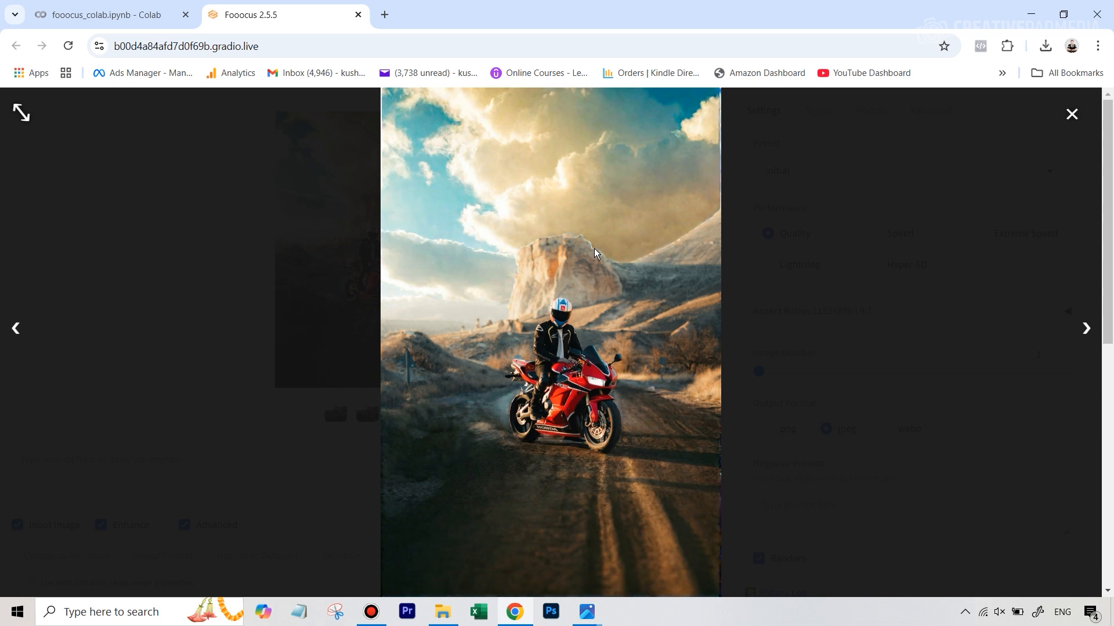
left_click(1072, 115)
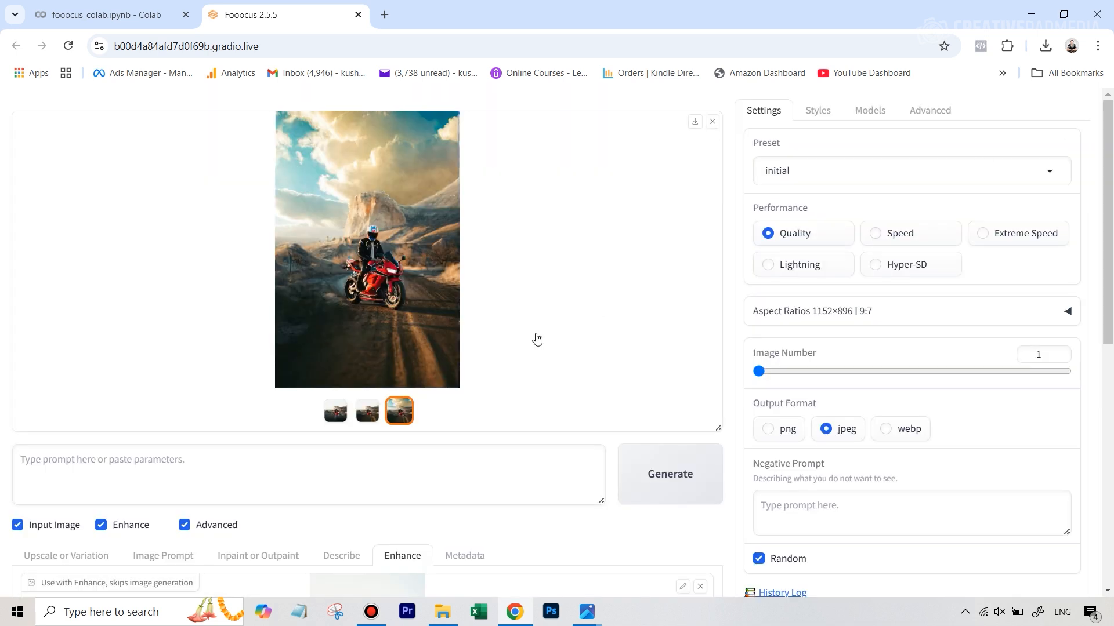
Examine the inpaint settings of enhancement #2, including its denoising strength and mask erode or dilate value, and return to the generated image
scroll(534, 339, "down", 10)
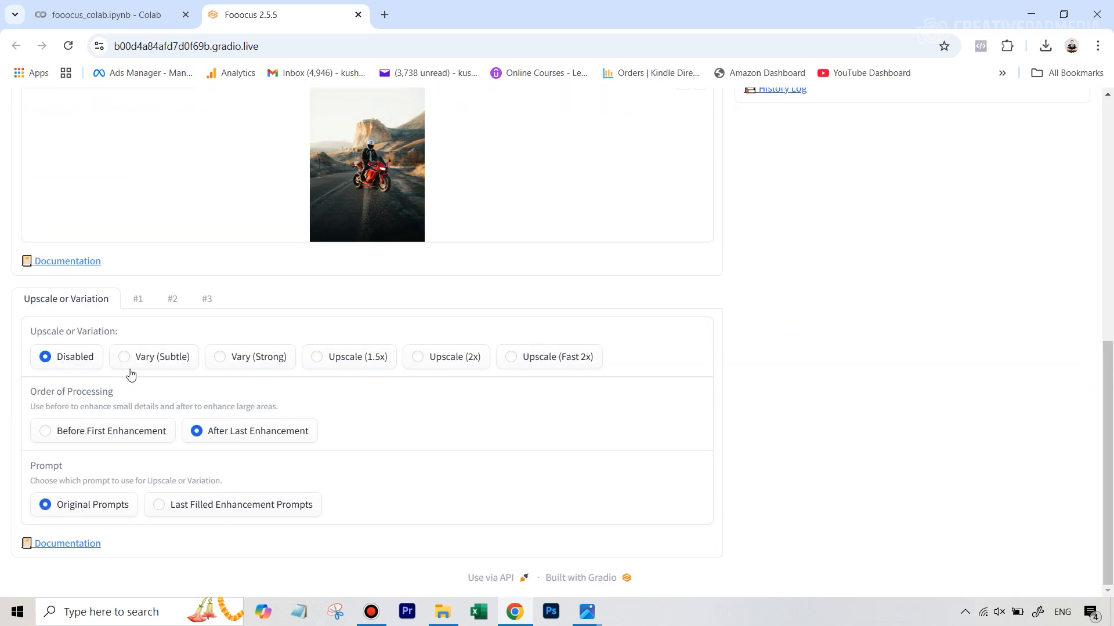
left_click(167, 303)
scroll(330, 410, "down", 3)
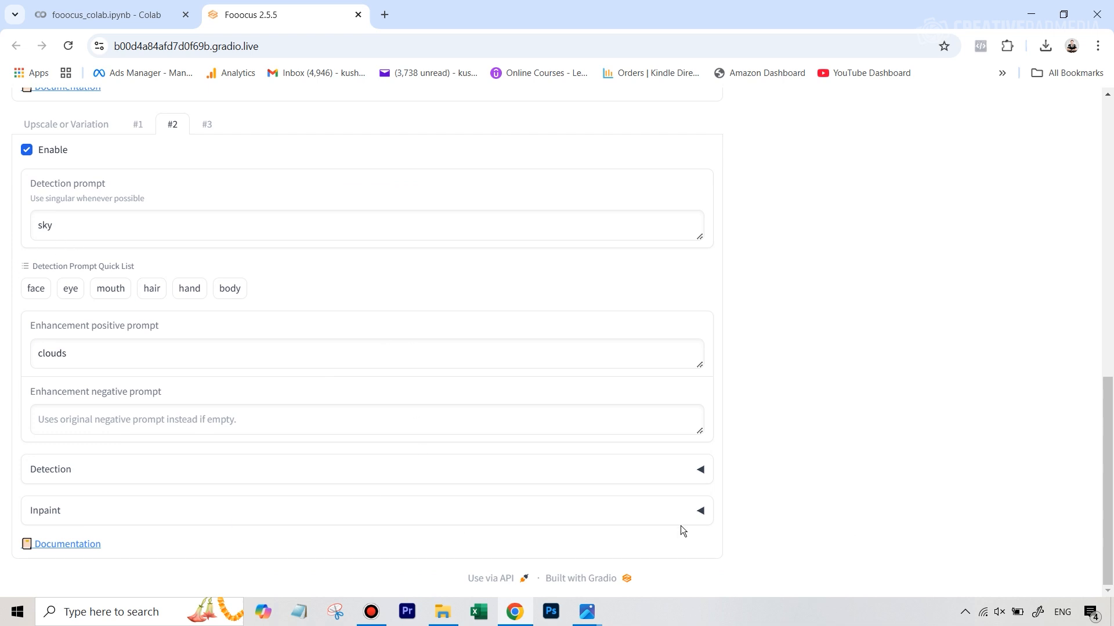
left_click(698, 511)
scroll(97, 481, "down", 7)
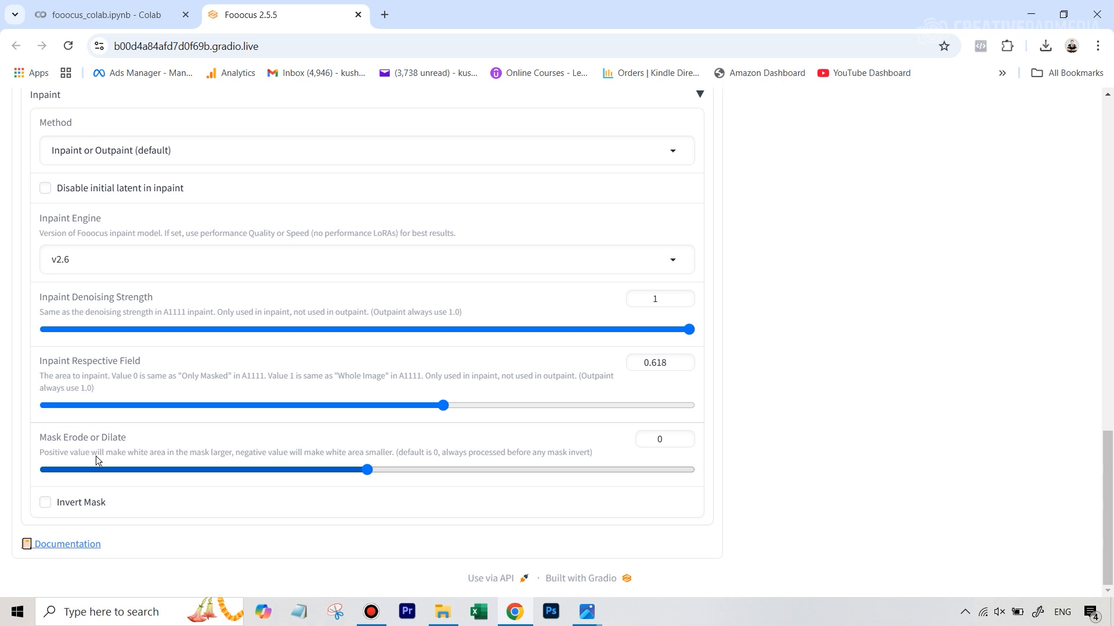
scroll(783, 206, "up", 15)
scroll(783, 204, "up", 4)
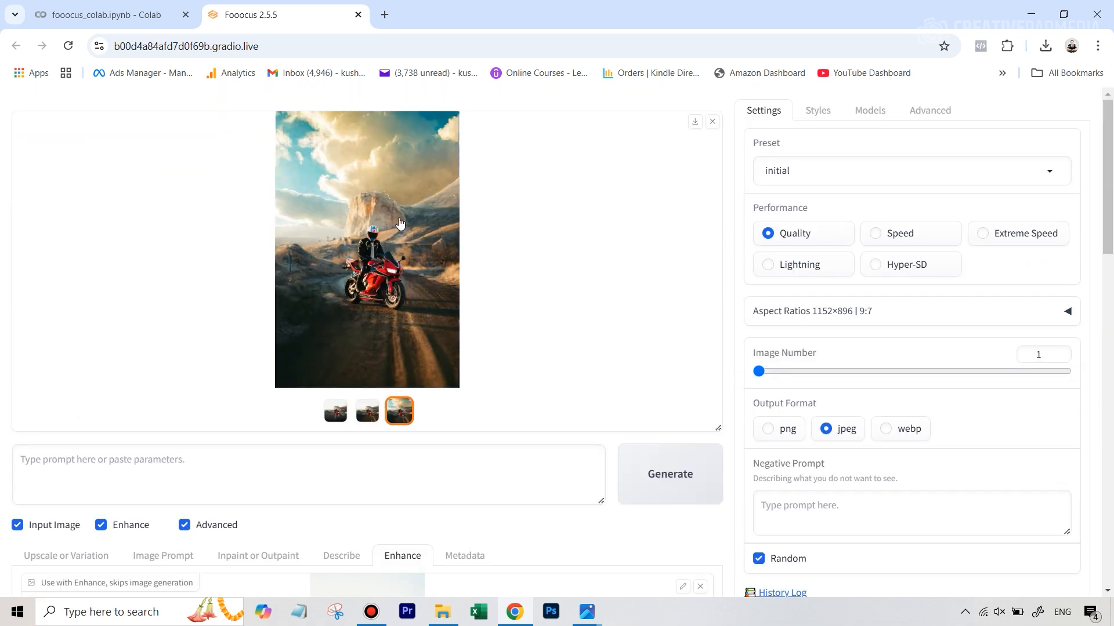